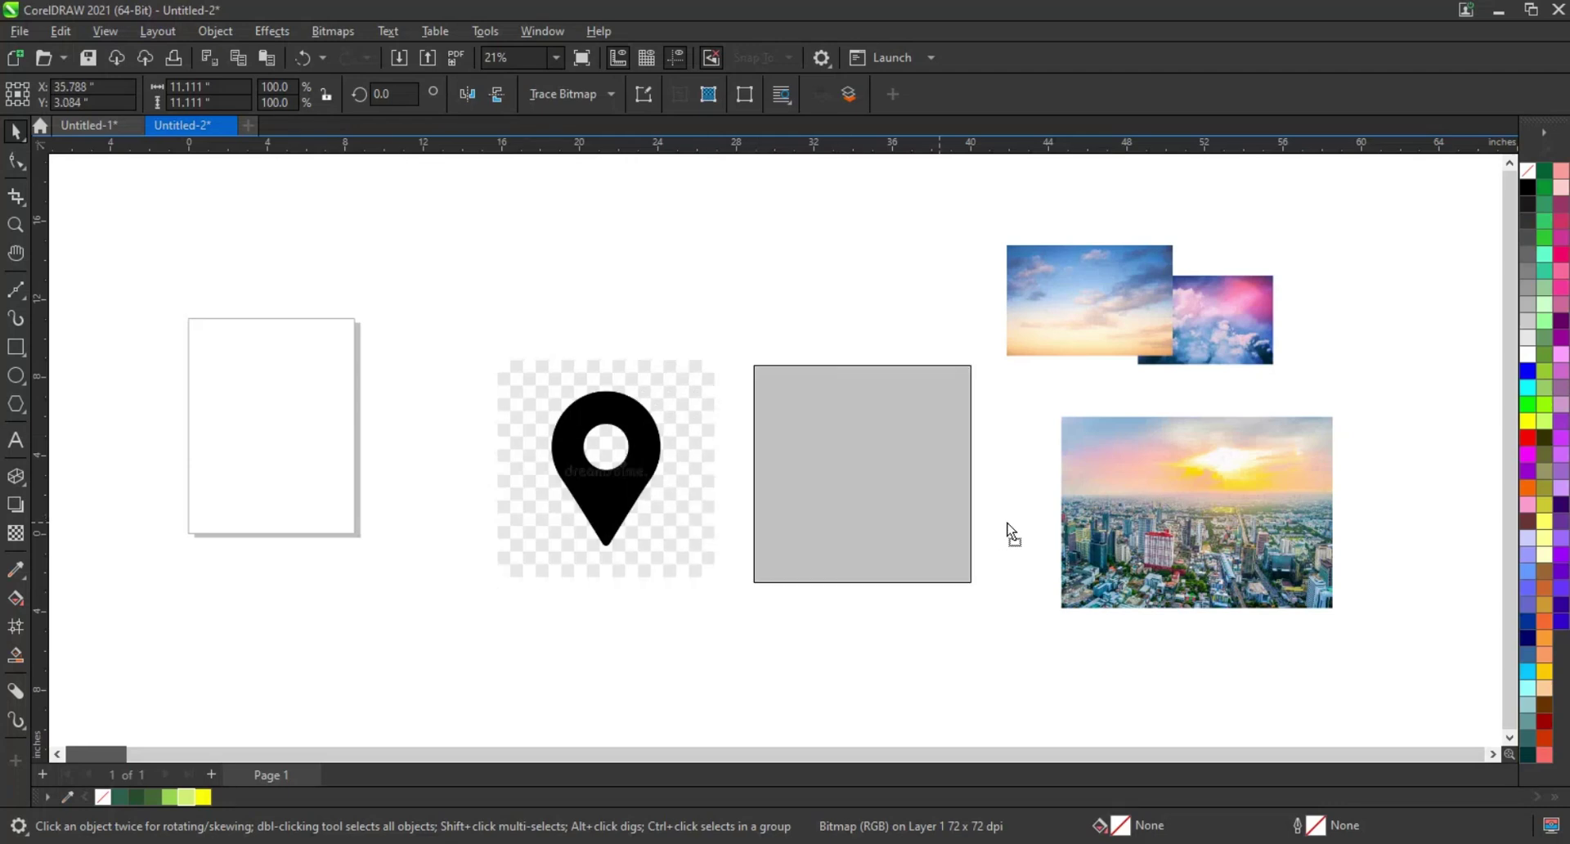
Step: Move the location pin image aside and zoom into the working area
{"action": "left_click_drag", "start_coordinate": [714, 518], "coordinate": [1010, 522]}
{"action": "left_click", "coordinate": [15, 225]}
{"action": "left_click_drag", "start_coordinate": [332, 220], "coordinate": [934, 561]}
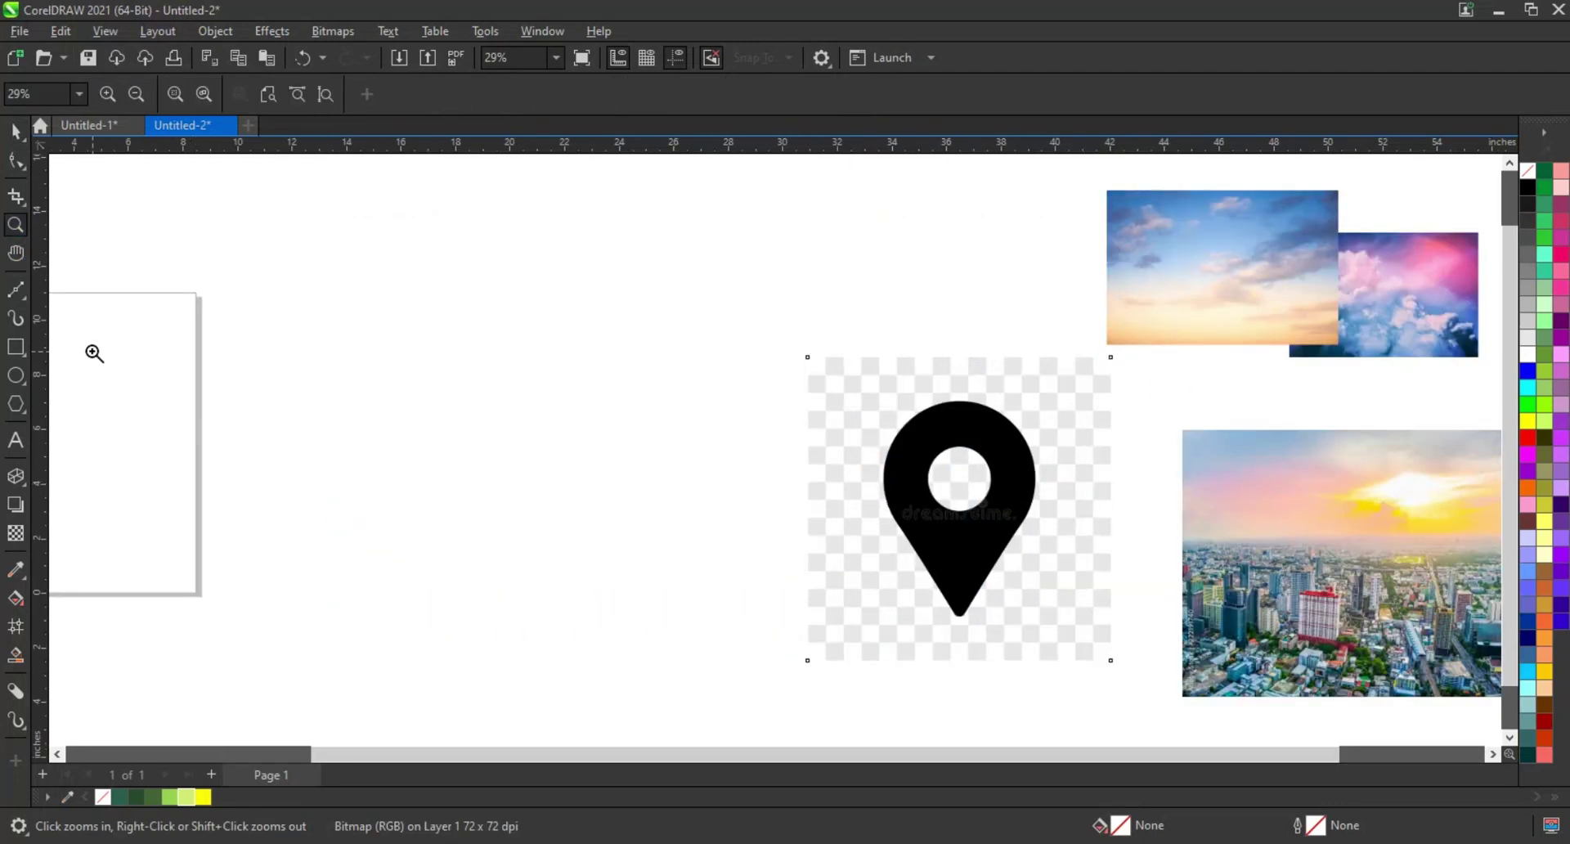
Step: Draw a tall portrait rectangle as the poster frame, raising its top edge slightly
{"action": "left_click", "coordinate": [27, 346]}
{"action": "left_click_drag", "start_coordinate": [382, 209], "coordinate": [742, 710]}
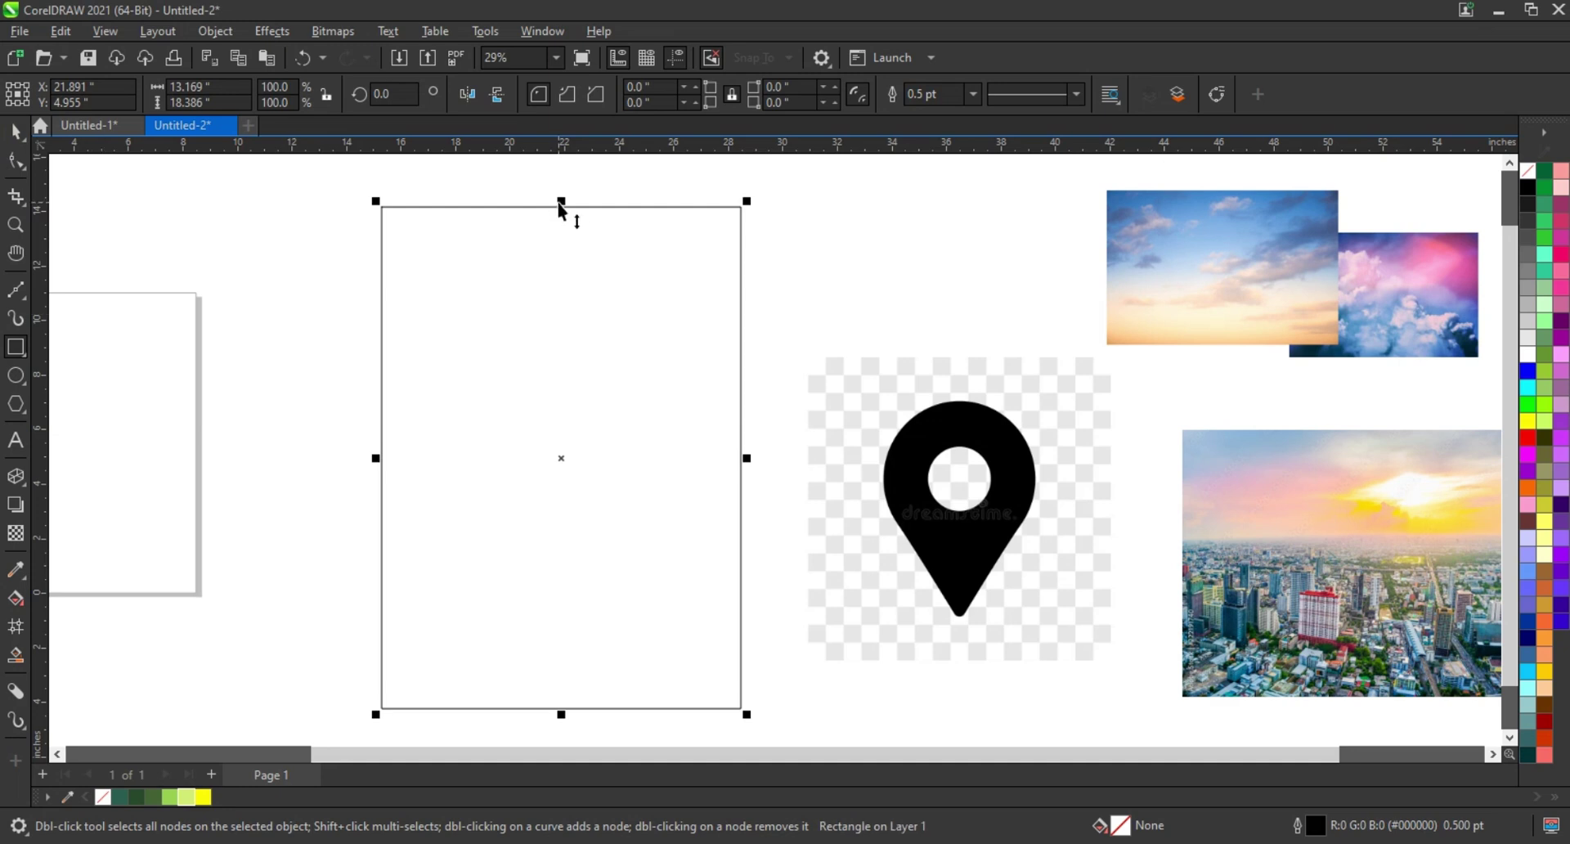
{"action": "left_click_drag", "start_coordinate": [561, 207], "coordinate": [556, 186]}
{"action": "left_click", "coordinate": [820, 337]}
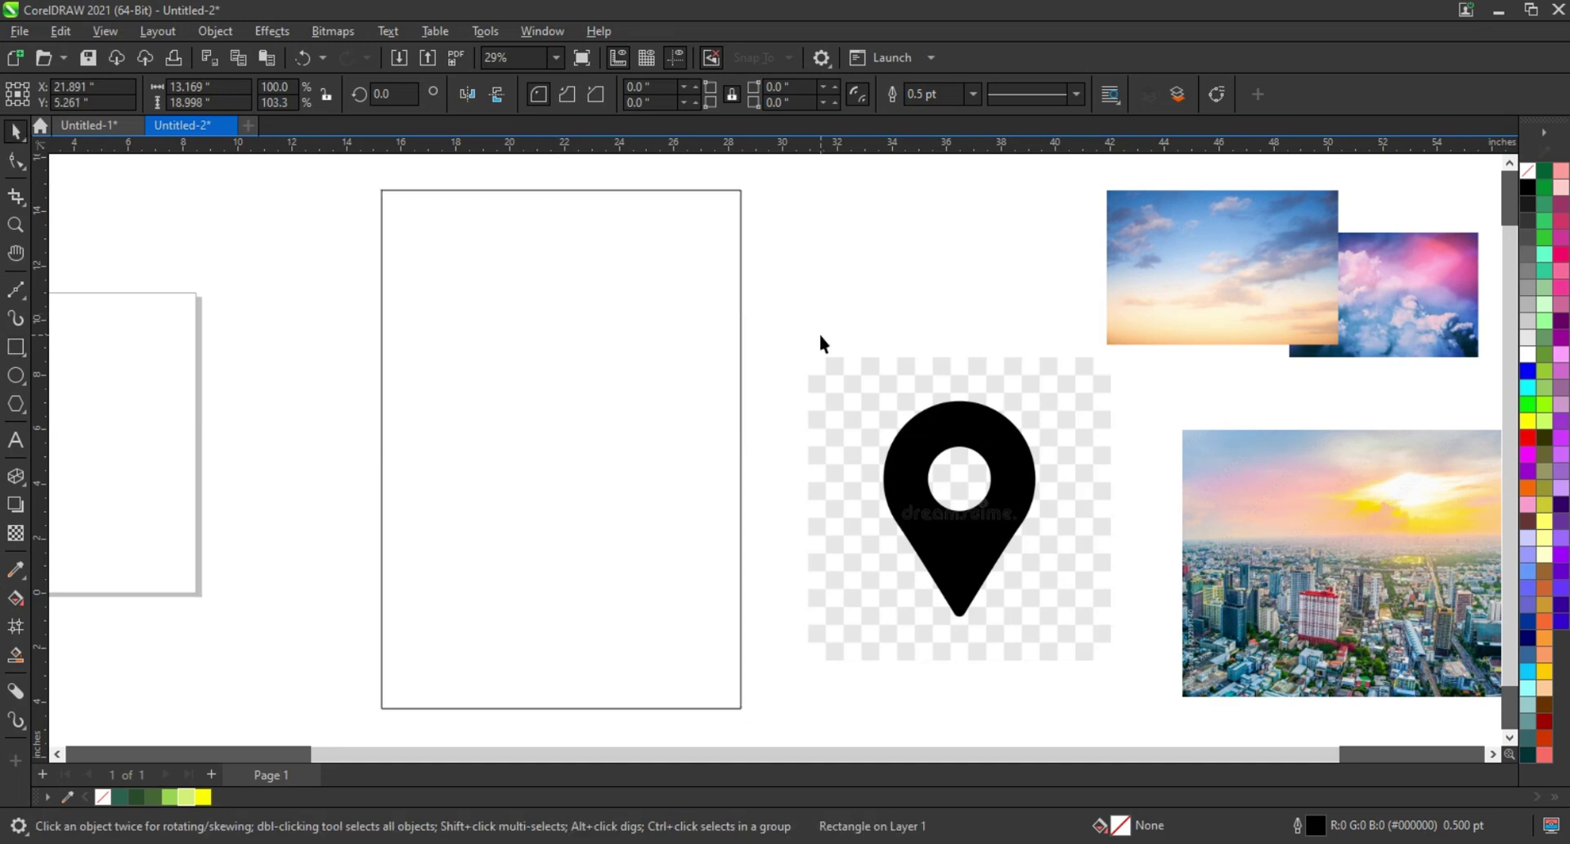
{"action": "left_click", "coordinate": [1283, 571]}
Step: Place the city skyline photo over the frame's lower part, scaled wider than the frame
{"action": "left_click_drag", "start_coordinate": [1289, 562], "coordinate": [473, 588]}
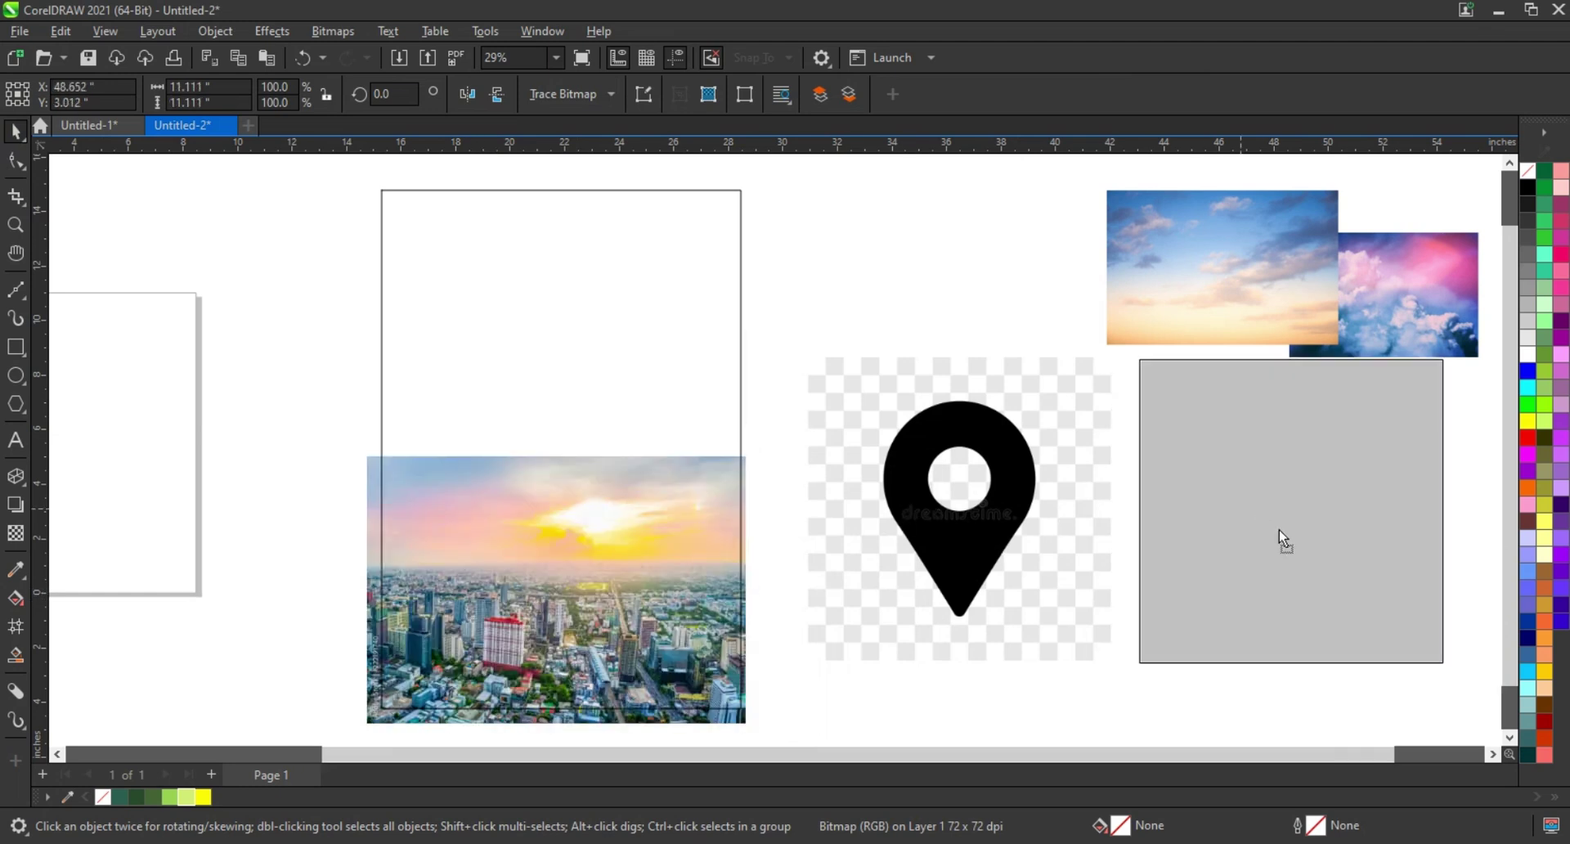
{"action": "left_click_drag", "start_coordinate": [912, 515], "coordinate": [1287, 539]}
{"action": "left_click", "coordinate": [373, 473]}
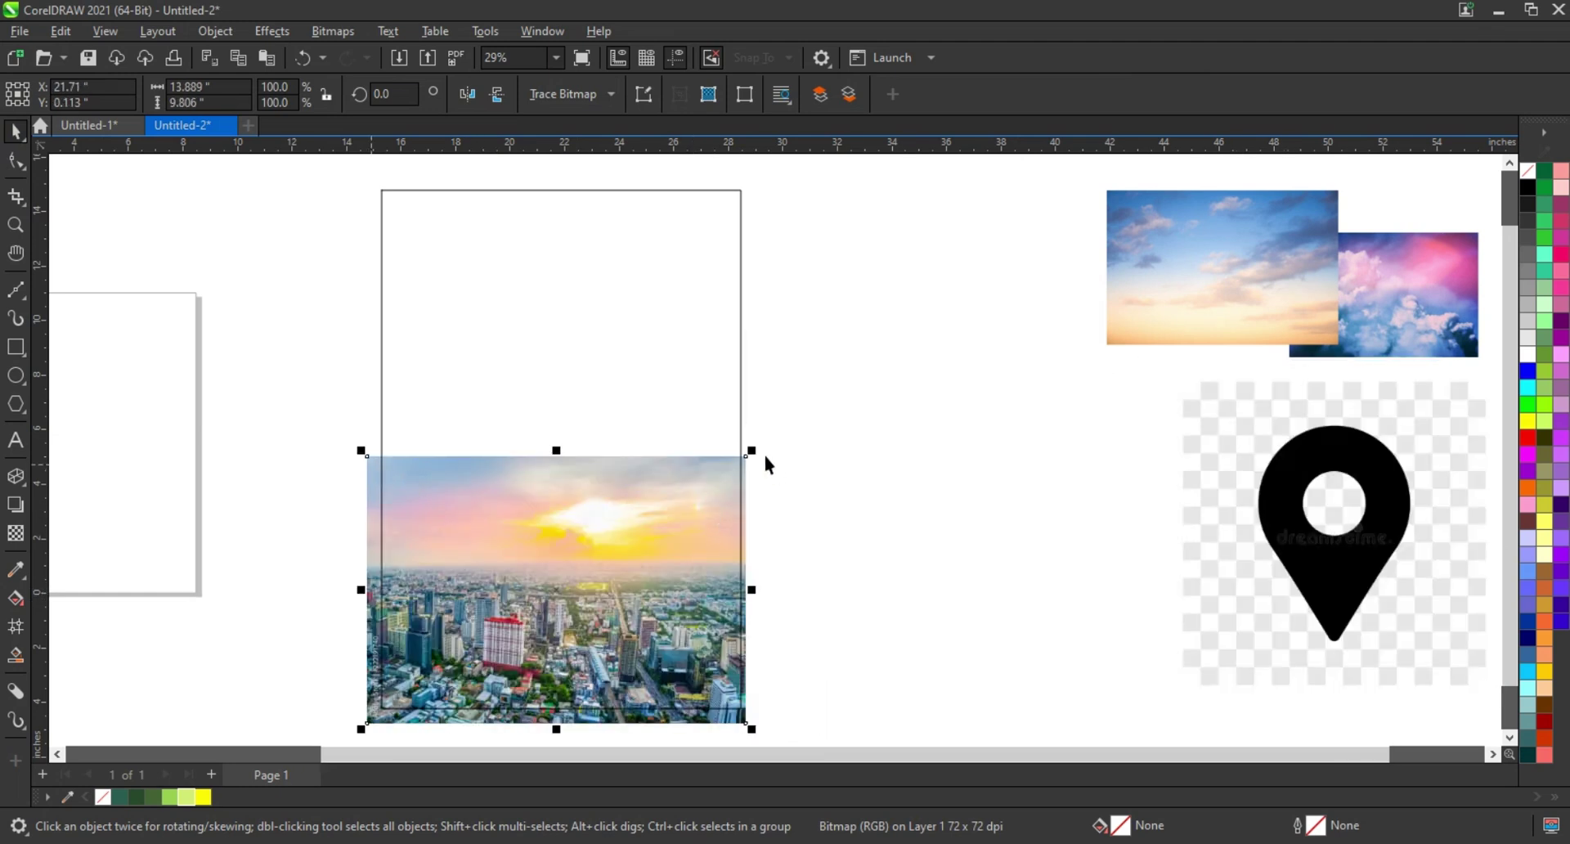
{"action": "left_click_drag", "start_coordinate": [757, 453], "coordinate": [772, 439]}
{"action": "left_click_drag", "start_coordinate": [564, 440], "coordinate": [570, 351]}
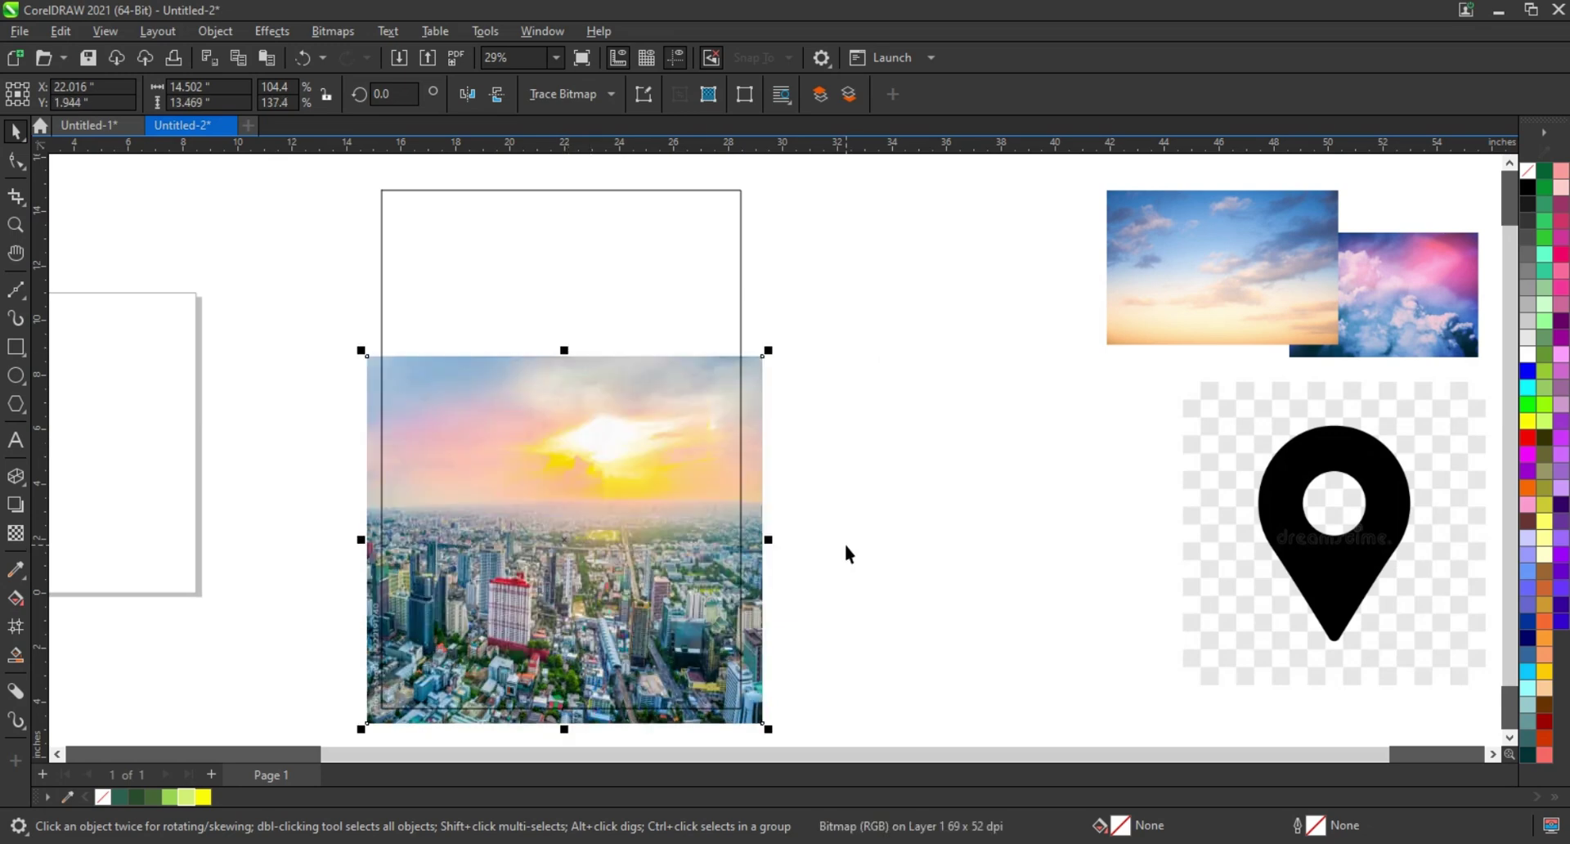
{"action": "key", "text": "ctrl+z"}
{"action": "left_click_drag", "start_coordinate": [769, 584], "coordinate": [786, 512]}
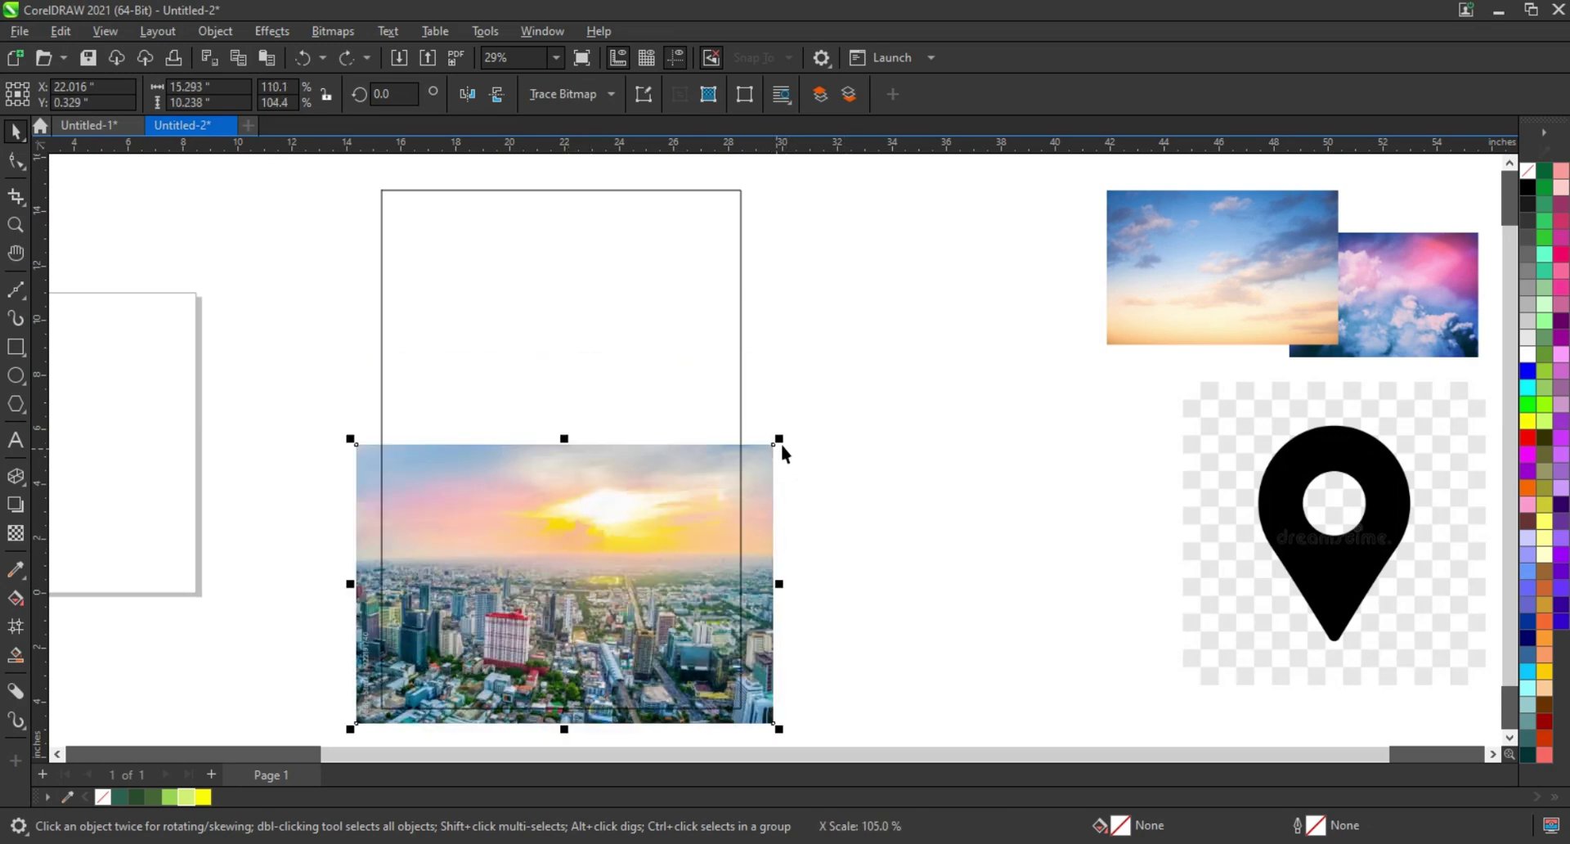
{"action": "mouse_move", "coordinate": [782, 442]}
{"action": "left_mouse_down"}
{"action": "mouse_move", "coordinate": [798, 458]}
{"action": "mouse_move", "coordinate": [774, 472]}
{"action": "left_mouse_up"}
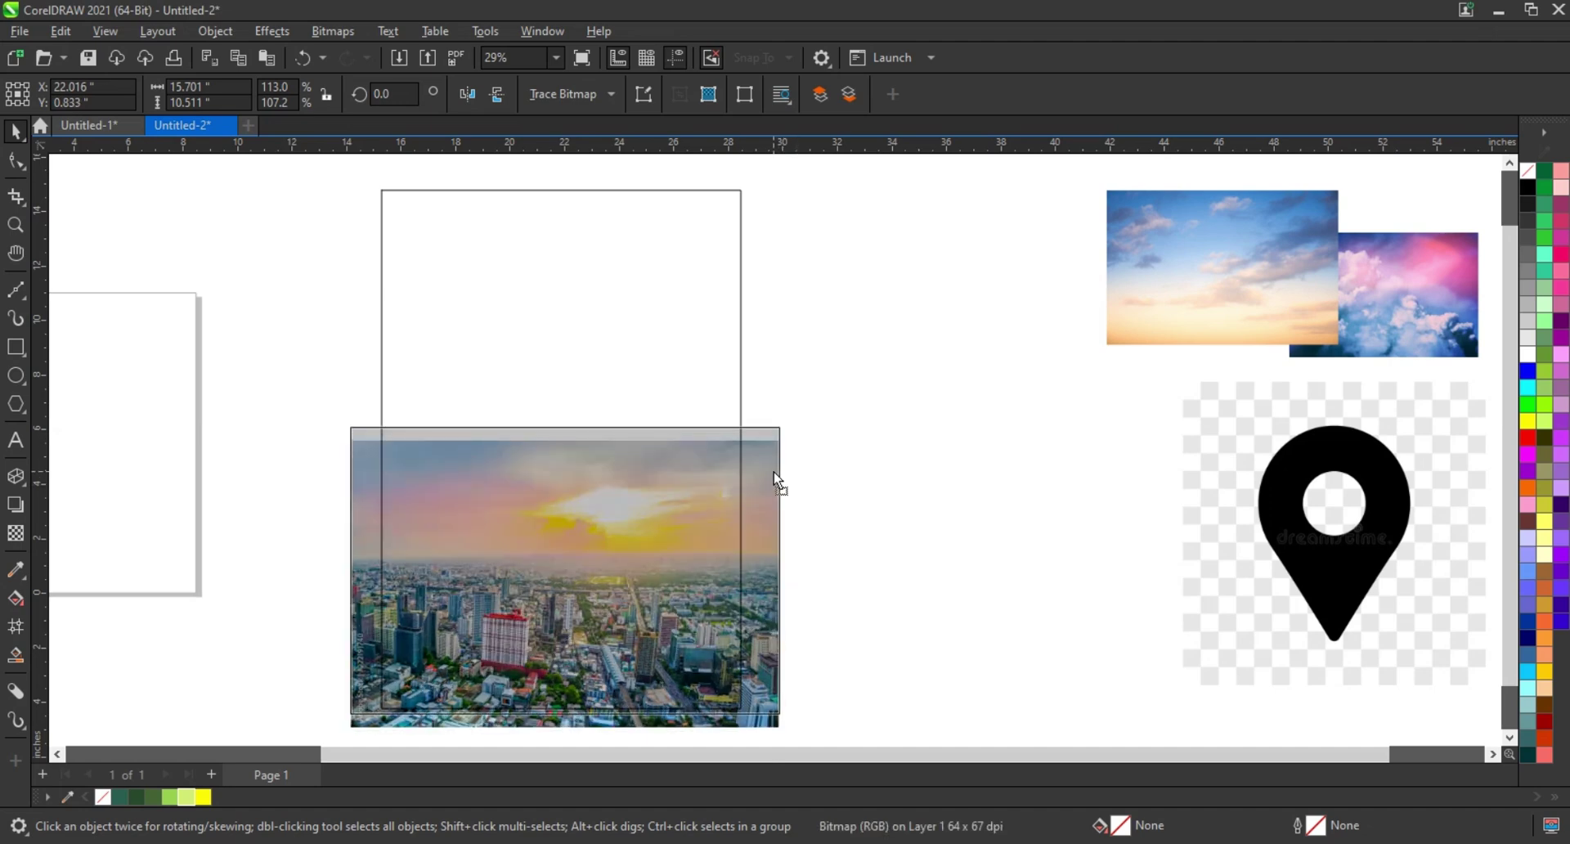
Step: PowerClip the city photo inside the rectangle
{"action": "right_click", "coordinate": [774, 472]}
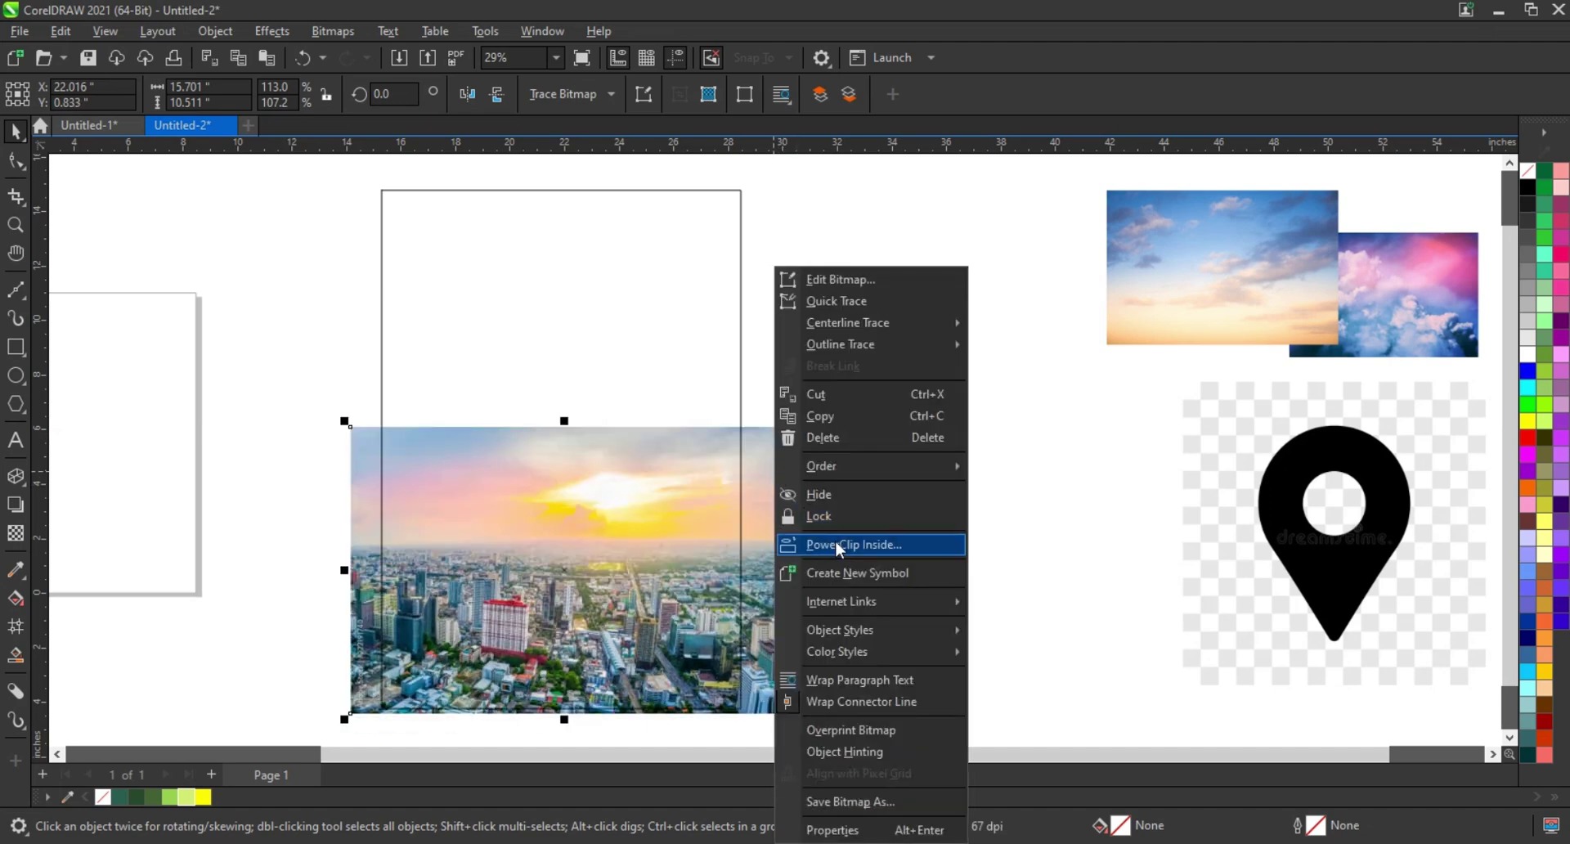
{"action": "left_click", "coordinate": [836, 540]}
{"action": "left_click", "coordinate": [688, 393]}
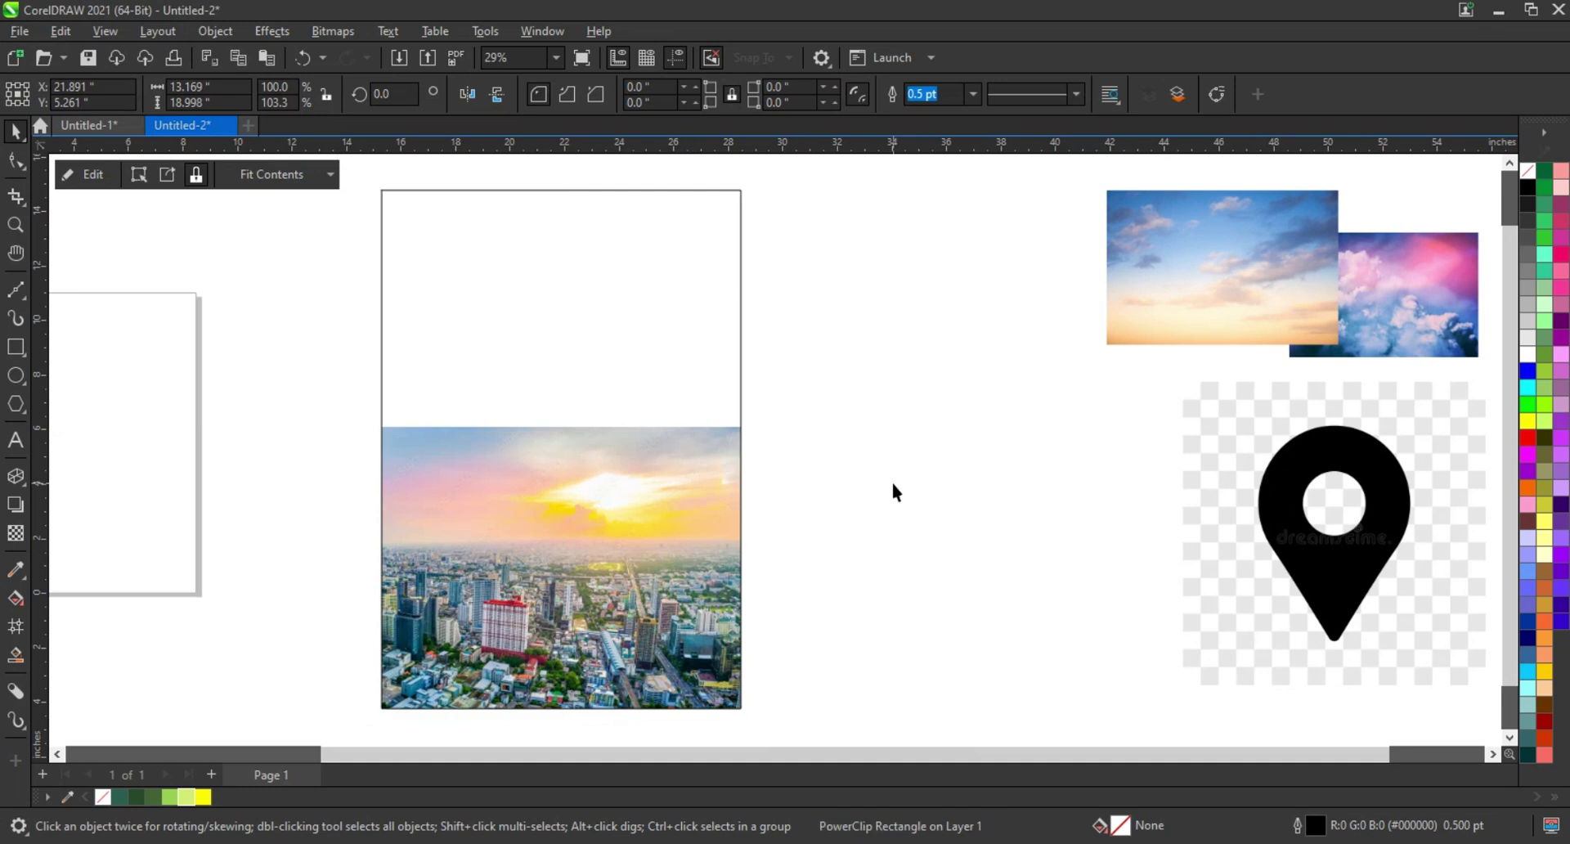
Step: Scale the sky photo to cover the frame's top down over the skyline
{"action": "mouse_move", "coordinate": [1175, 322]}
{"action": "left_mouse_down"}
{"action": "mouse_move", "coordinate": [718, 419]}
{"action": "mouse_move", "coordinate": [444, 525]}
{"action": "left_mouse_up"}
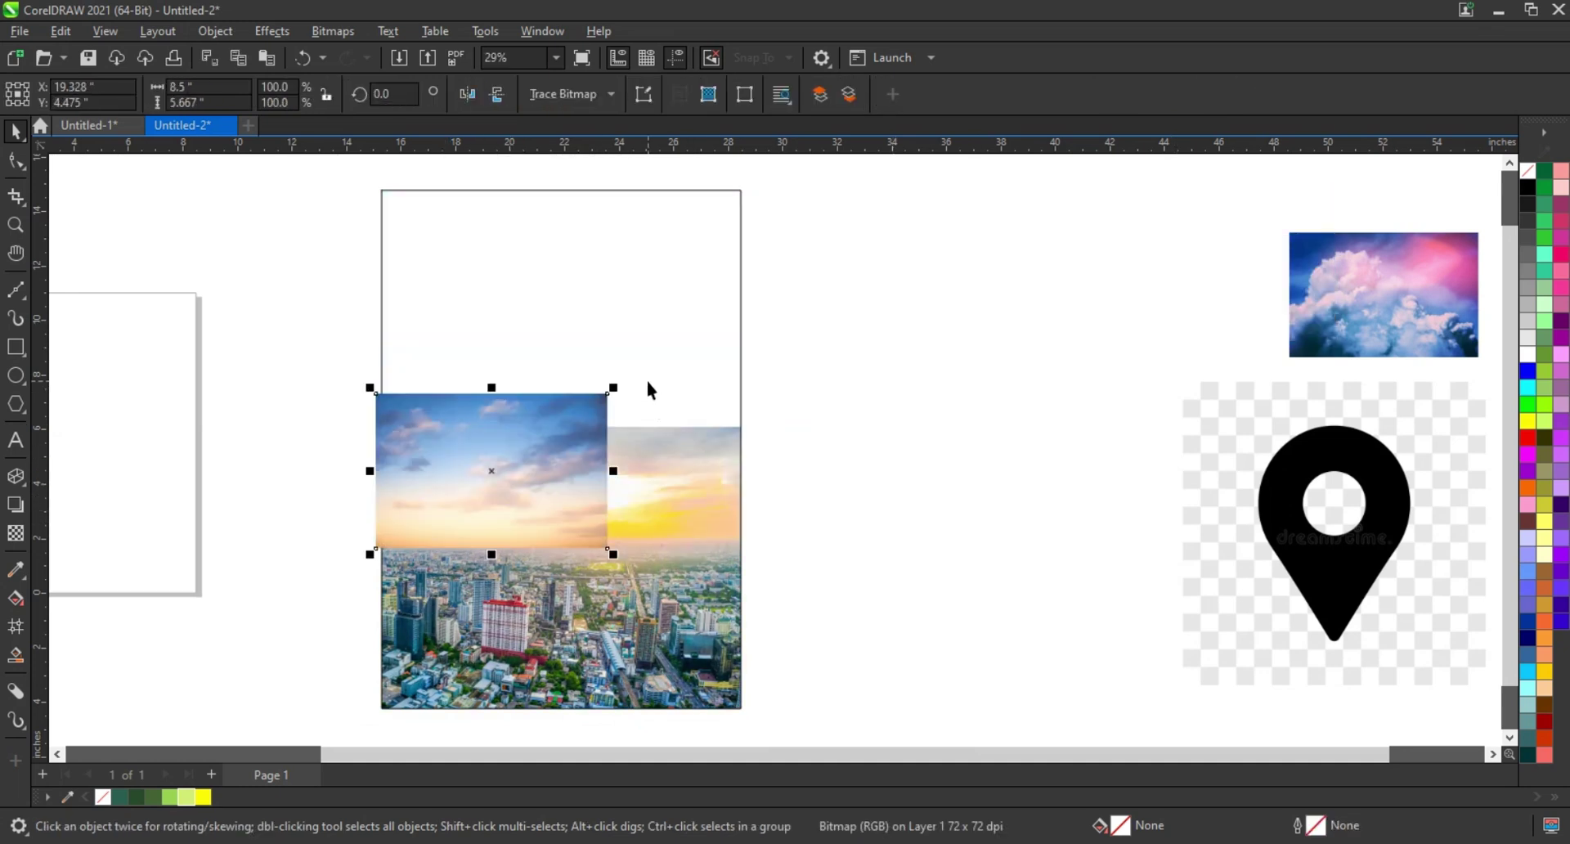
{"action": "left_click_drag", "start_coordinate": [614, 388], "coordinate": [784, 288]}
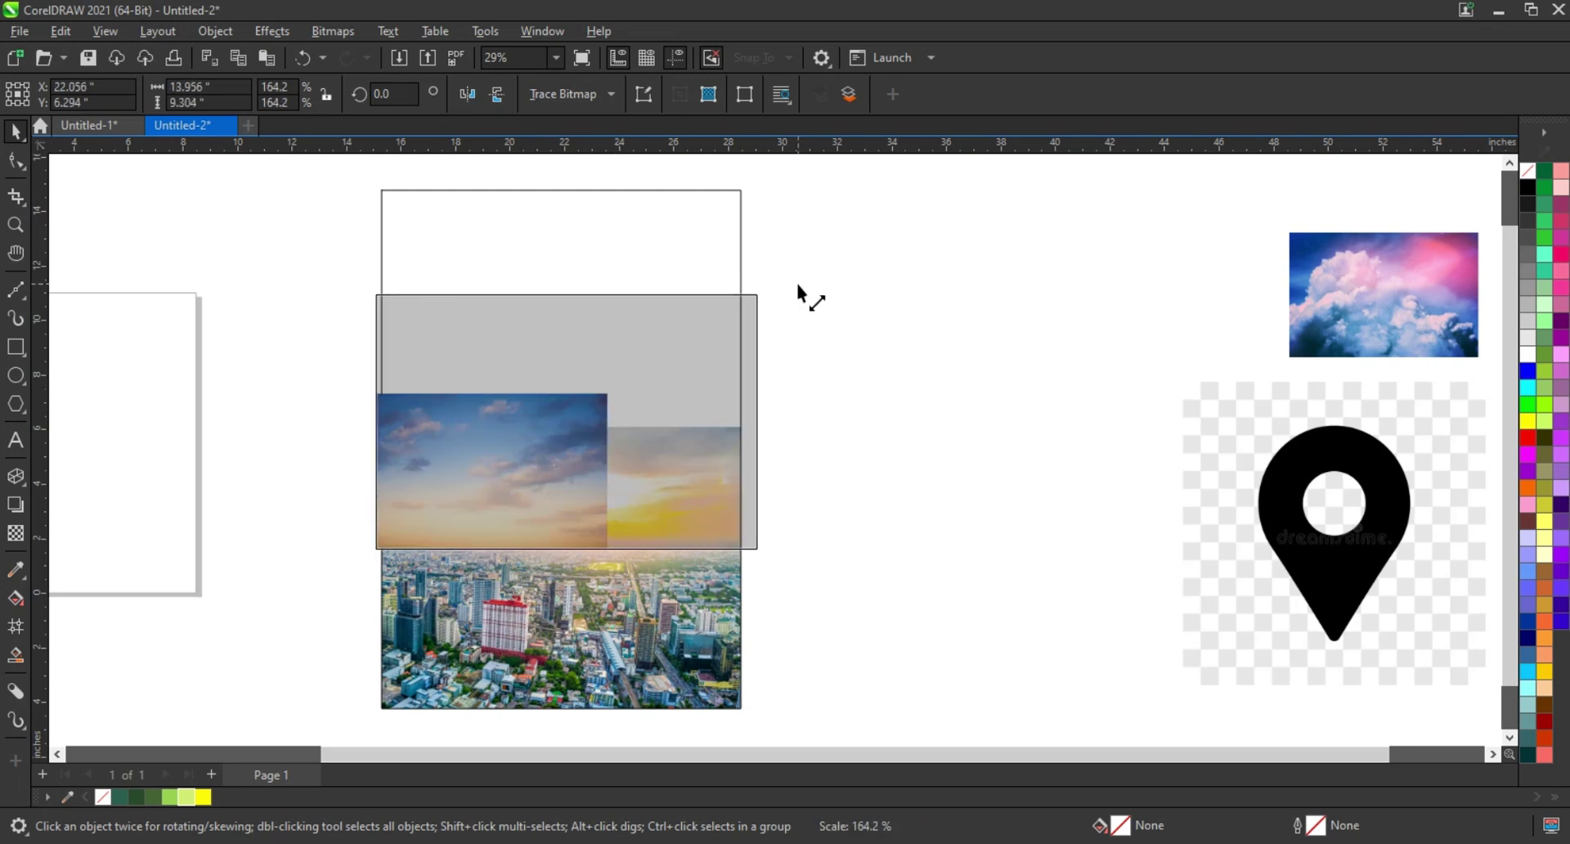
{"action": "left_click_drag", "start_coordinate": [563, 293], "coordinate": [570, 183]}
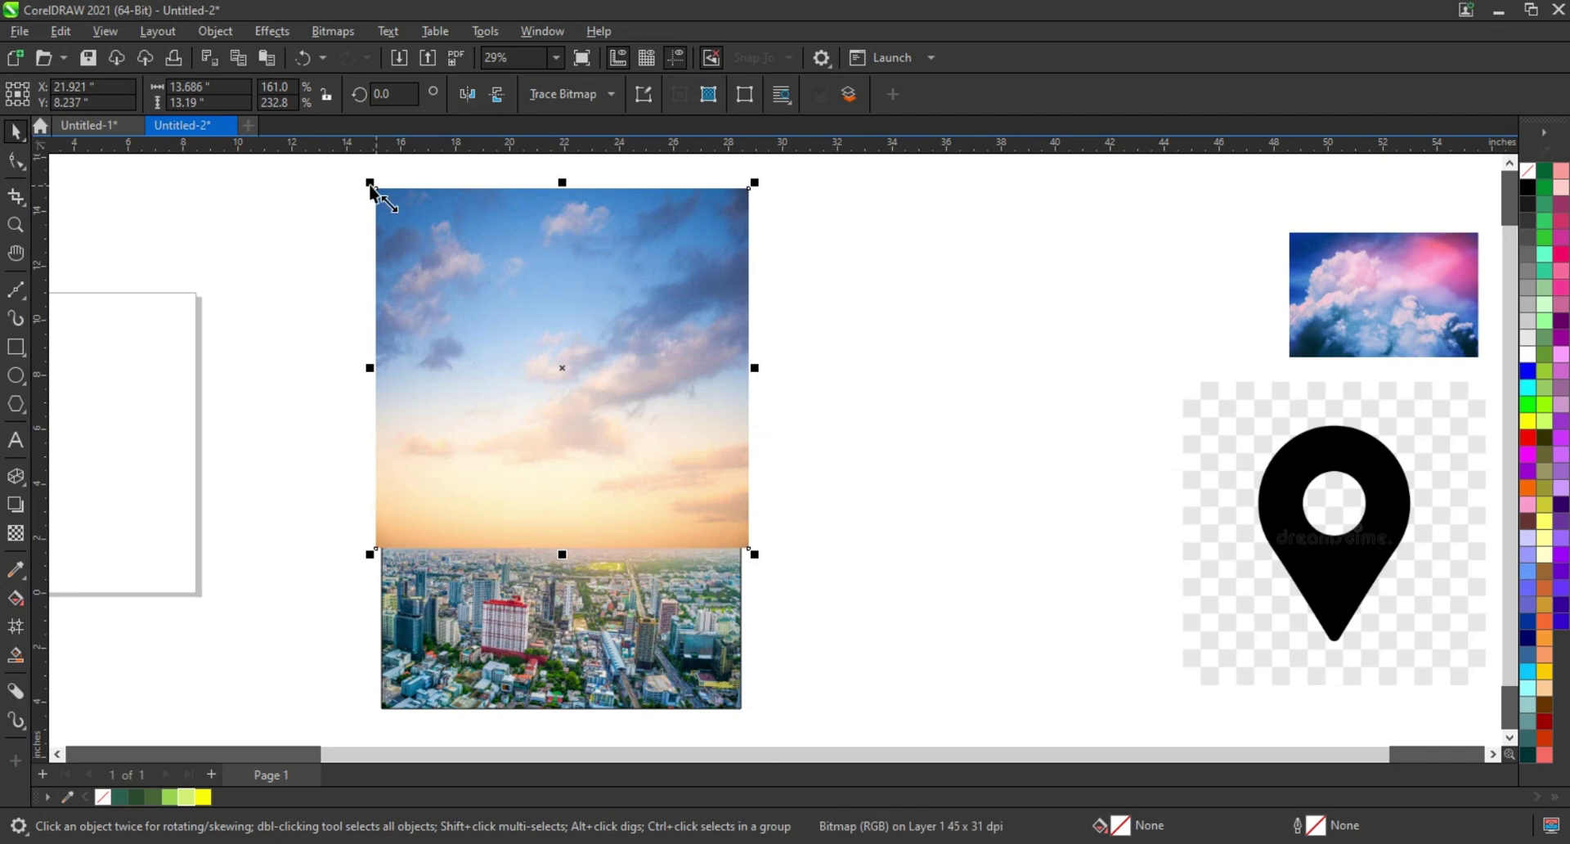
{"action": "left_click_drag", "start_coordinate": [370, 182], "coordinate": [364, 177]}
{"action": "left_click_drag", "start_coordinate": [755, 554], "coordinate": [760, 559]}
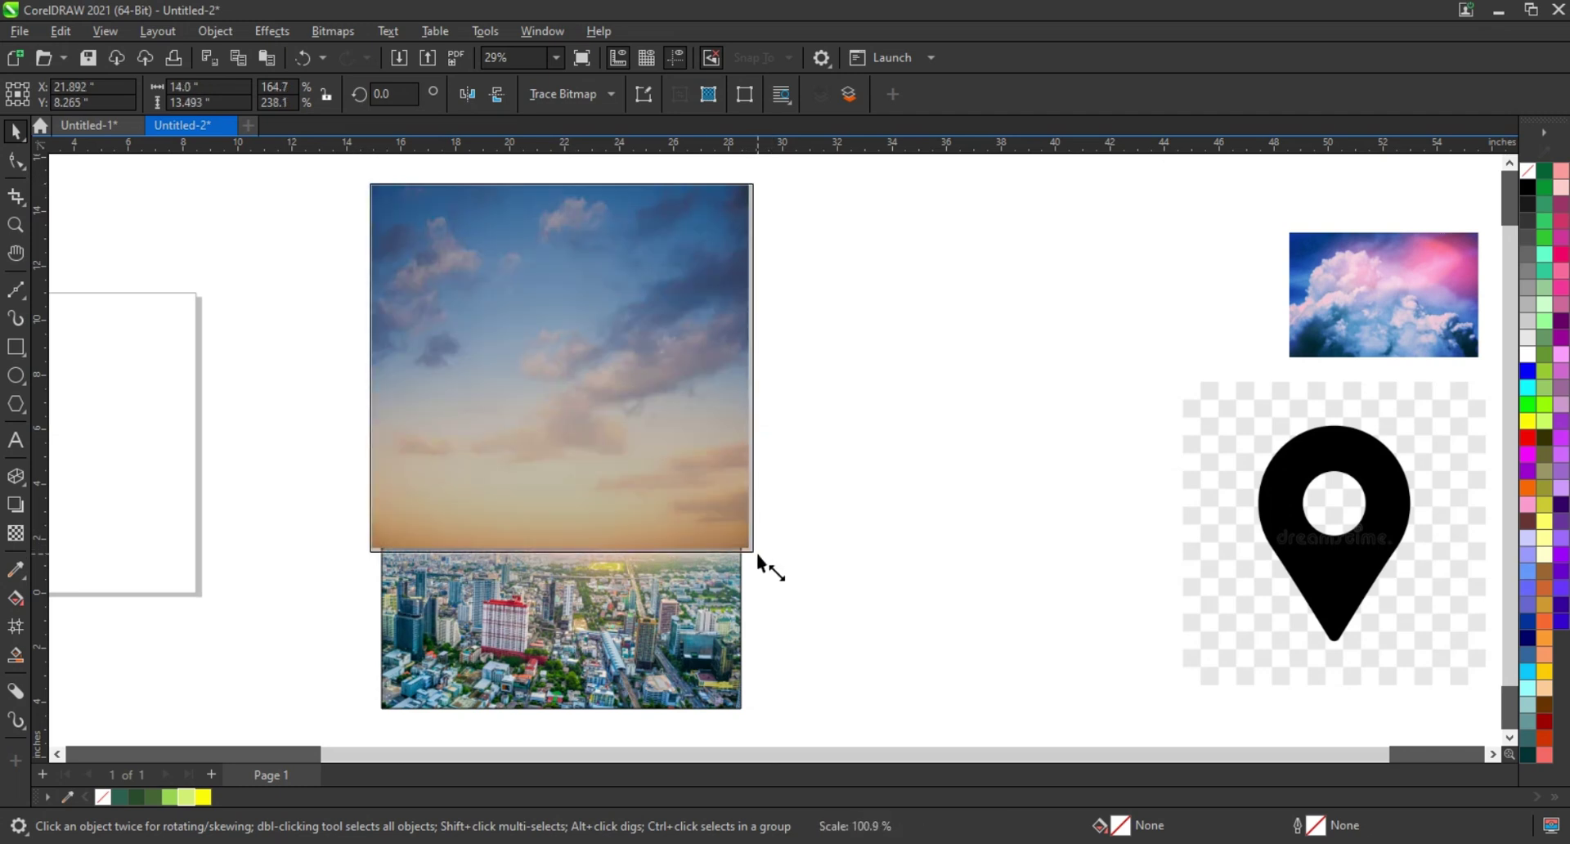
{"action": "left_click_drag", "start_coordinate": [562, 558], "coordinate": [561, 577]}
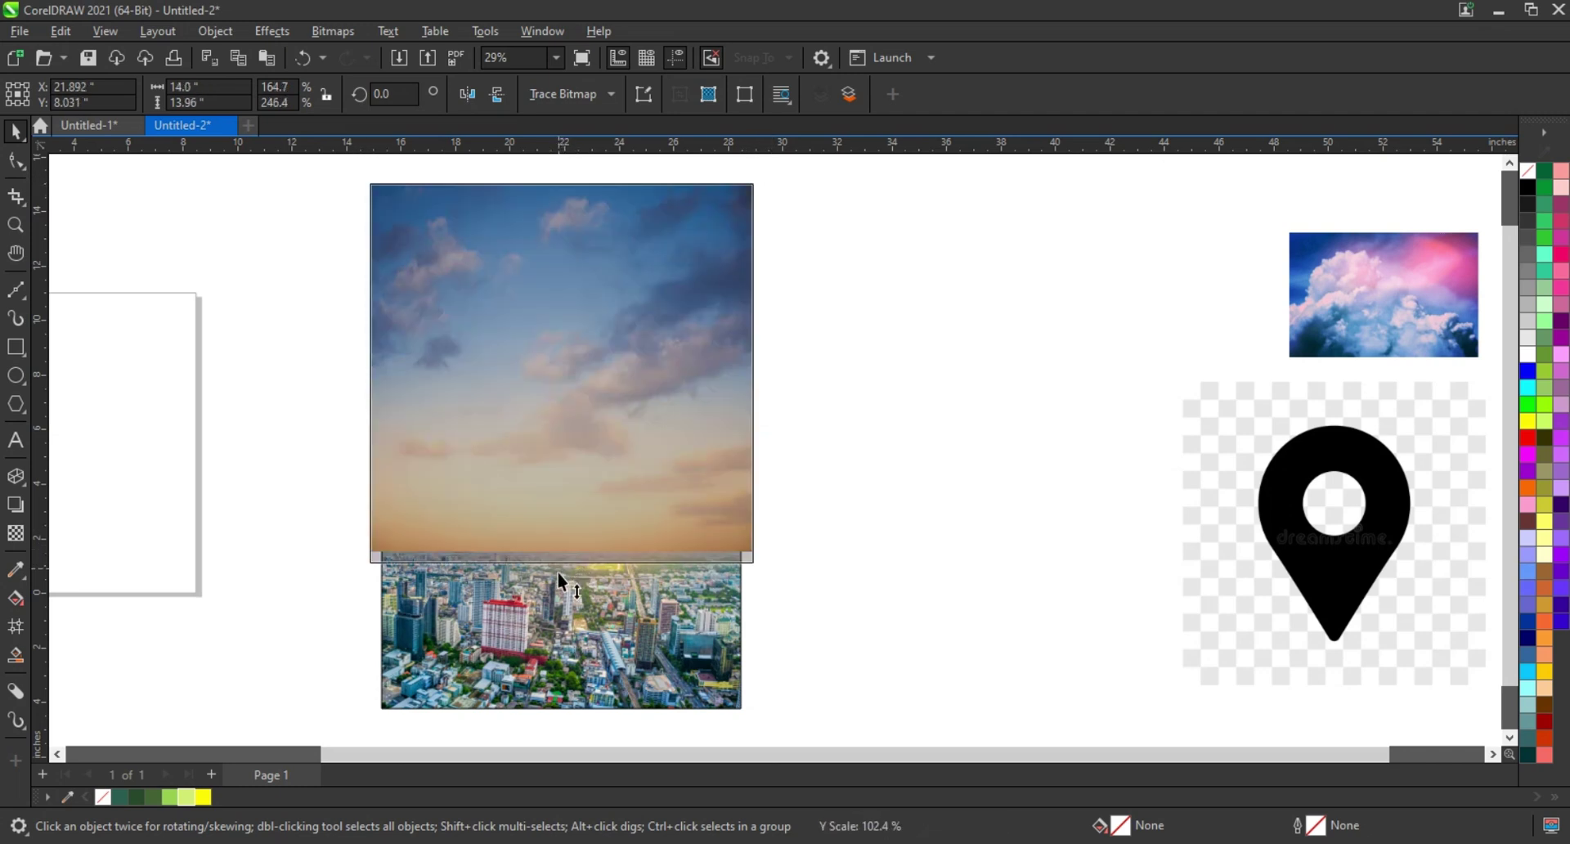
Step: Fade the sky photo's bottom into the city with a linear fountain transparency
{"action": "left_click", "coordinate": [14, 535]}
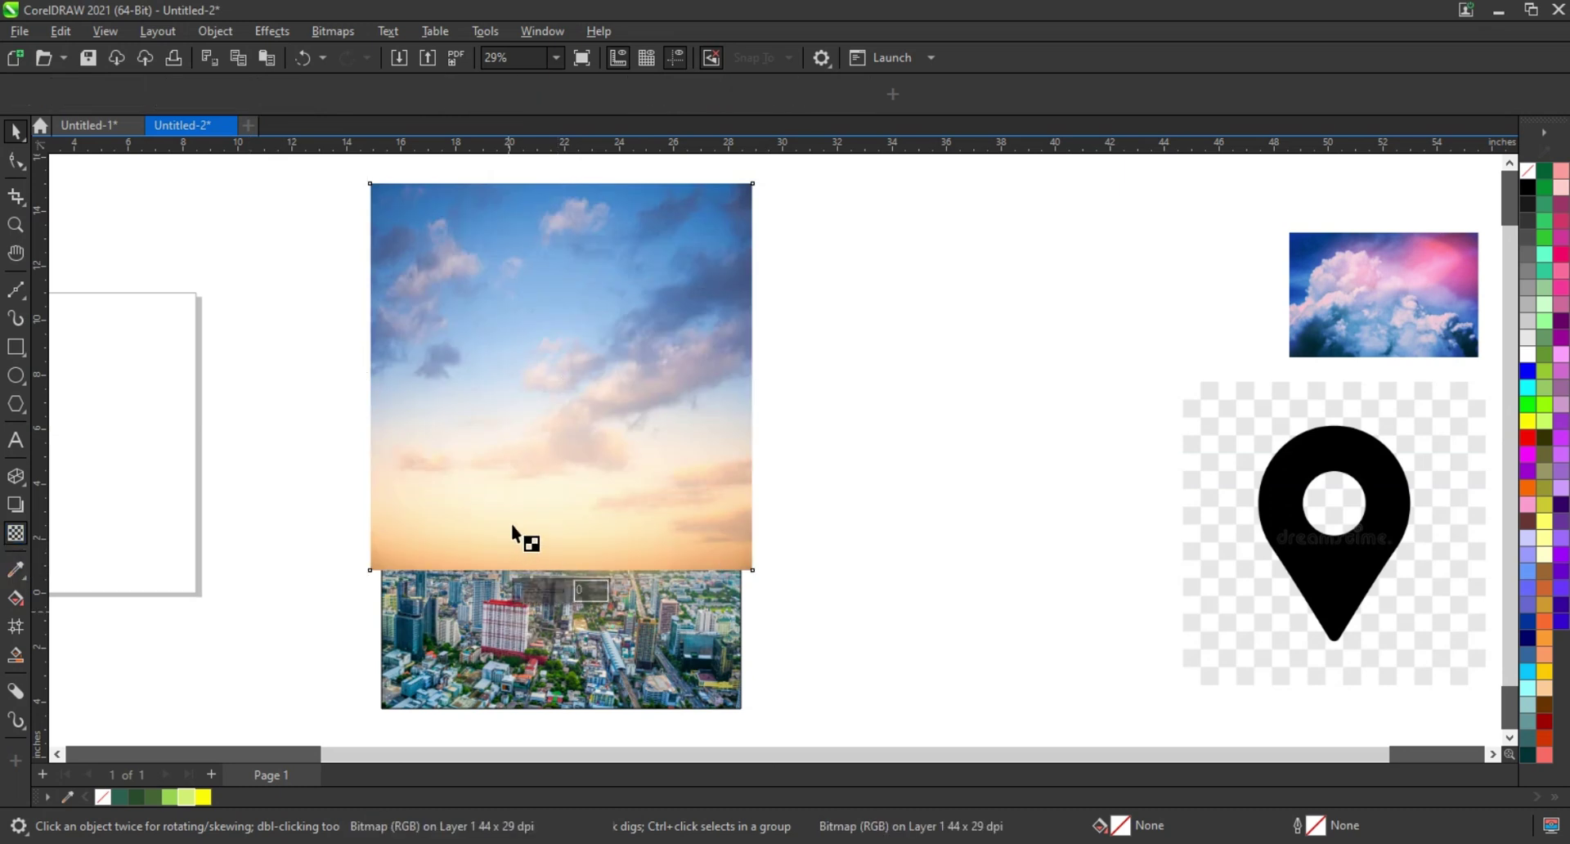
{"action": "left_click_drag", "start_coordinate": [541, 565], "coordinate": [540, 497]}
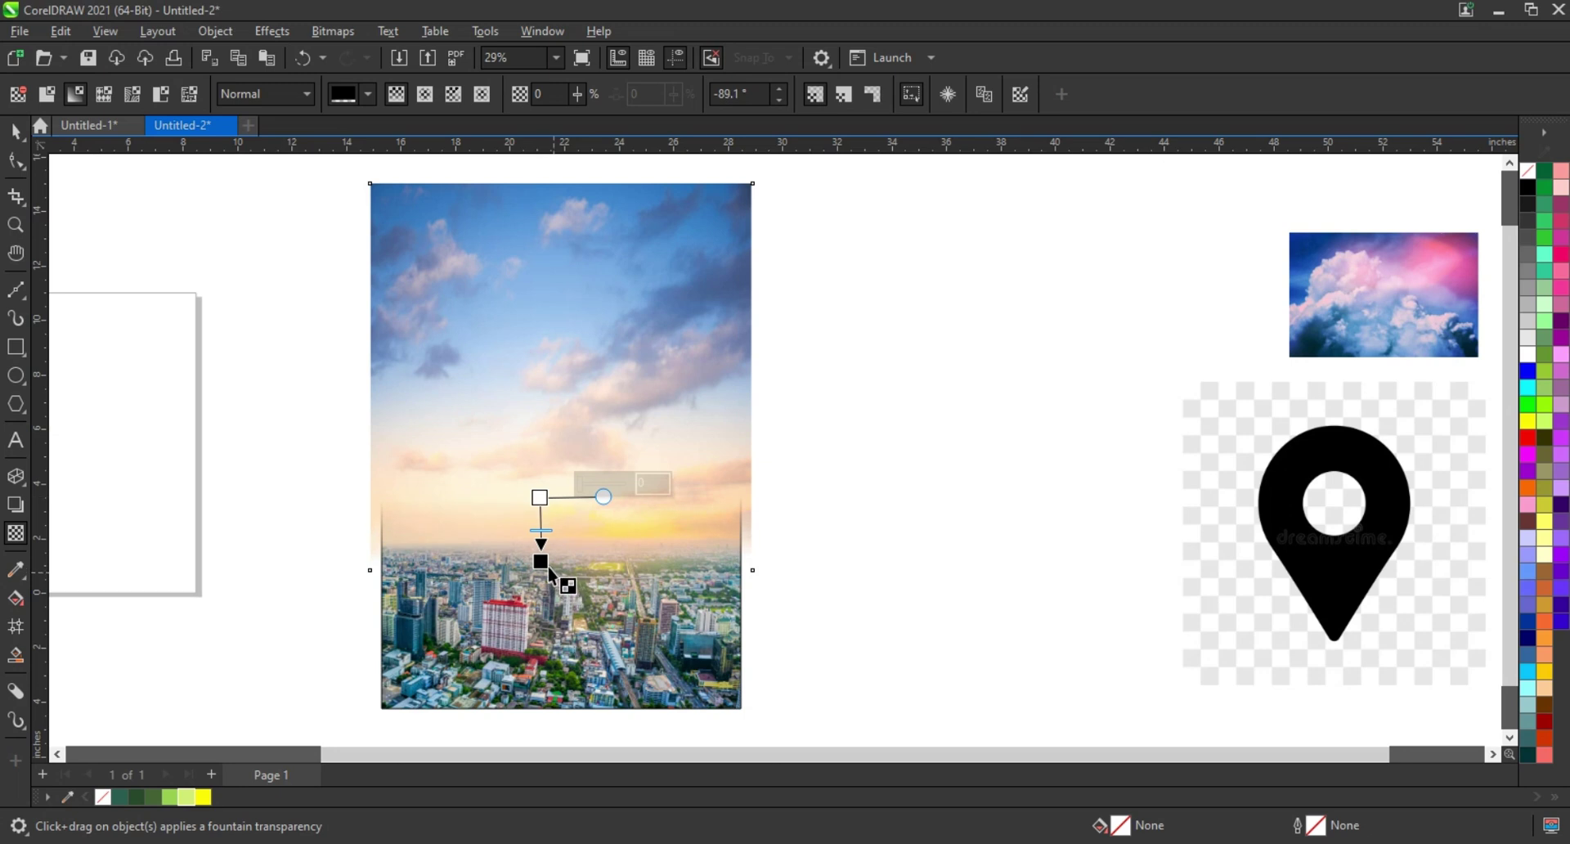
{"action": "left_click_drag", "start_coordinate": [539, 561], "coordinate": [540, 552]}
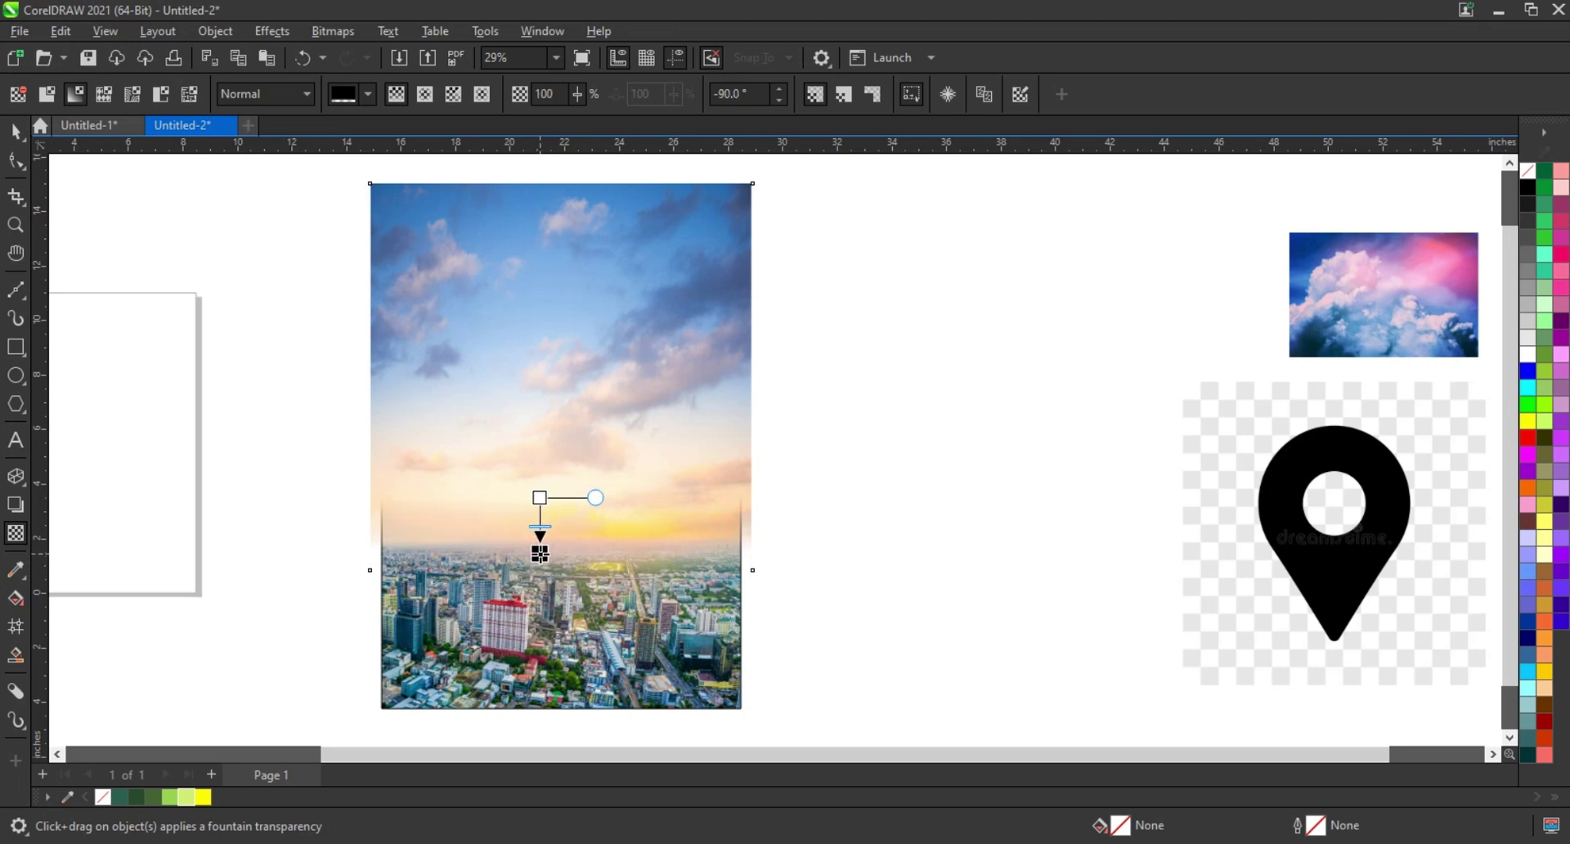
{"action": "left_click_drag", "start_coordinate": [540, 497], "coordinate": [538, 494]}
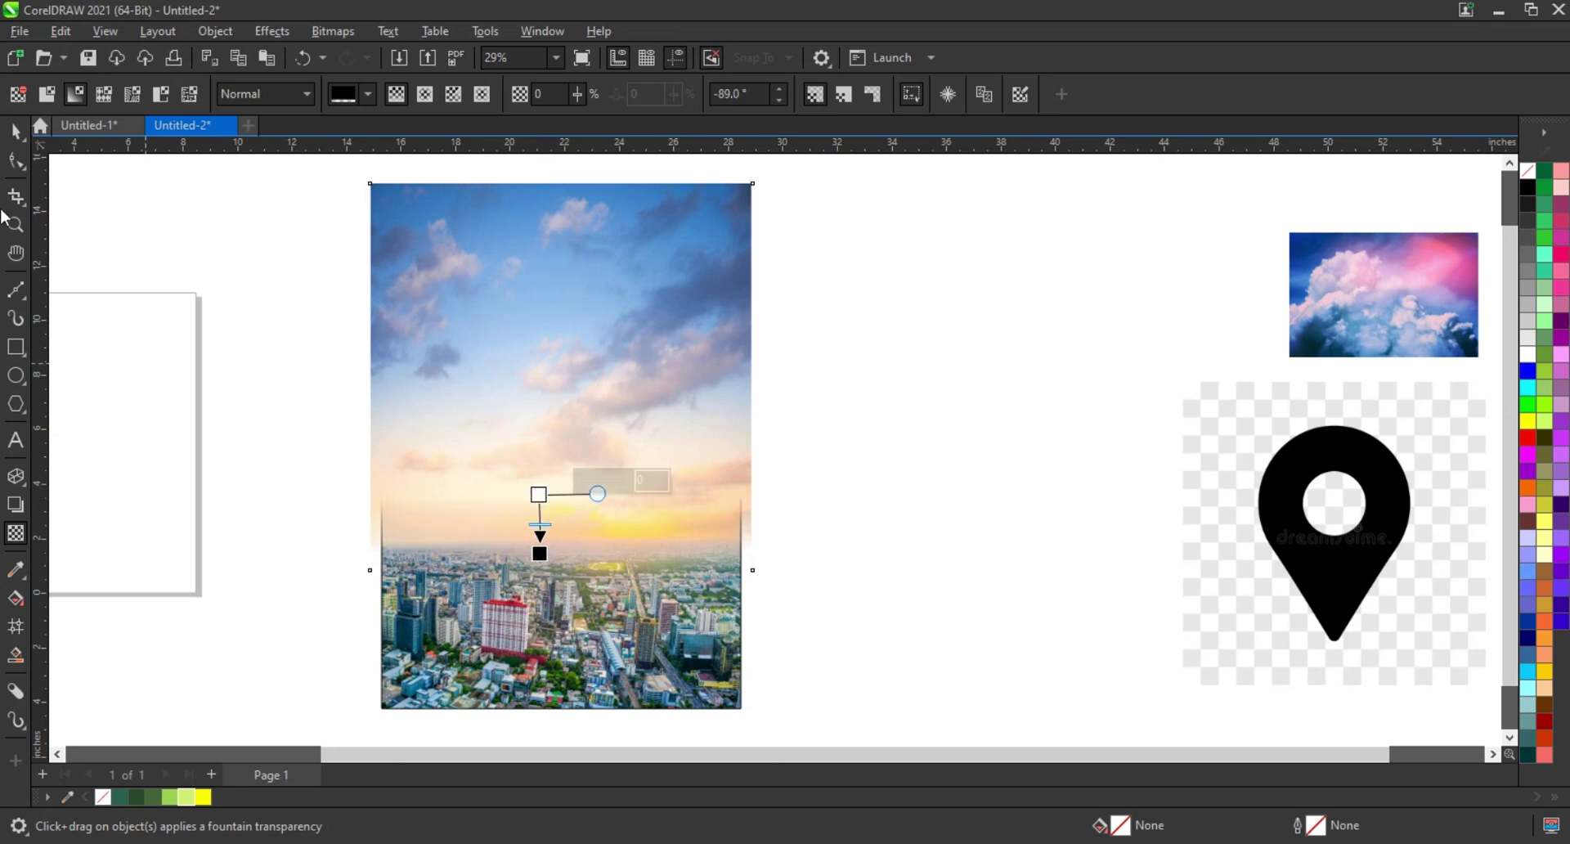
{"action": "left_click", "coordinate": [13, 138]}
Step: PowerClip the sky photo inside the rectangle
{"action": "right_click", "coordinate": [750, 268]}
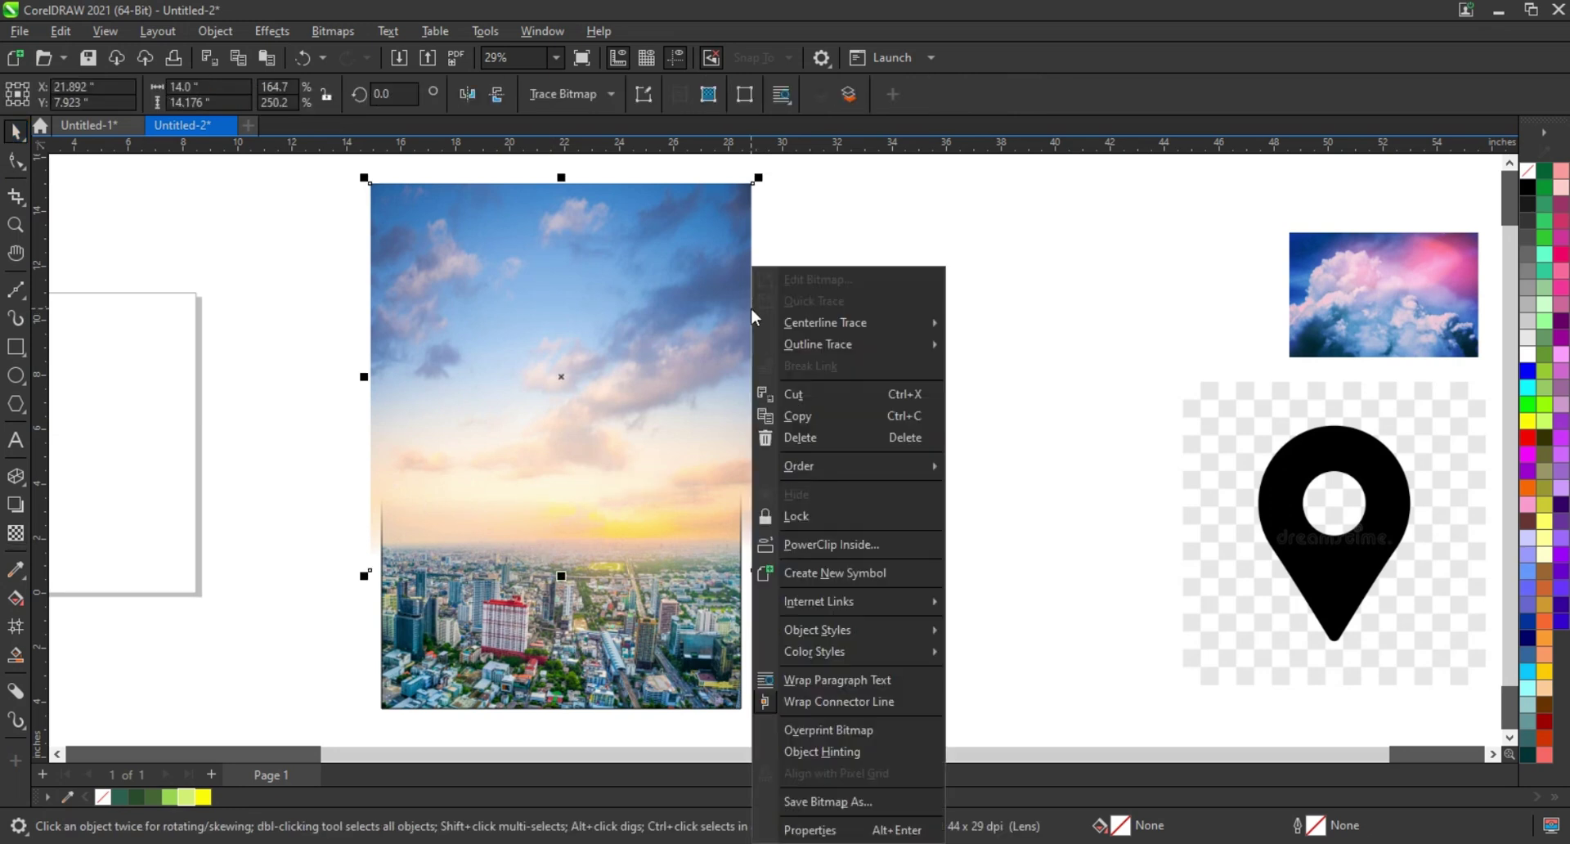
{"action": "left_click", "coordinate": [840, 546]}
{"action": "left_click", "coordinate": [683, 638]}
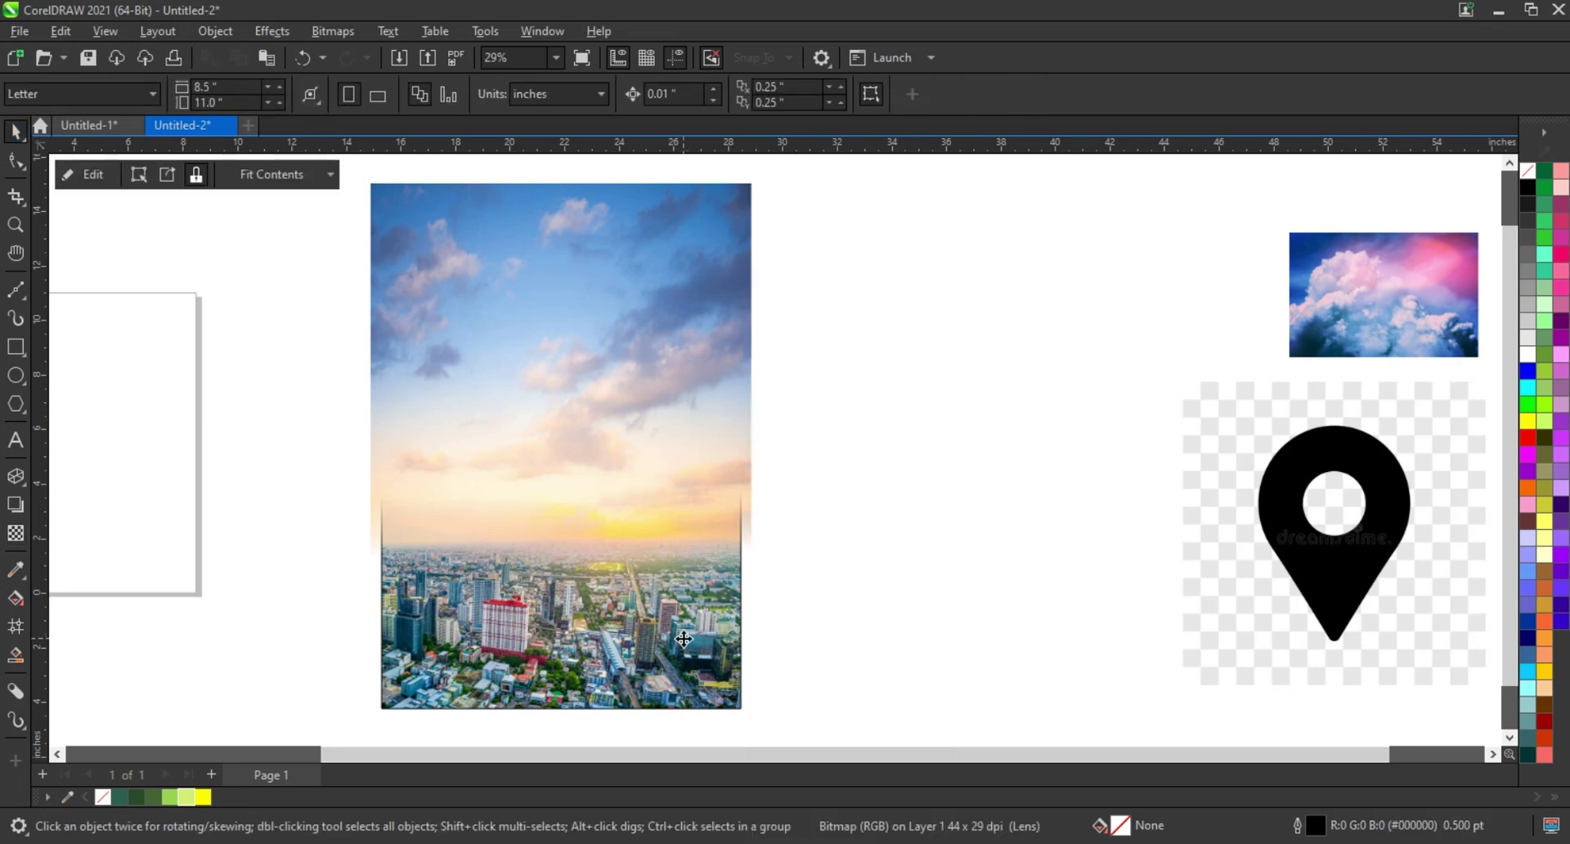
Step: Bring the cloud photo over the frame's top and enlarge it to cover it
{"action": "left_click_drag", "start_coordinate": [1422, 328], "coordinate": [1024, 396]}
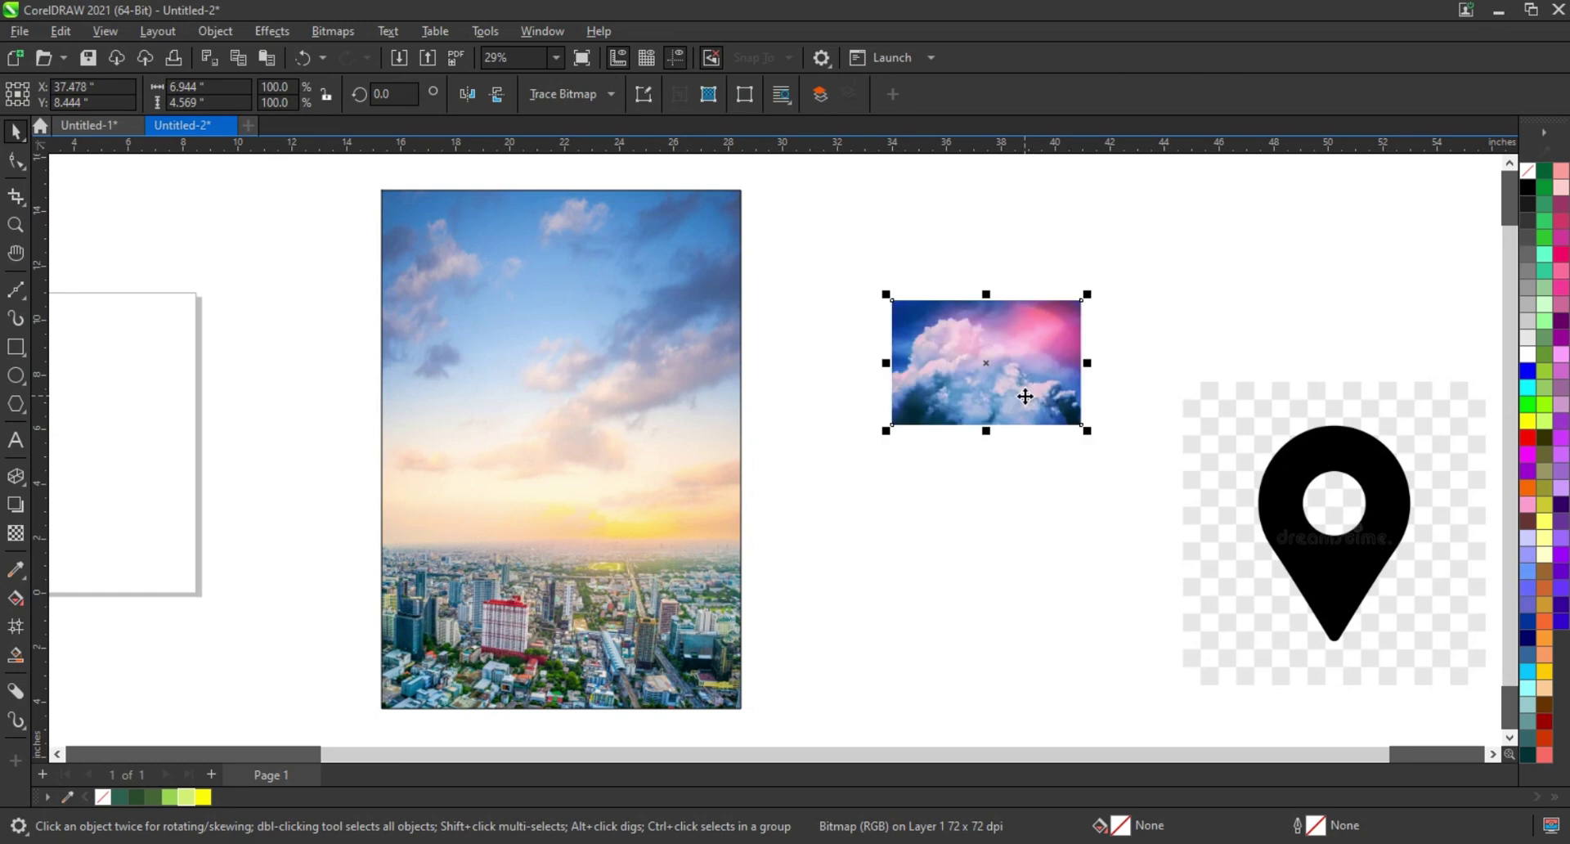
{"action": "left_click", "coordinate": [467, 98]}
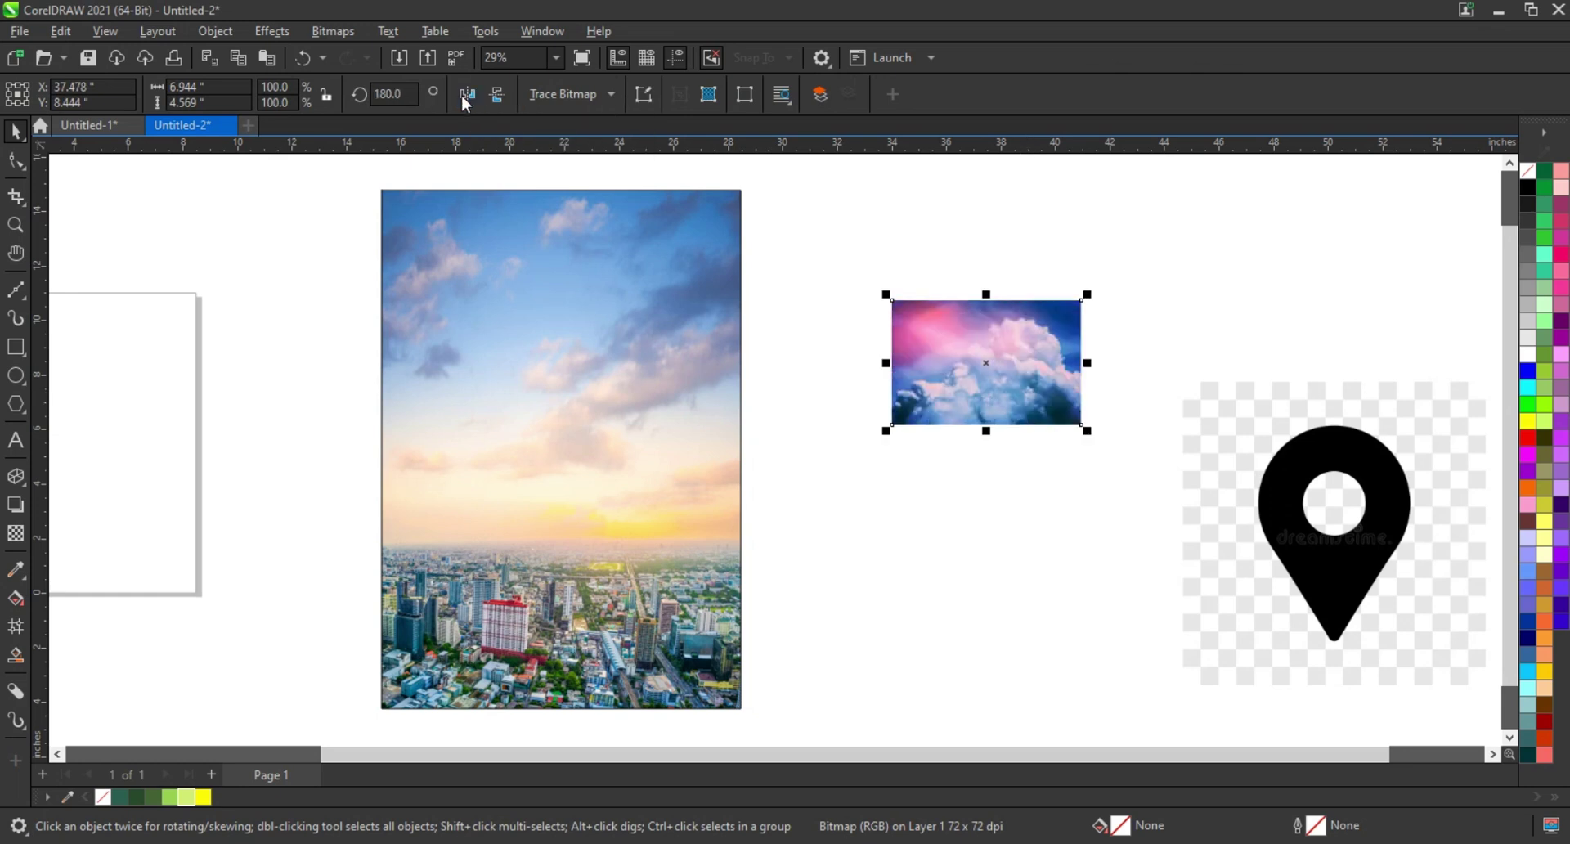
{"action": "left_click", "coordinate": [494, 99]}
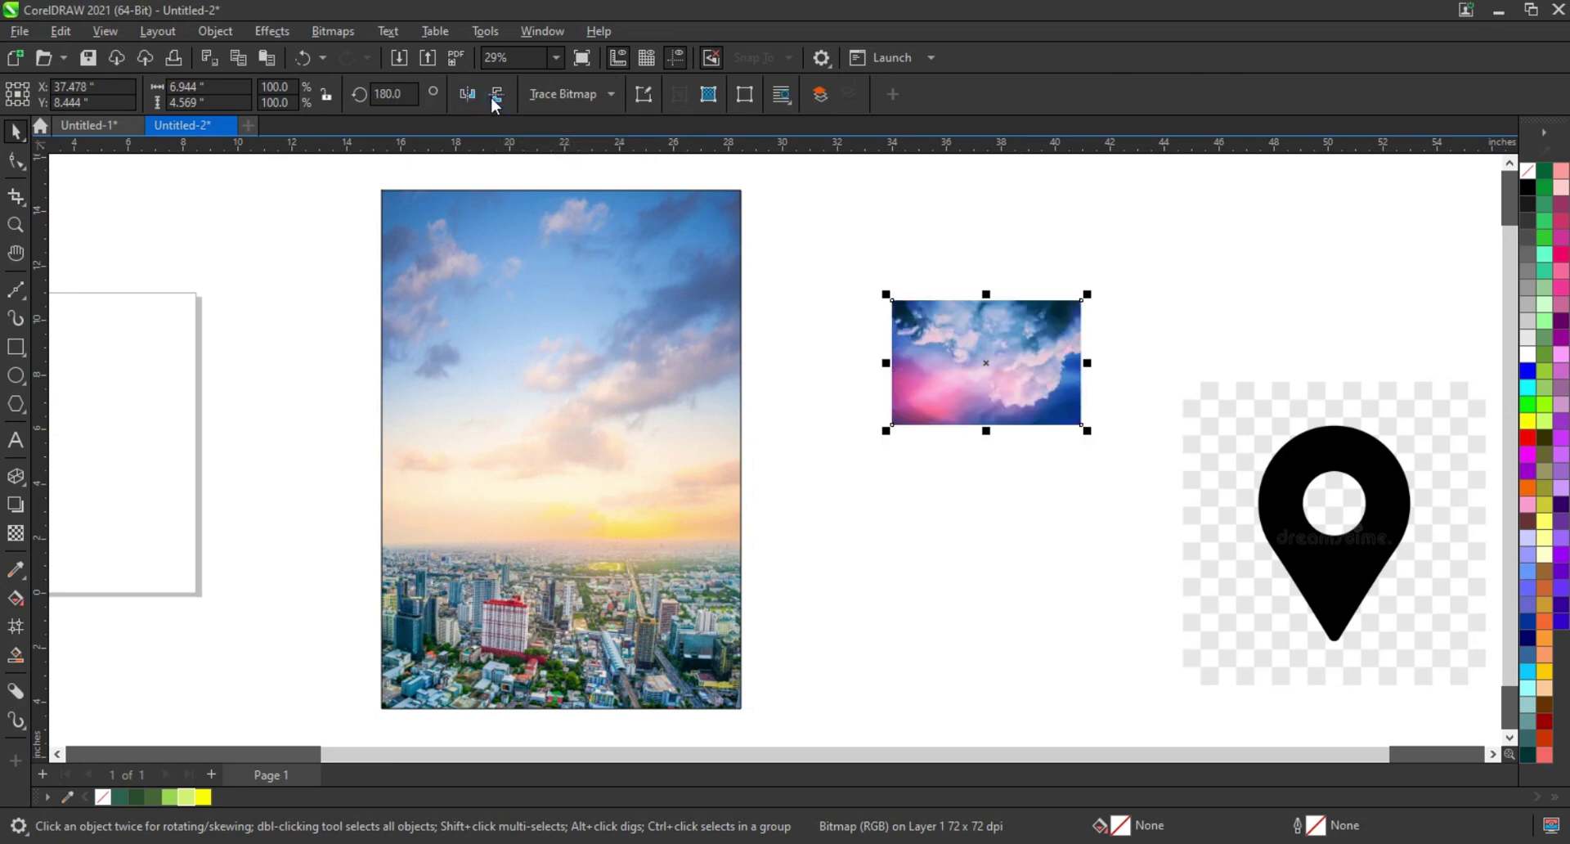
{"action": "left_click", "coordinate": [494, 102]}
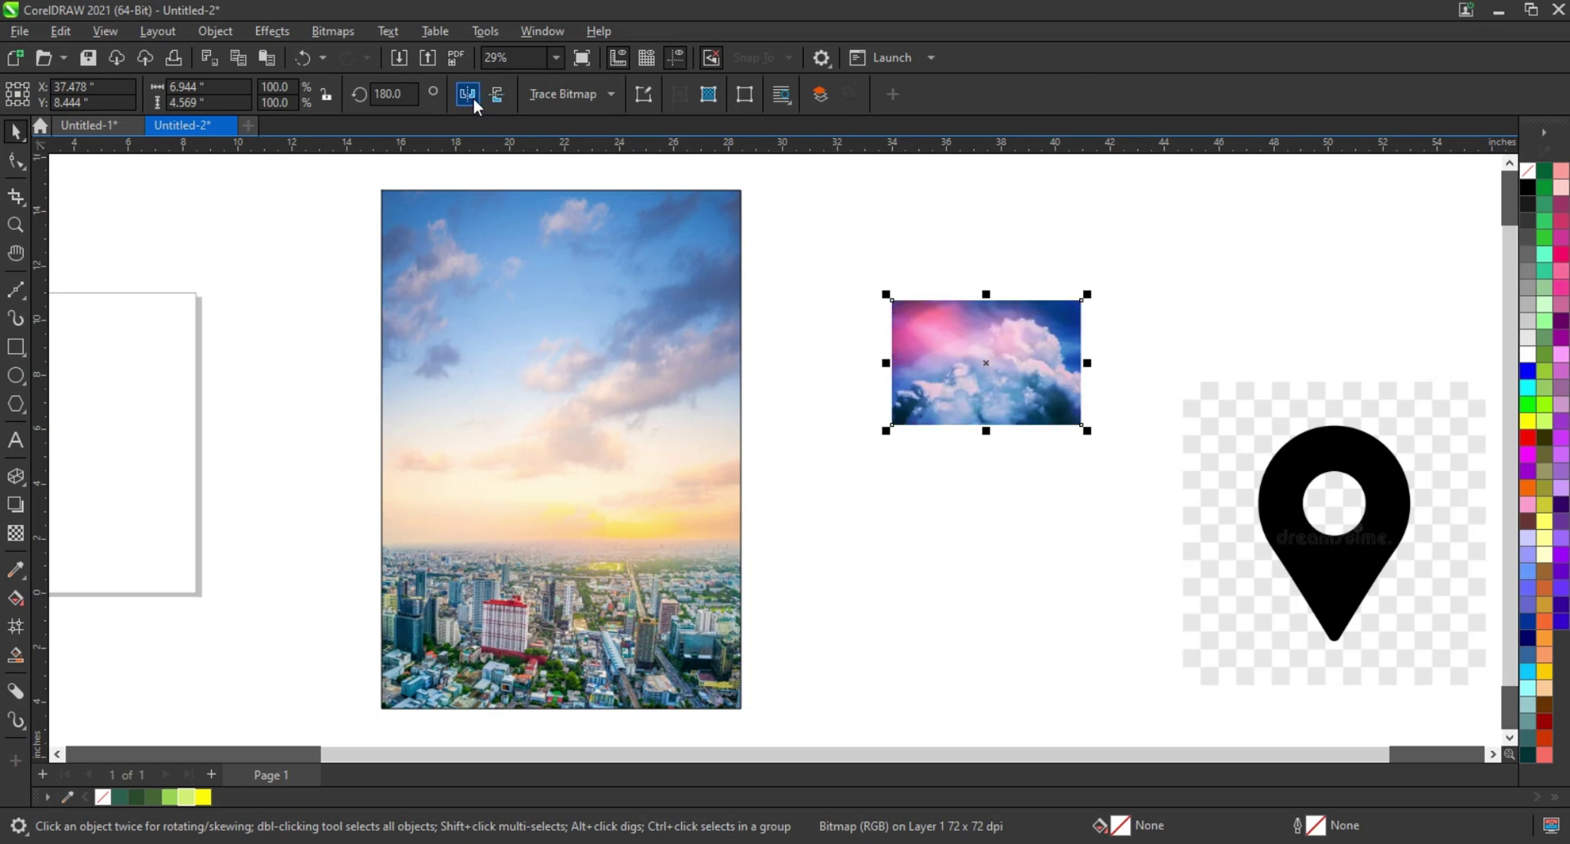
{"action": "left_click", "coordinate": [468, 96]}
{"action": "left_click_drag", "start_coordinate": [951, 380], "coordinate": [730, 288]}
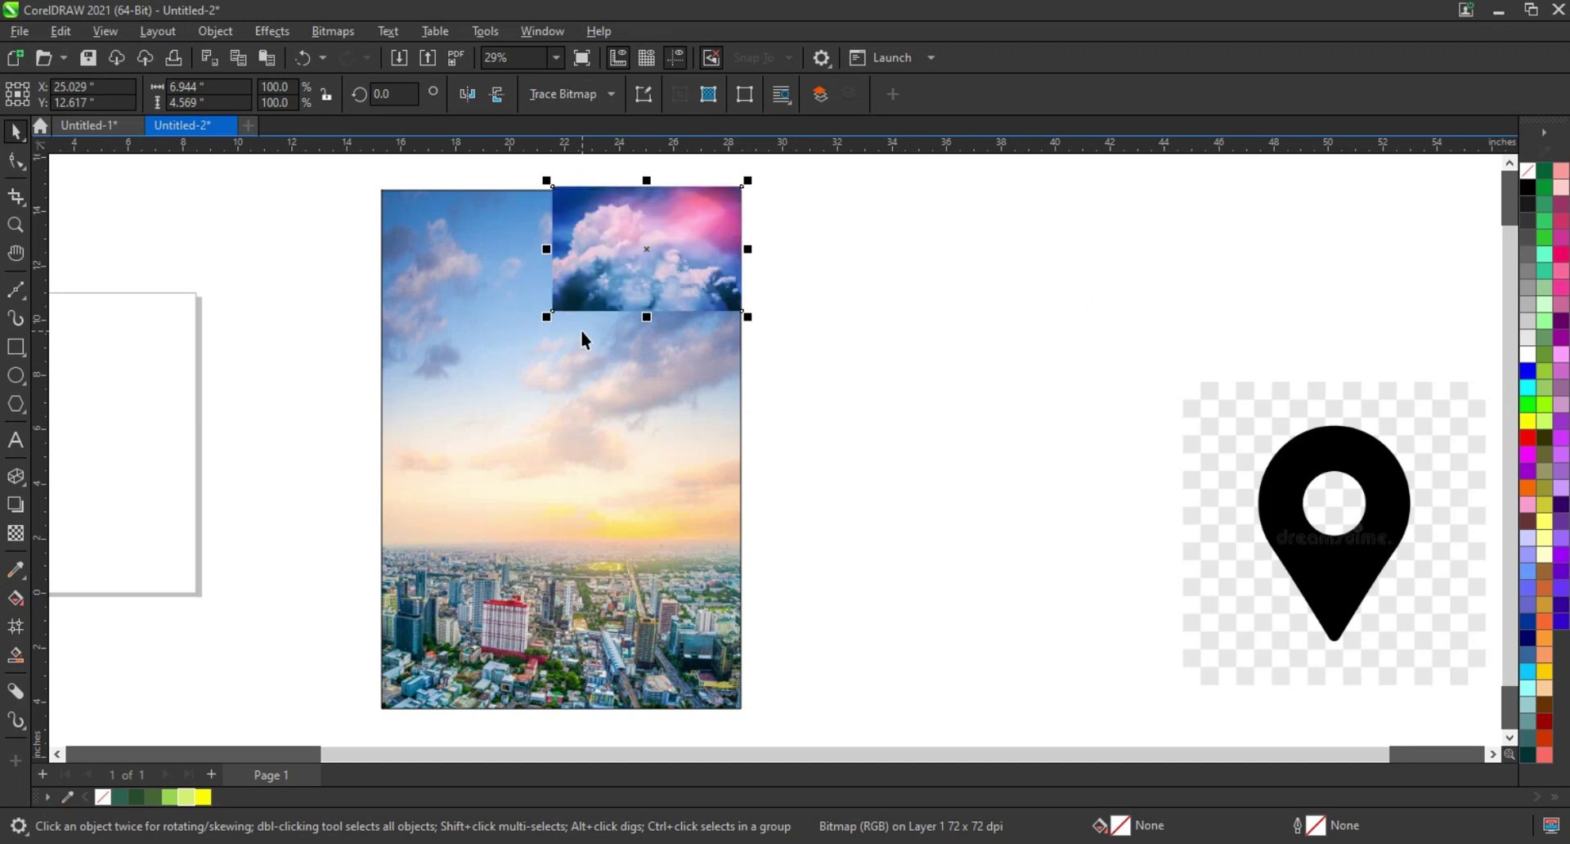
{"action": "left_click_drag", "start_coordinate": [547, 318], "coordinate": [355, 551]}
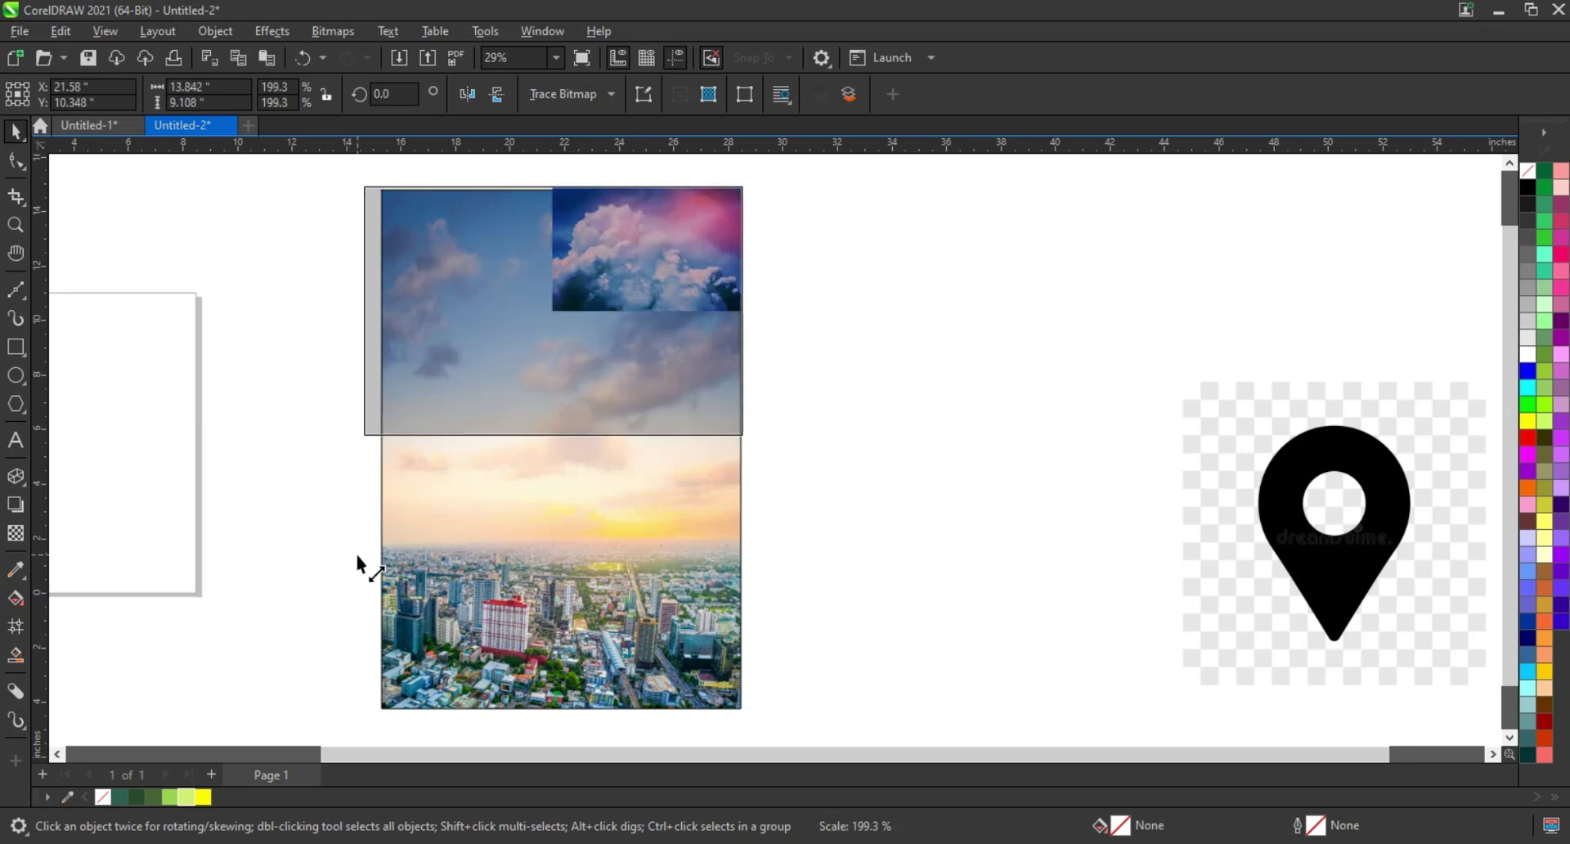
{"action": "left_click_drag", "start_coordinate": [750, 448], "coordinate": [759, 454]}
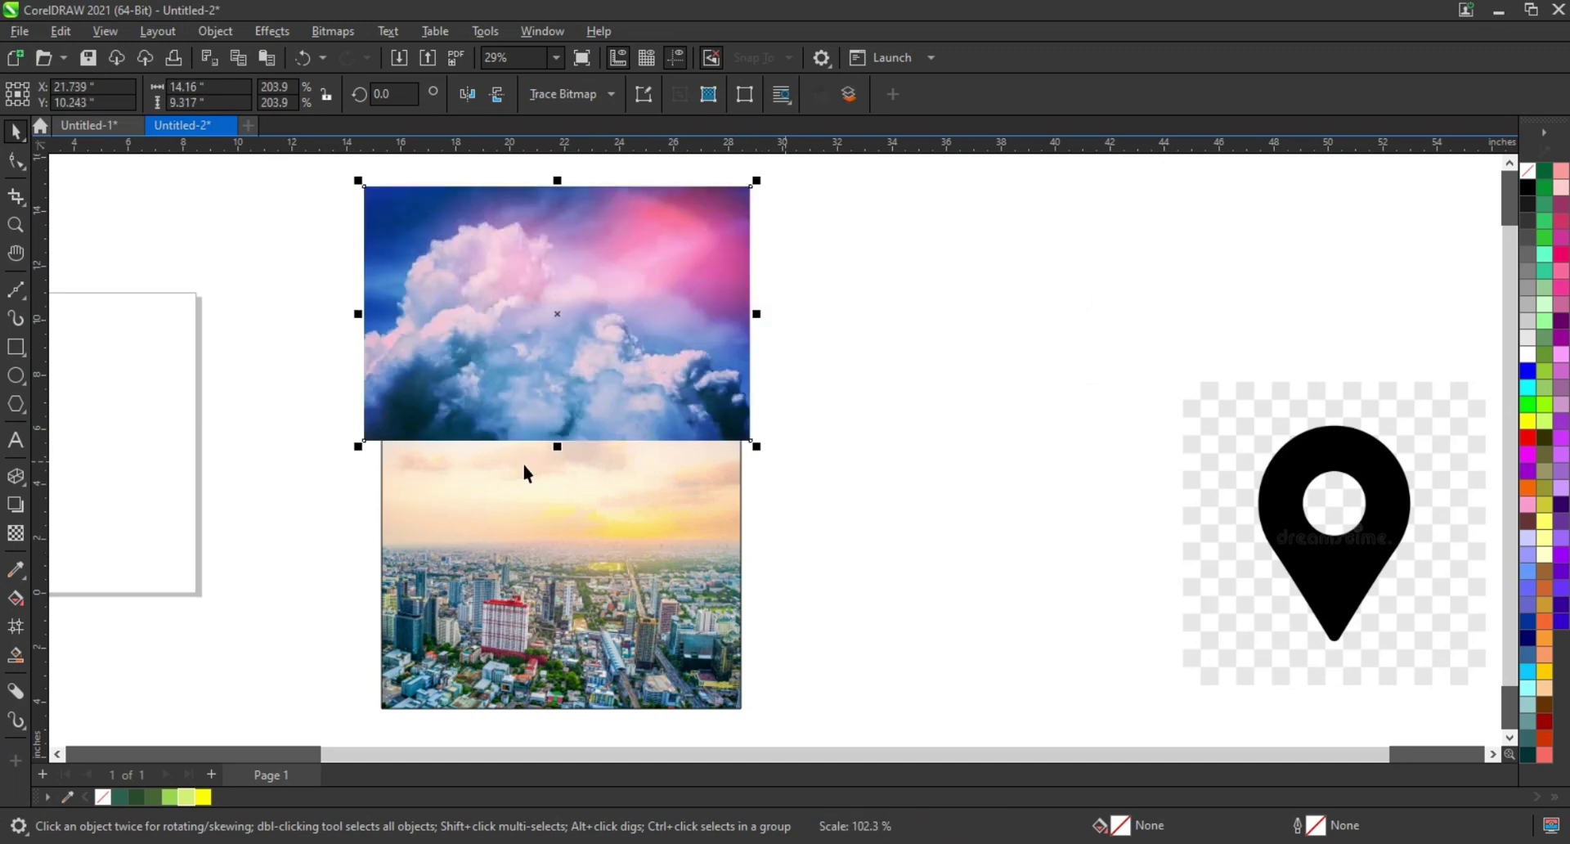
Step: Give the cloud photo a linear transparency fading down into the city photo
{"action": "left_click", "coordinate": [15, 534]}
{"action": "left_click_drag", "start_coordinate": [673, 249], "coordinate": [585, 355]}
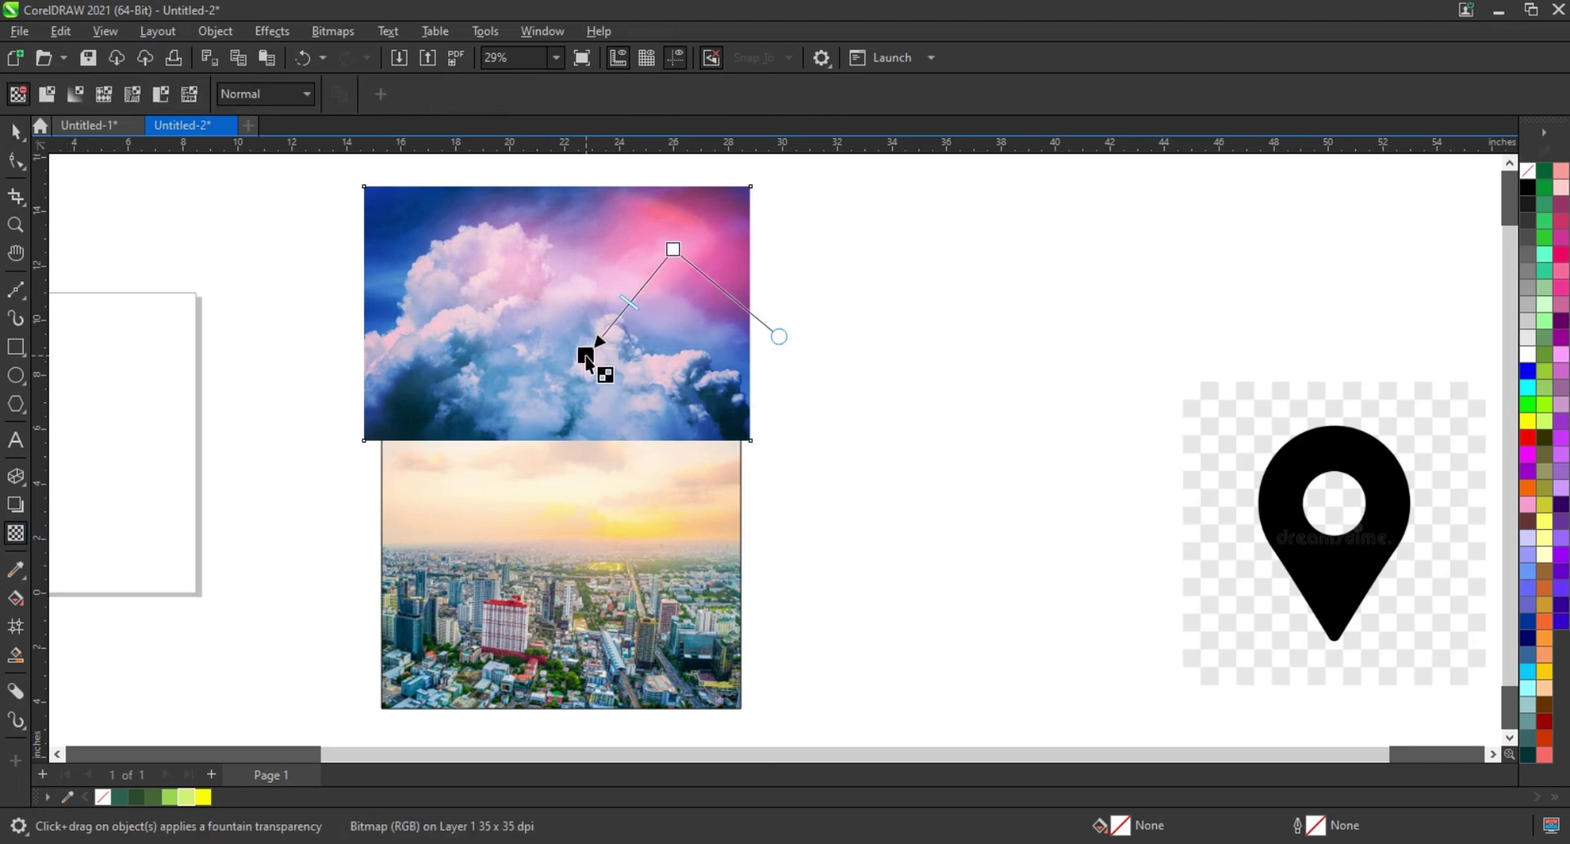
{"action": "left_click_drag", "start_coordinate": [673, 248], "coordinate": [481, 218]}
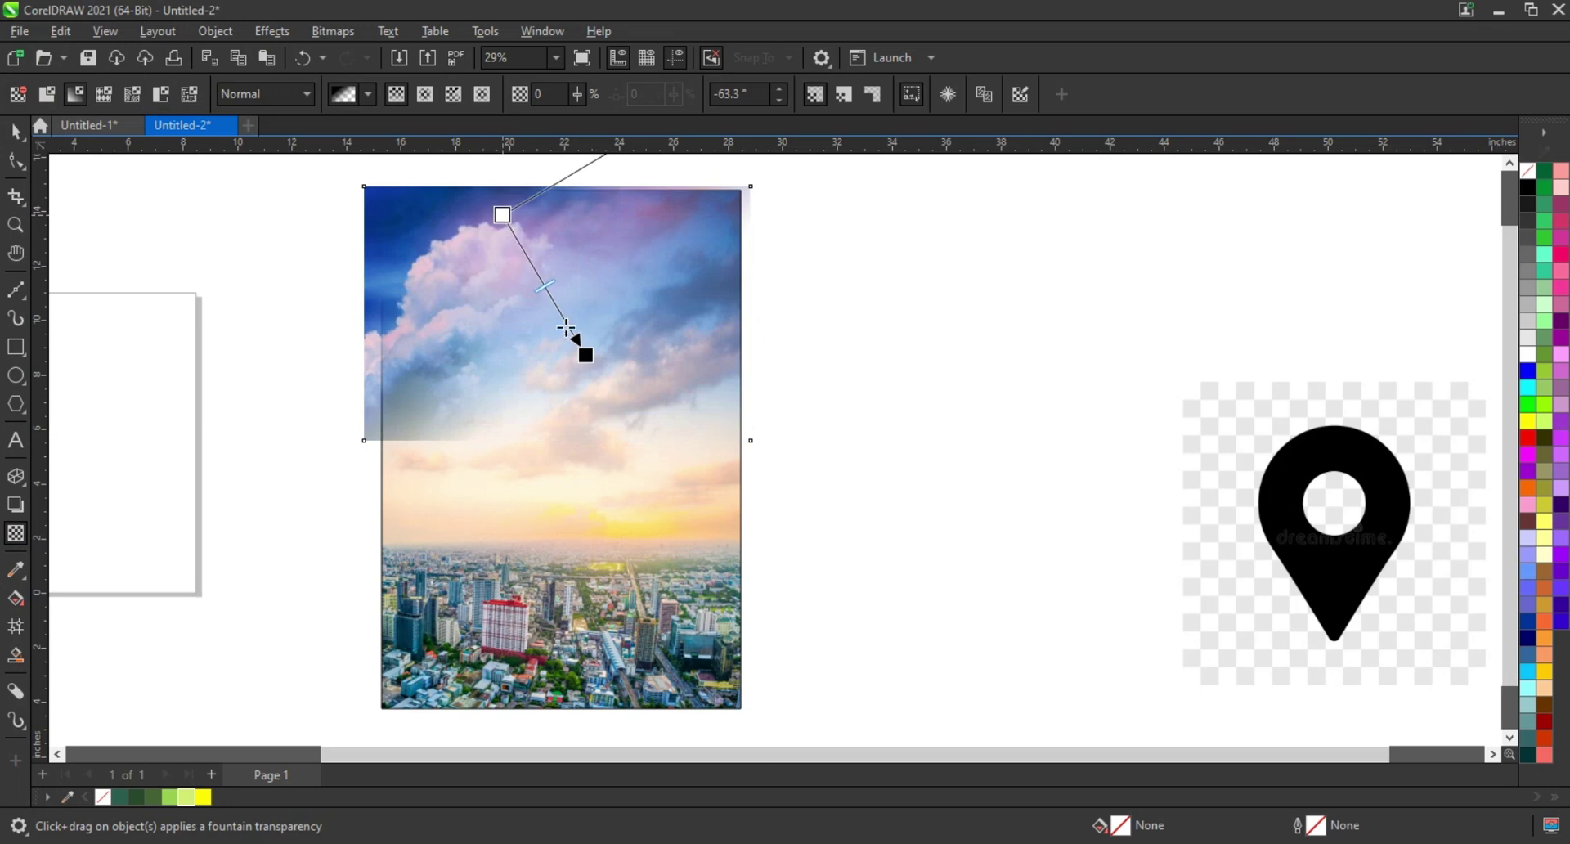
{"action": "left_click_drag", "start_coordinate": [585, 355], "coordinate": [541, 355]}
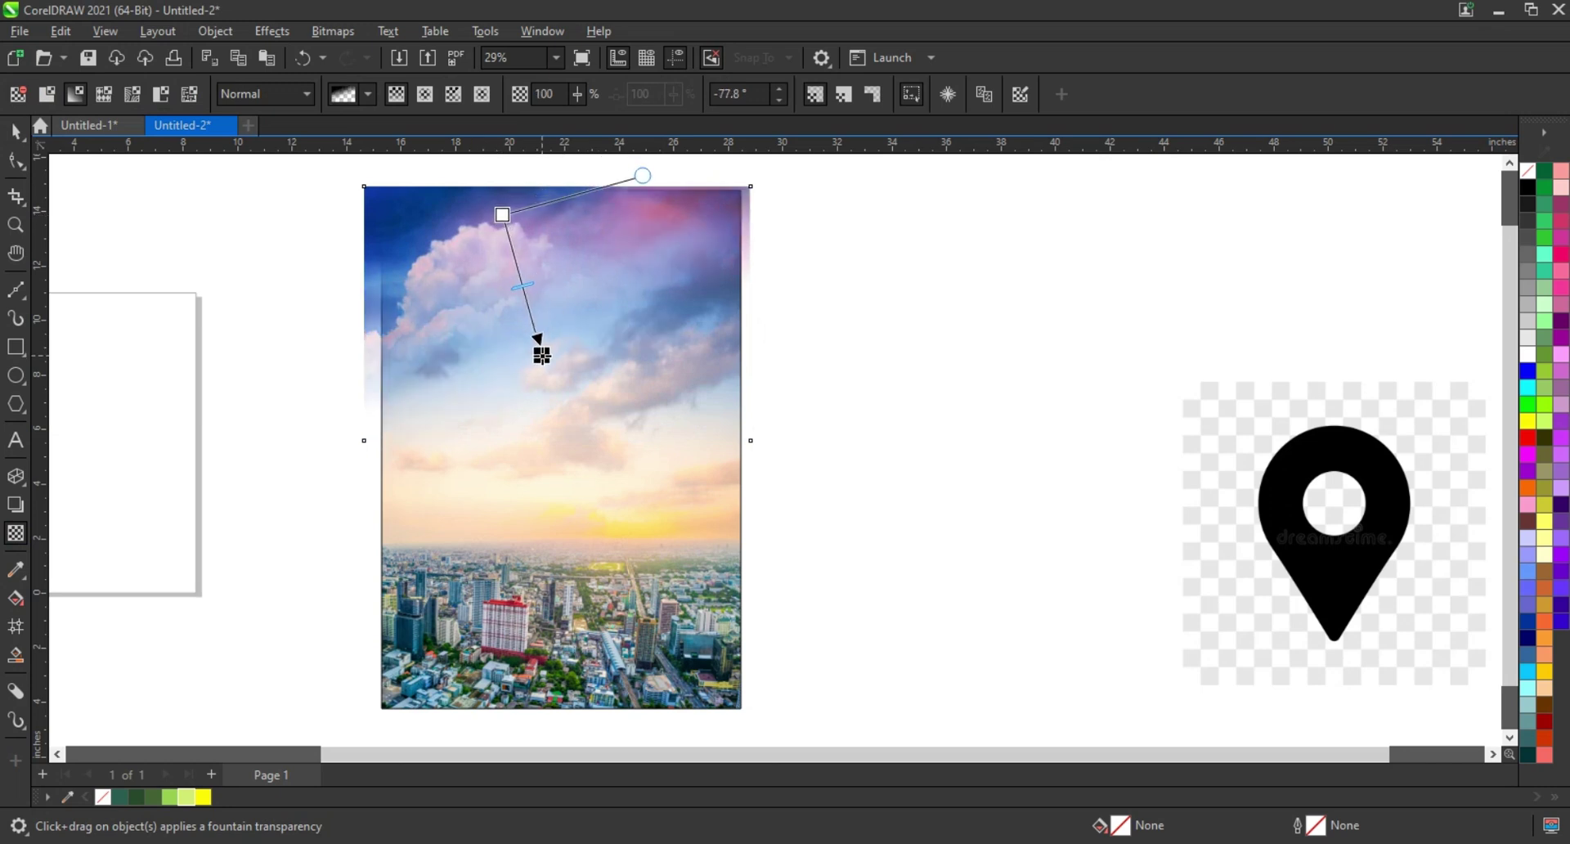
{"action": "left_click_drag", "start_coordinate": [503, 214], "coordinate": [513, 212]}
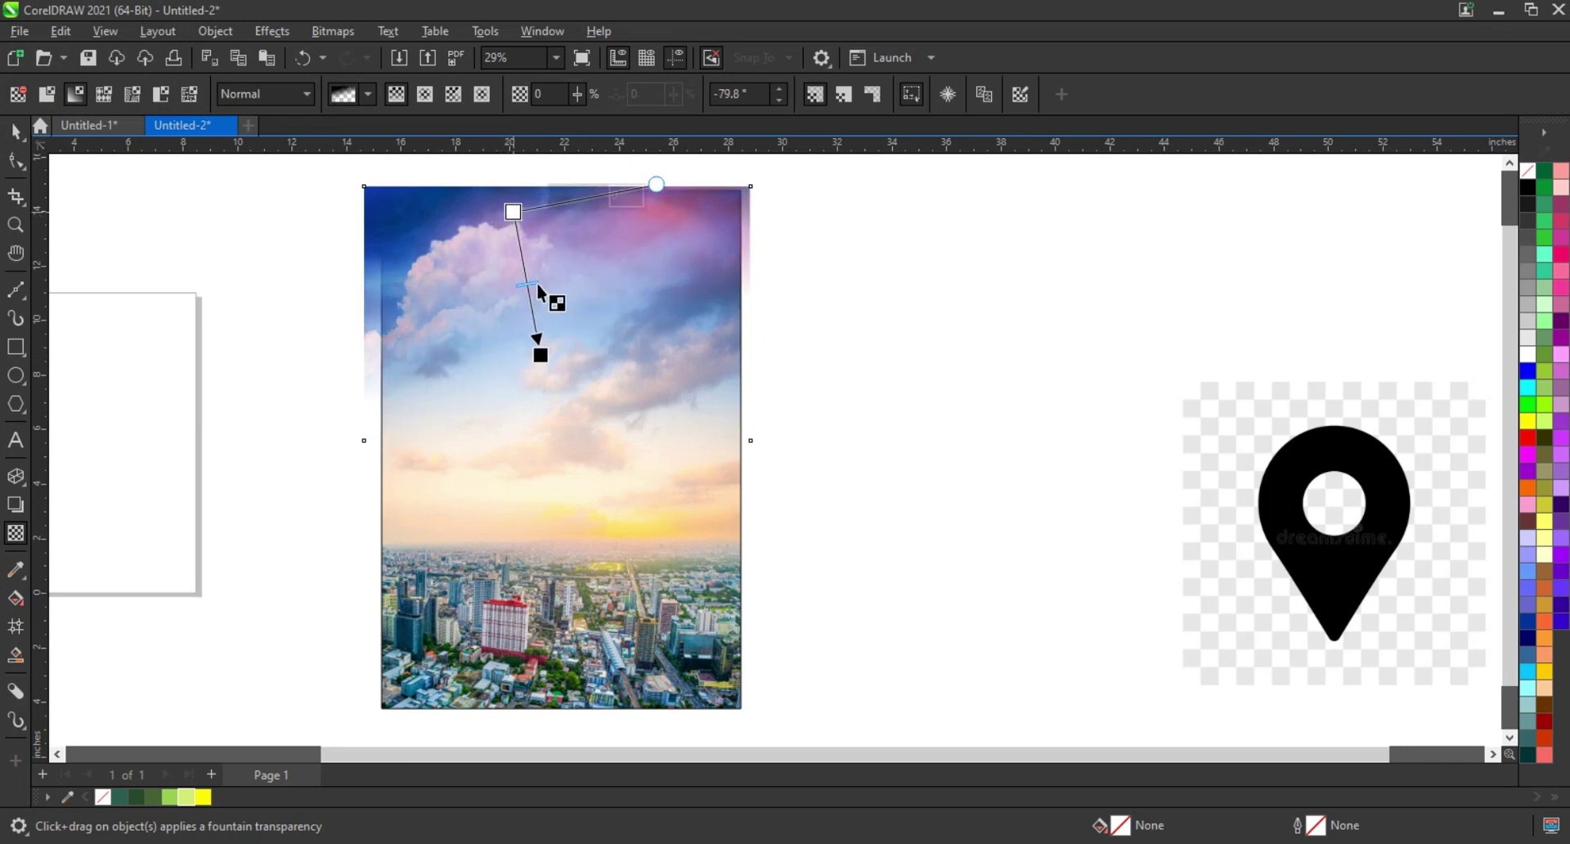
{"action": "left_click", "coordinate": [541, 355]}
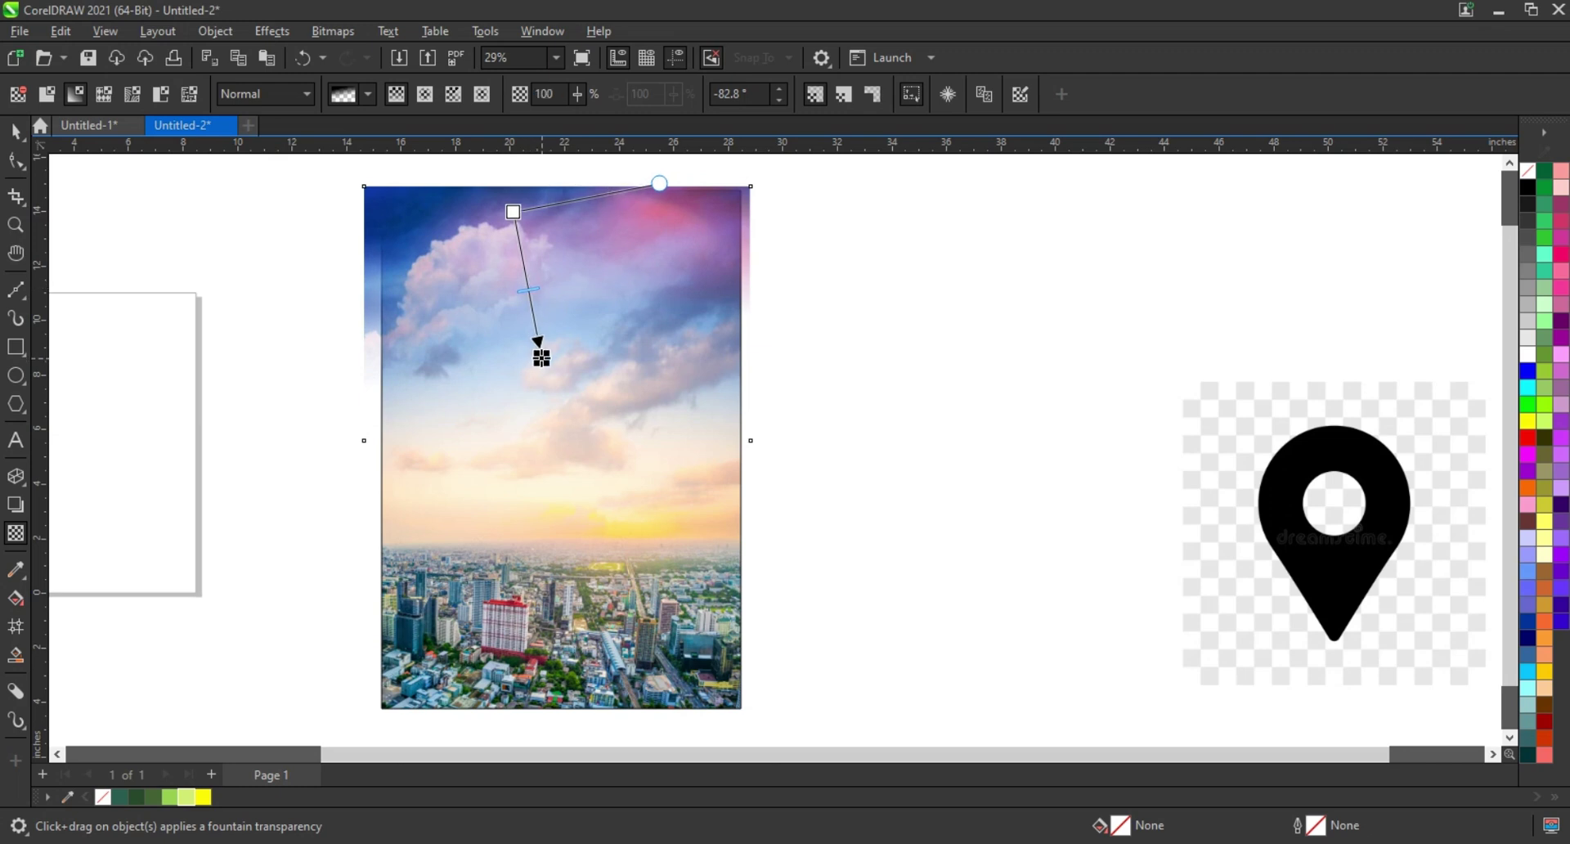
{"action": "left_click_drag", "start_coordinate": [533, 287], "coordinate": [526, 273]}
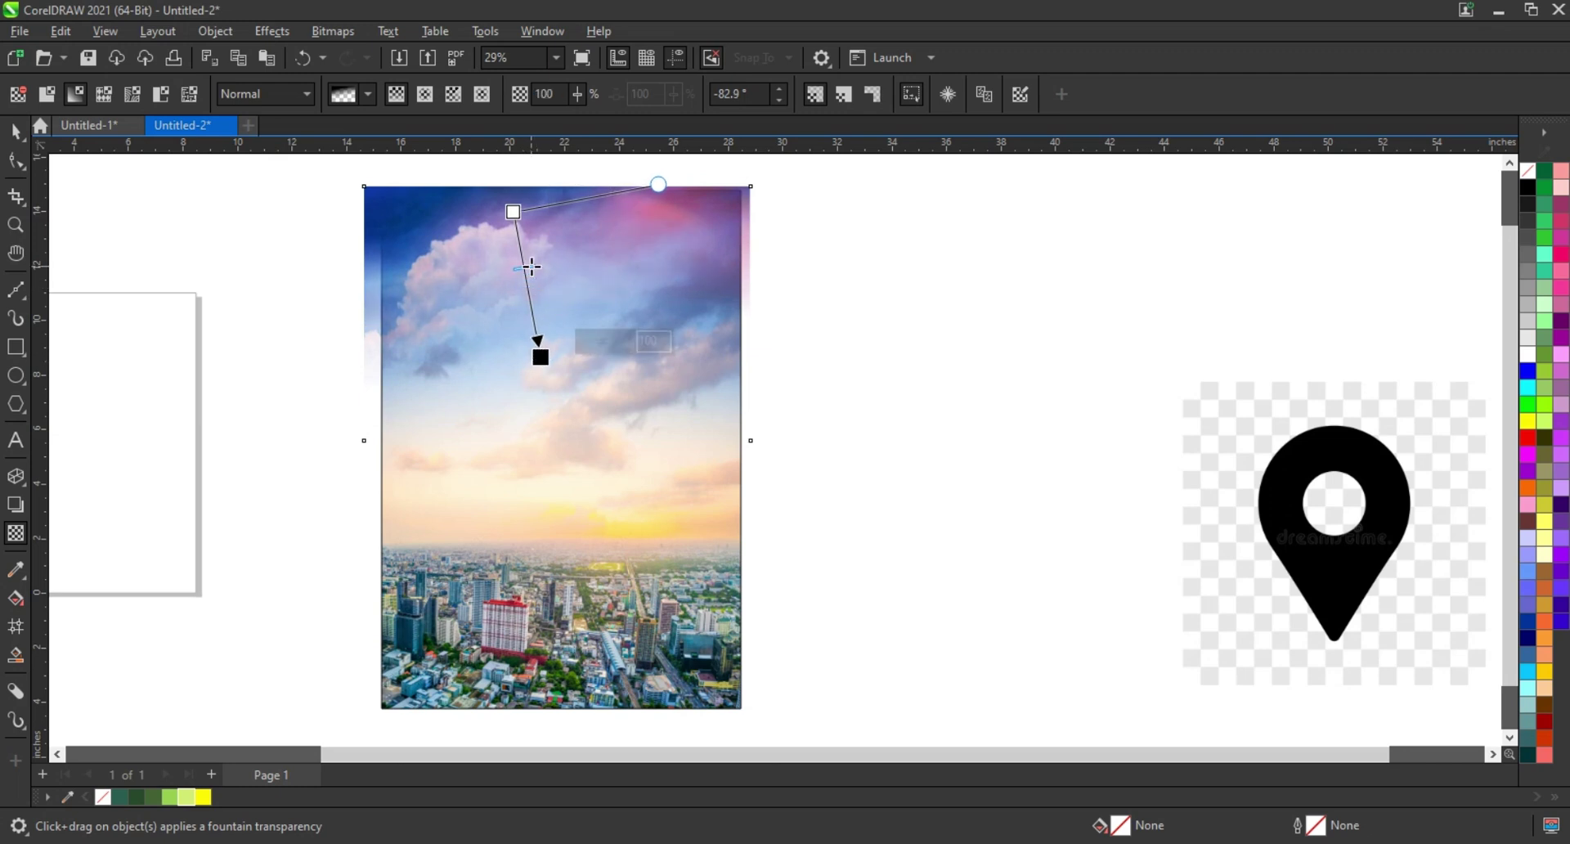
Step: PowerClip the faded cloud photo inside the poster frame
{"action": "left_click", "coordinate": [15, 130]}
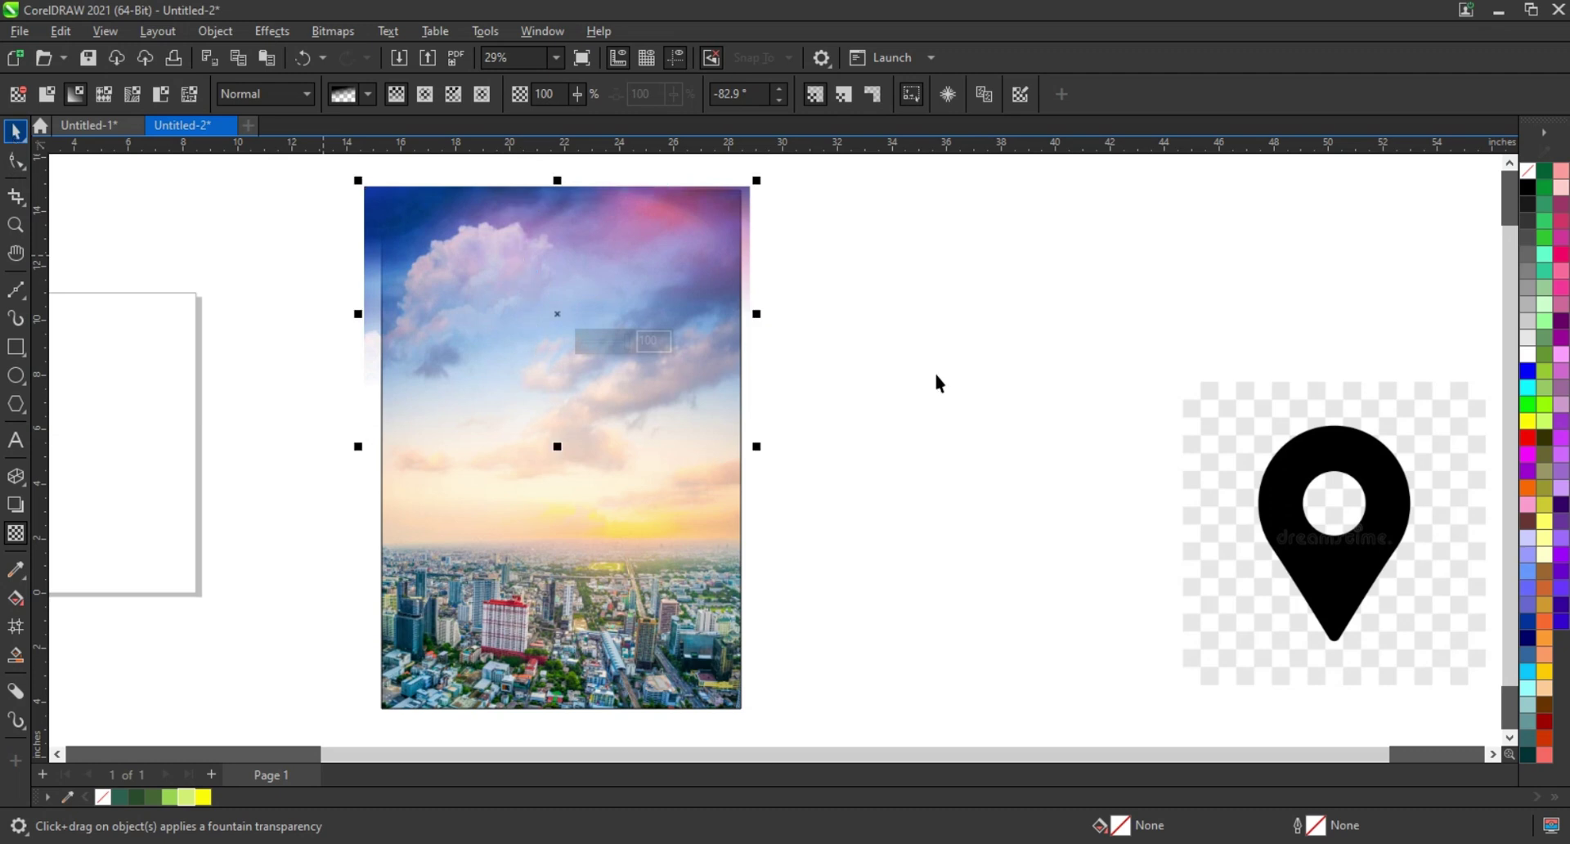
{"action": "right_click", "coordinate": [705, 261]}
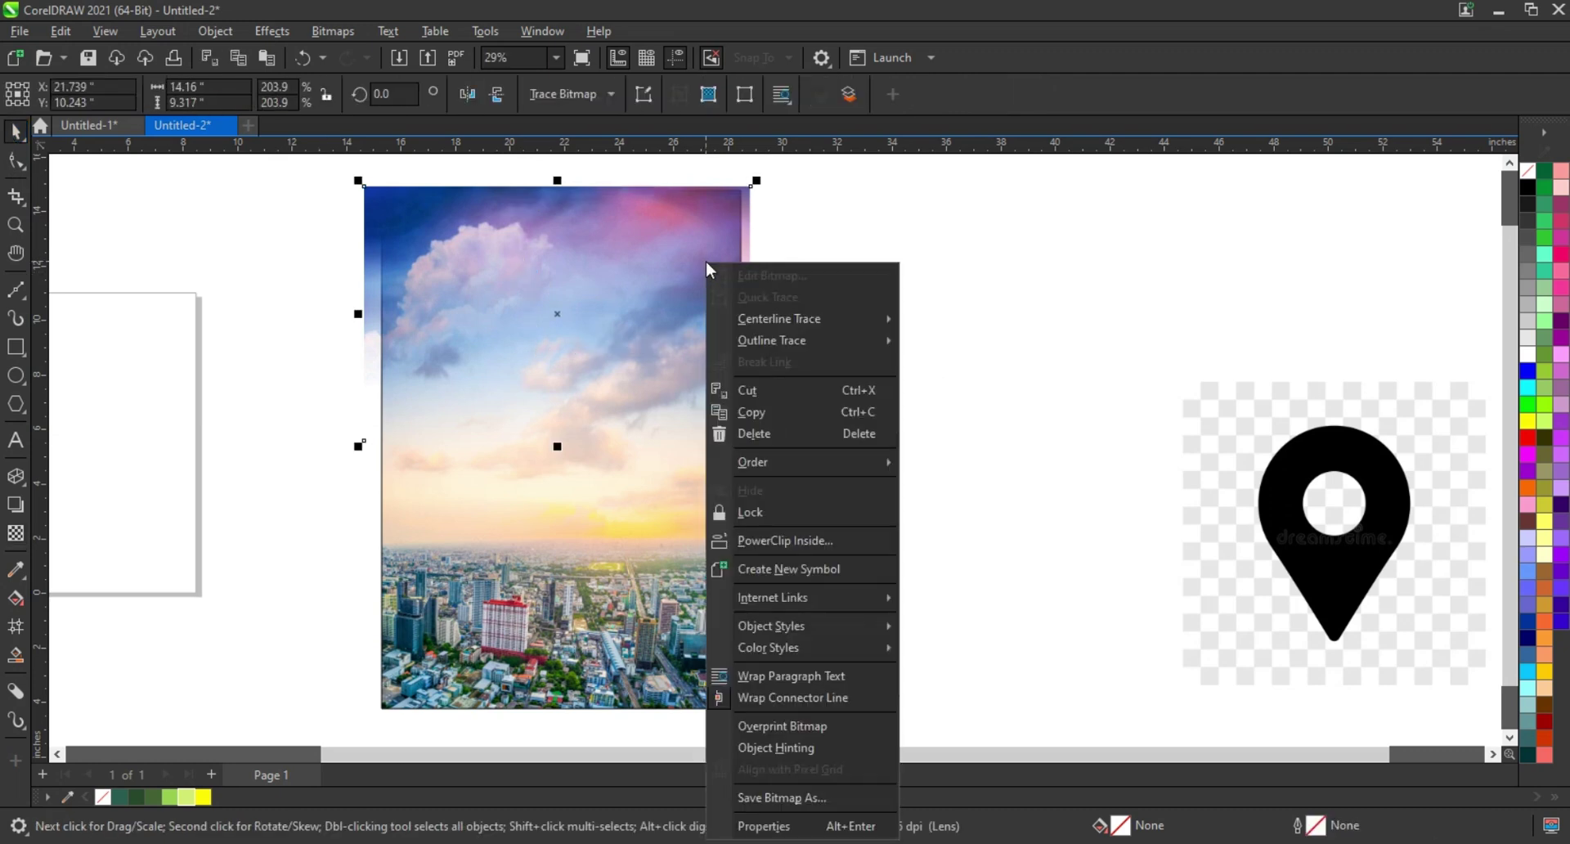
{"action": "left_click", "coordinate": [793, 538]}
{"action": "left_click", "coordinate": [693, 611]}
{"action": "left_click", "coordinate": [1333, 610]}
Step: Trace the pin's round head with a circle outlined in red at 3.0 pt
{"action": "key", "text": "shift+F2"}
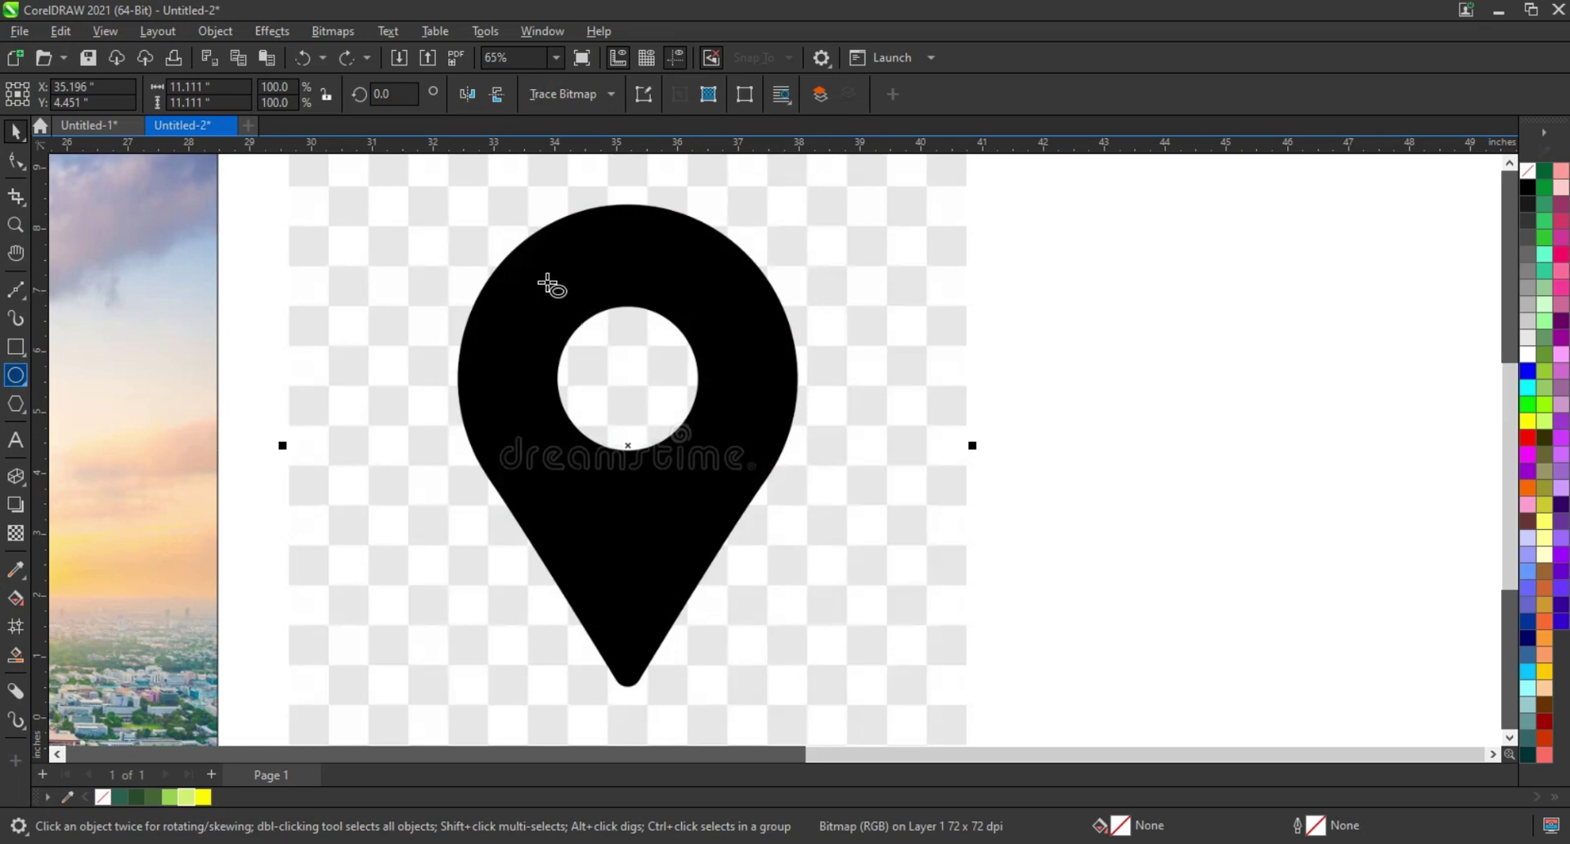
{"action": "left_click_drag", "start_coordinate": [453, 204], "coordinate": [663, 537]}
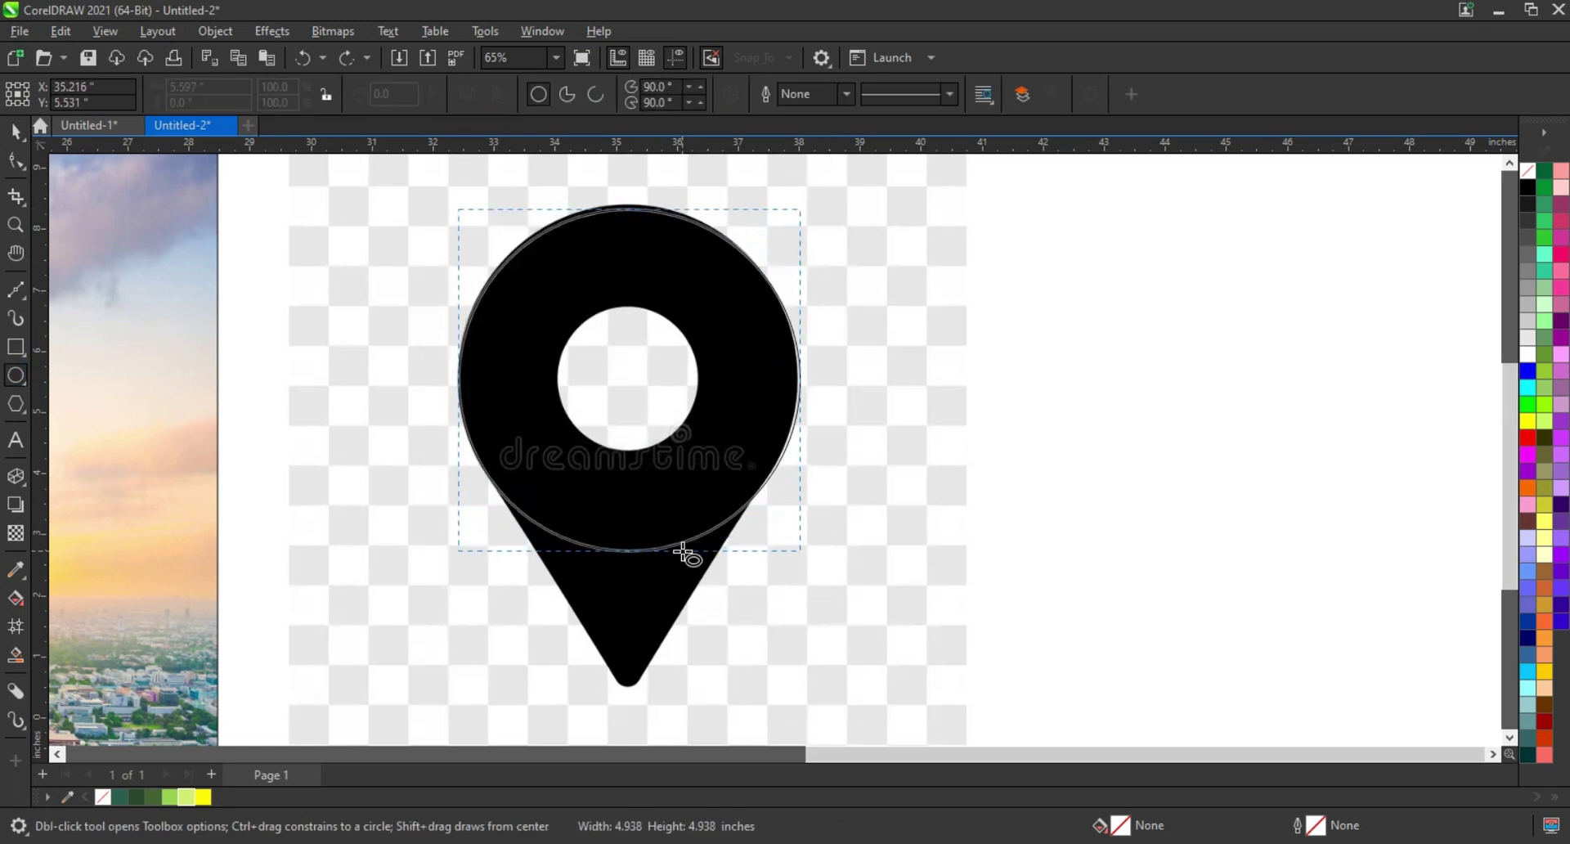
{"action": "right_click", "coordinate": [1524, 440]}
{"action": "left_click", "coordinate": [1496, 454]}
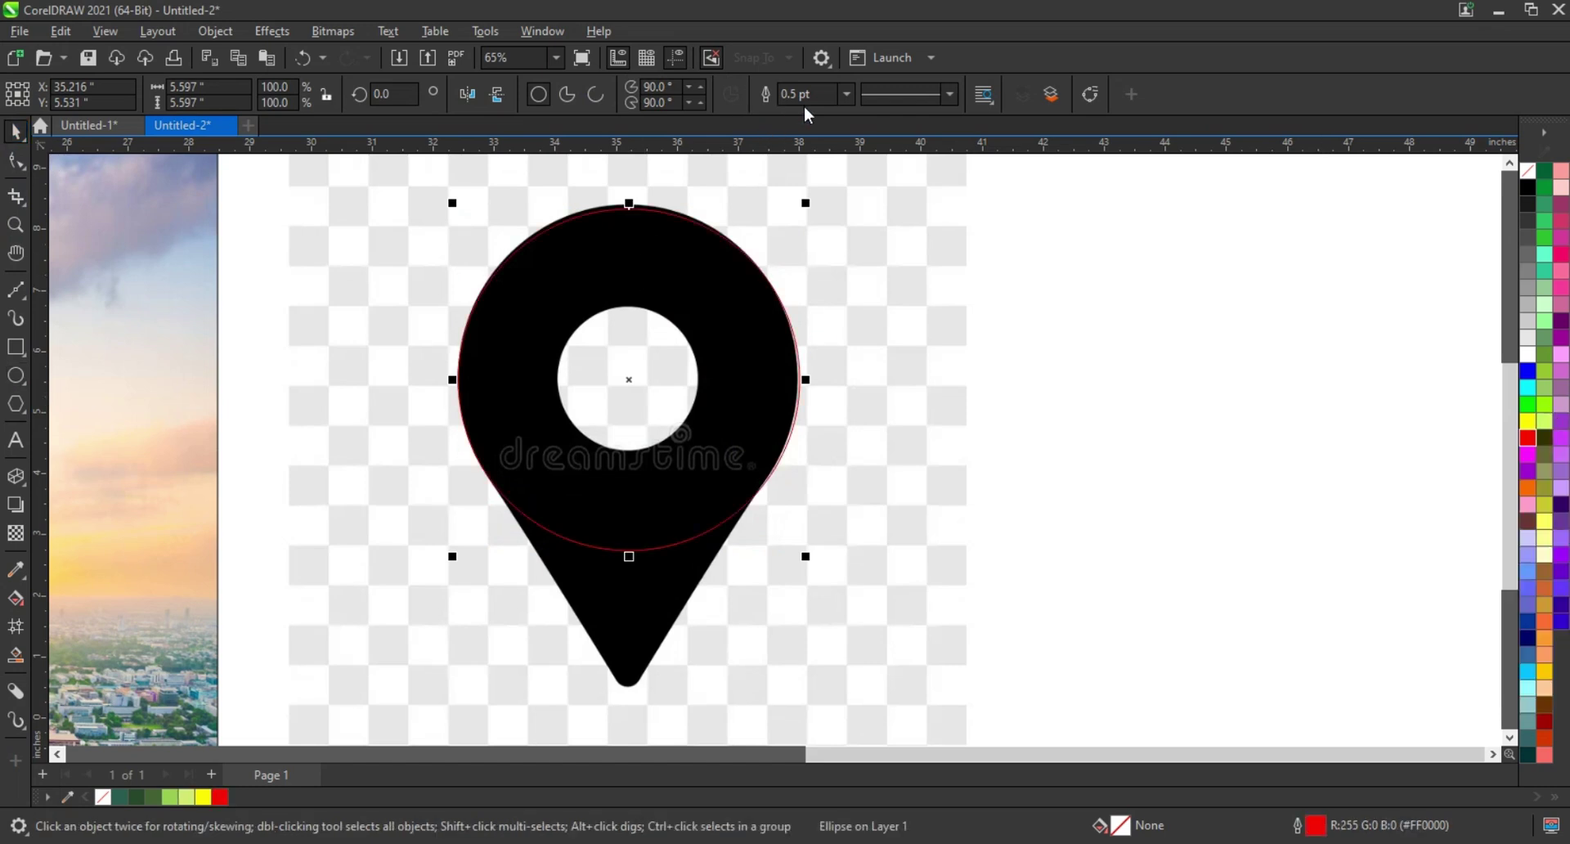
{"action": "left_click", "coordinate": [846, 94]}
{"action": "left_click", "coordinate": [809, 223]}
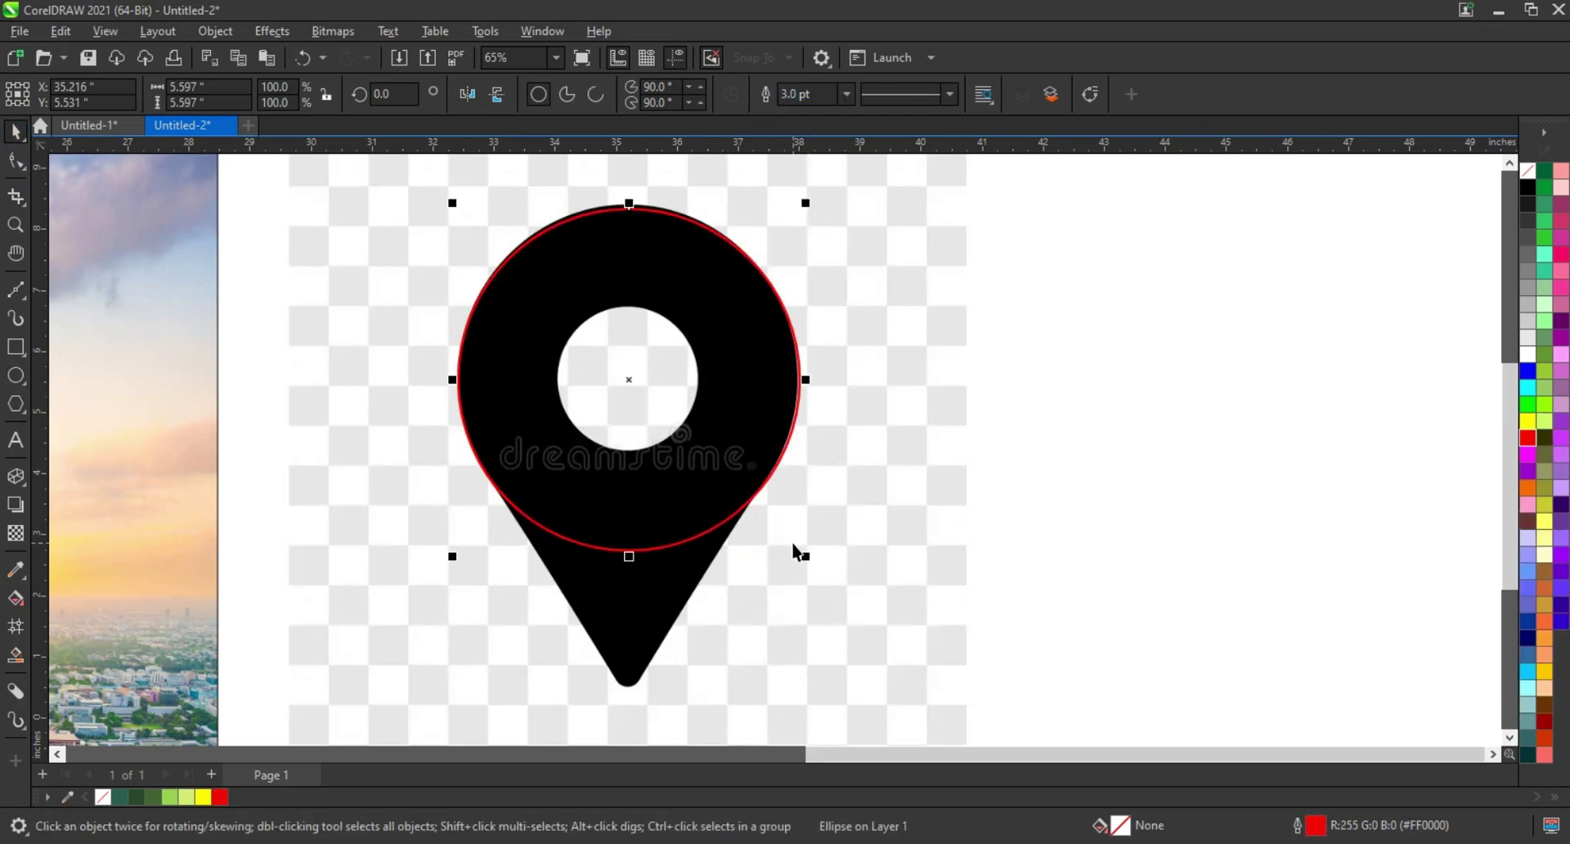
Step: Add a smaller concentric copy of the circle around the pin's inner hole
{"action": "left_click_drag", "start_coordinate": [806, 561], "coordinate": [708, 503]}
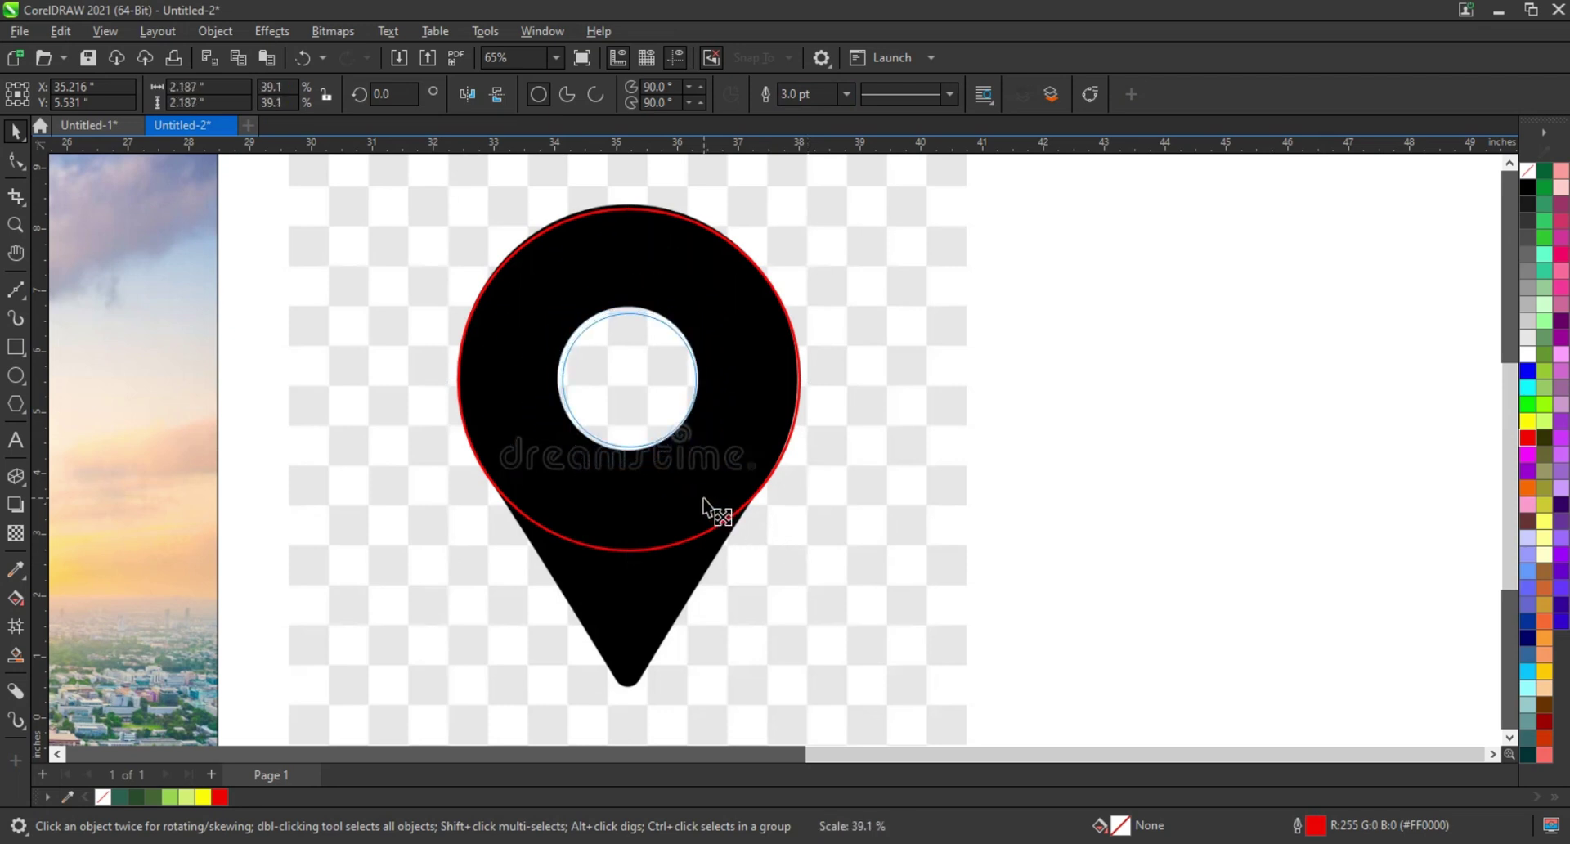
{"action": "key", "text": "Escape"}
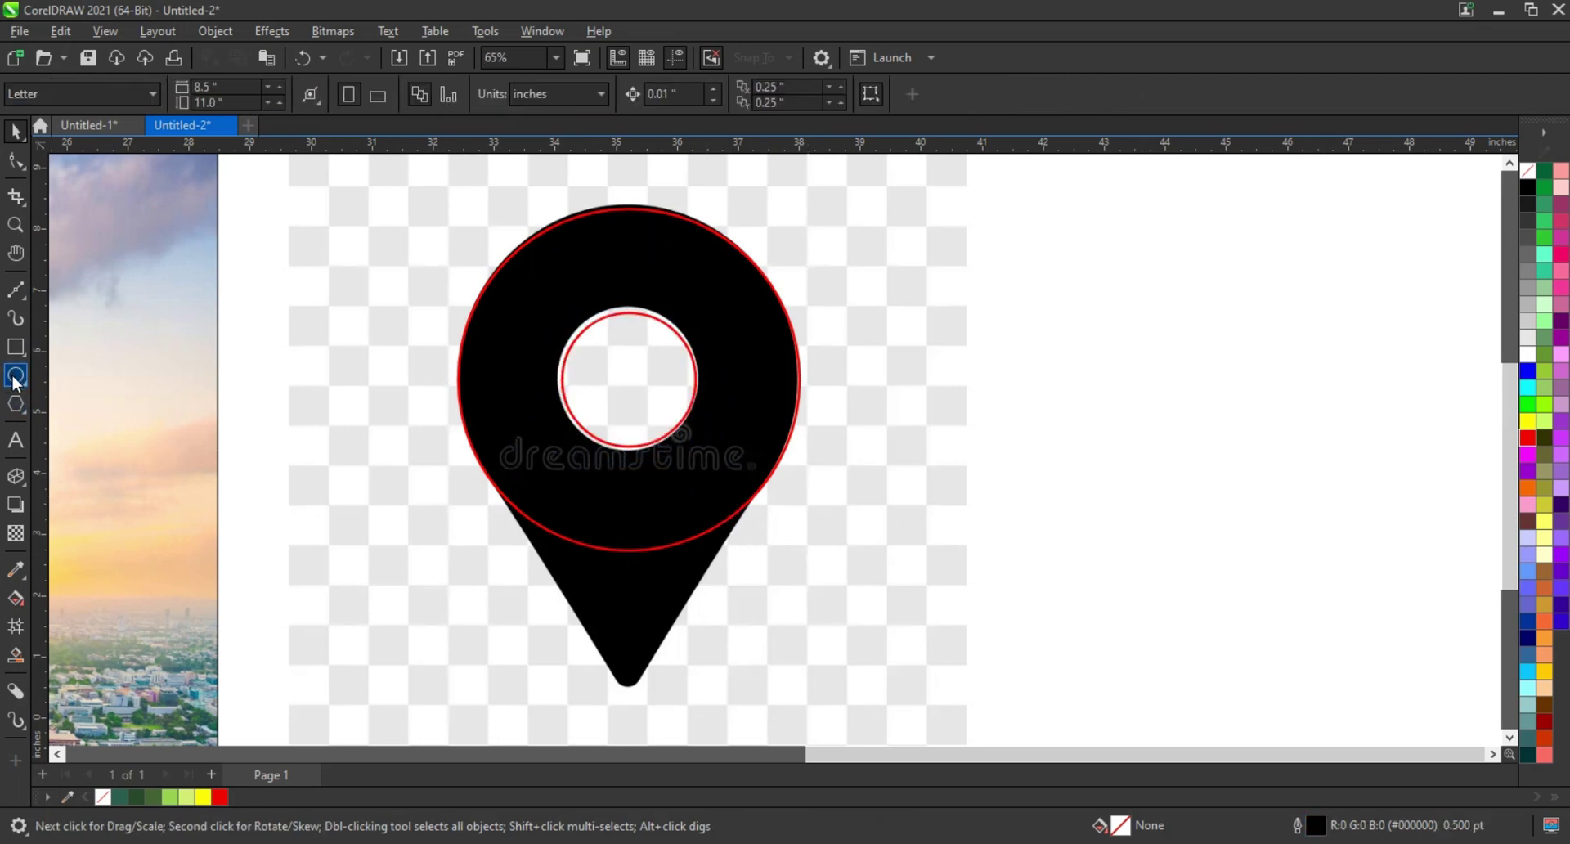
{"action": "left_click", "coordinate": [15, 378]}
{"action": "left_click", "coordinate": [15, 347]}
Step: Draw a square with rounded corners and rotate it 45° into a diamond
{"action": "mouse_move", "coordinate": [214, 323]}
{"action": "left_mouse_down"}
{"action": "mouse_move", "coordinate": [481, 590]}
{"action": "mouse_move", "coordinate": [467, 593]}
{"action": "left_mouse_up"}
{"action": "left_click", "coordinate": [15, 160]}
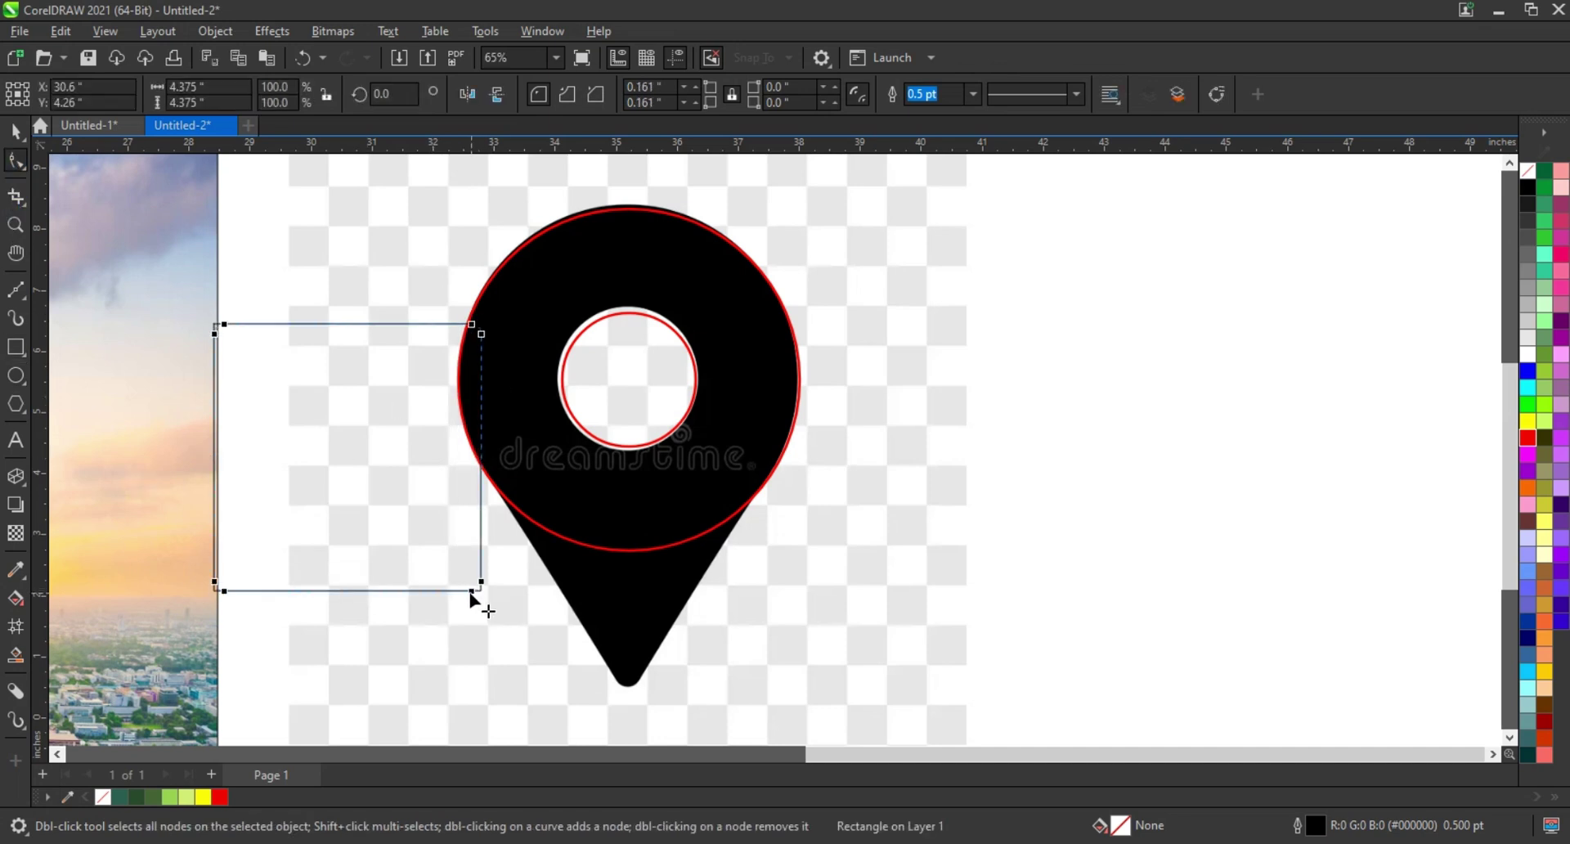
{"action": "left_click", "coordinate": [15, 131]}
{"action": "left_click", "coordinate": [354, 424]}
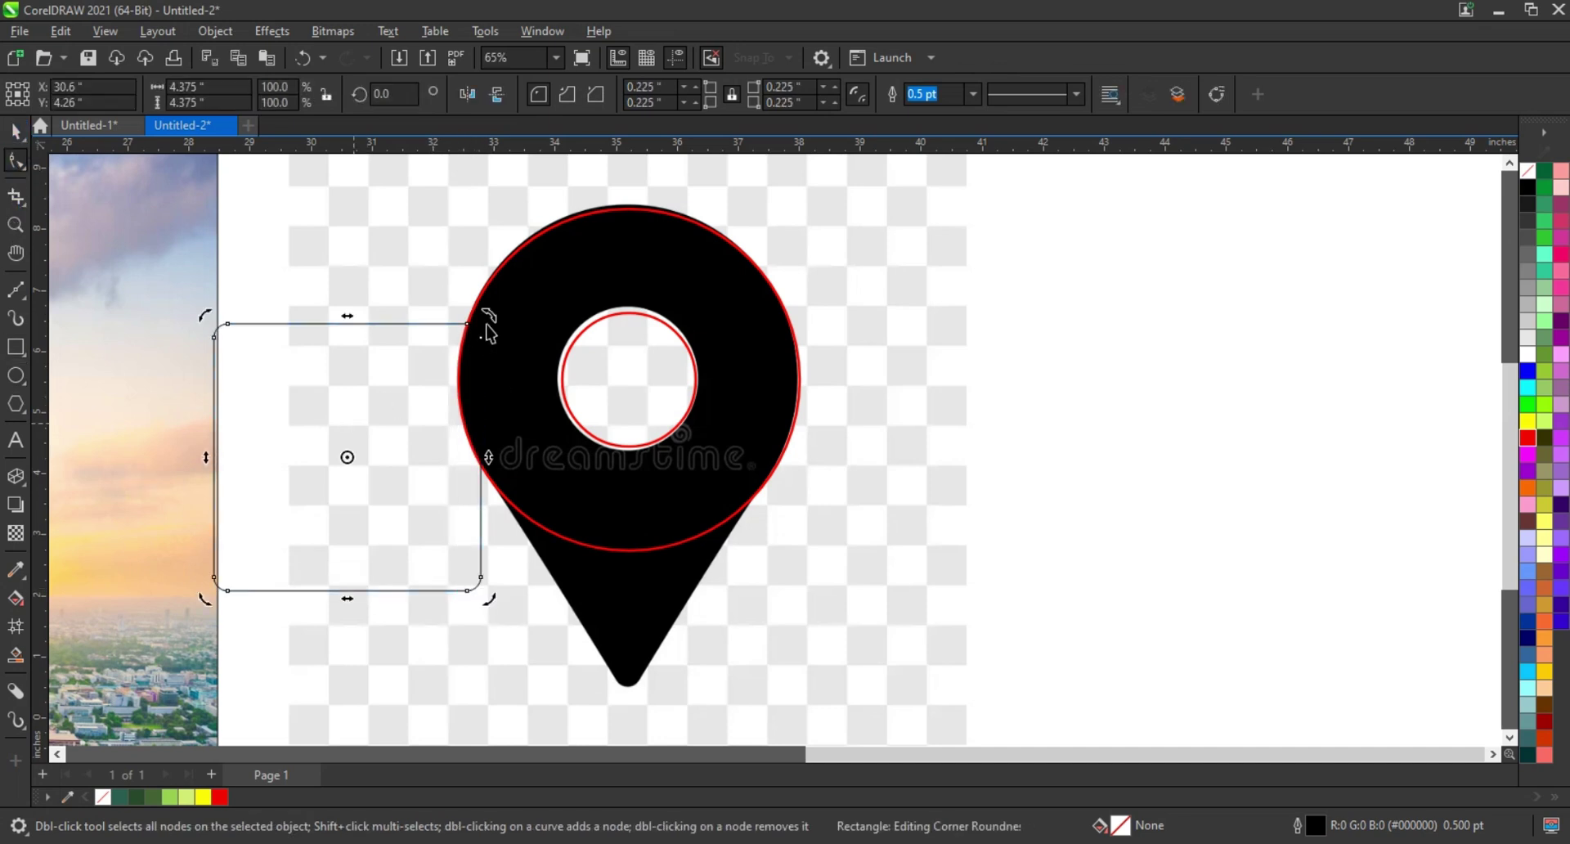
{"action": "mouse_move", "coordinate": [488, 327]}
{"action": "left_mouse_down"}
{"action": "mouse_move", "coordinate": [489, 484]}
{"action": "mouse_move", "coordinate": [506, 490]}
{"action": "left_mouse_up"}
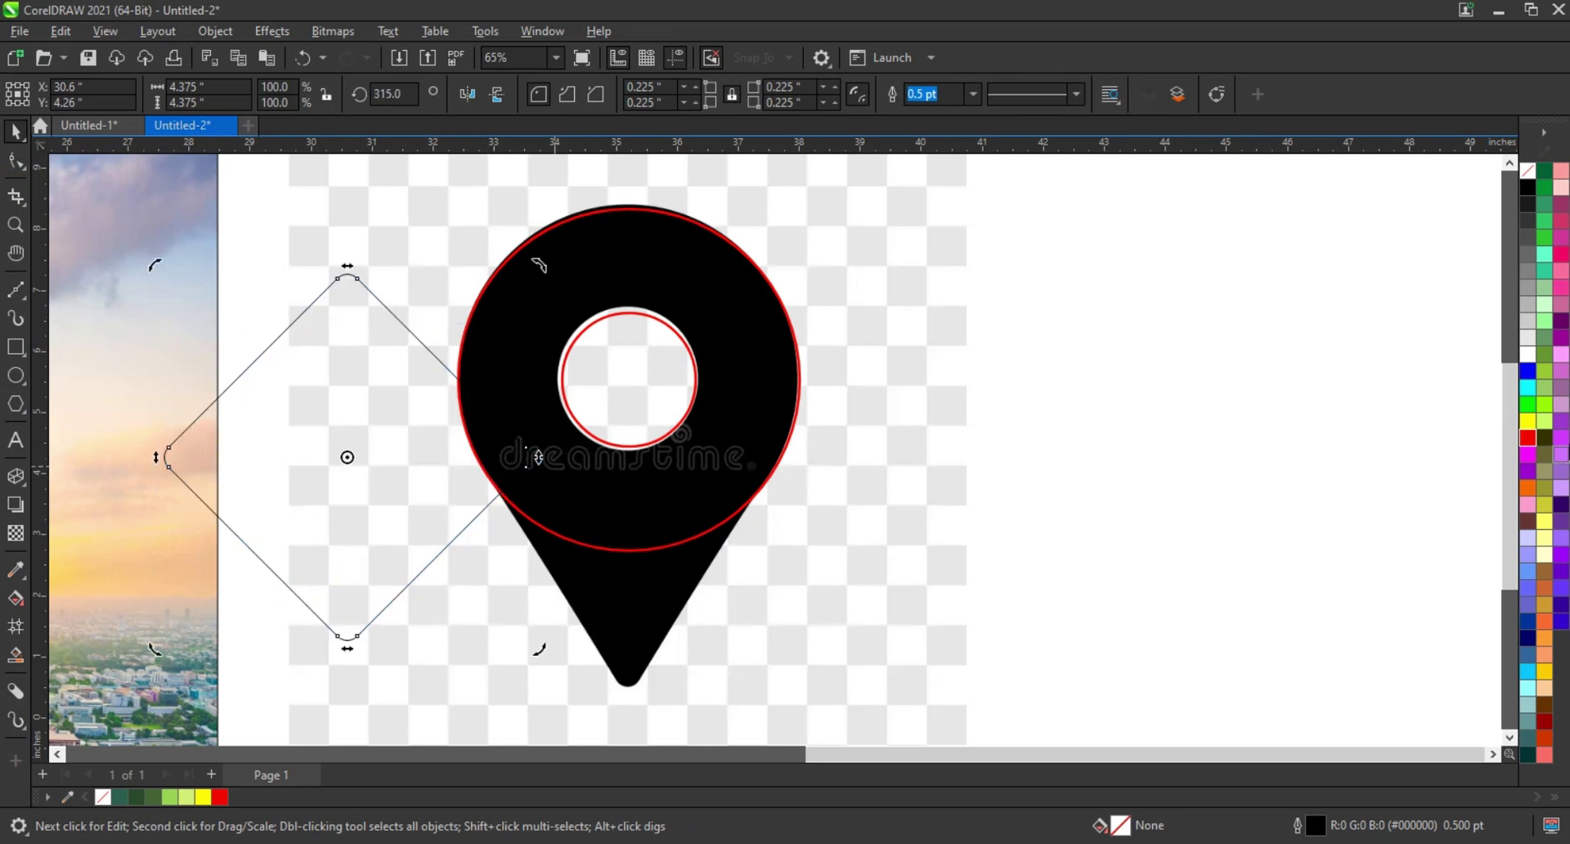
Step: Give the diamond a red 3.0 pt outline
{"action": "right_click", "coordinate": [1533, 446]}
{"action": "left_click", "coordinate": [1341, 449]}
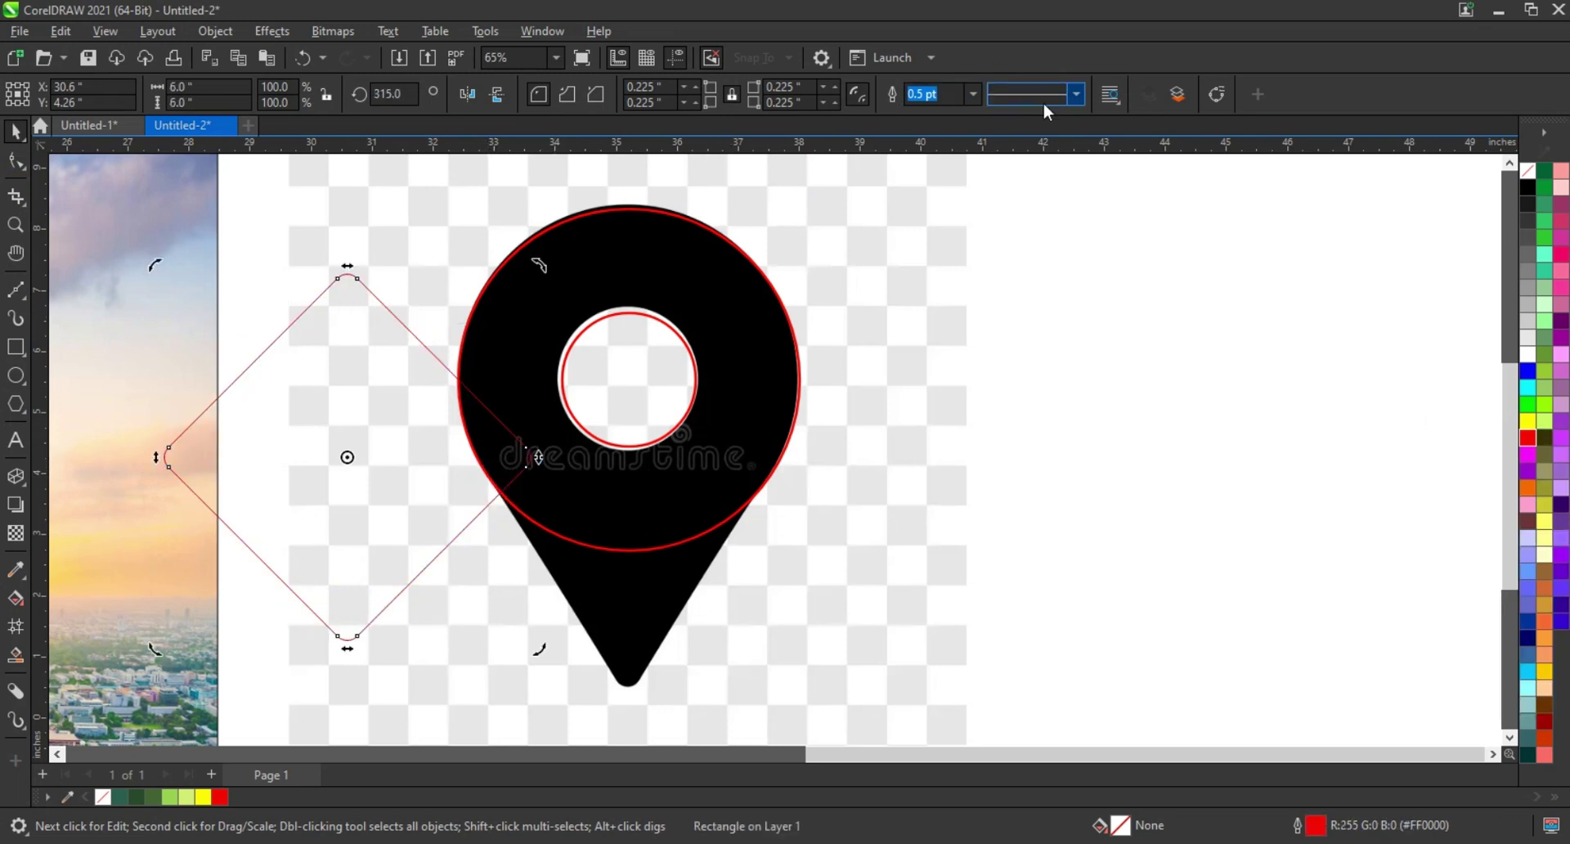
{"action": "left_click", "coordinate": [972, 95]}
{"action": "left_click", "coordinate": [933, 218]}
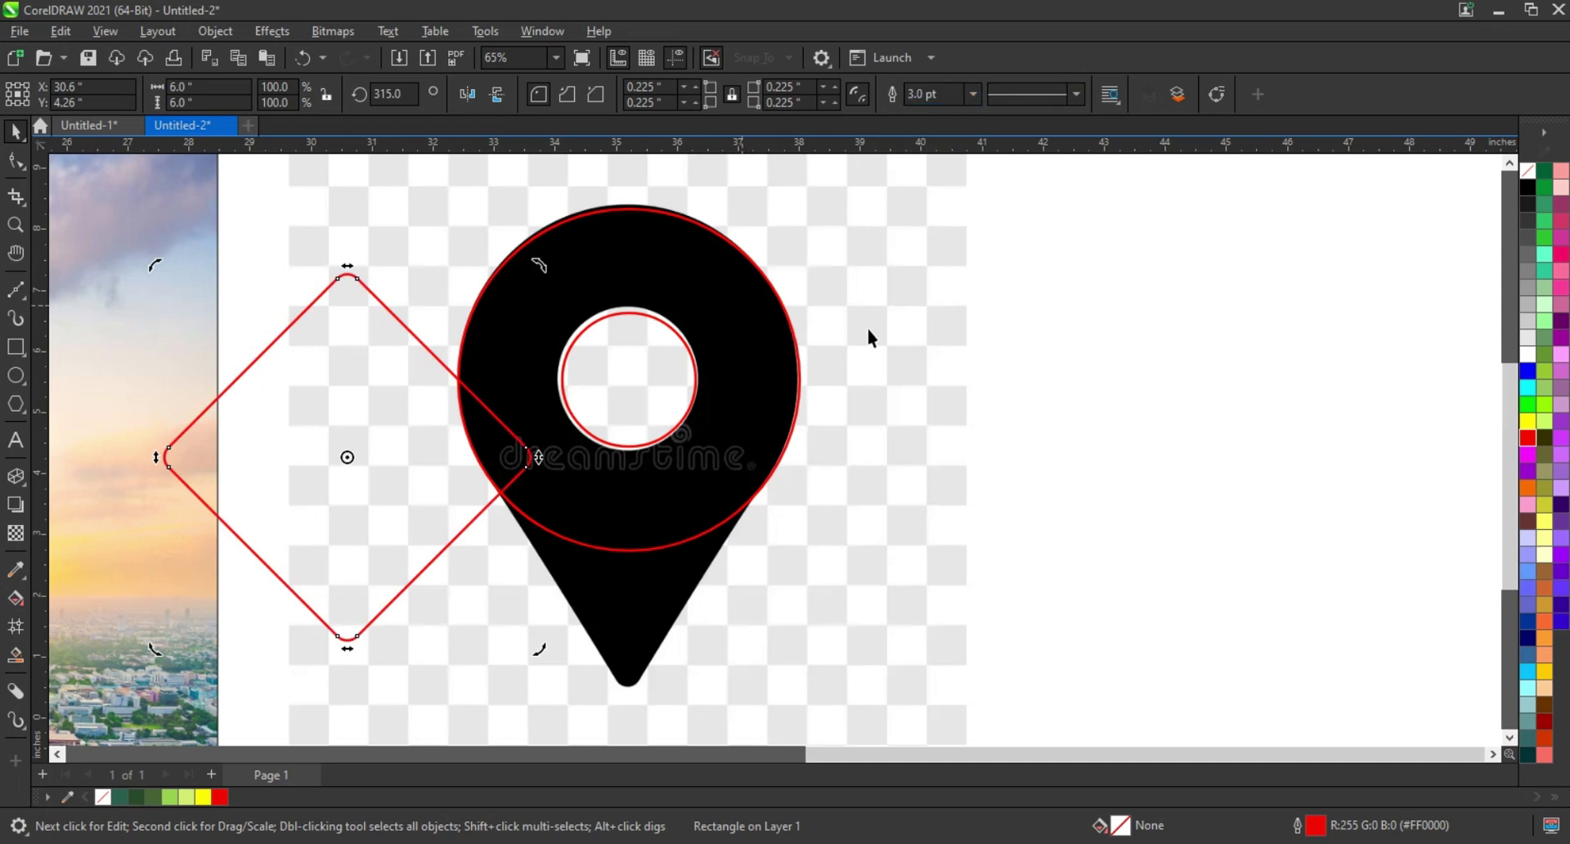
Step: Centre the diamond on the pin, narrow it, and stretch it to the pin's tip
{"action": "key", "text": "ctrl+a"}
{"action": "key", "text": "c"}
{"action": "key", "text": "e"}
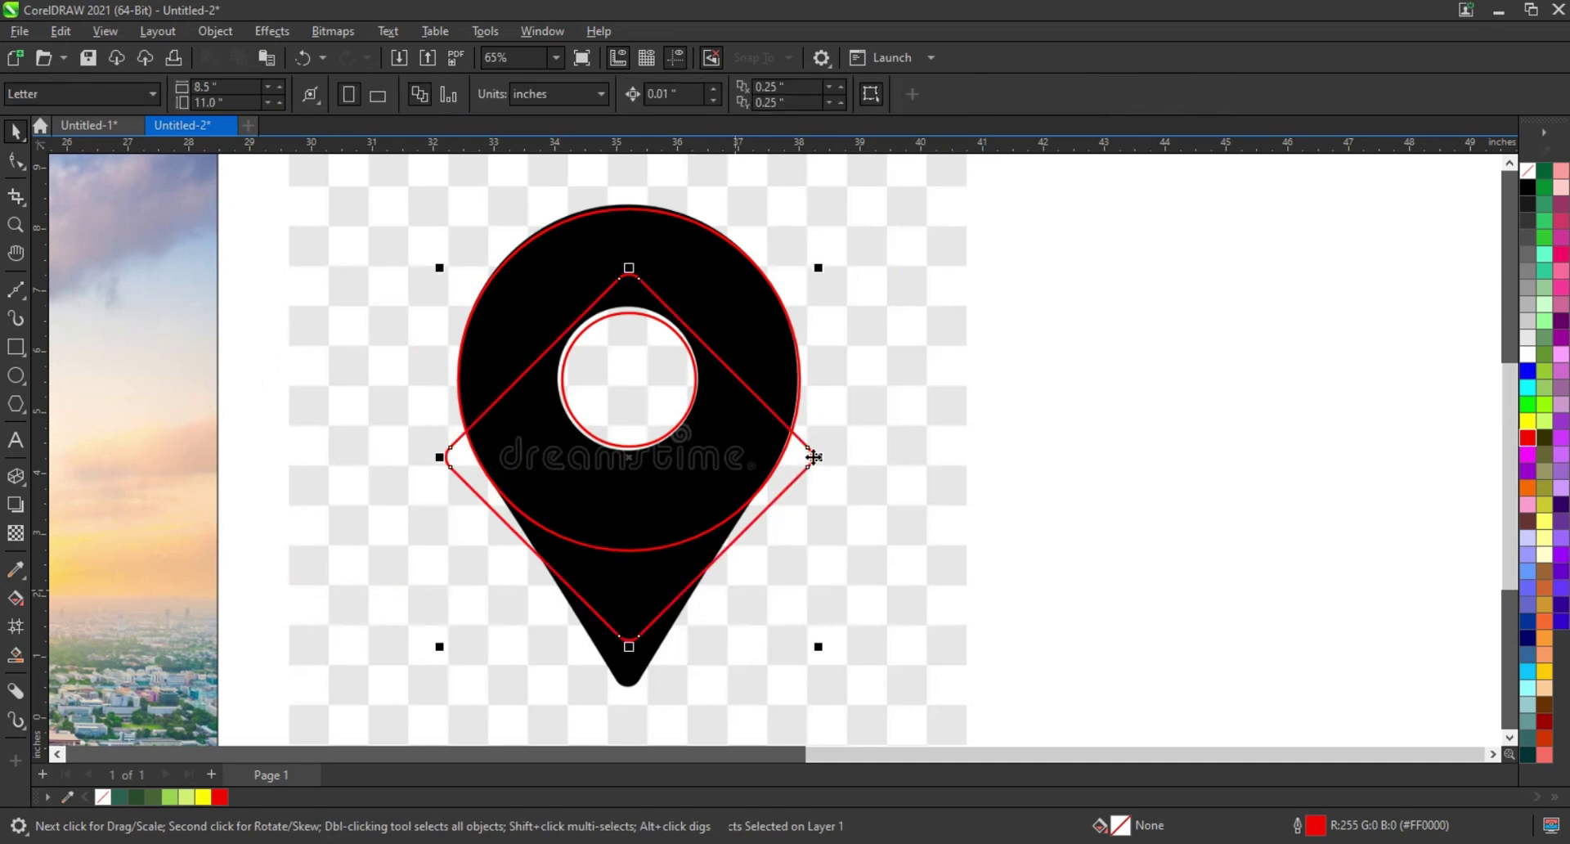
{"action": "left_click", "coordinate": [814, 457]}
{"action": "left_click_drag", "start_coordinate": [814, 457], "coordinate": [787, 467]}
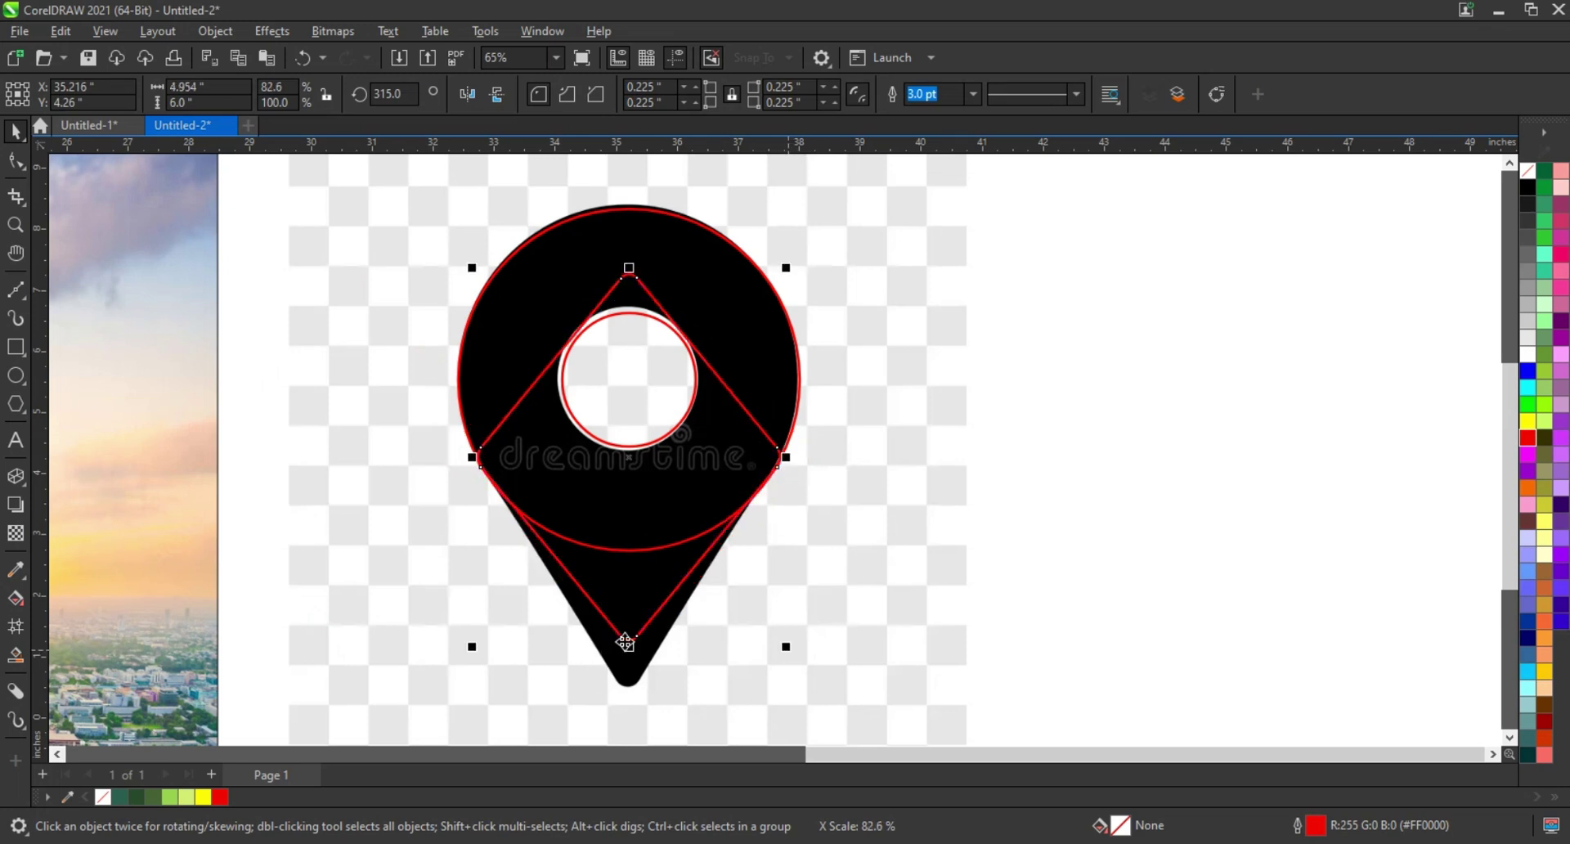
{"action": "left_click_drag", "start_coordinate": [627, 645], "coordinate": [620, 685]}
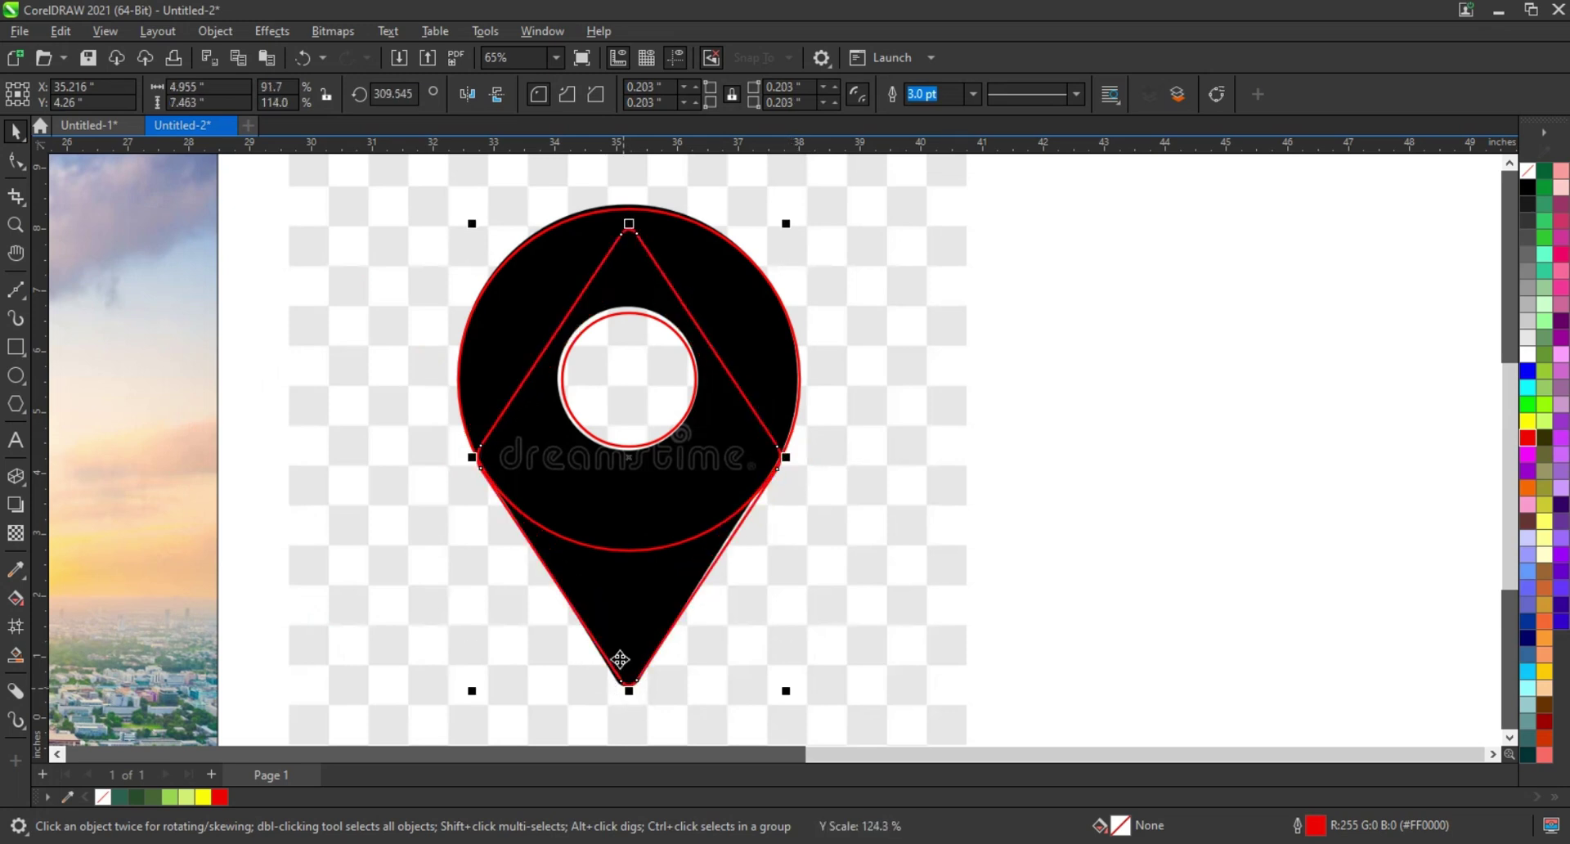
{"action": "left_click", "coordinate": [1272, 486]}
Step: Smart-fill the traced regions blue, combine them into one pin, and move it right
{"action": "left_click", "coordinate": [16, 655]}
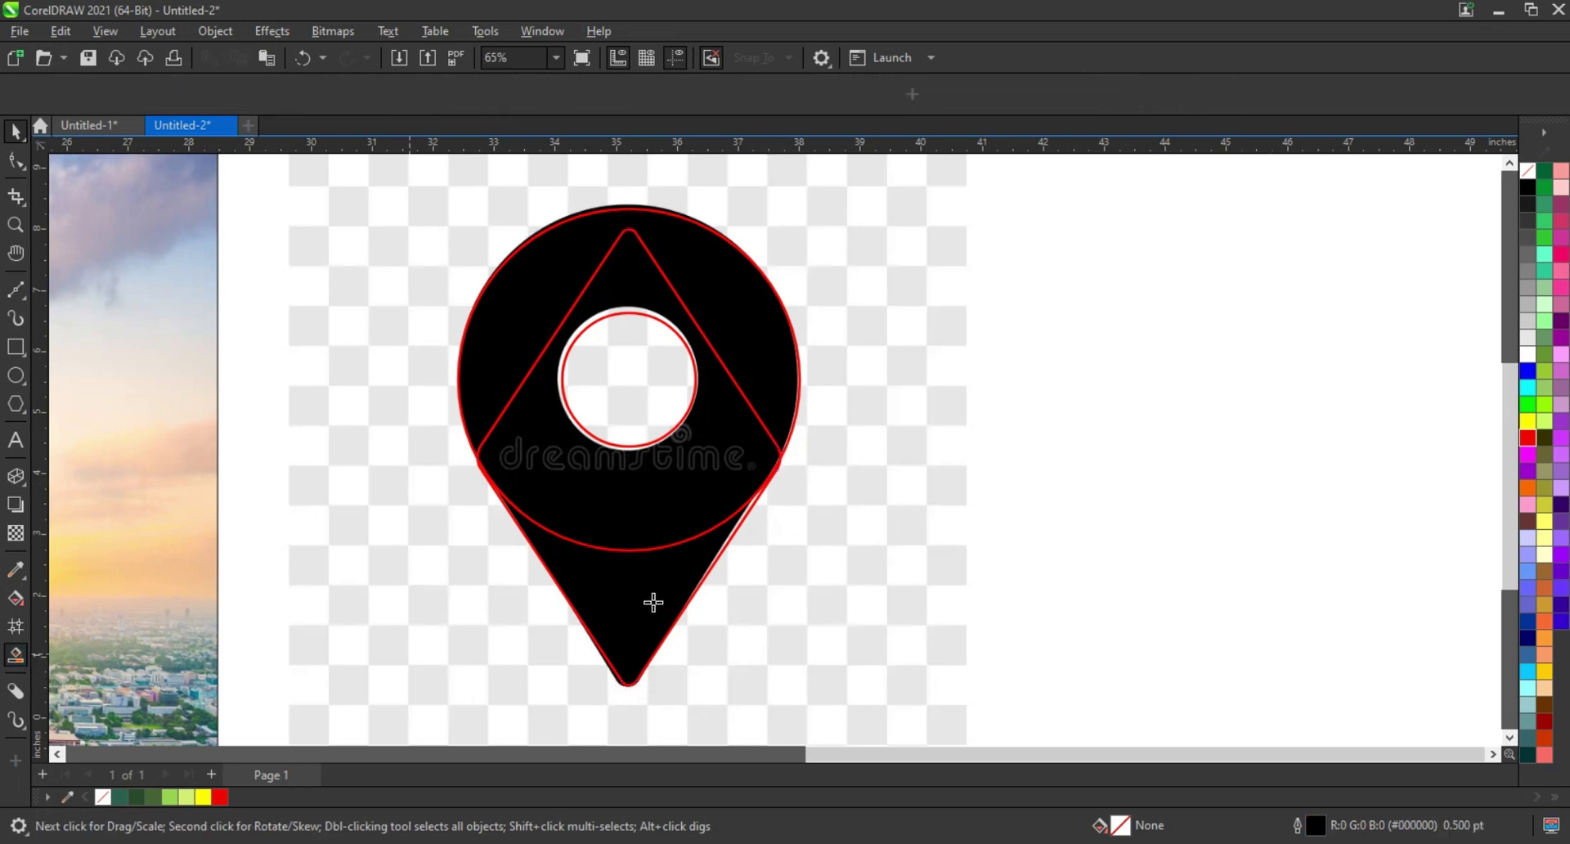
{"action": "left_click", "coordinate": [648, 603]}
{"action": "left_click", "coordinate": [606, 514]}
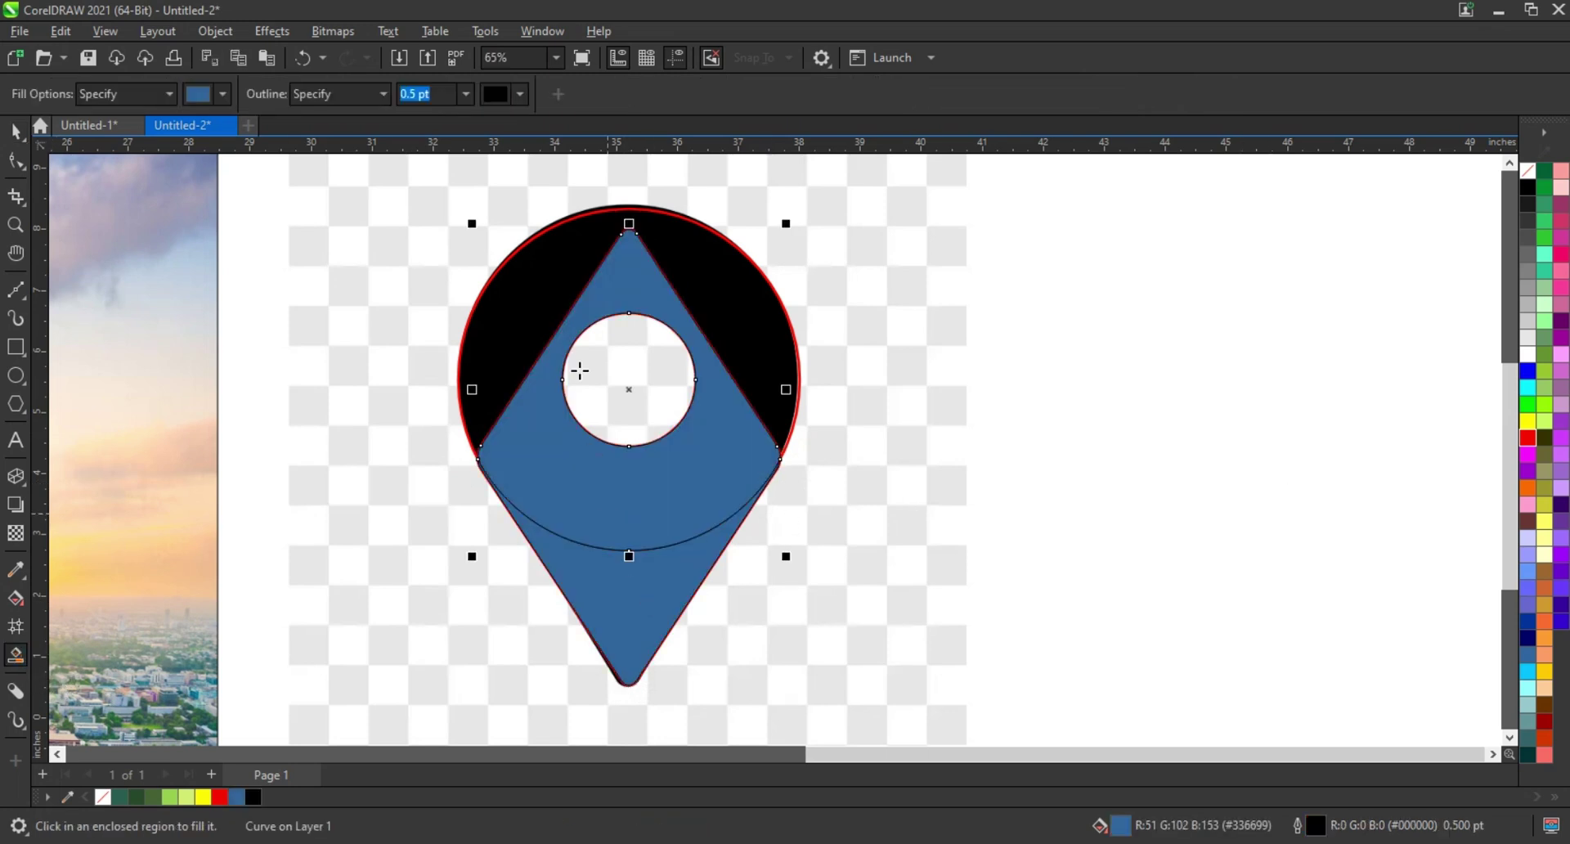
{"action": "left_click", "coordinate": [524, 311]}
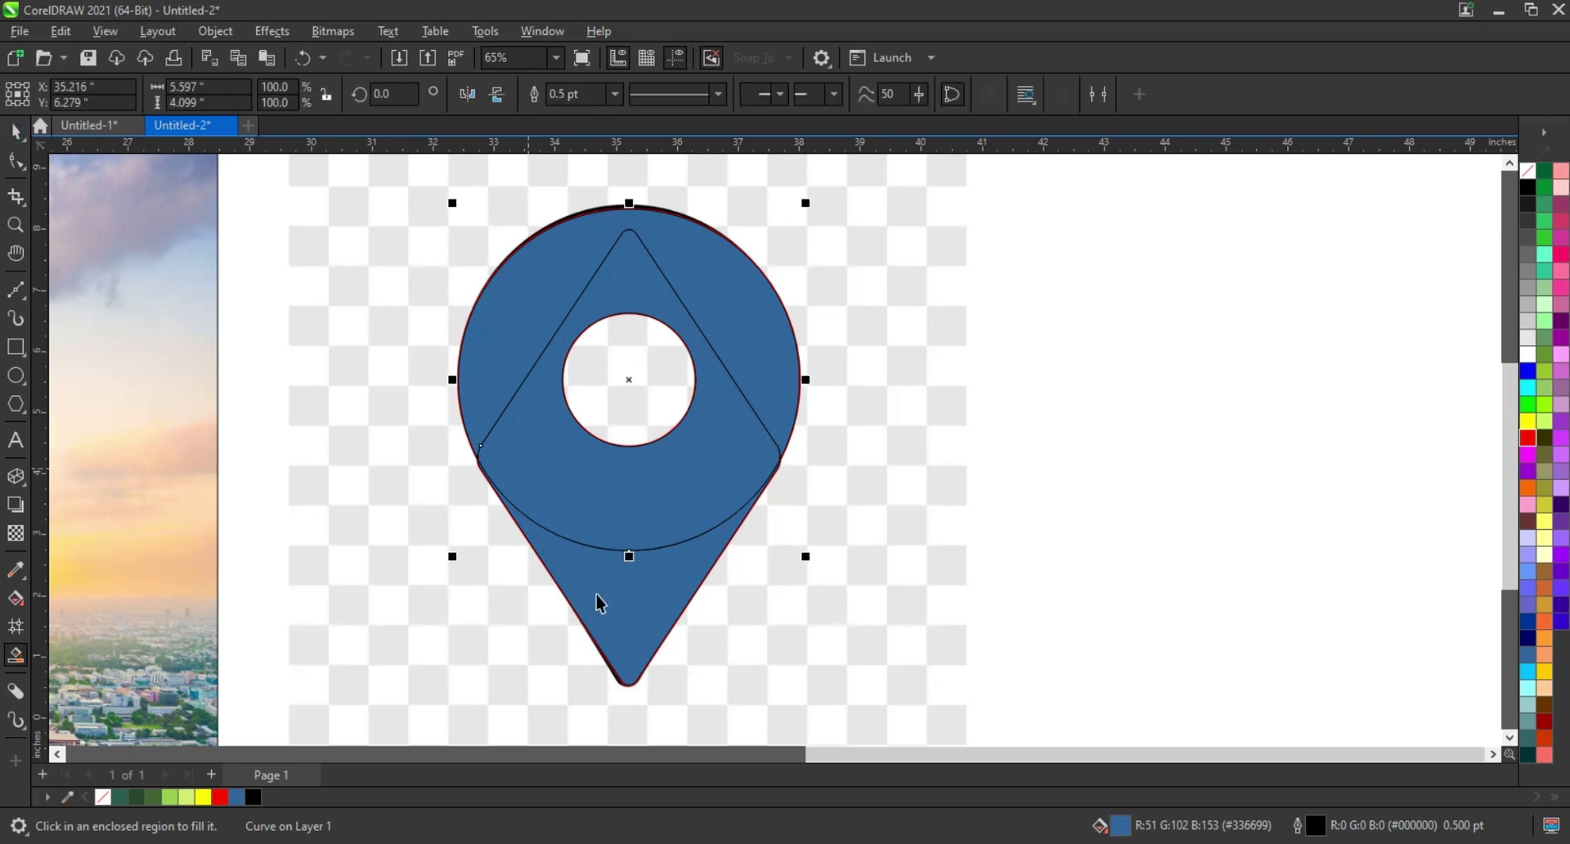
{"action": "key", "text": "space"}
{"action": "key", "text": "ctrl+a"}
{"action": "left_click", "coordinate": [575, 94]}
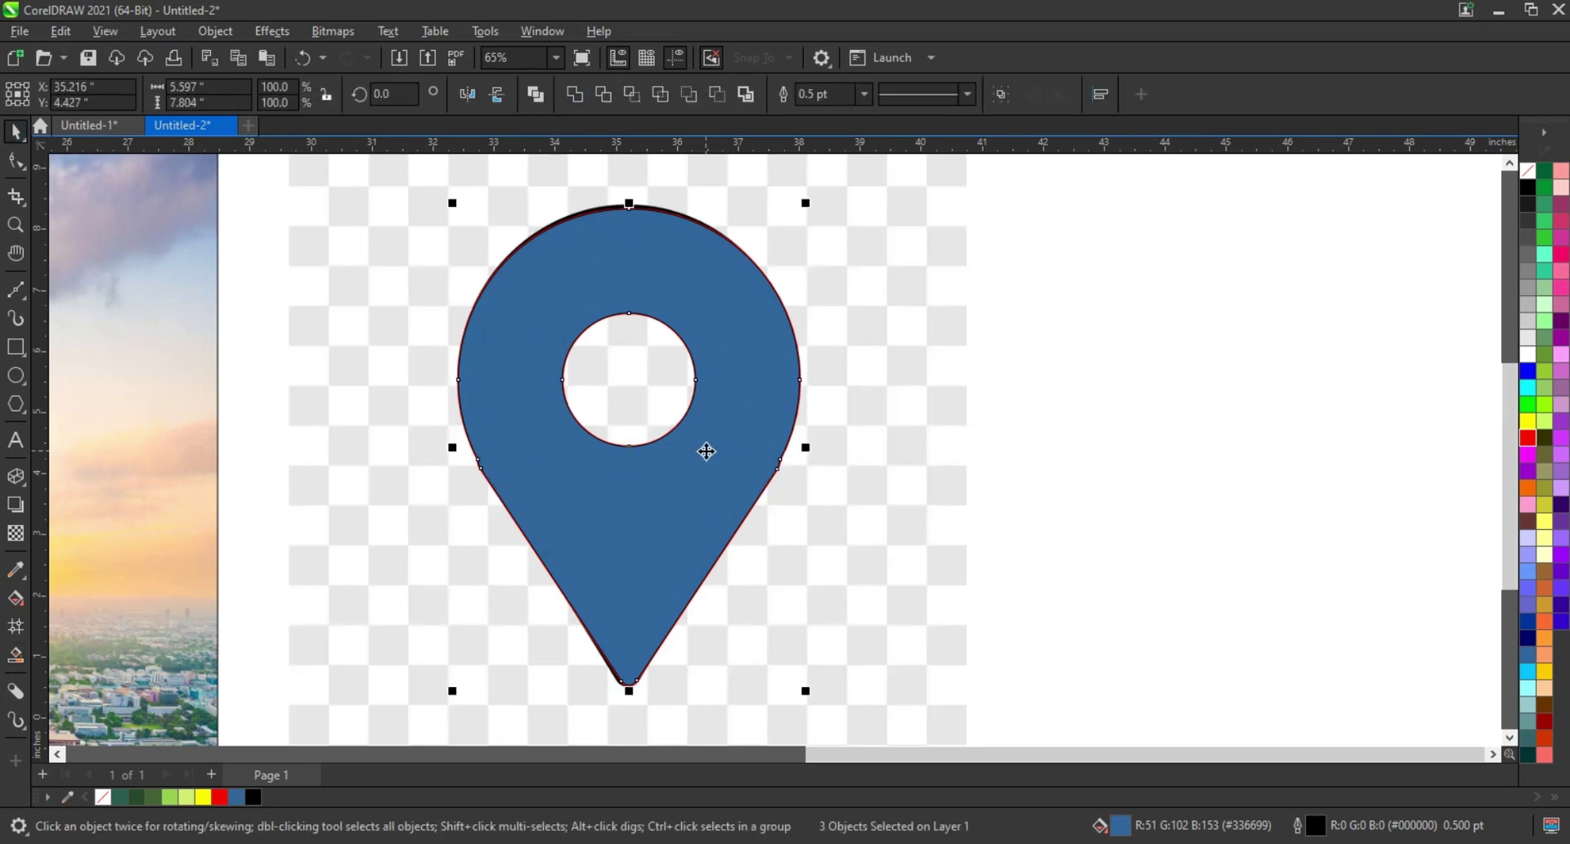
{"action": "left_click_drag", "start_coordinate": [707, 451], "coordinate": [1272, 451]}
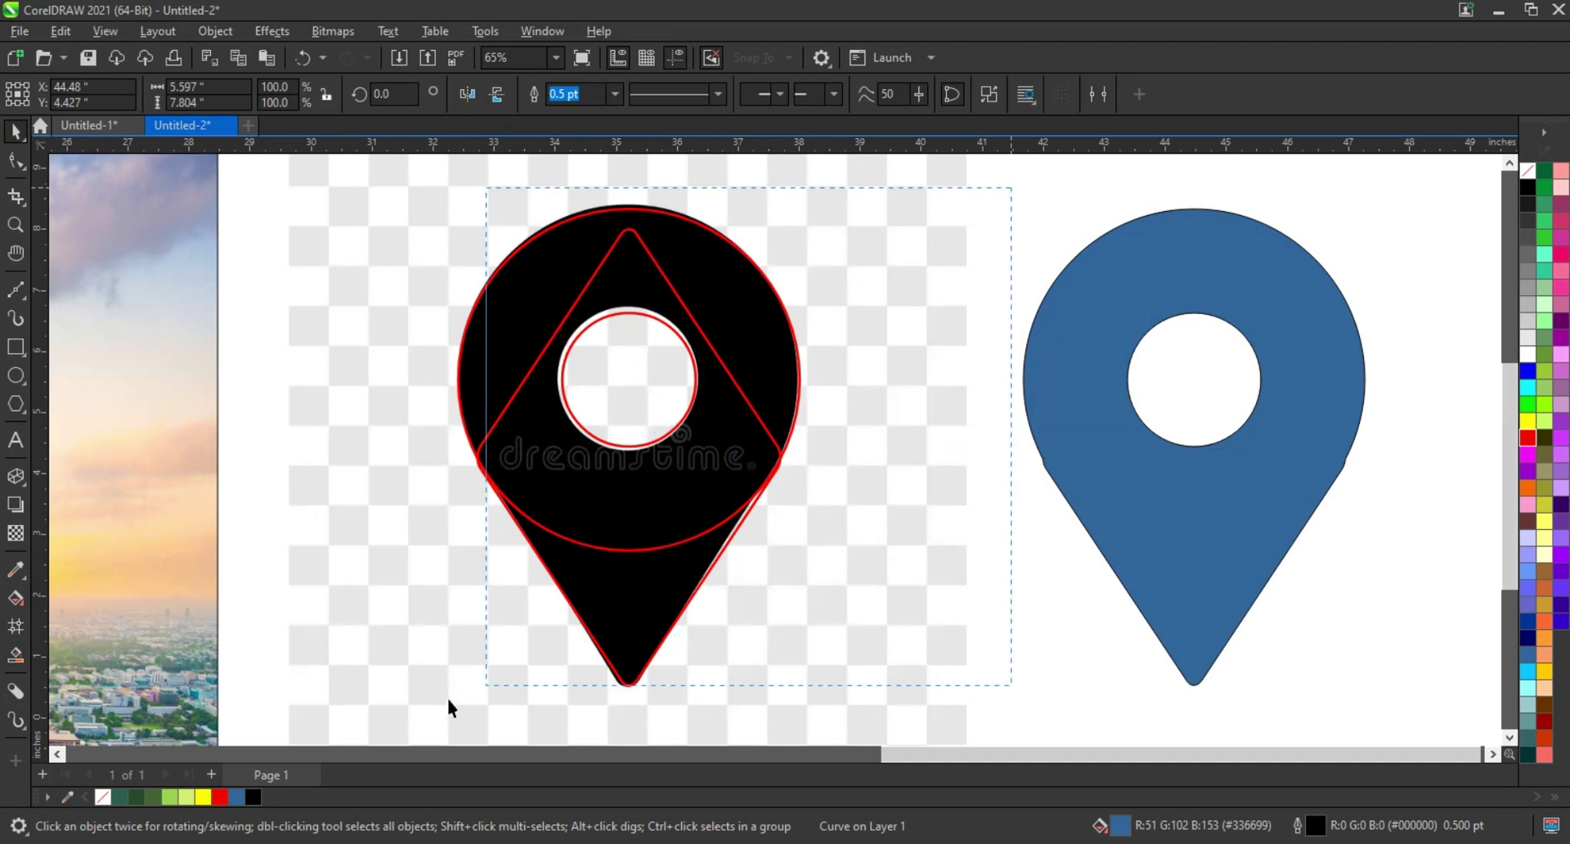
Step: Delete the red tracing outlines and the black reference pin image
{"action": "left_click_drag", "start_coordinate": [1011, 188], "coordinate": [449, 708]}
{"action": "key", "text": "Delete"}
{"action": "left_click", "coordinate": [1178, 536]}
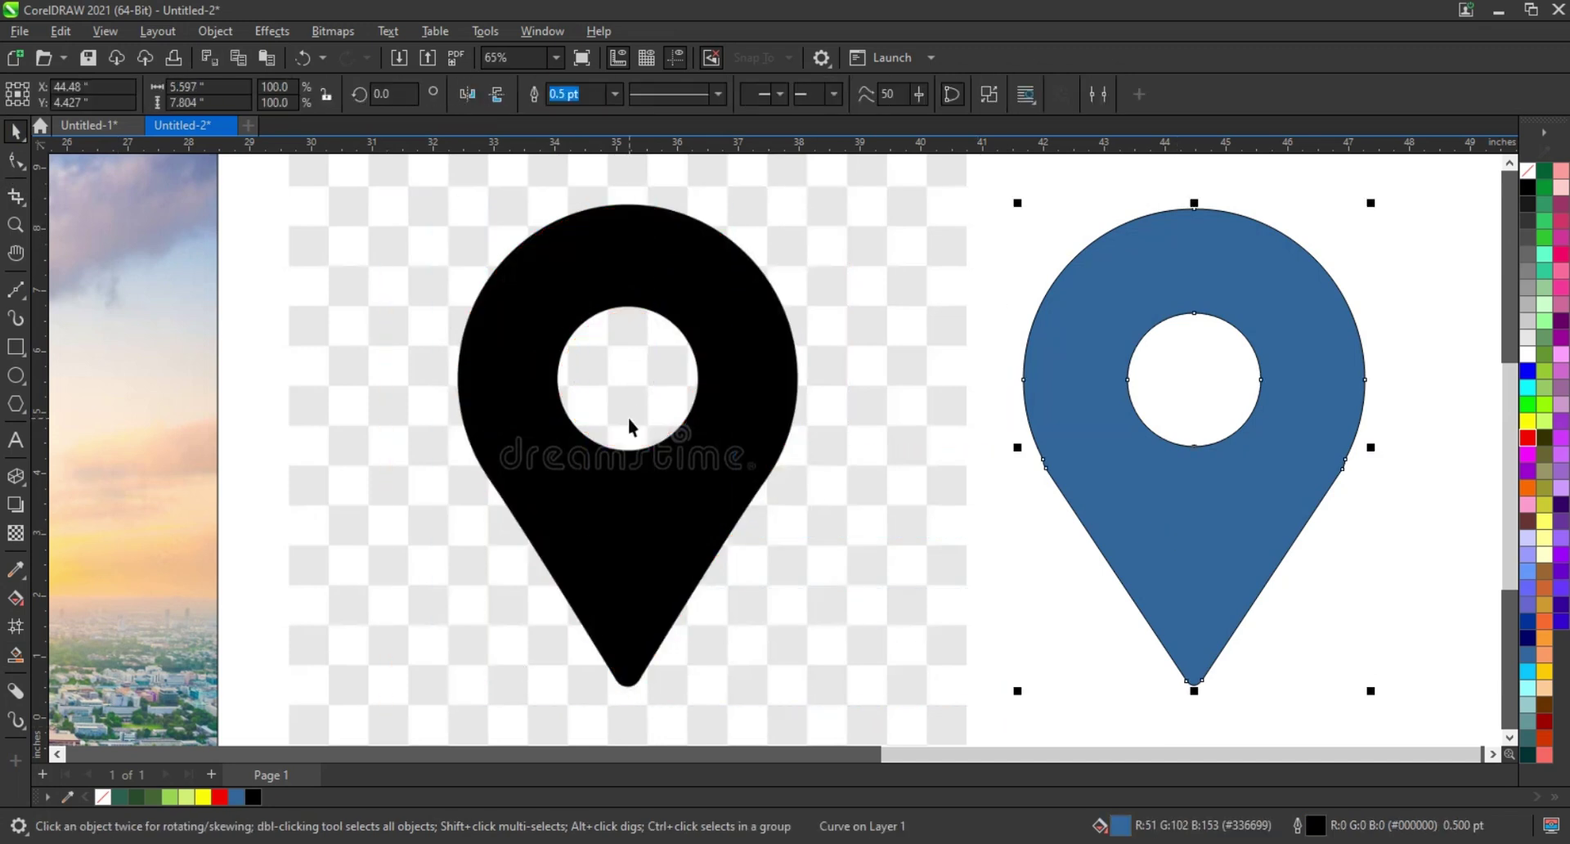
{"action": "left_click", "coordinate": [630, 425]}
{"action": "key", "text": "Delete"}
Step: Delete the two side nodes on the blue pin to smooth its edges
{"action": "key", "text": "F10"}
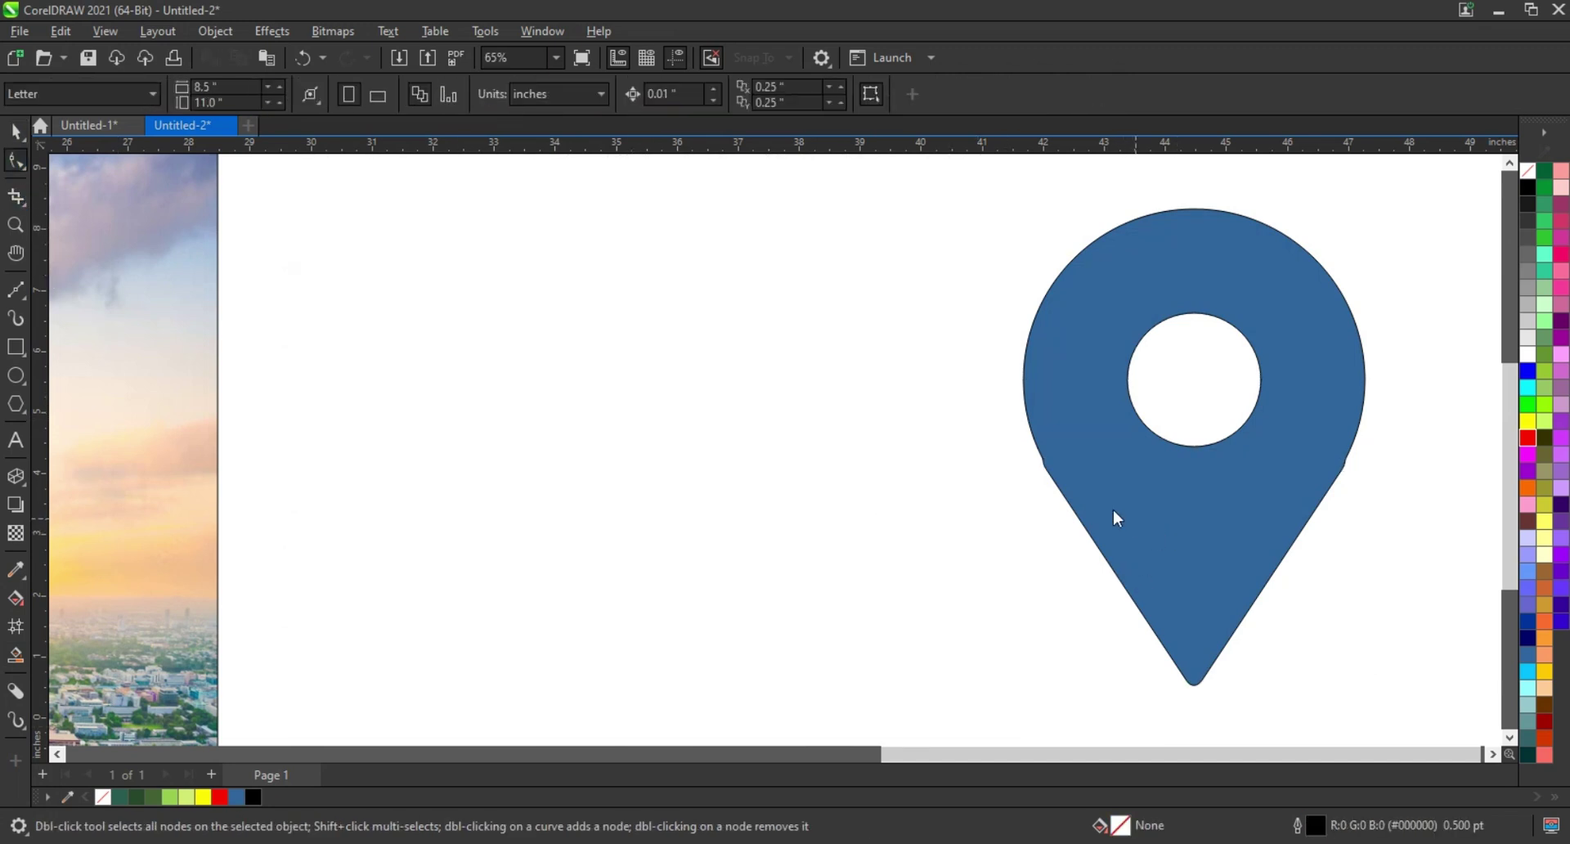
{"action": "left_click", "coordinate": [1117, 517]}
{"action": "left_click_drag", "start_coordinate": [1364, 507], "coordinate": [1366, 511]}
{"action": "key", "text": "Delete"}
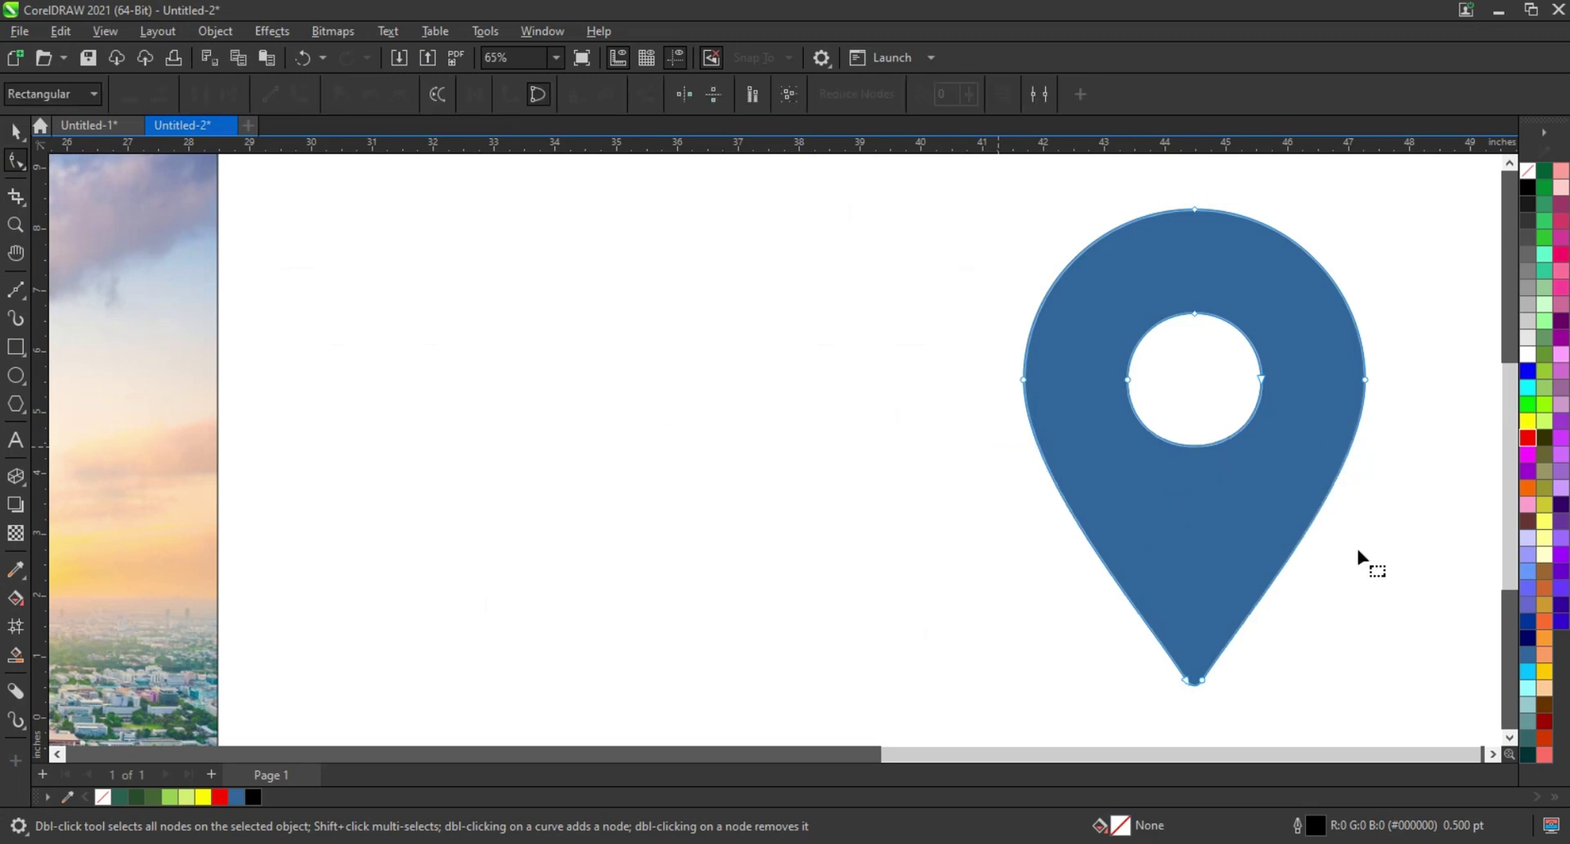
{"action": "left_click", "coordinate": [16, 132]}
{"action": "left_click", "coordinate": [1301, 556]}
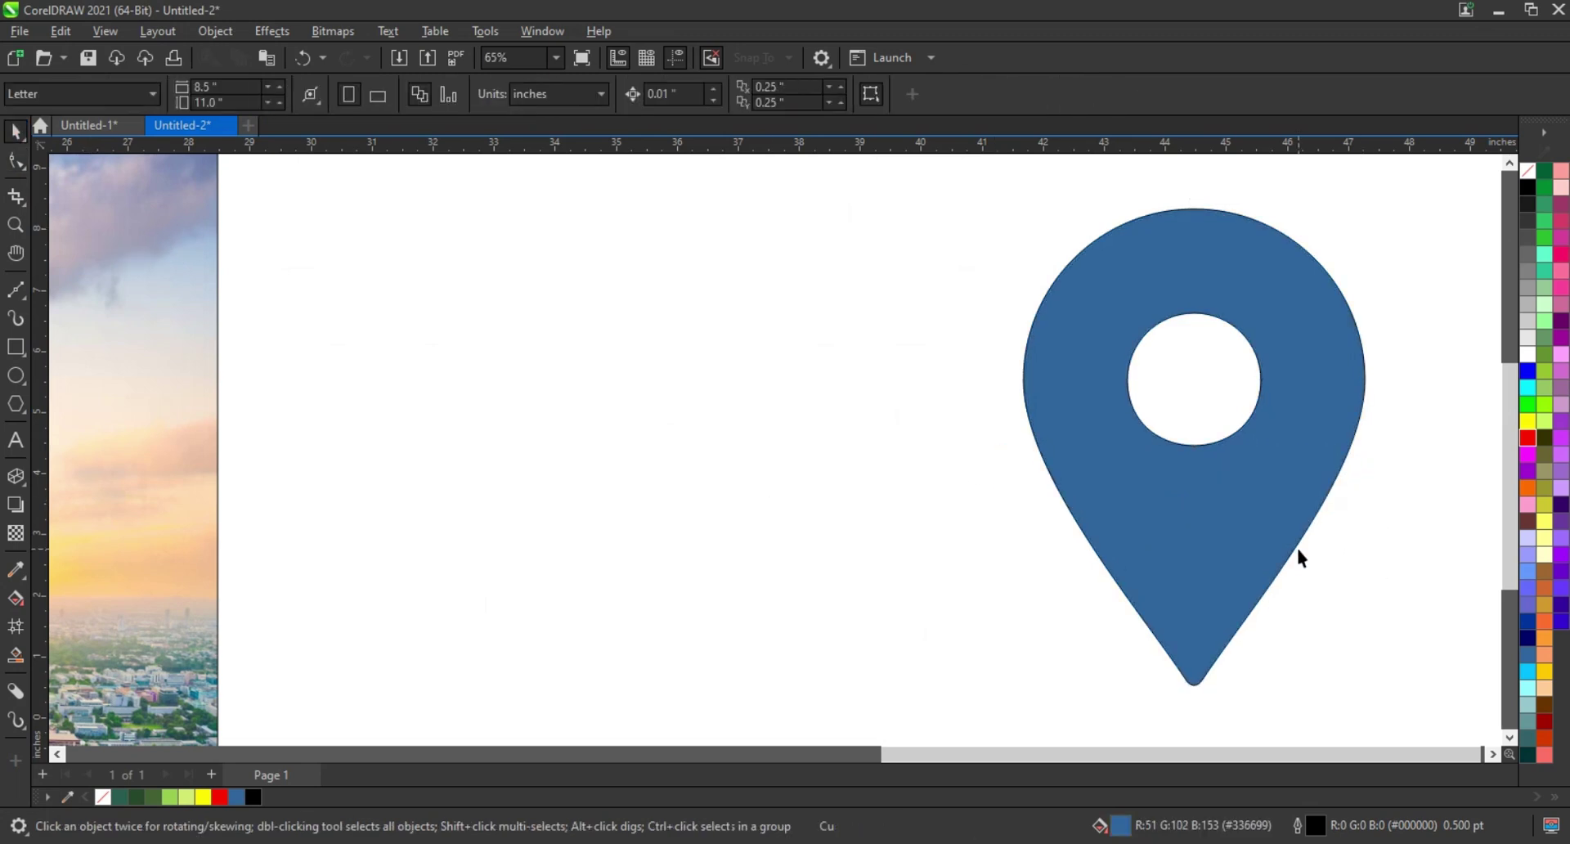
{"action": "left_click", "coordinate": [1325, 327]}
Step: Remove the pin's blue fill and move the pin onto the city photo
{"action": "left_click", "coordinate": [1528, 170]}
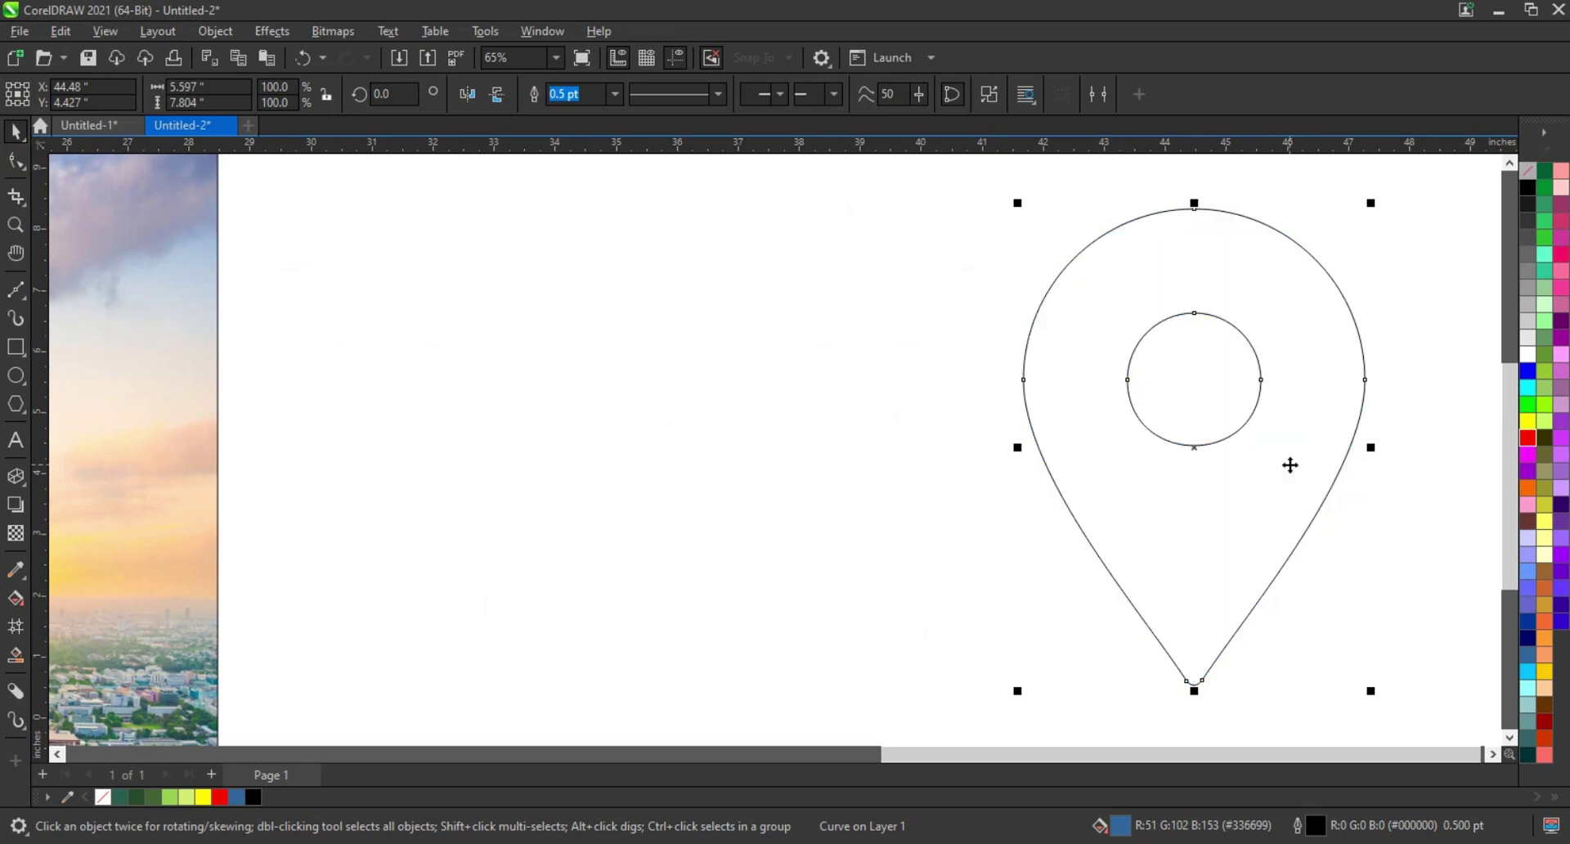
{"action": "scroll", "coordinate": [1015, 495], "scroll_direction": "down", "scroll_amount": 2}
{"action": "scroll", "coordinate": [1014, 490], "scroll_direction": "down", "scroll_amount": 1}
{"action": "mouse_move", "coordinate": [1040, 458]}
{"action": "left_mouse_down"}
{"action": "mouse_move", "coordinate": [514, 422]}
{"action": "mouse_move", "coordinate": [469, 399]}
{"action": "left_mouse_up"}
{"action": "left_click", "coordinate": [635, 499], "text": "shift"}
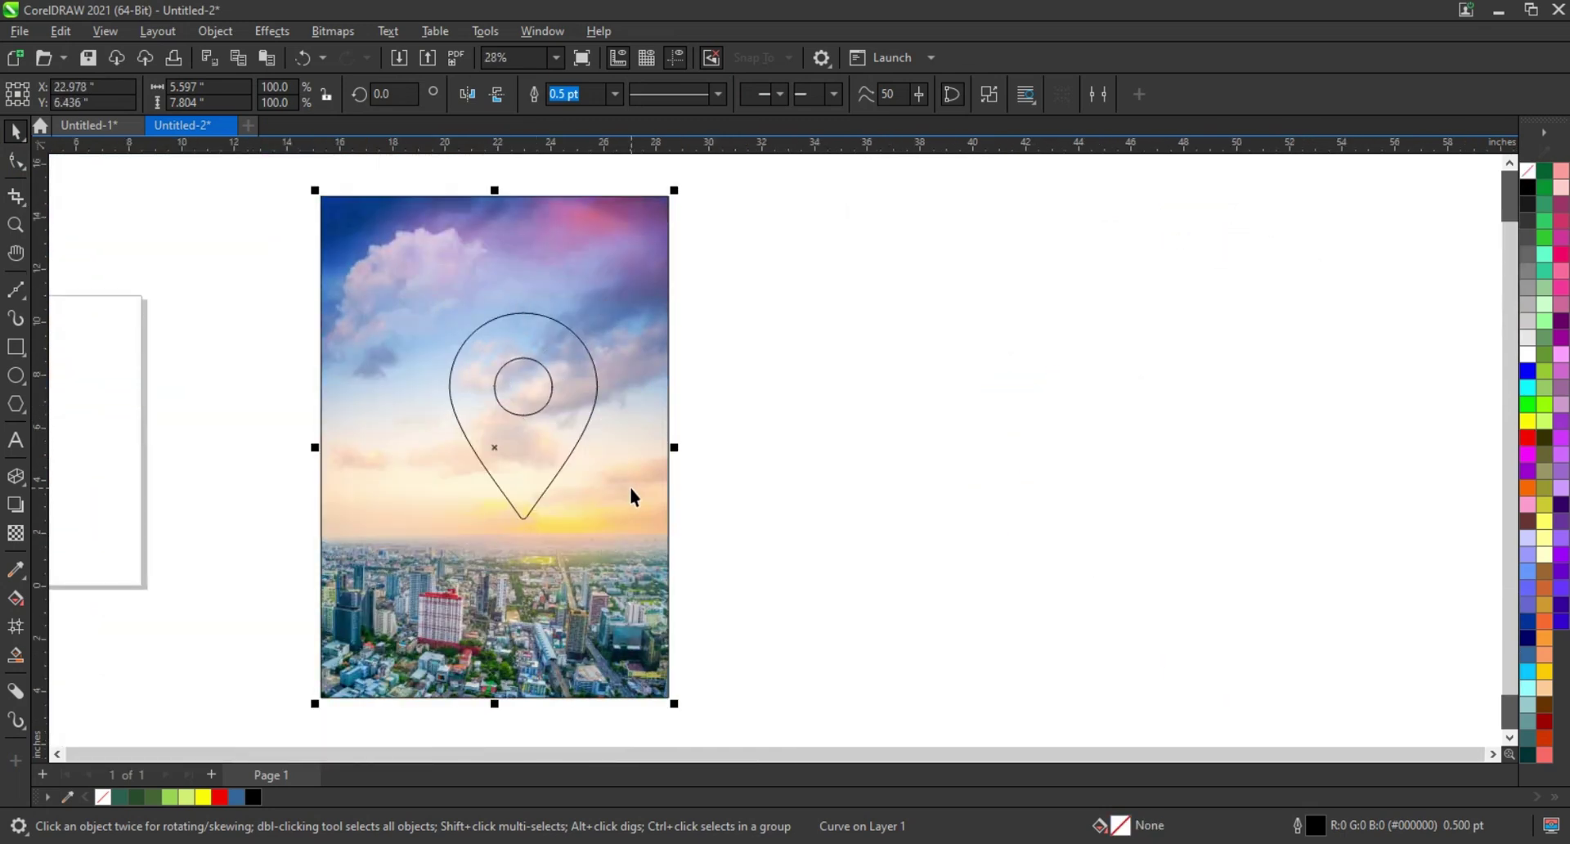
Step: Nudge the pin slightly up-left onto the sky and zoom in around it
{"action": "left_click", "coordinate": [480, 434]}
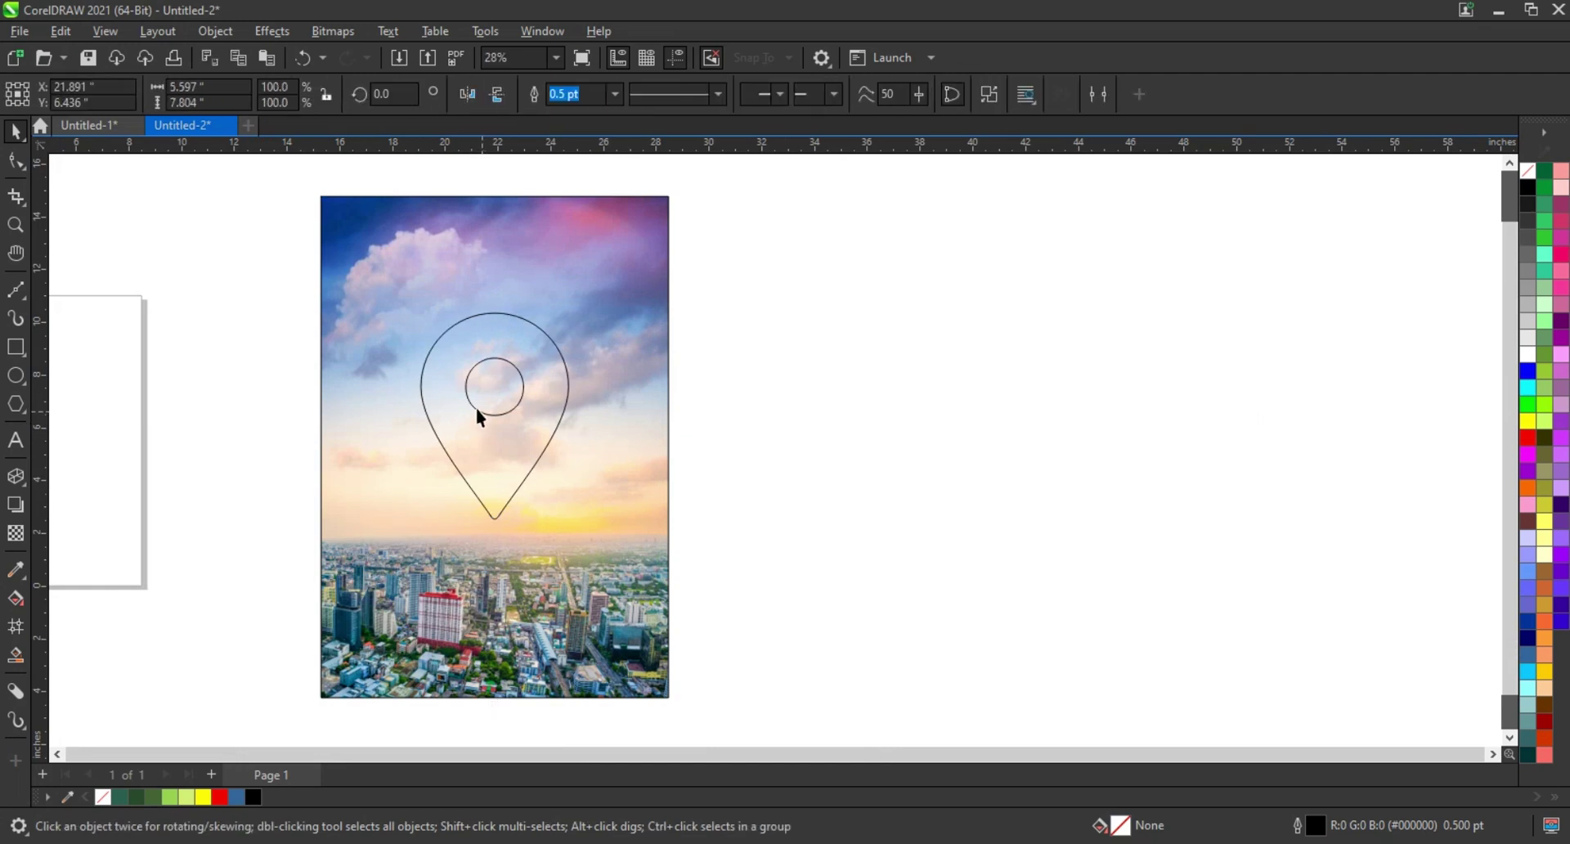
{"action": "left_click_drag", "start_coordinate": [520, 446], "coordinate": [515, 441]}
{"action": "left_click", "coordinate": [883, 515]}
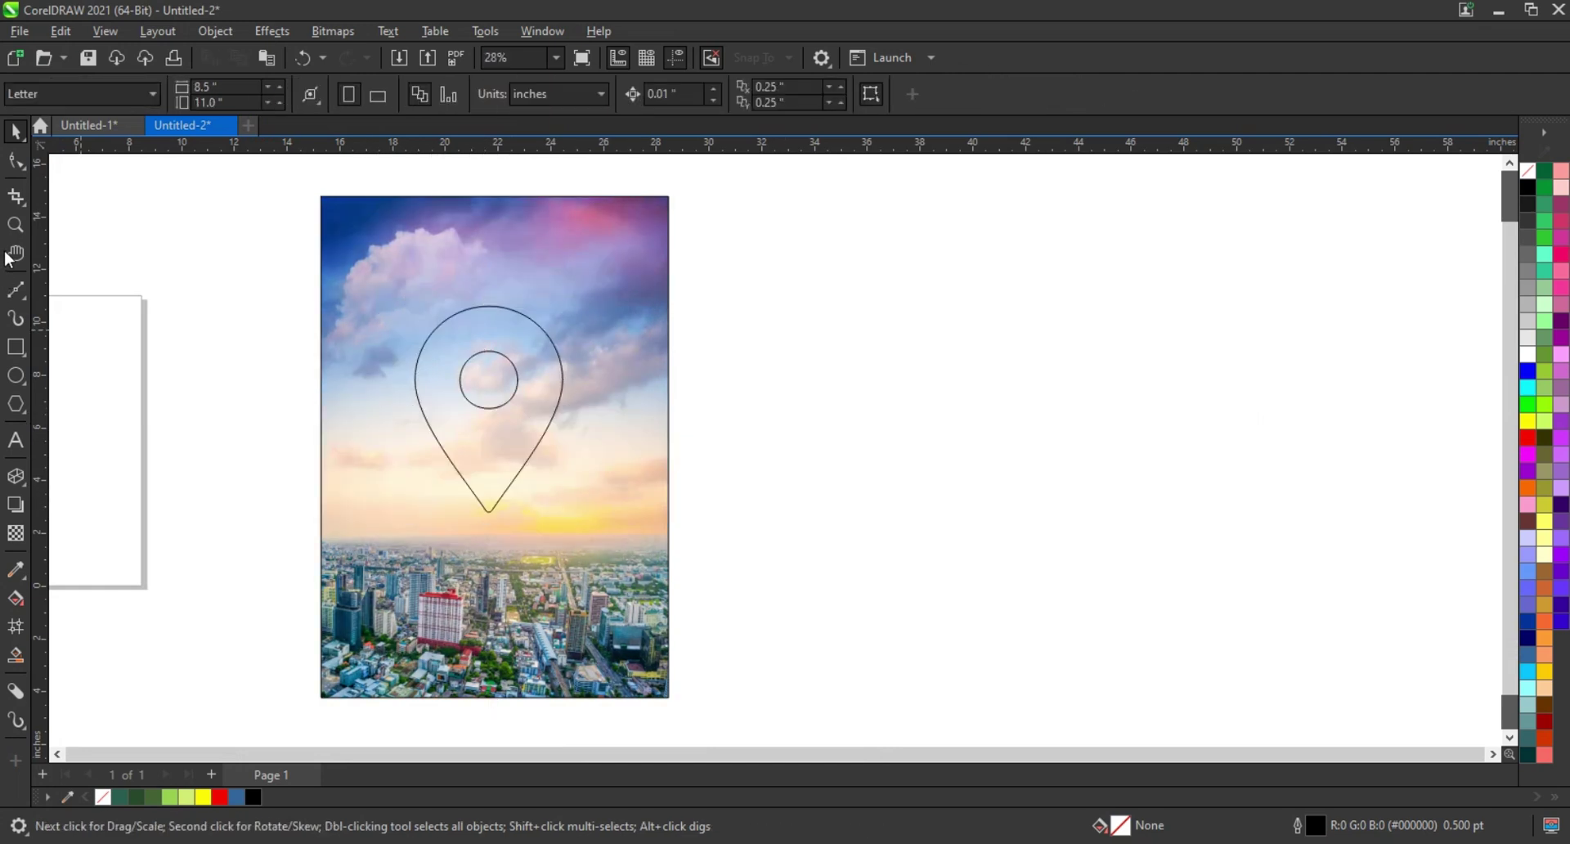
{"action": "left_click", "coordinate": [15, 225]}
{"action": "left_click", "coordinate": [669, 501]}
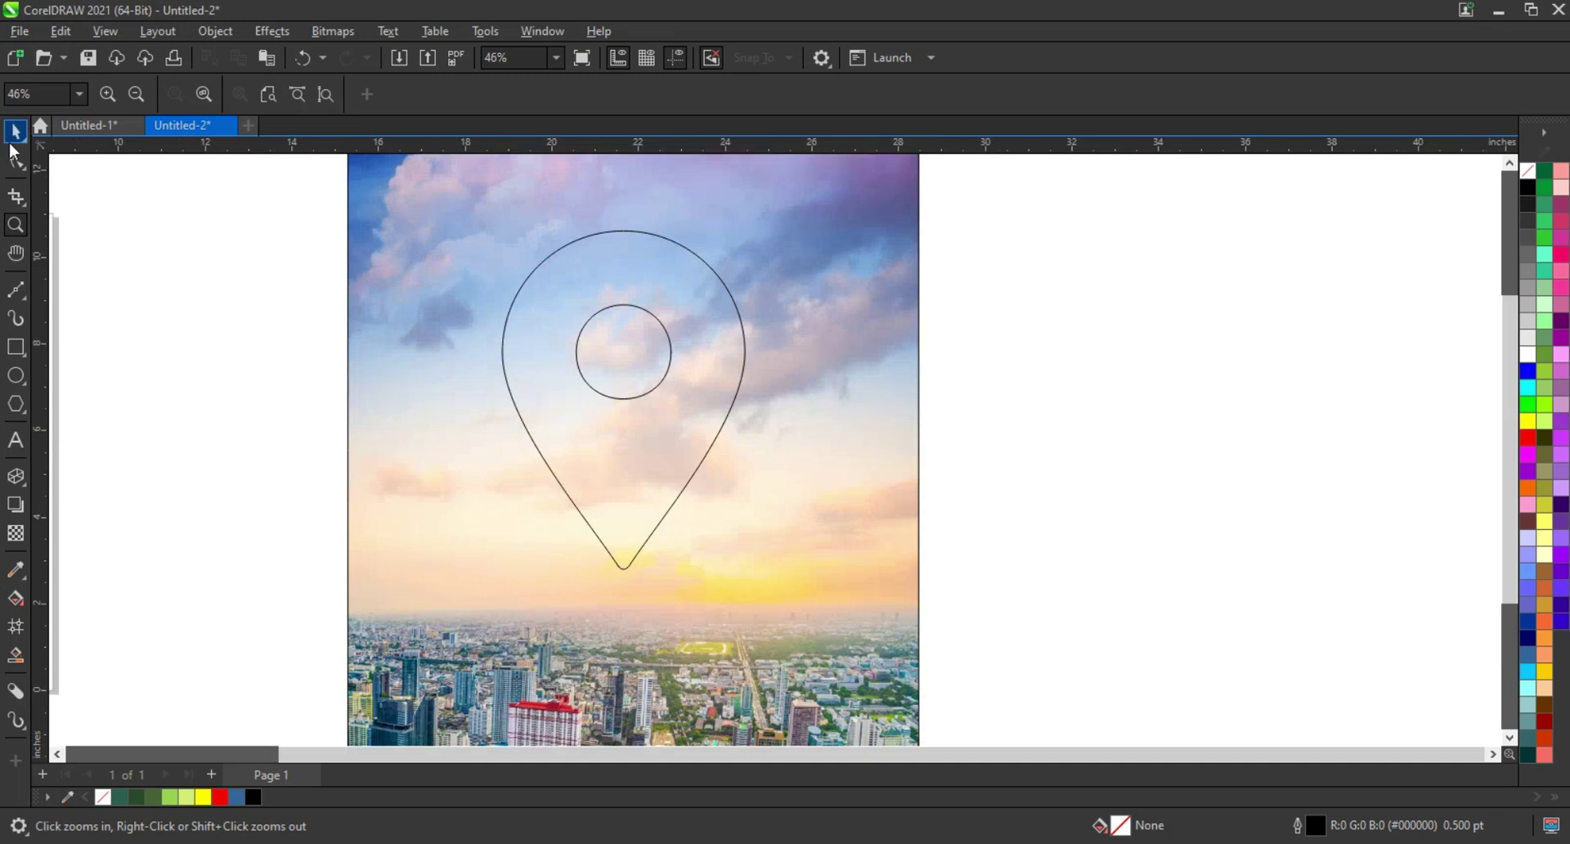
{"action": "key", "text": "space"}
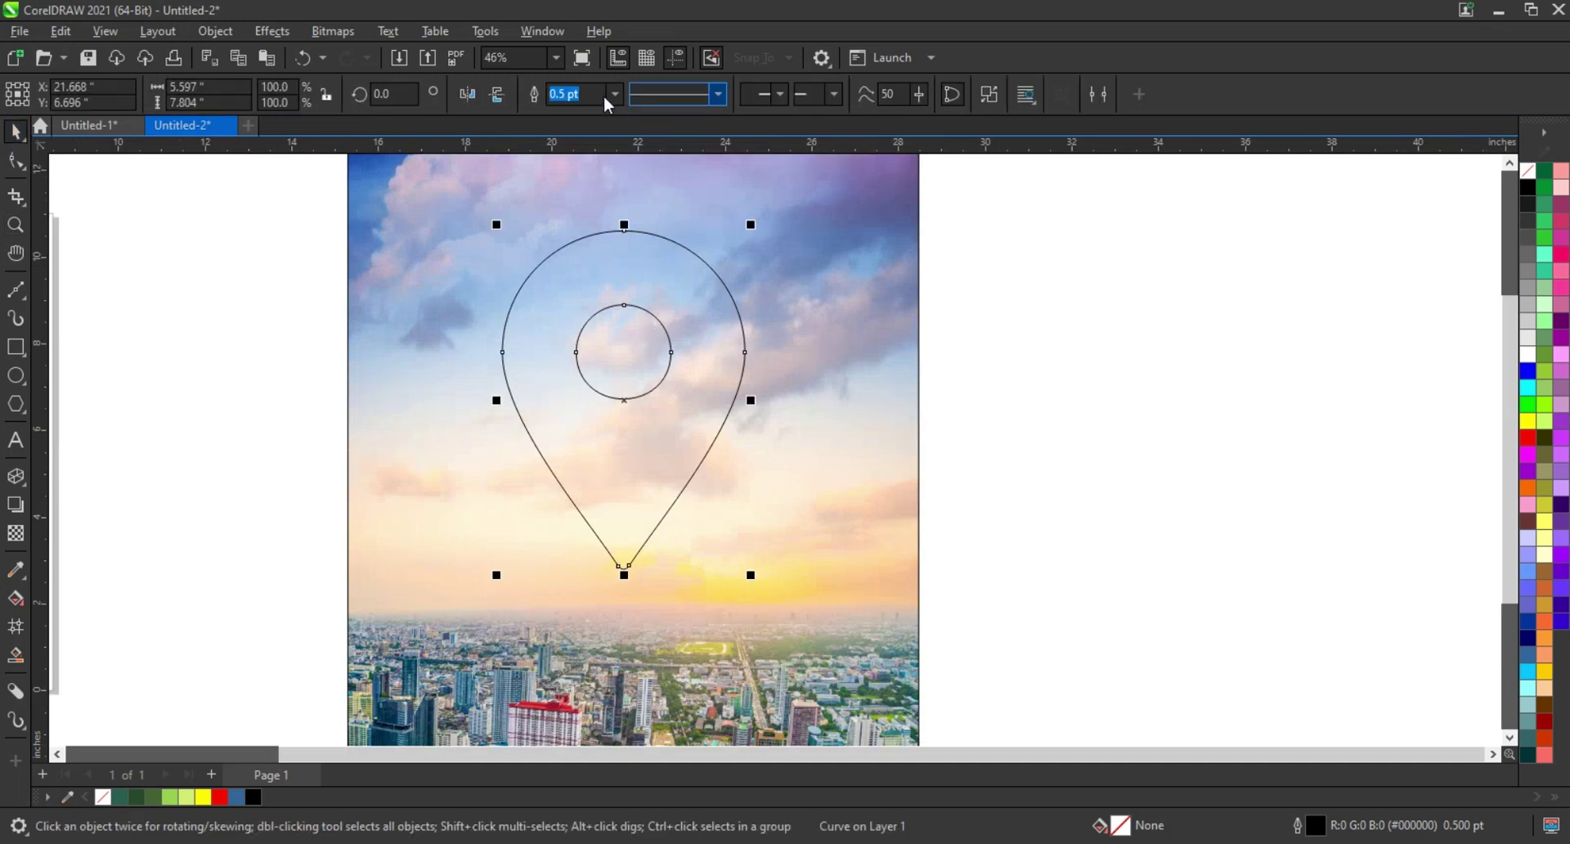
{"action": "left_click", "coordinate": [1167, 376]}
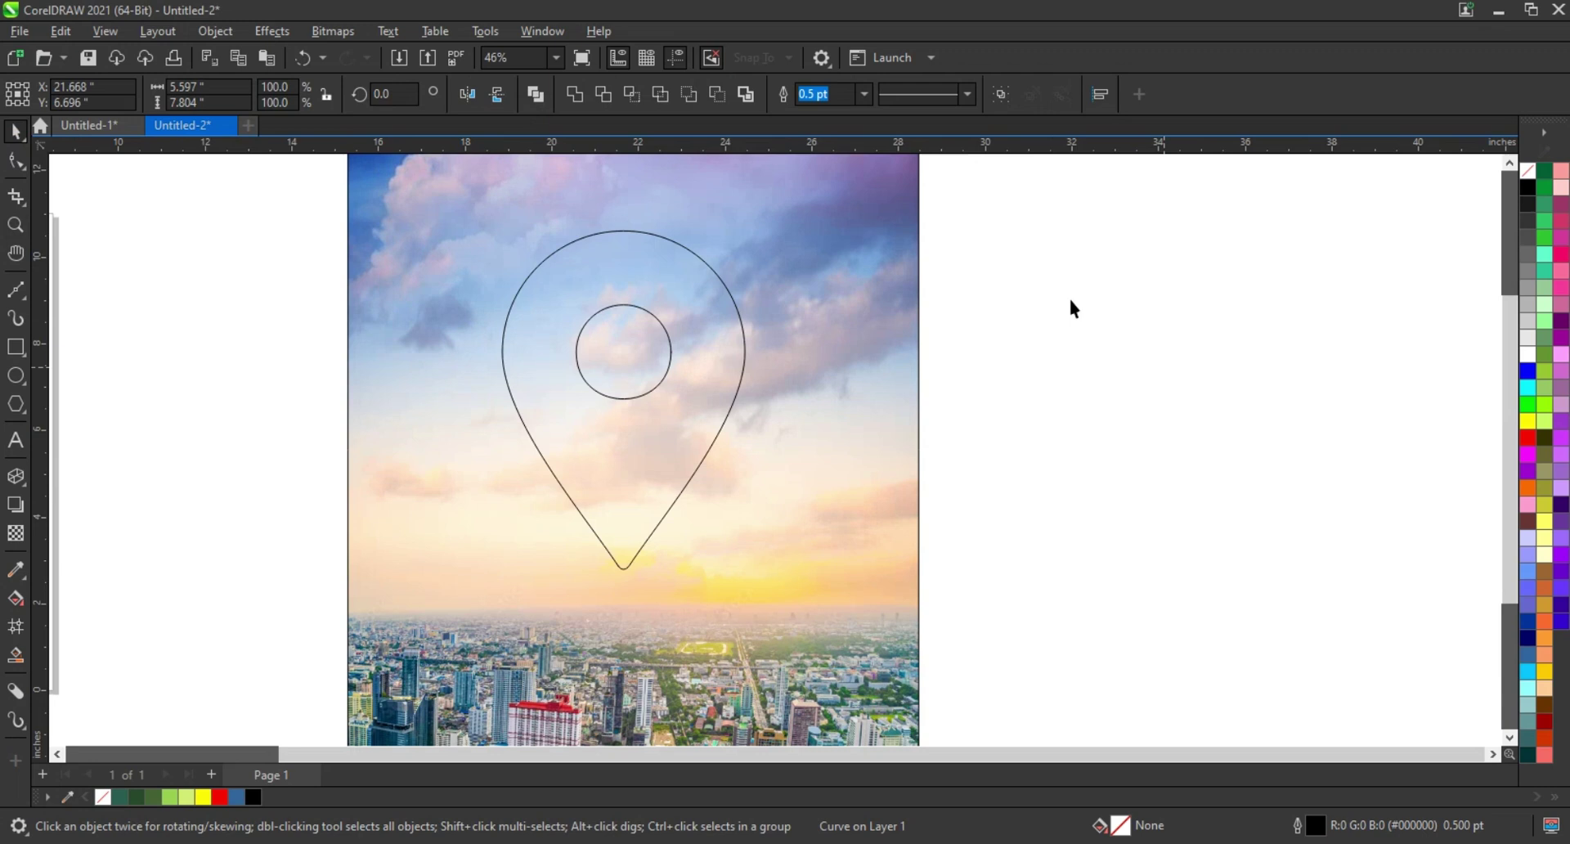
Step: Make a 40% copy of the pin, fit it inside the round hole, and select both pins
{"action": "left_click", "coordinate": [727, 429]}
{"action": "mouse_move", "coordinate": [747, 573]}
{"action": "left_mouse_down"}
{"action": "mouse_move", "coordinate": [723, 577]}
{"action": "mouse_move", "coordinate": [678, 474]}
{"action": "left_mouse_up"}
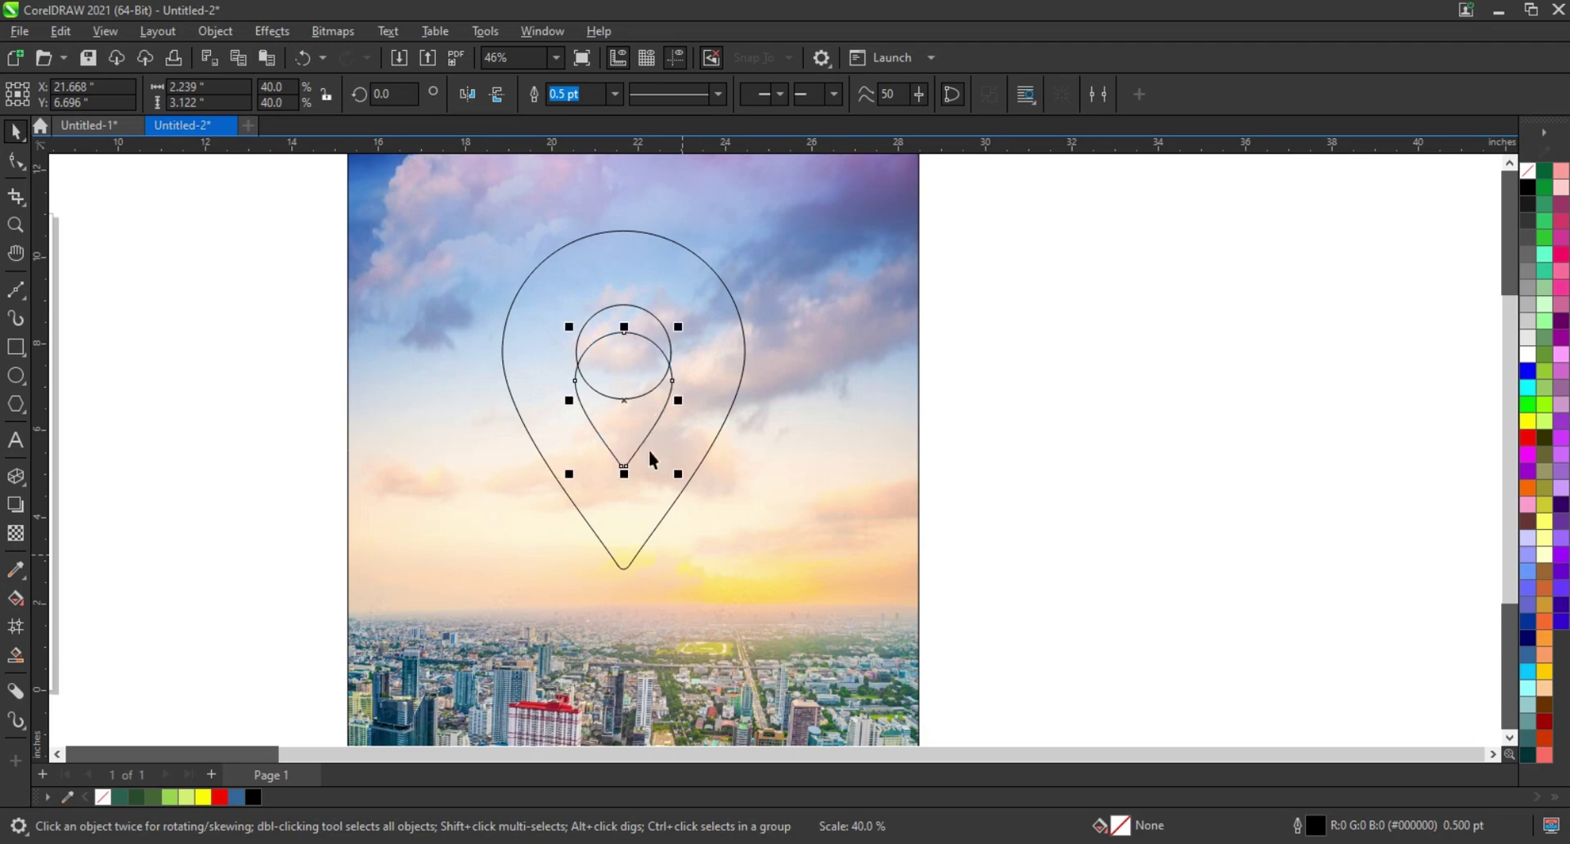
{"action": "left_click_drag", "start_coordinate": [632, 415], "coordinate": [627, 380]}
{"action": "key", "text": "Escape"}
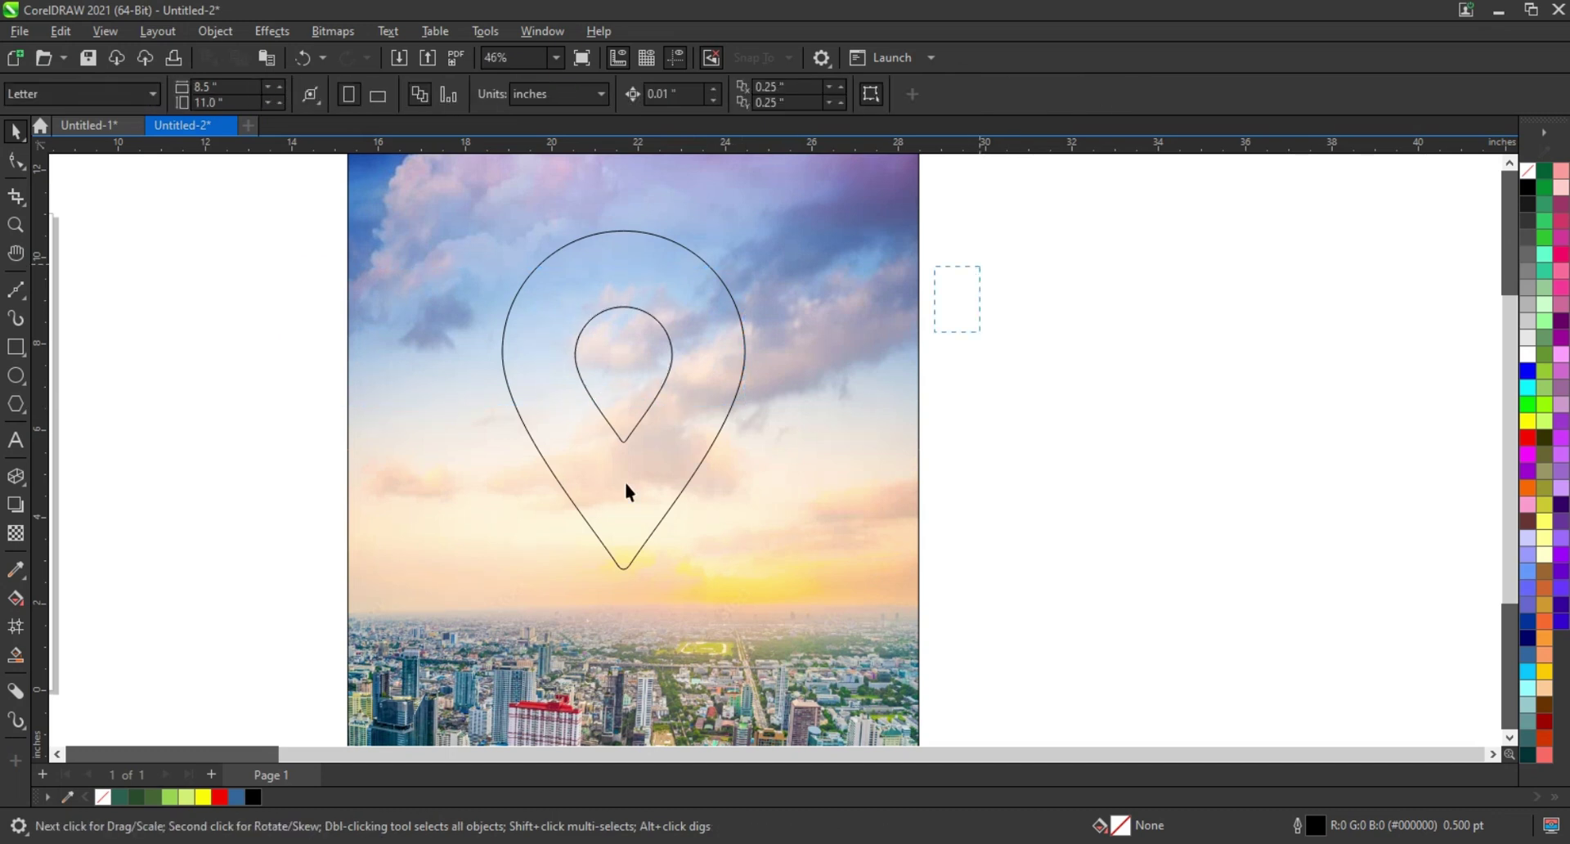
{"action": "left_click", "coordinate": [624, 440]}
{"action": "left_click_drag", "start_coordinate": [678, 449], "coordinate": [676, 475]}
{"action": "left_click", "coordinate": [681, 478], "text": "shift"}
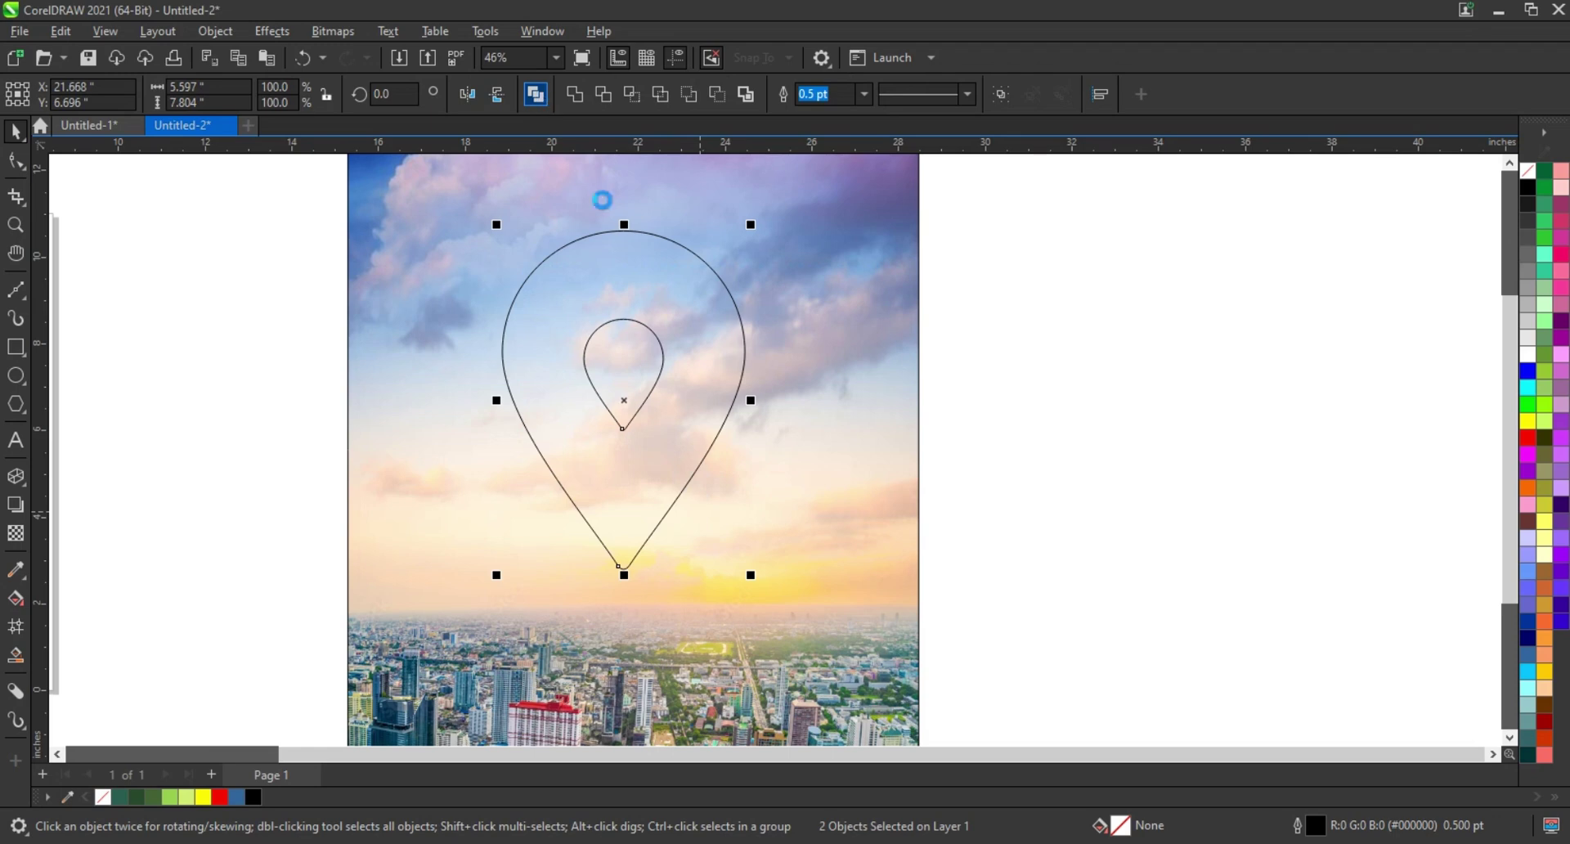
{"action": "key", "text": "shift+F2"}
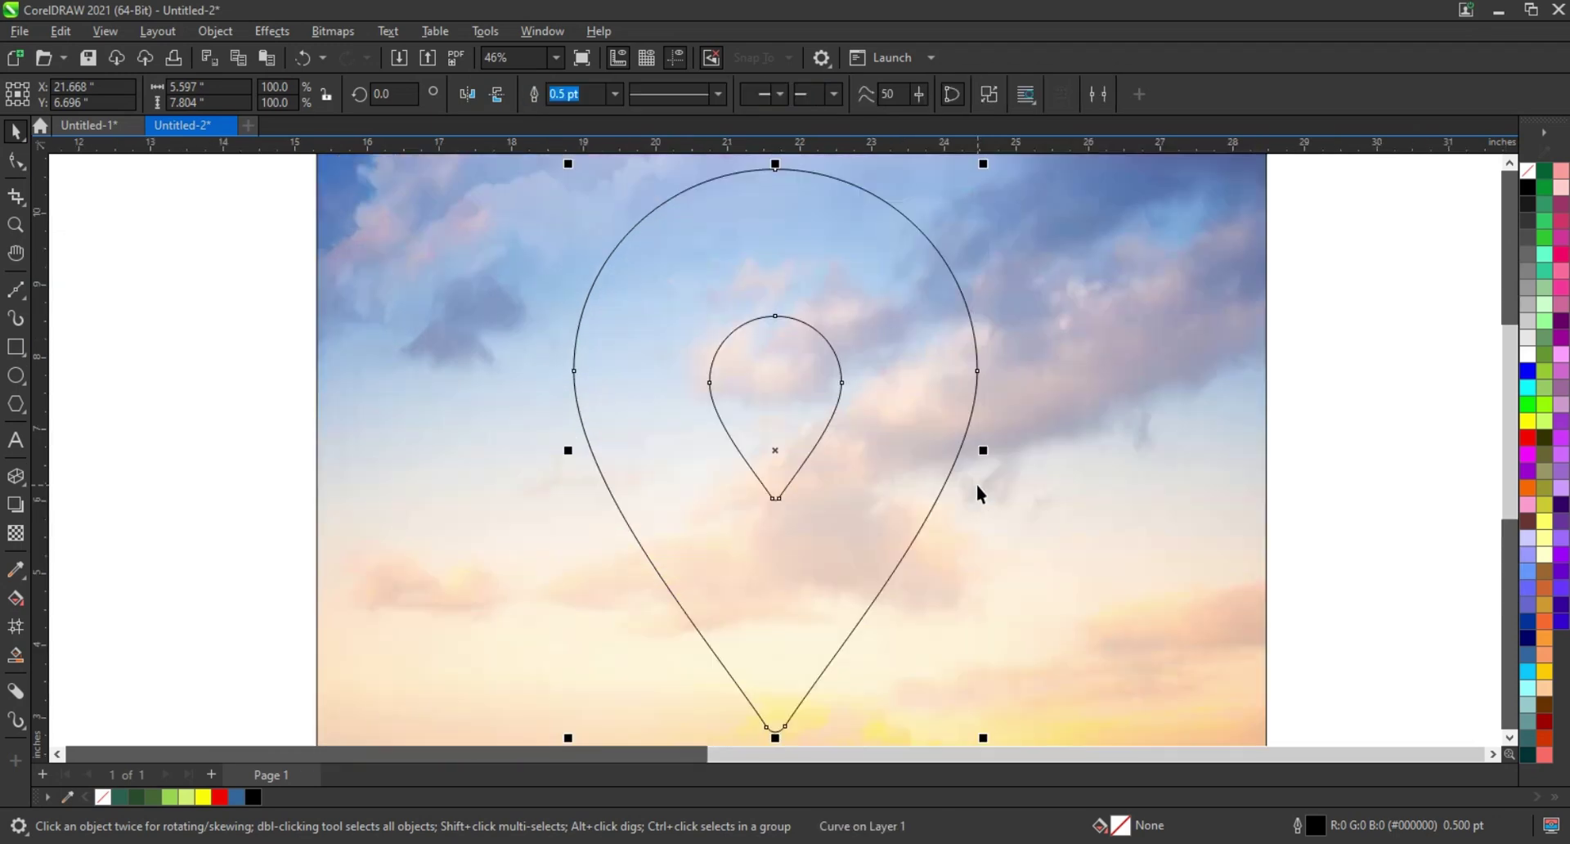
Step: Cast a drop shadow from the pin's top to its tip, feathered outside
{"action": "left_click", "coordinate": [18, 505]}
{"action": "left_click_drag", "start_coordinate": [777, 174], "coordinate": [776, 732]}
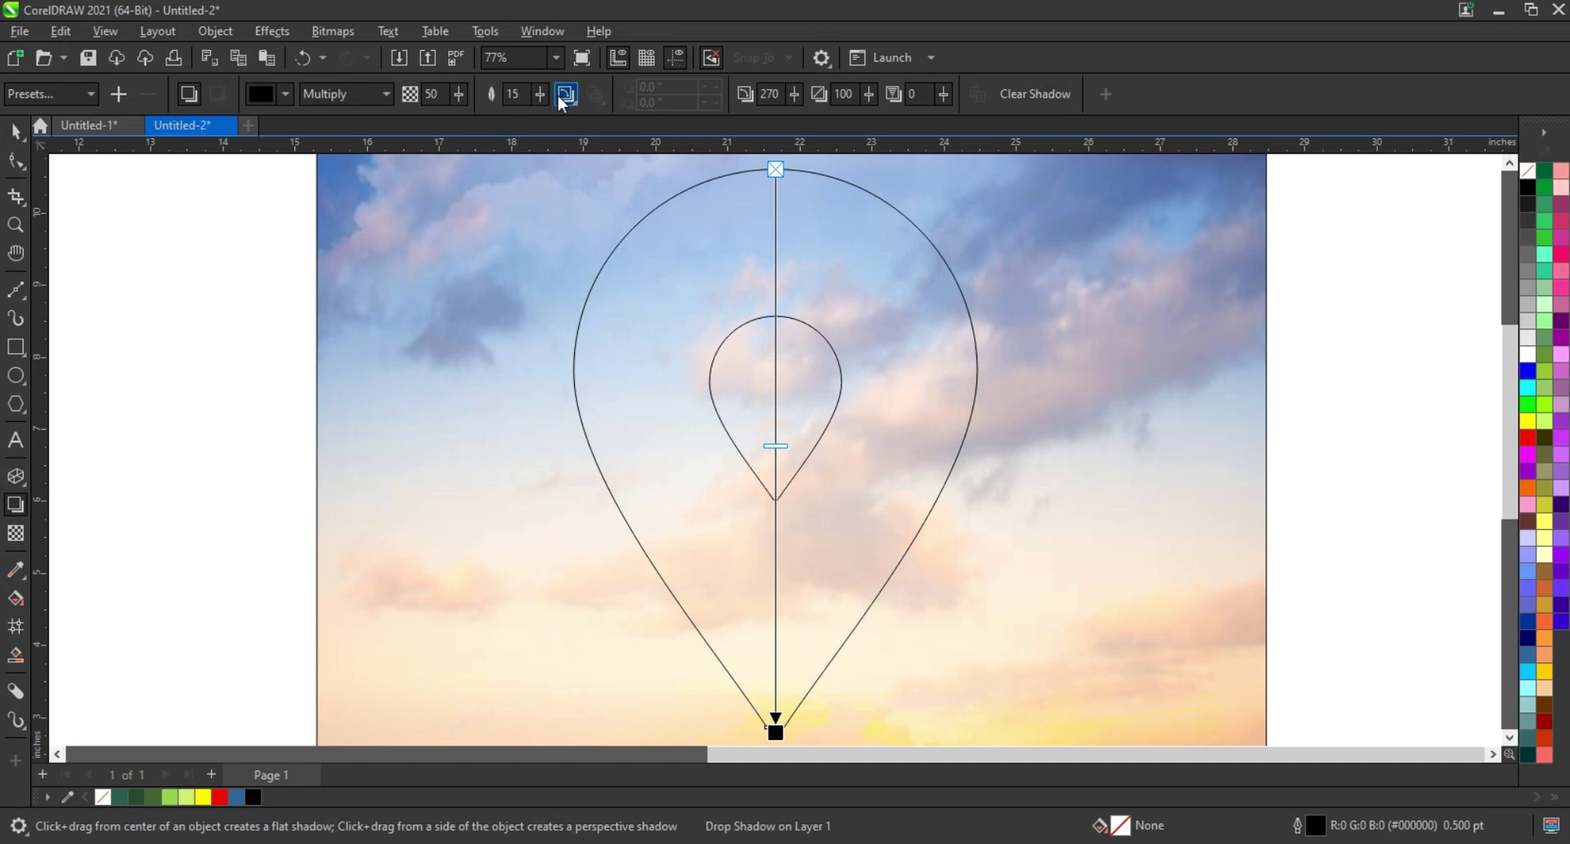
{"action": "left_click", "coordinate": [566, 94]}
{"action": "left_click", "coordinate": [590, 187]}
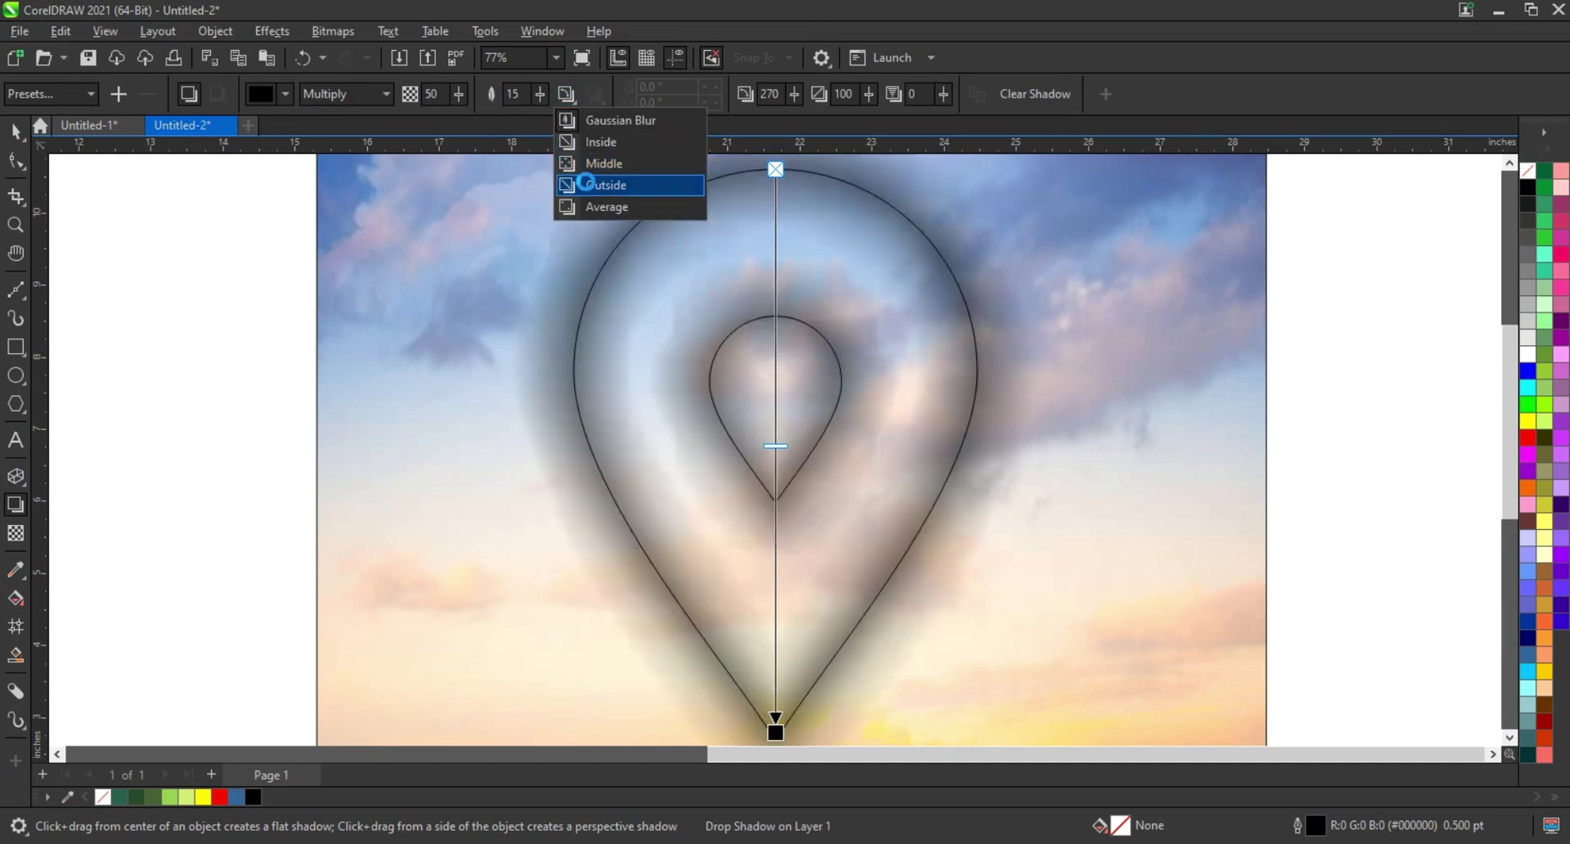
Step: Set the shadow's blend mode to Normal and adjust its colour settings
{"action": "left_click", "coordinate": [360, 94]}
{"action": "left_click", "coordinate": [361, 121]}
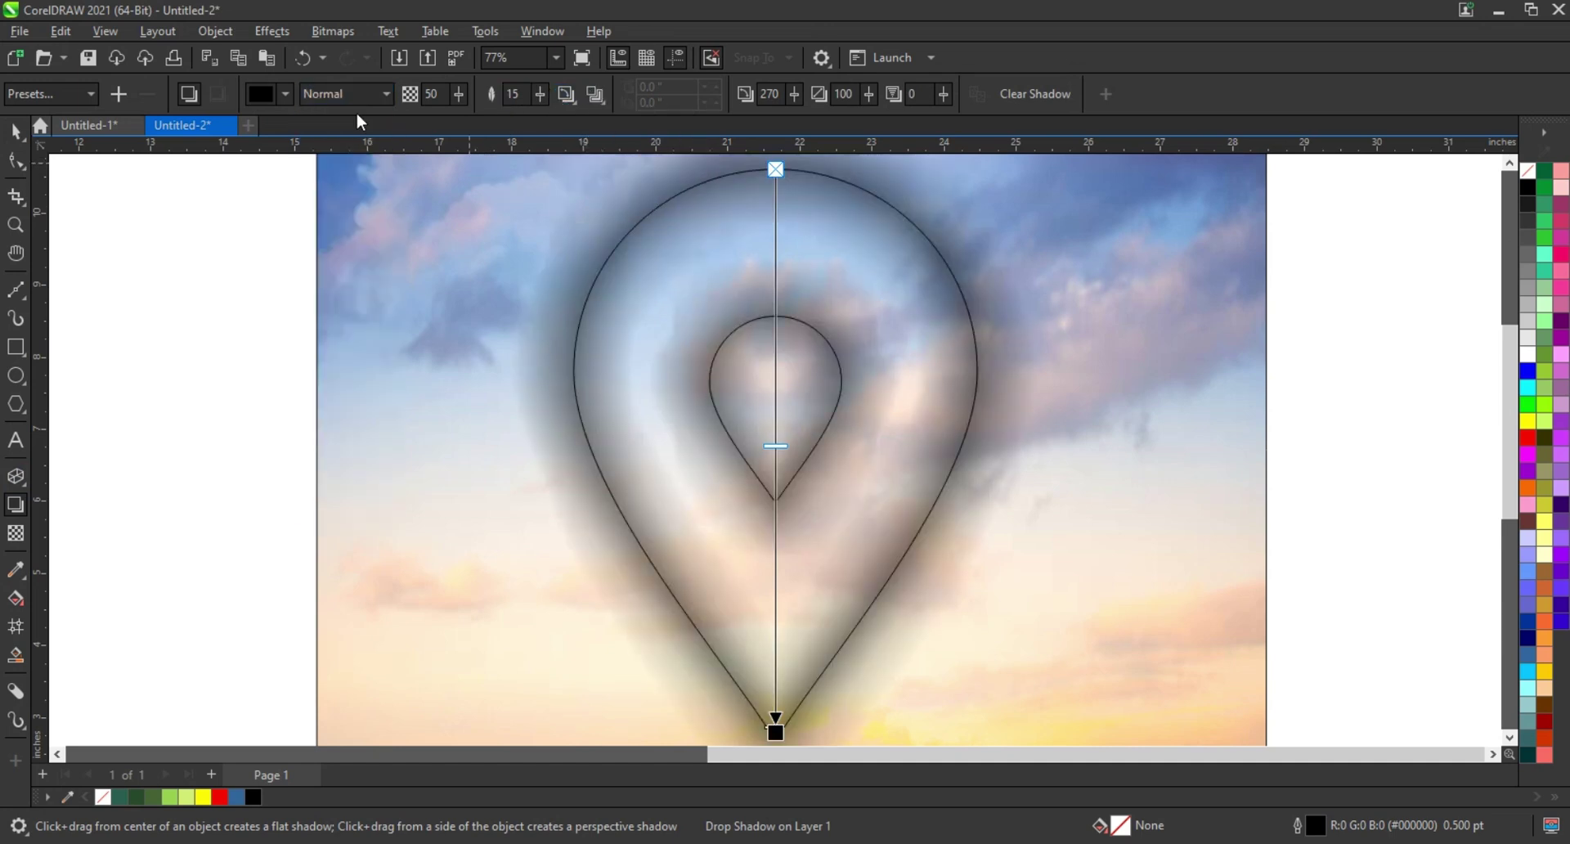
{"action": "left_click", "coordinate": [279, 95]}
{"action": "left_click", "coordinate": [267, 136]}
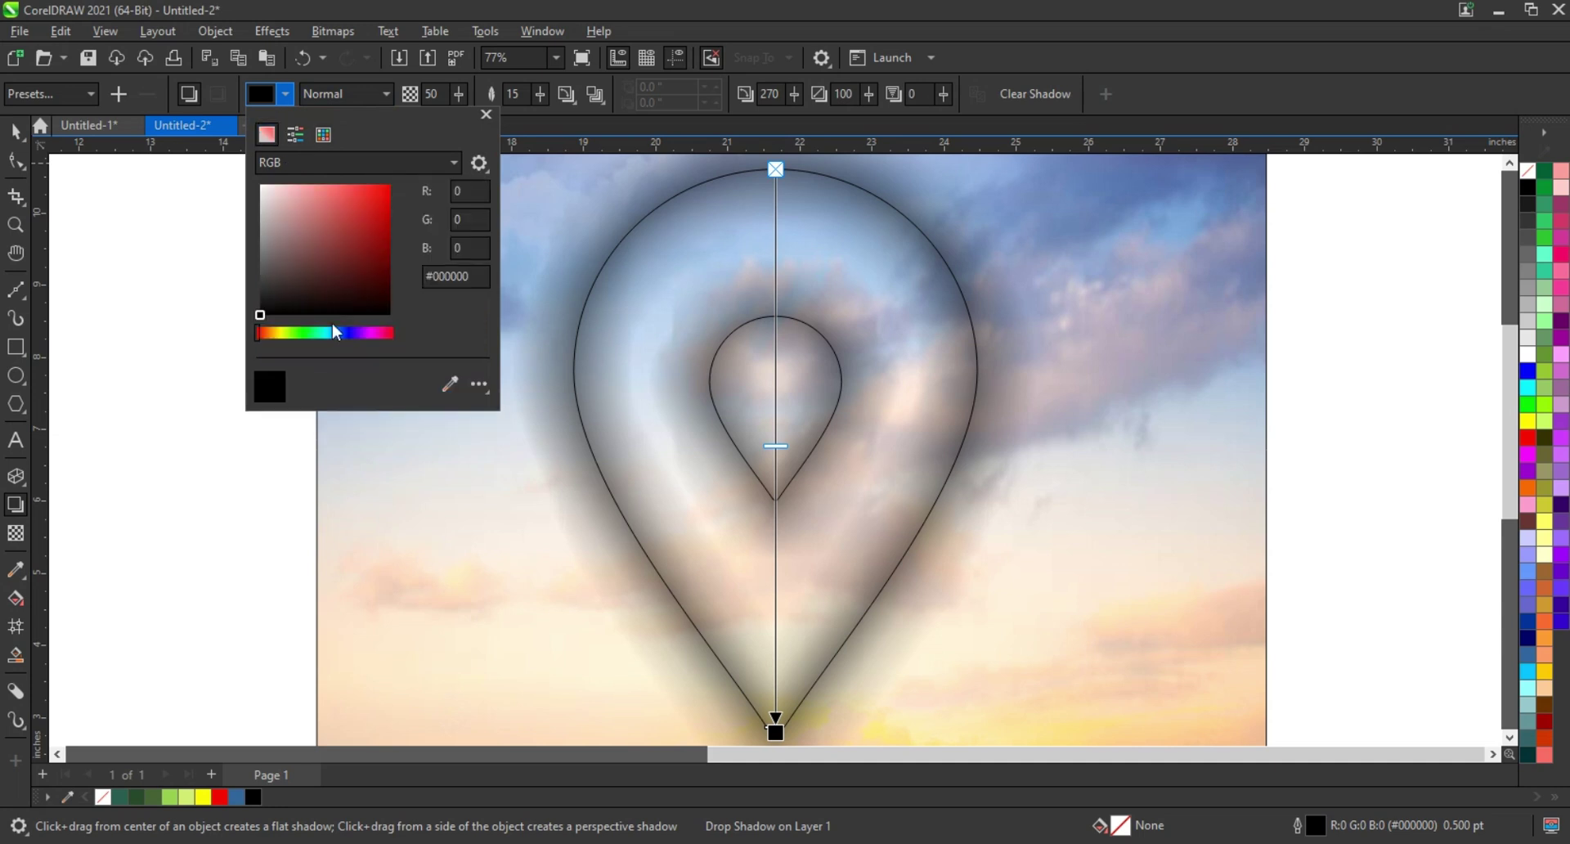
{"action": "left_click", "coordinate": [766, 590]}
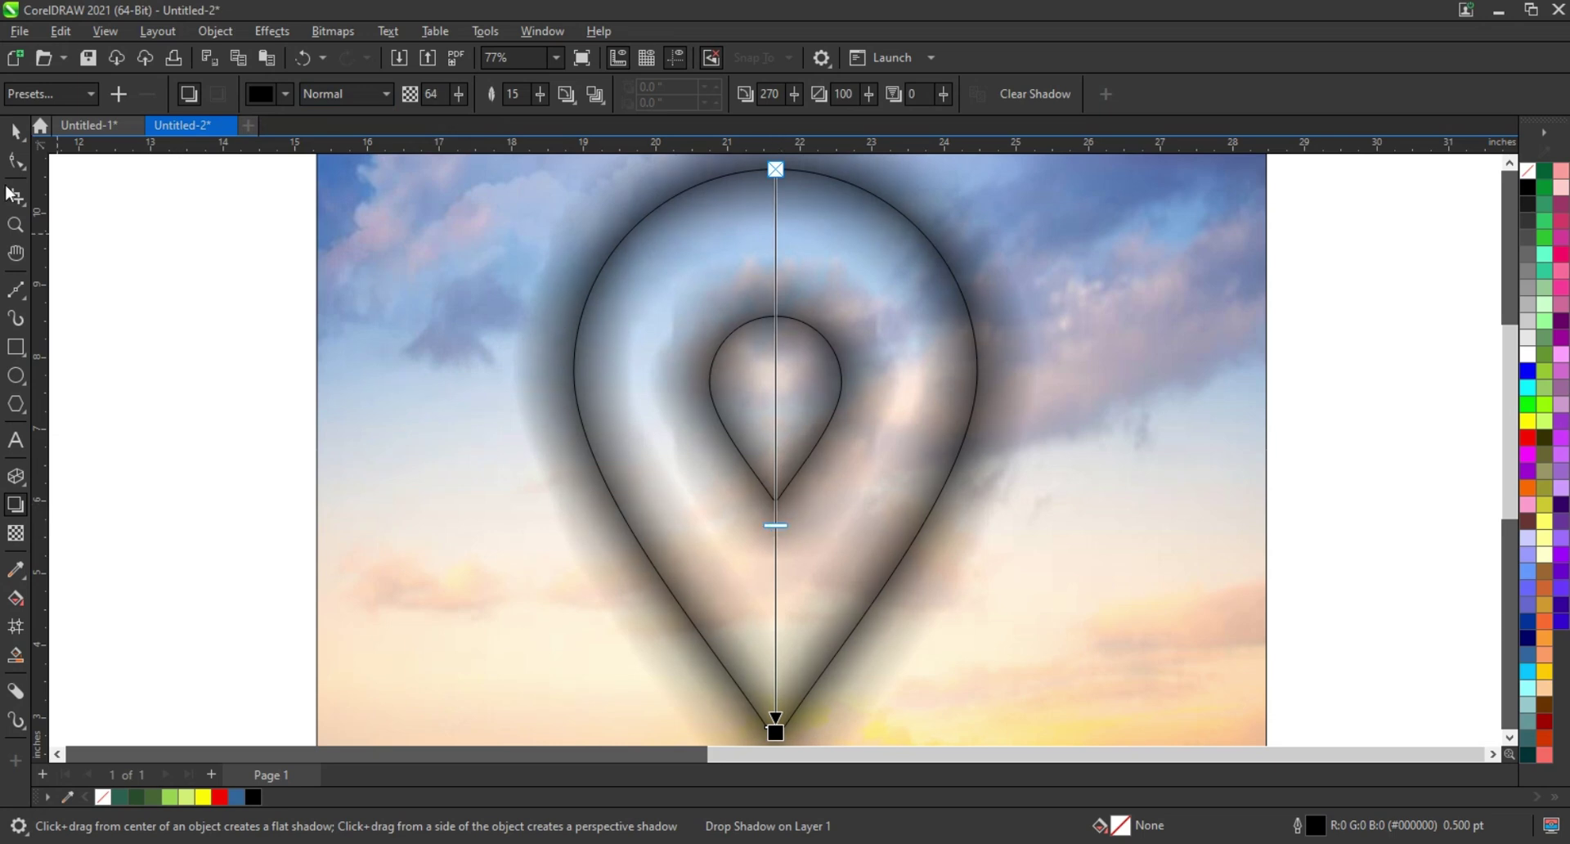
{"action": "left_click", "coordinate": [16, 138]}
{"action": "left_click", "coordinate": [215, 32]}
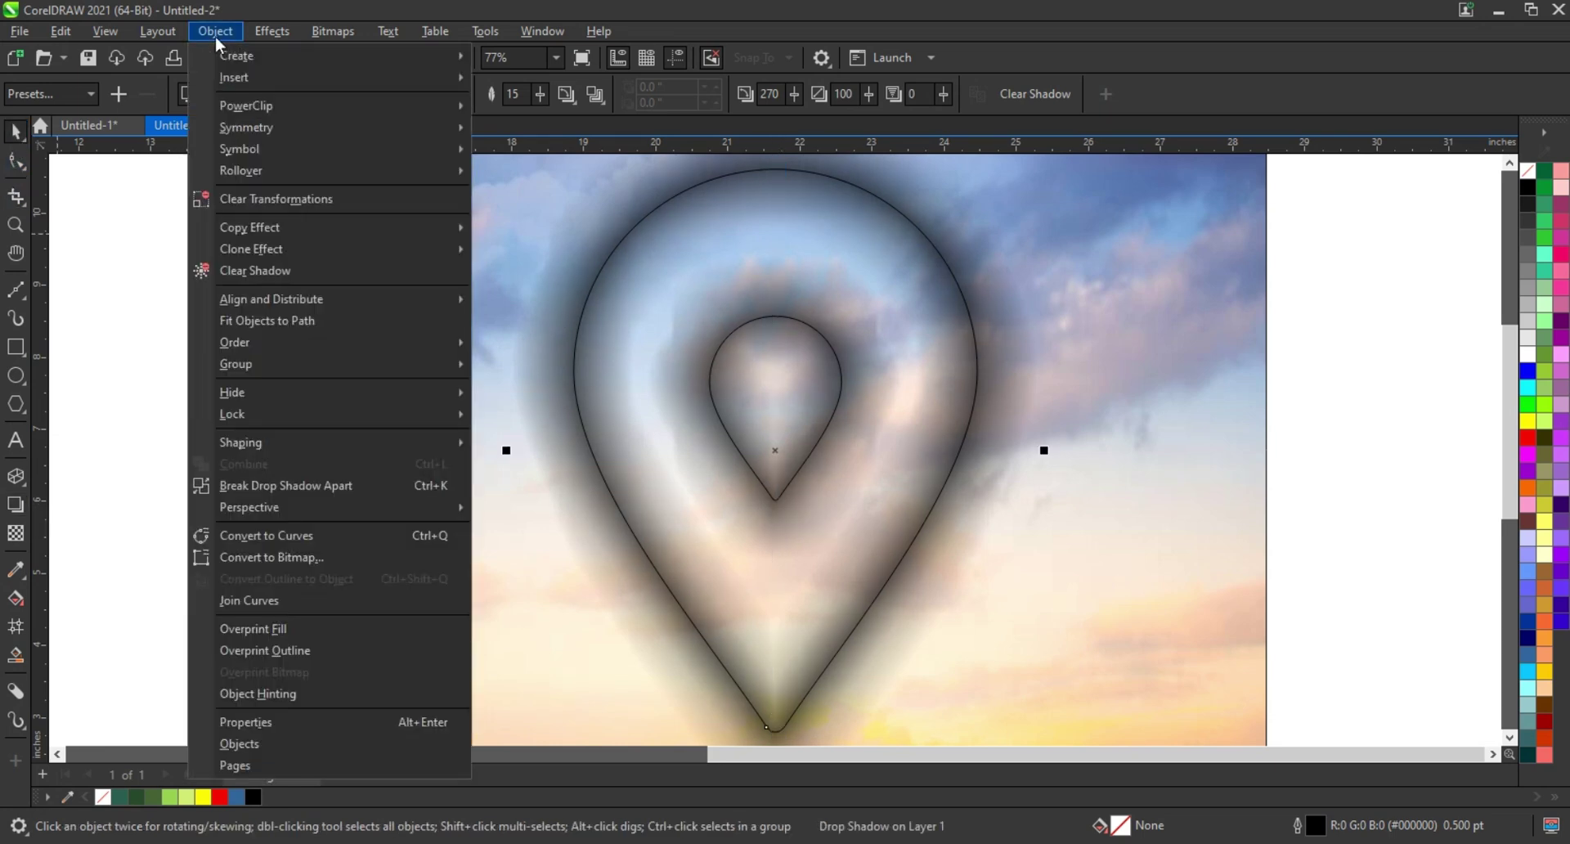
Step: Break the drop shadow apart and PowerClip the shadow inside the pin as inner shading
{"action": "left_click", "coordinate": [264, 486]}
{"action": "left_click", "coordinate": [1033, 446]}
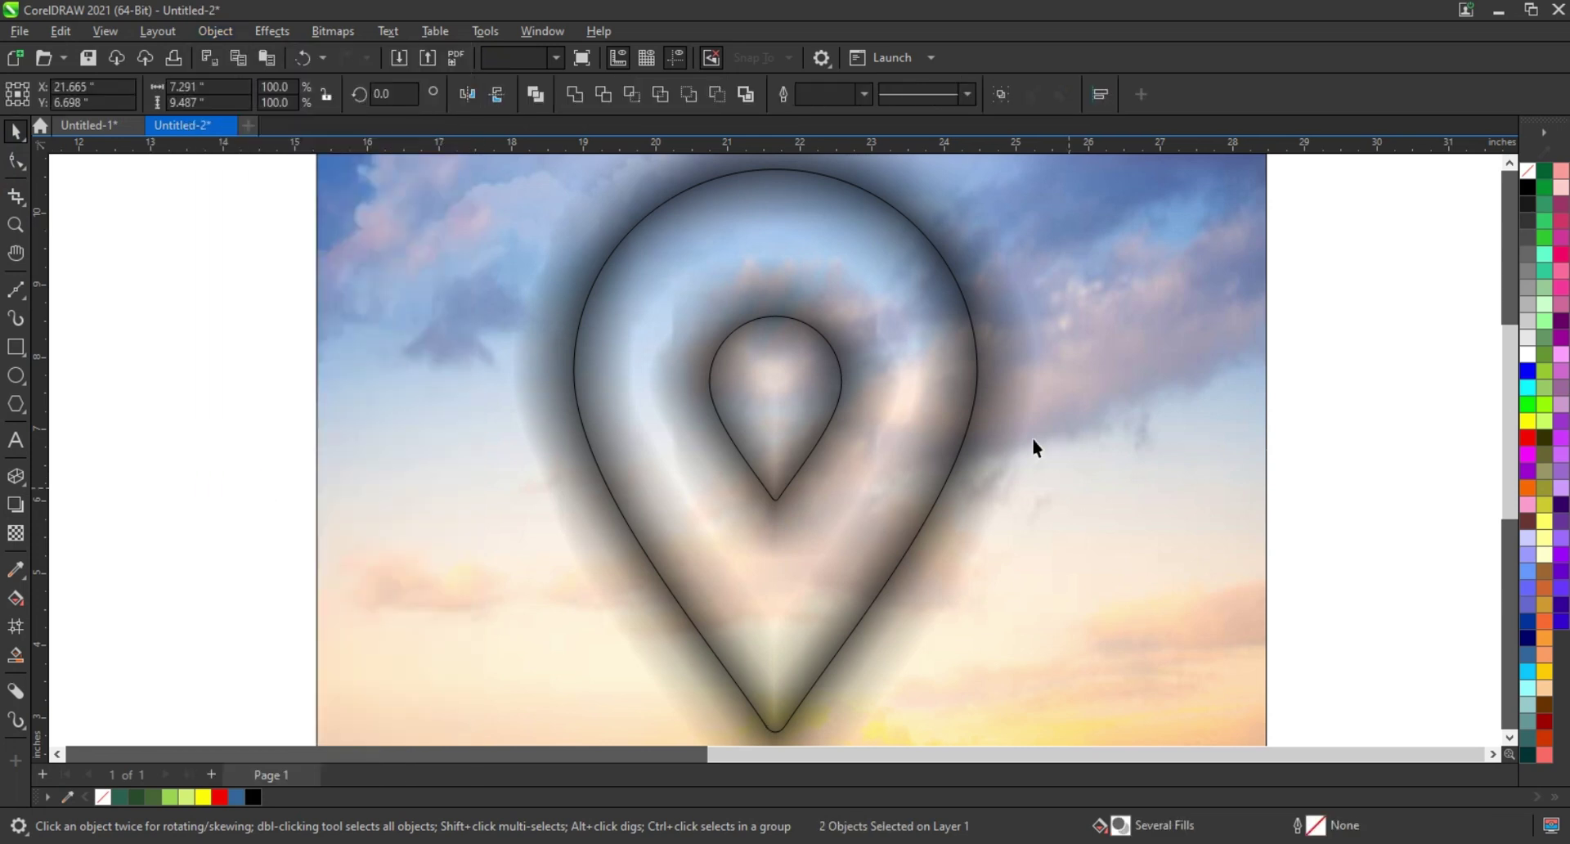
{"action": "left_click", "coordinate": [1022, 422]}
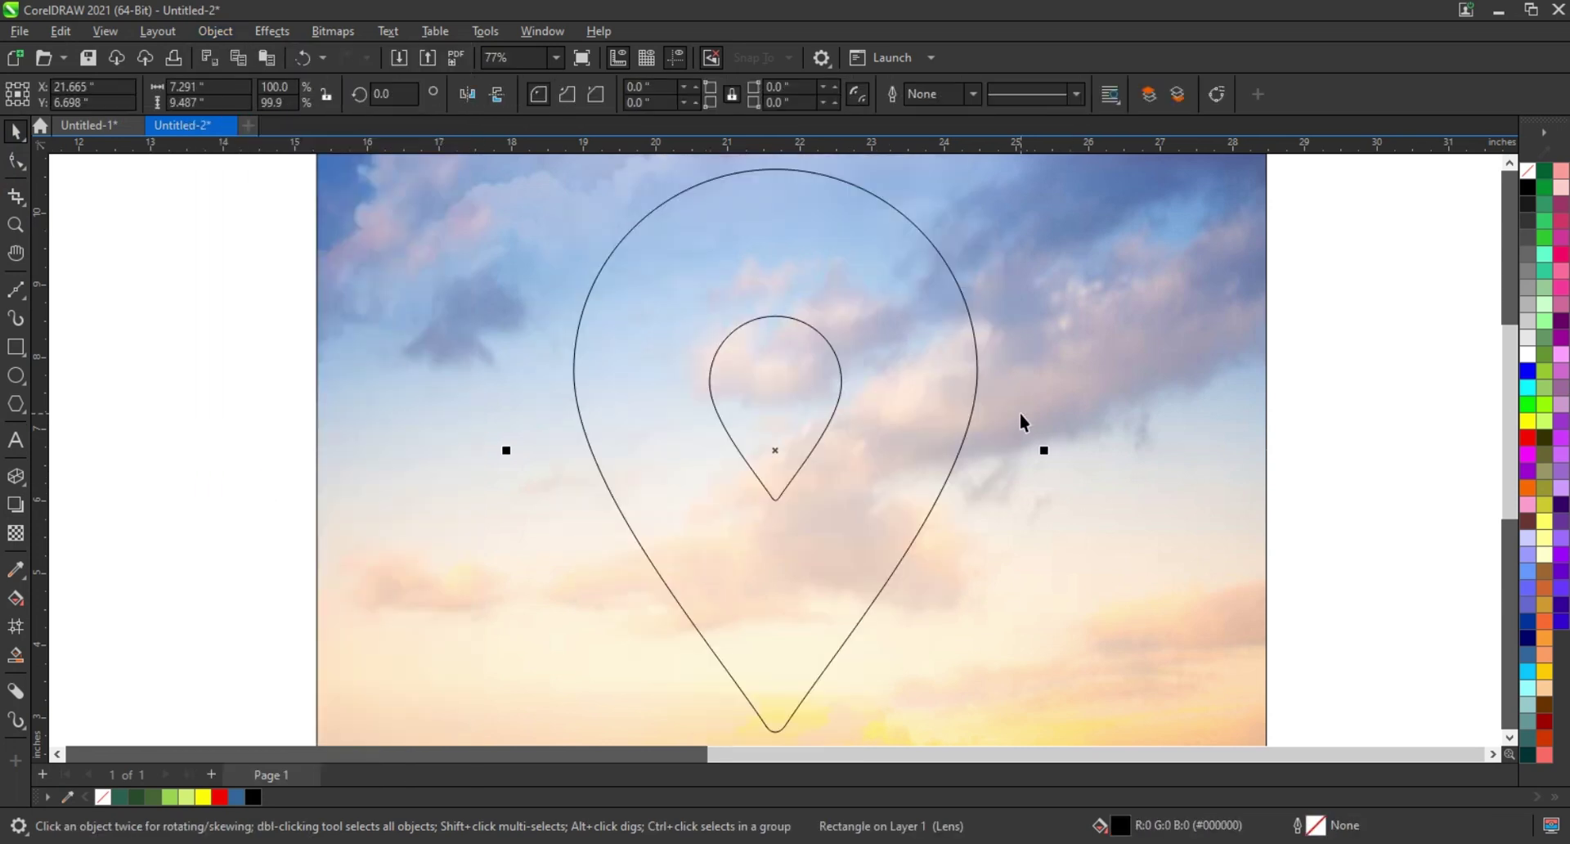
{"action": "right_click", "coordinate": [1023, 414]}
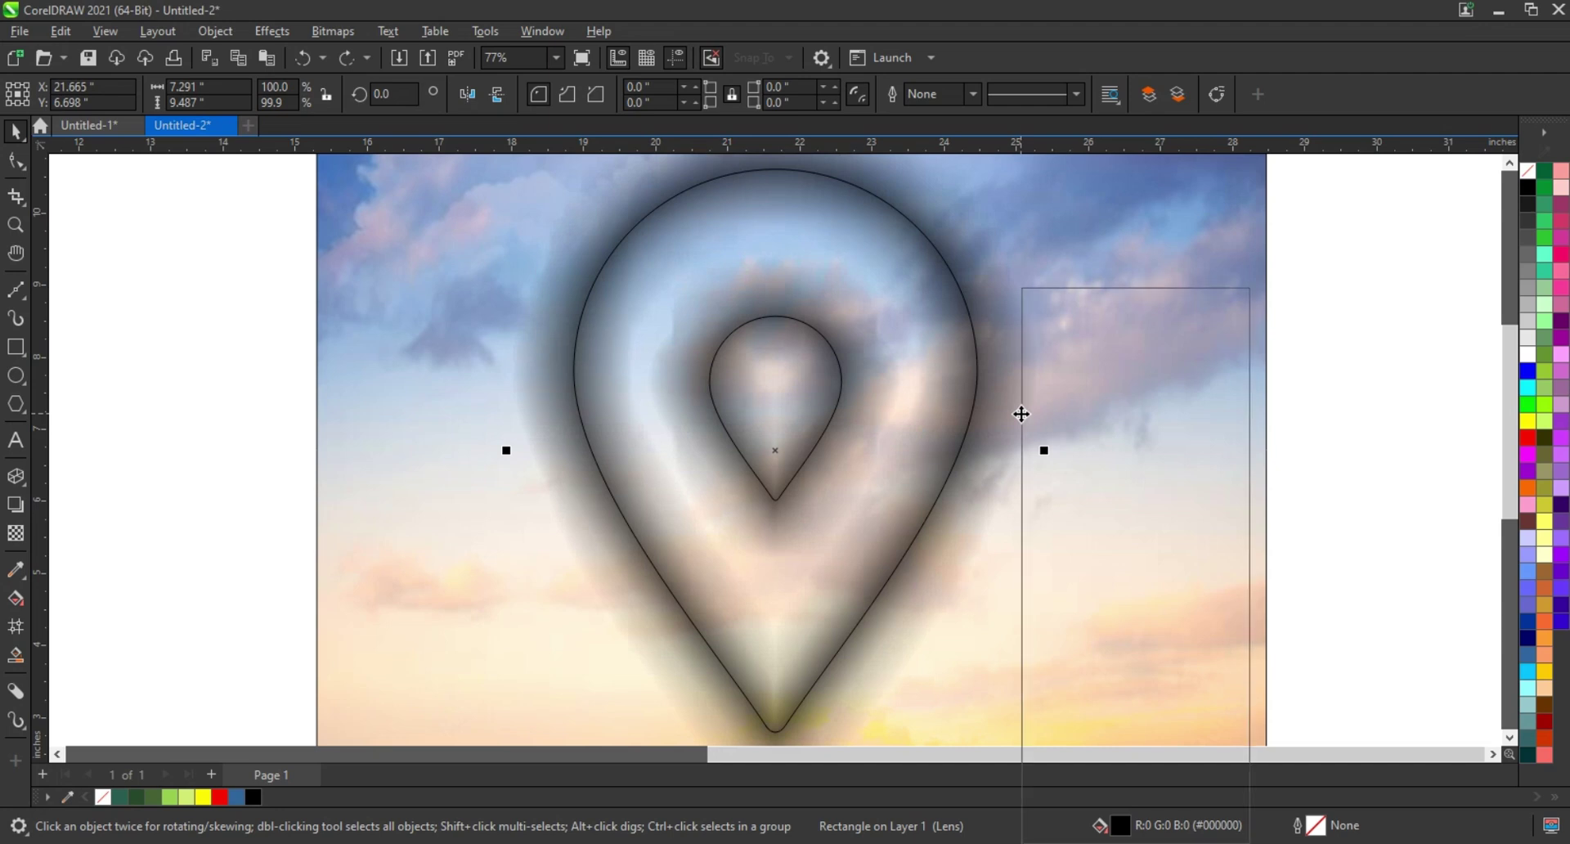
{"action": "left_click", "coordinate": [1078, 501]}
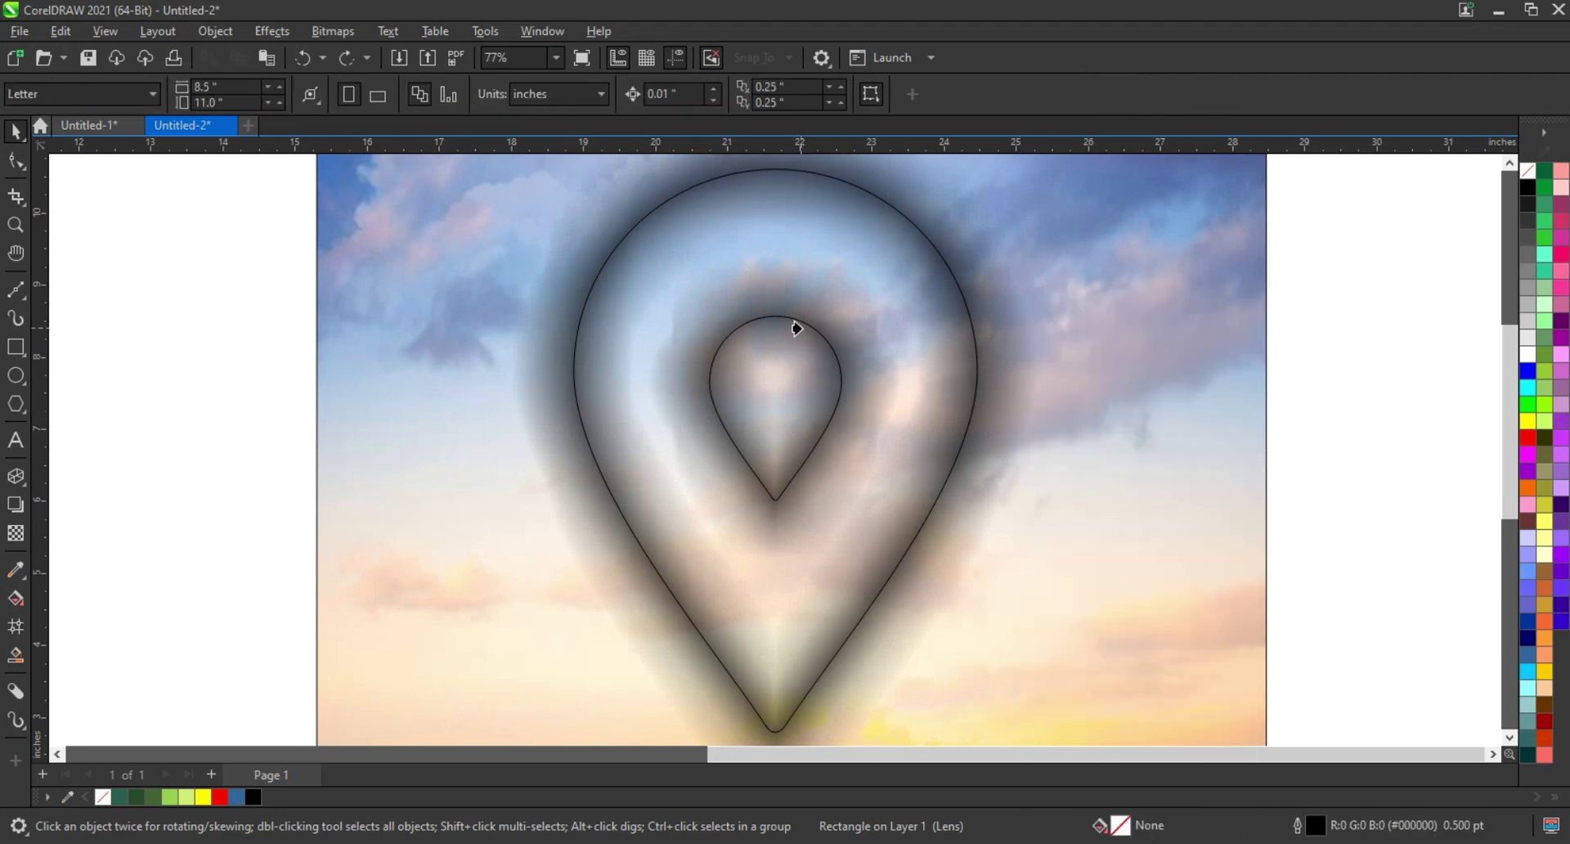
{"action": "left_click", "coordinate": [802, 325]}
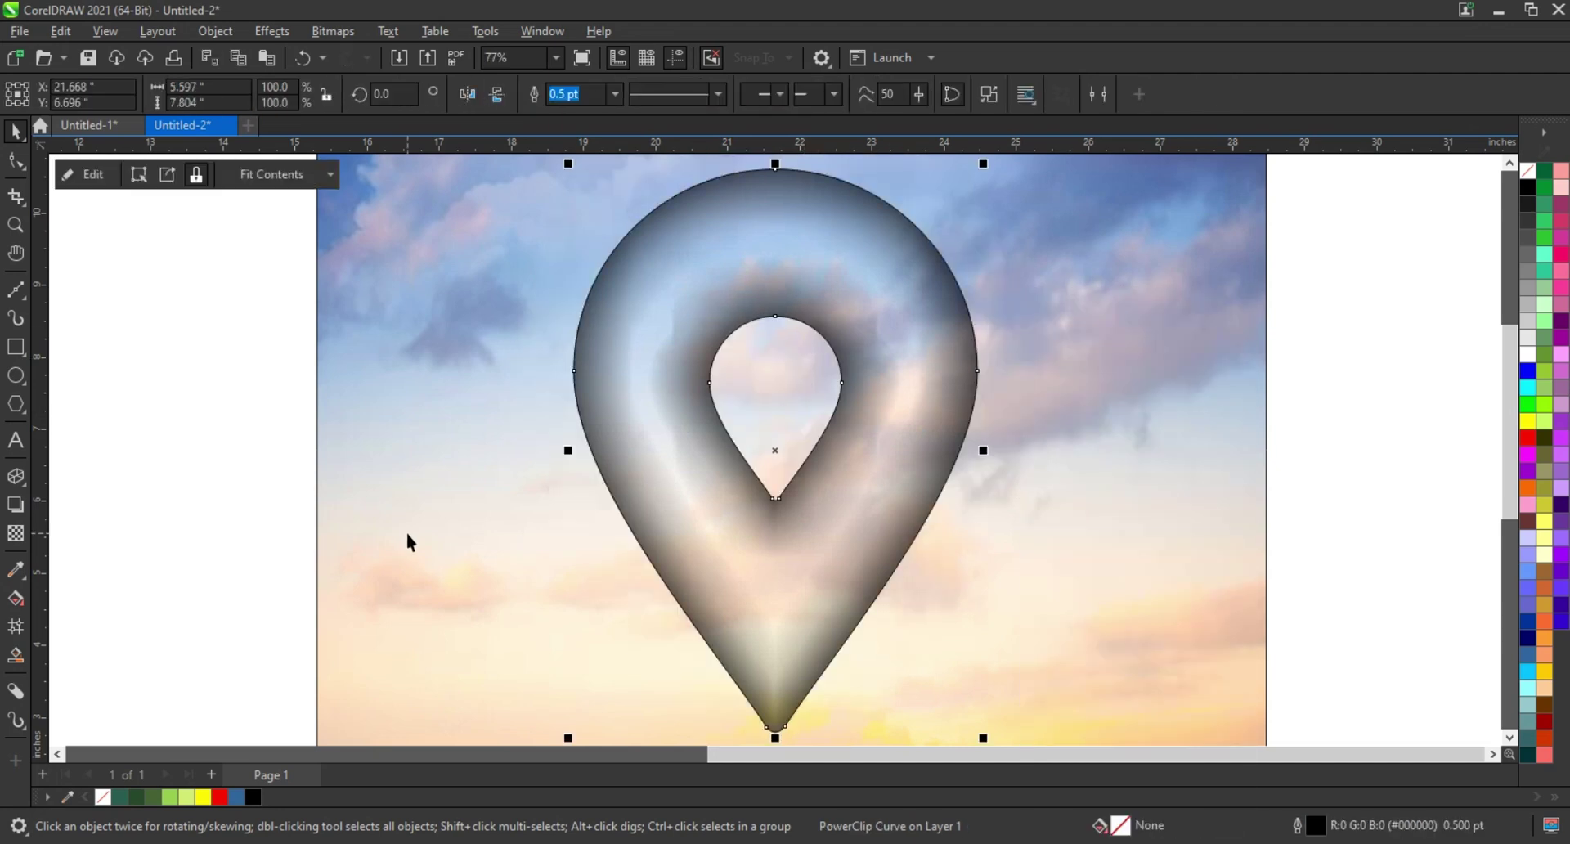
Step: Fill the pin dark green (#2B624D) with no outline, then zoom in on it
{"action": "left_click", "coordinate": [118, 799]}
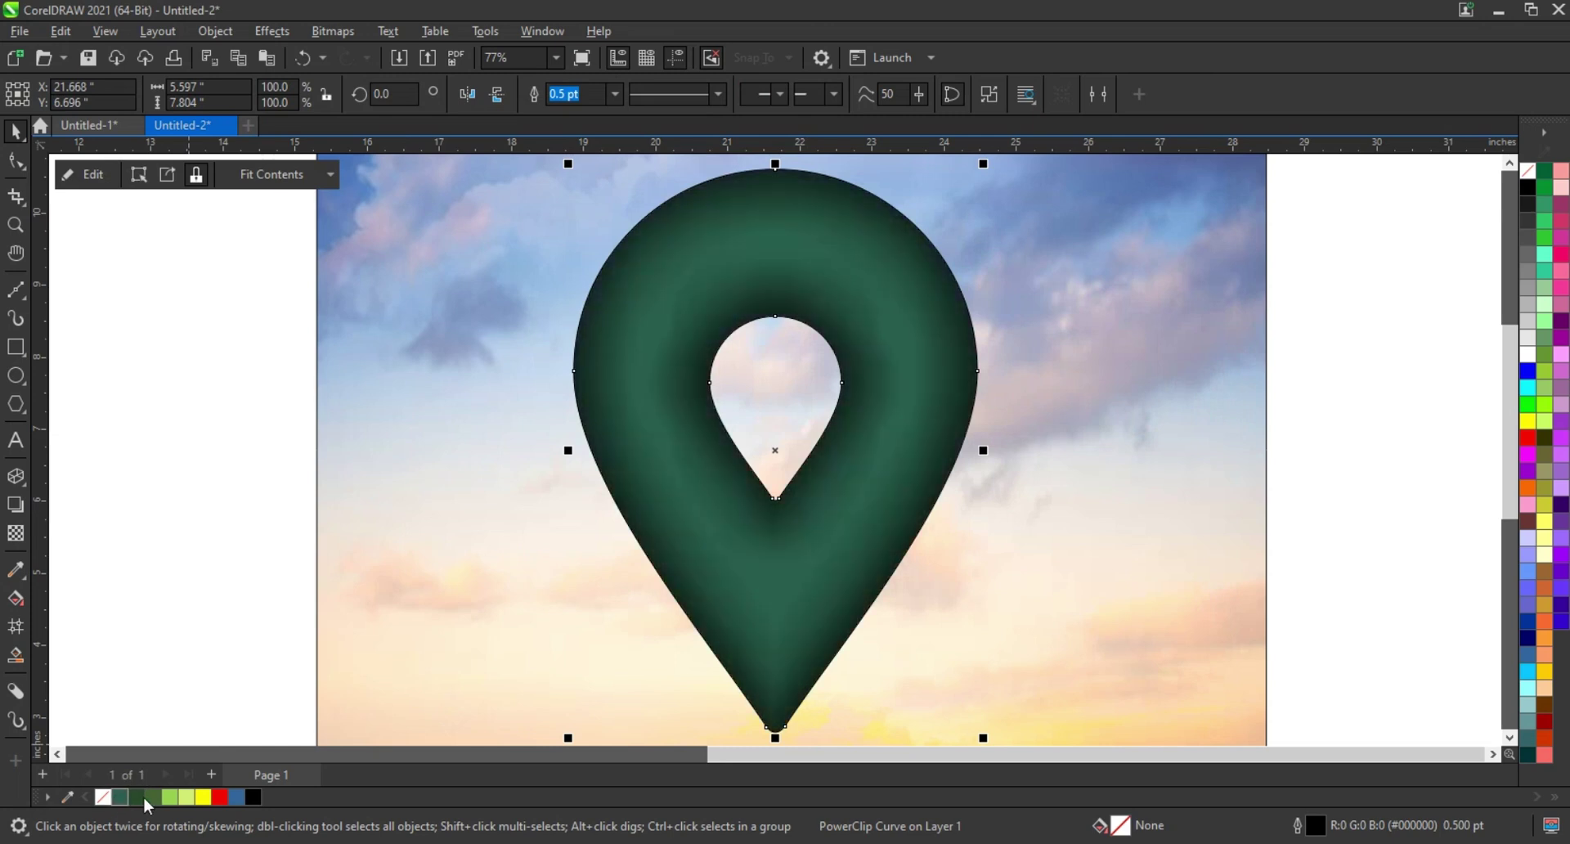
{"action": "right_click", "coordinate": [1528, 170]}
{"action": "left_click", "coordinate": [1443, 180]}
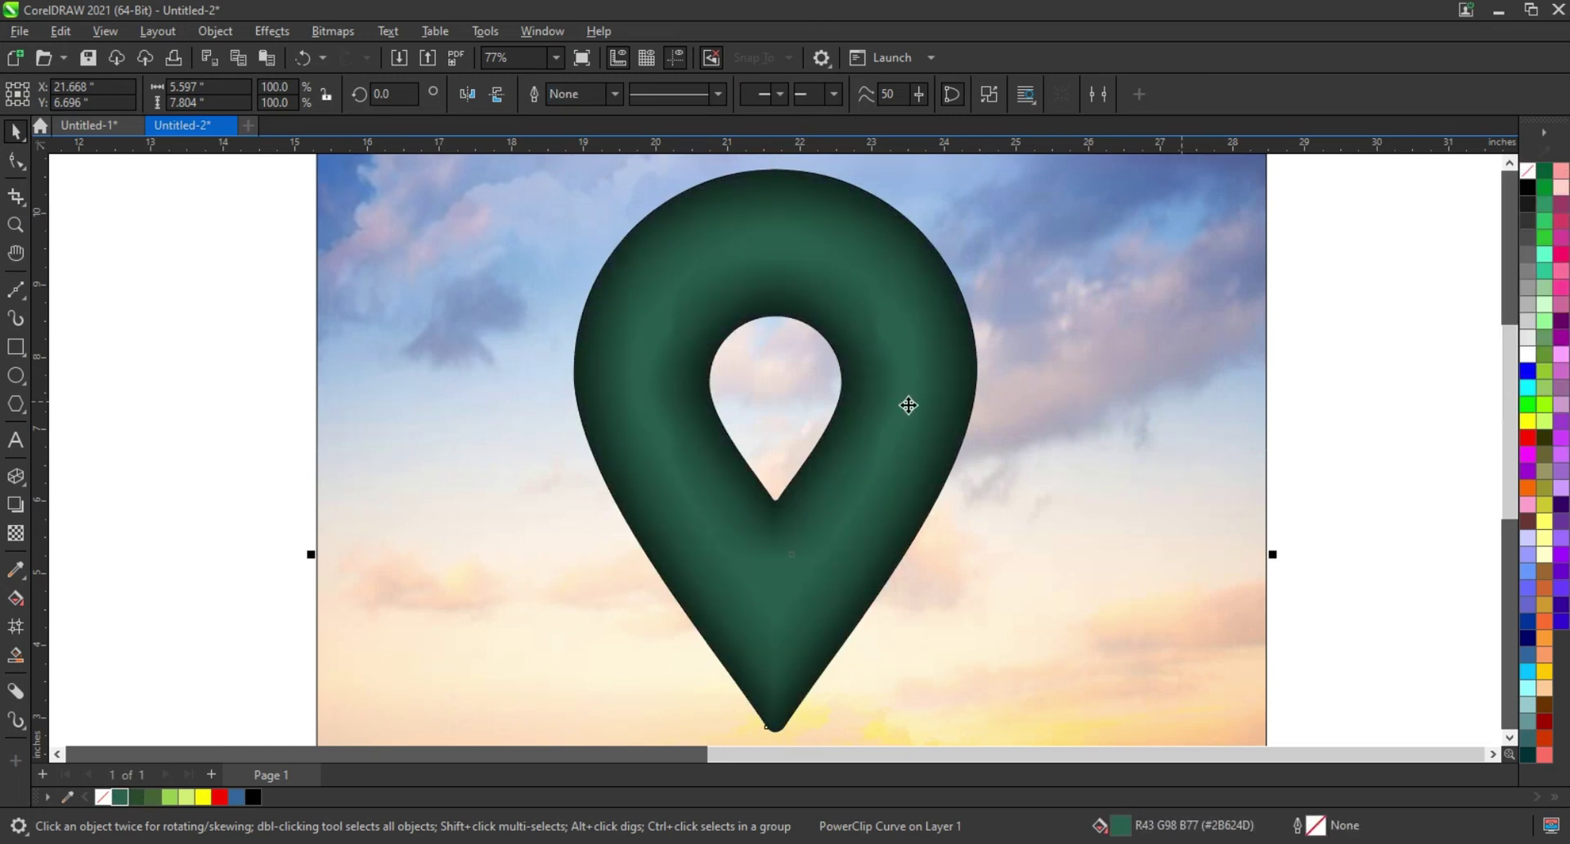
{"action": "scroll", "coordinate": [688, 406], "scroll_direction": "down", "scroll_amount": 2}
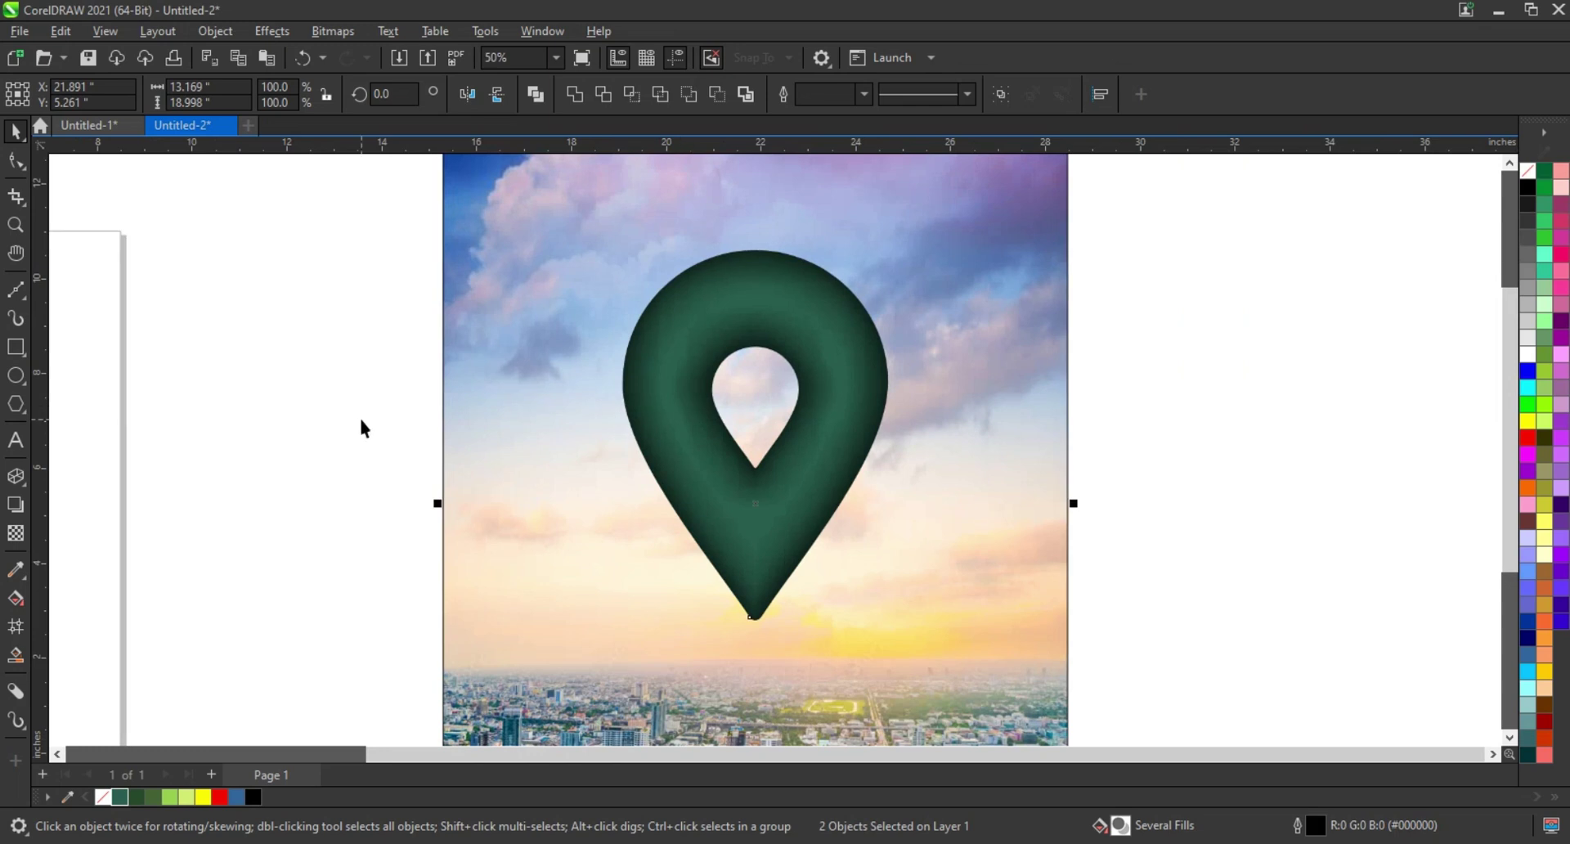
{"action": "left_click", "coordinate": [422, 421]}
{"action": "scroll", "coordinate": [422, 421], "scroll_direction": "down", "scroll_amount": 1}
{"action": "left_click", "coordinate": [10, 231]}
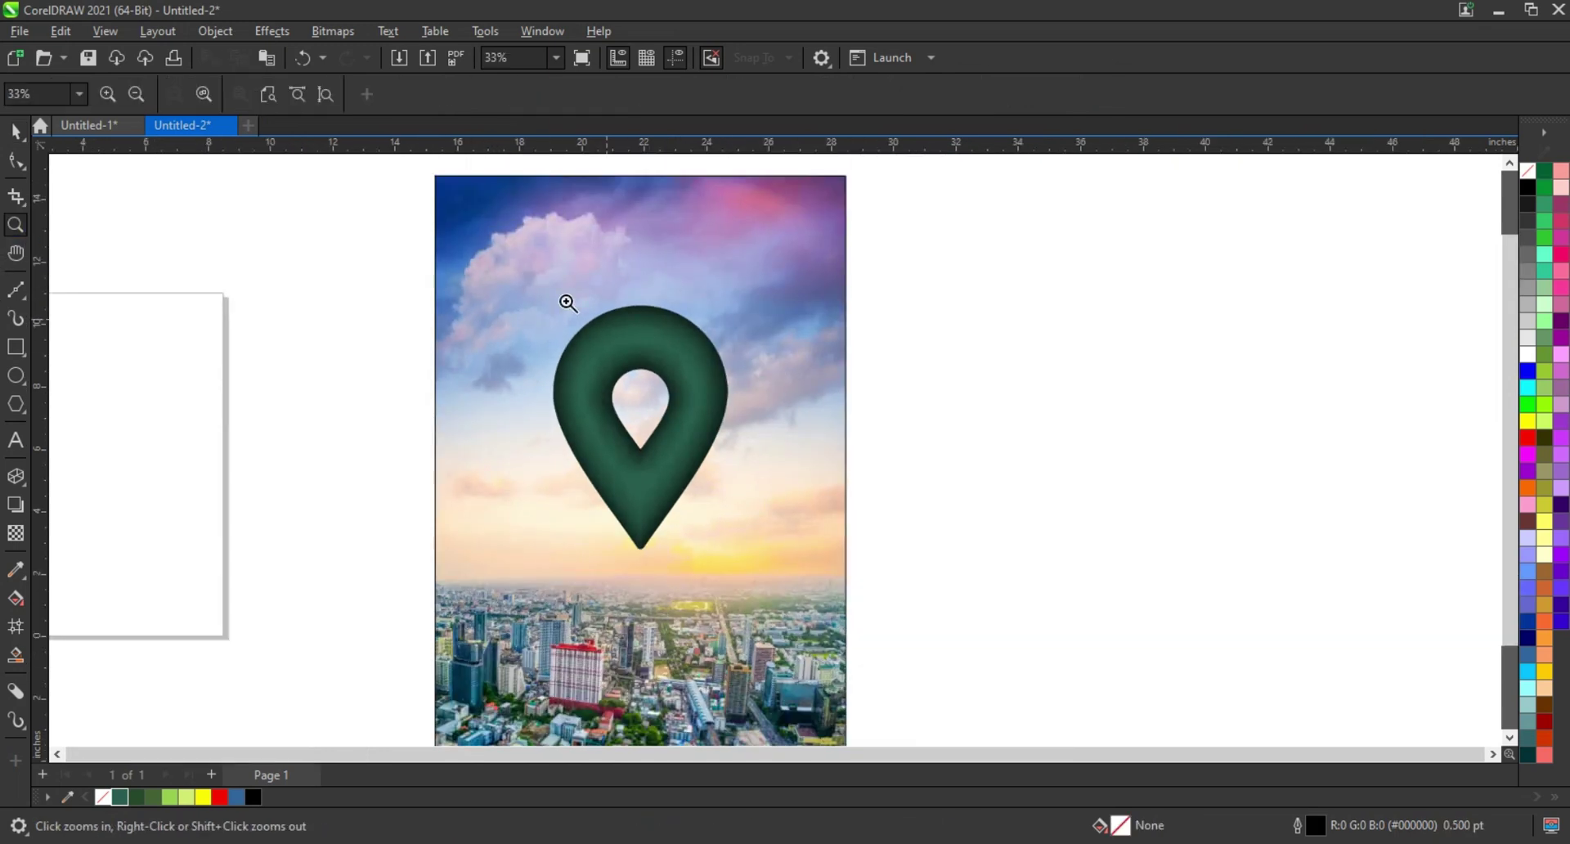
{"action": "left_click_drag", "start_coordinate": [882, 589], "coordinate": [882, 588]}
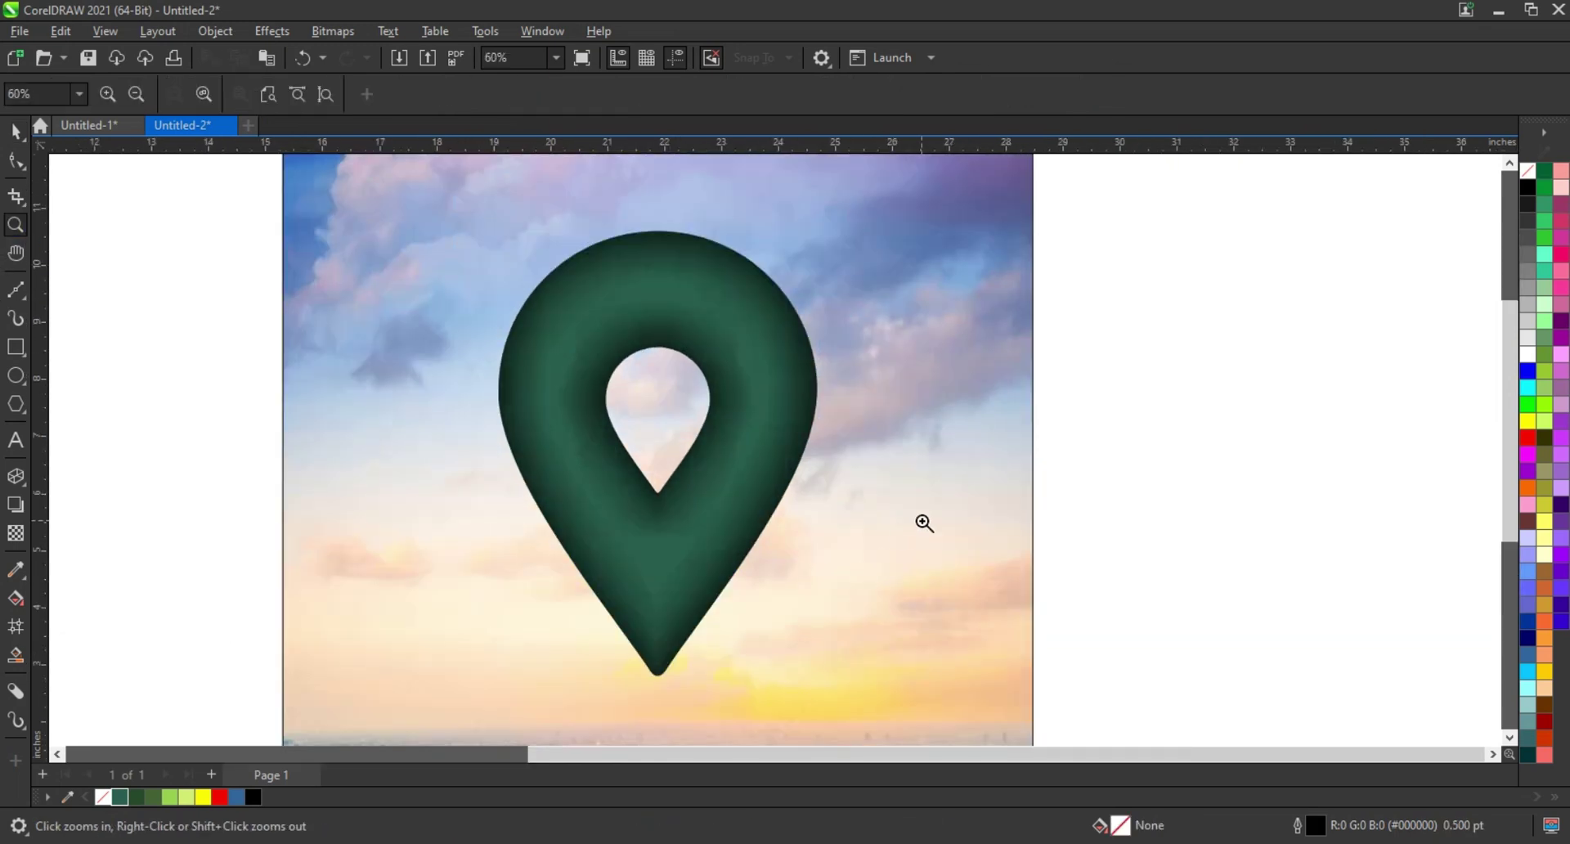
Step: Place a pin copy to the right and extract its clipped contents
{"action": "key", "text": "space"}
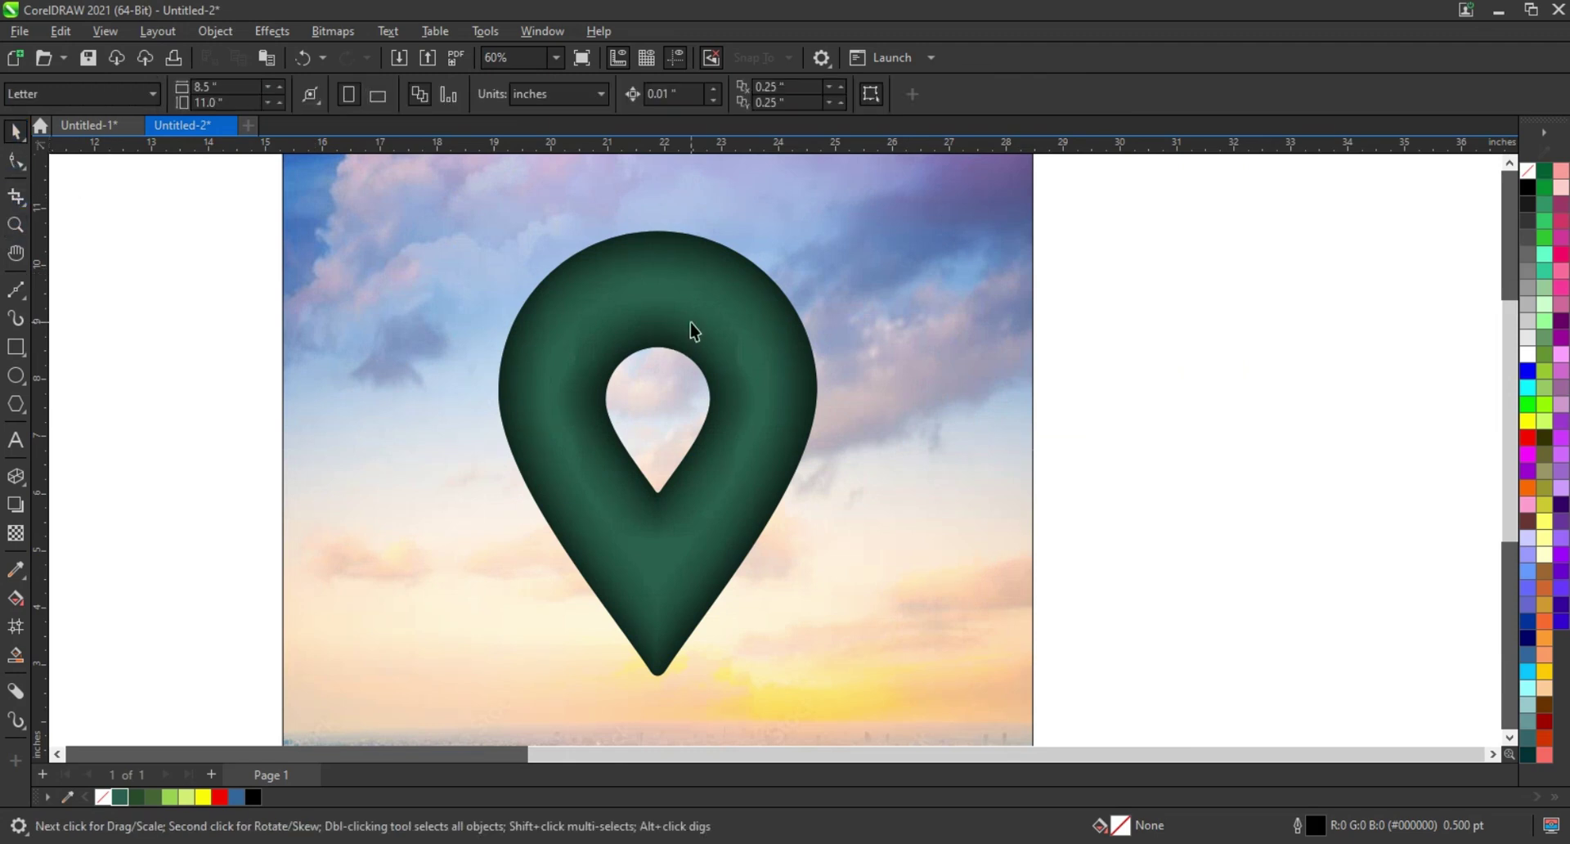
{"action": "left_click", "coordinate": [690, 333]}
{"action": "left_click_drag", "start_coordinate": [729, 358], "coordinate": [1096, 374]}
{"action": "right_click", "coordinate": [1105, 350]}
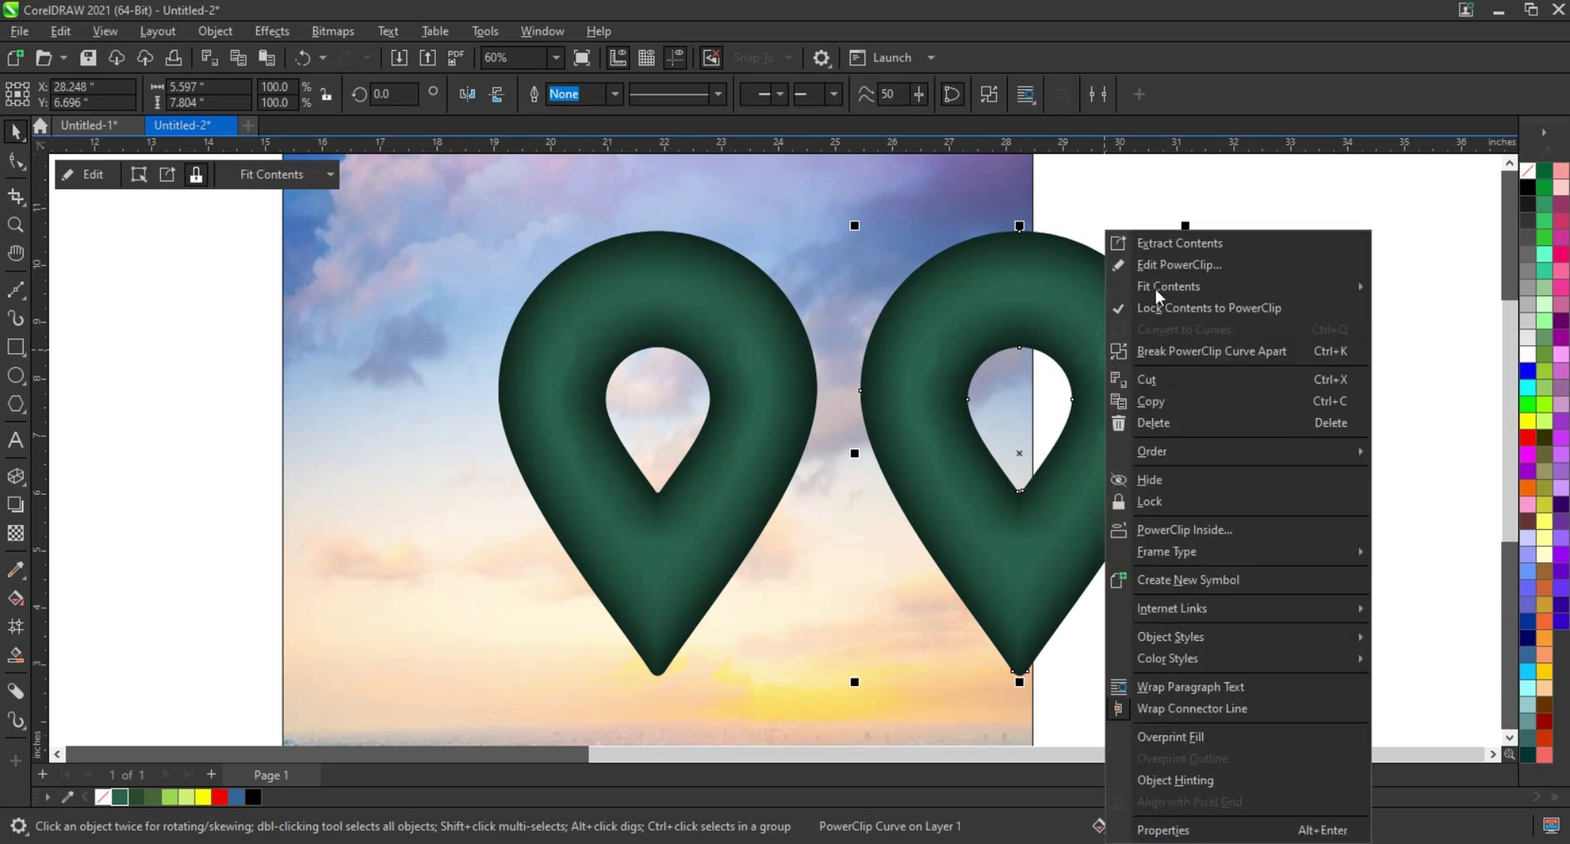
{"action": "left_click", "coordinate": [1125, 239]}
{"action": "left_click", "coordinate": [1129, 299]}
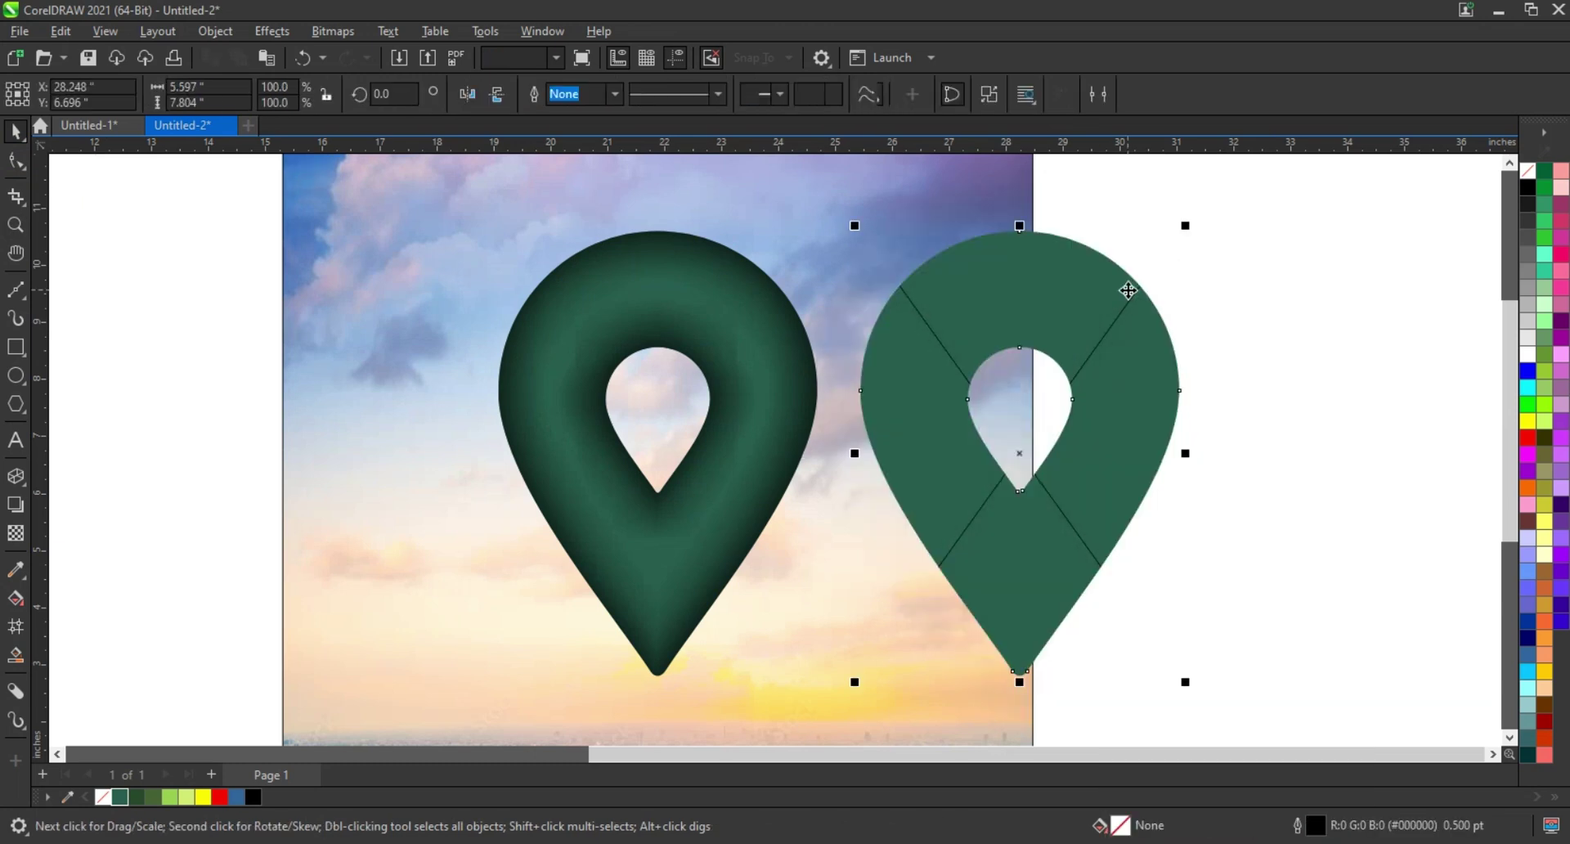
Step: Make the right pin an unfilled outline and remove its empty PowerClip frame
{"action": "left_click", "coordinate": [1530, 186]}
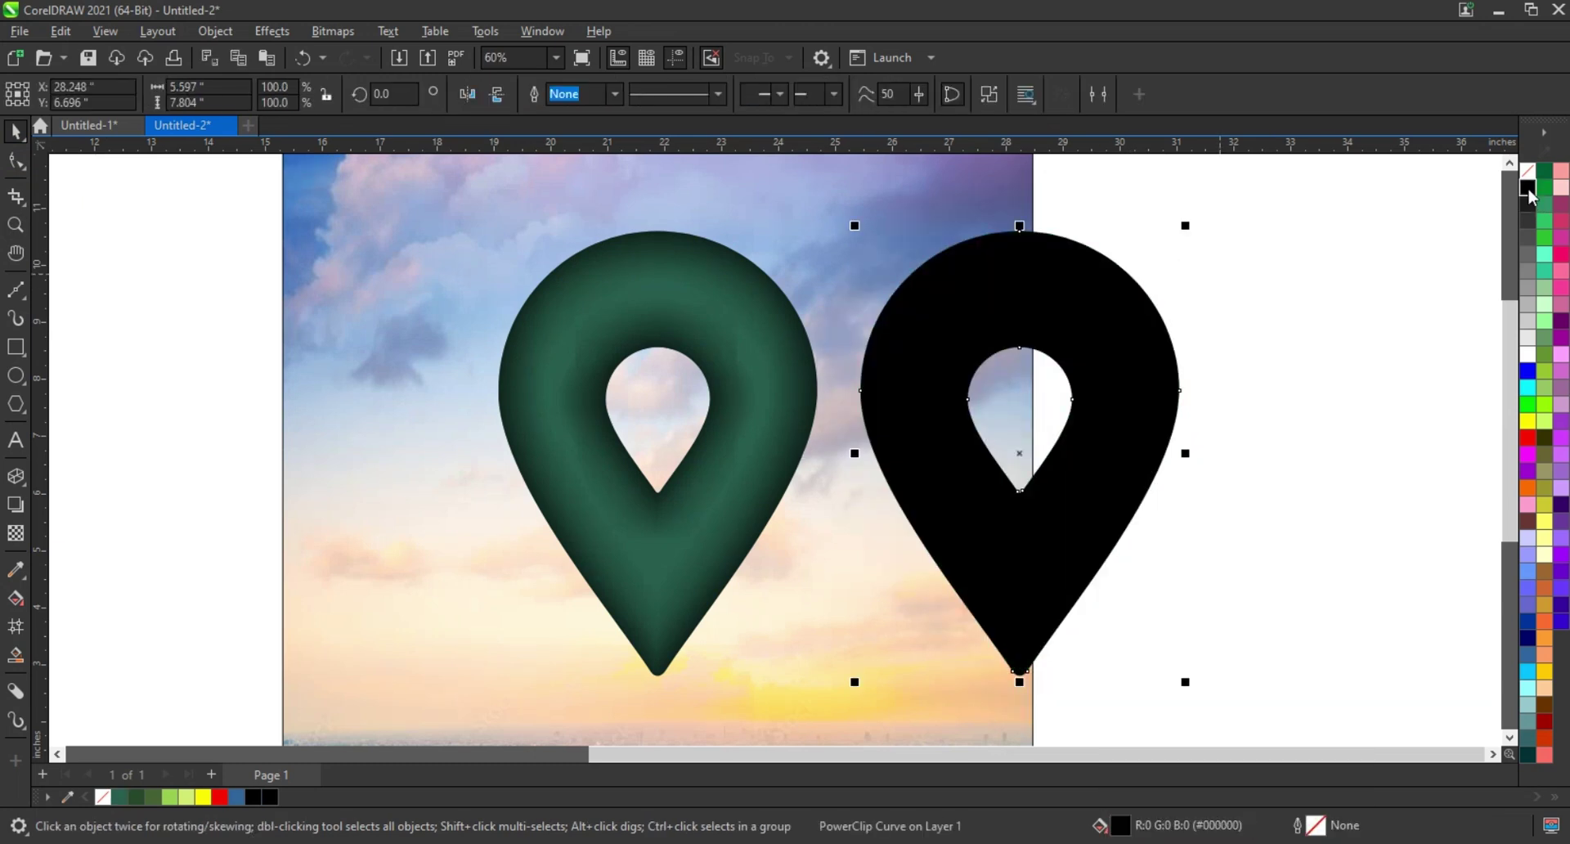
{"action": "right_click", "coordinate": [1529, 186]}
{"action": "left_click", "coordinate": [1439, 200]}
{"action": "left_click", "coordinate": [1528, 170]}
{"action": "right_click", "coordinate": [1024, 293]}
{"action": "mouse_move", "coordinate": [1153, 551]}
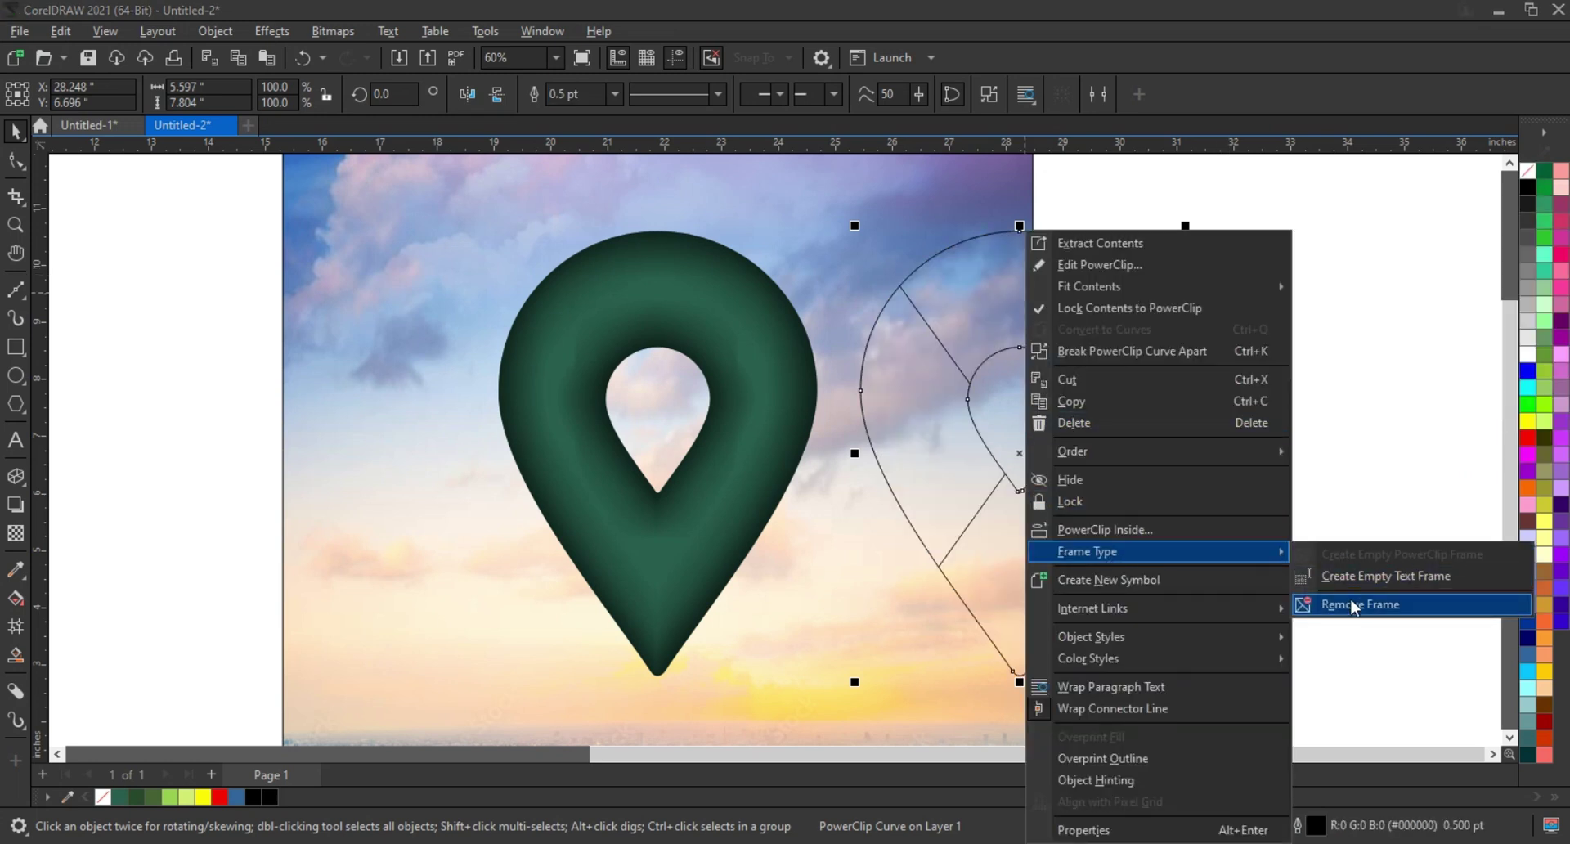
{"action": "left_click", "coordinate": [1358, 605]}
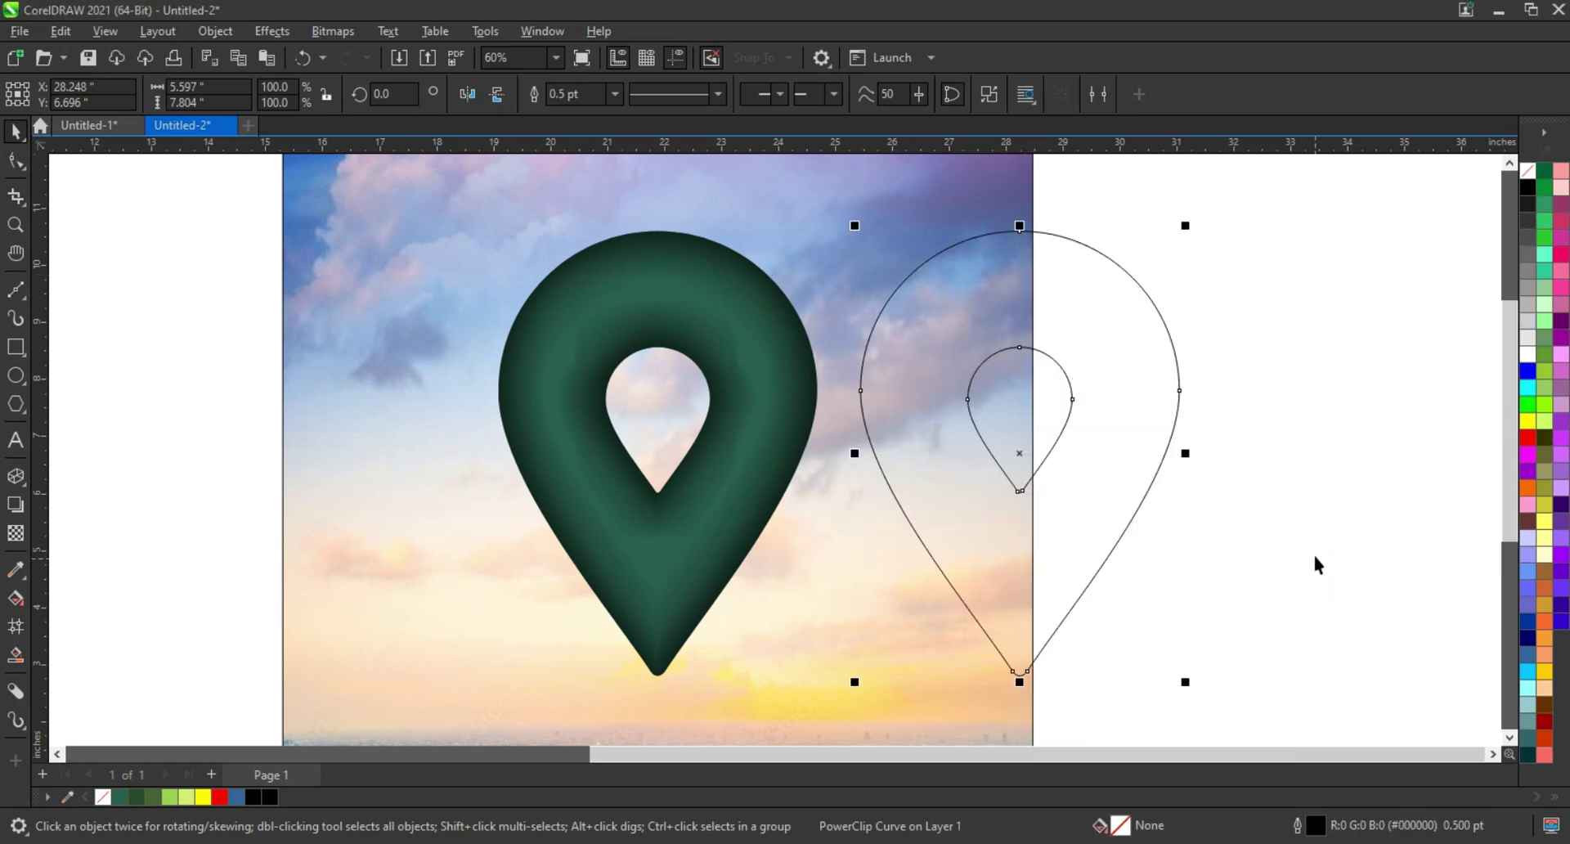
{"action": "left_click", "coordinate": [25, 485]}
{"action": "left_click", "coordinate": [69, 497]}
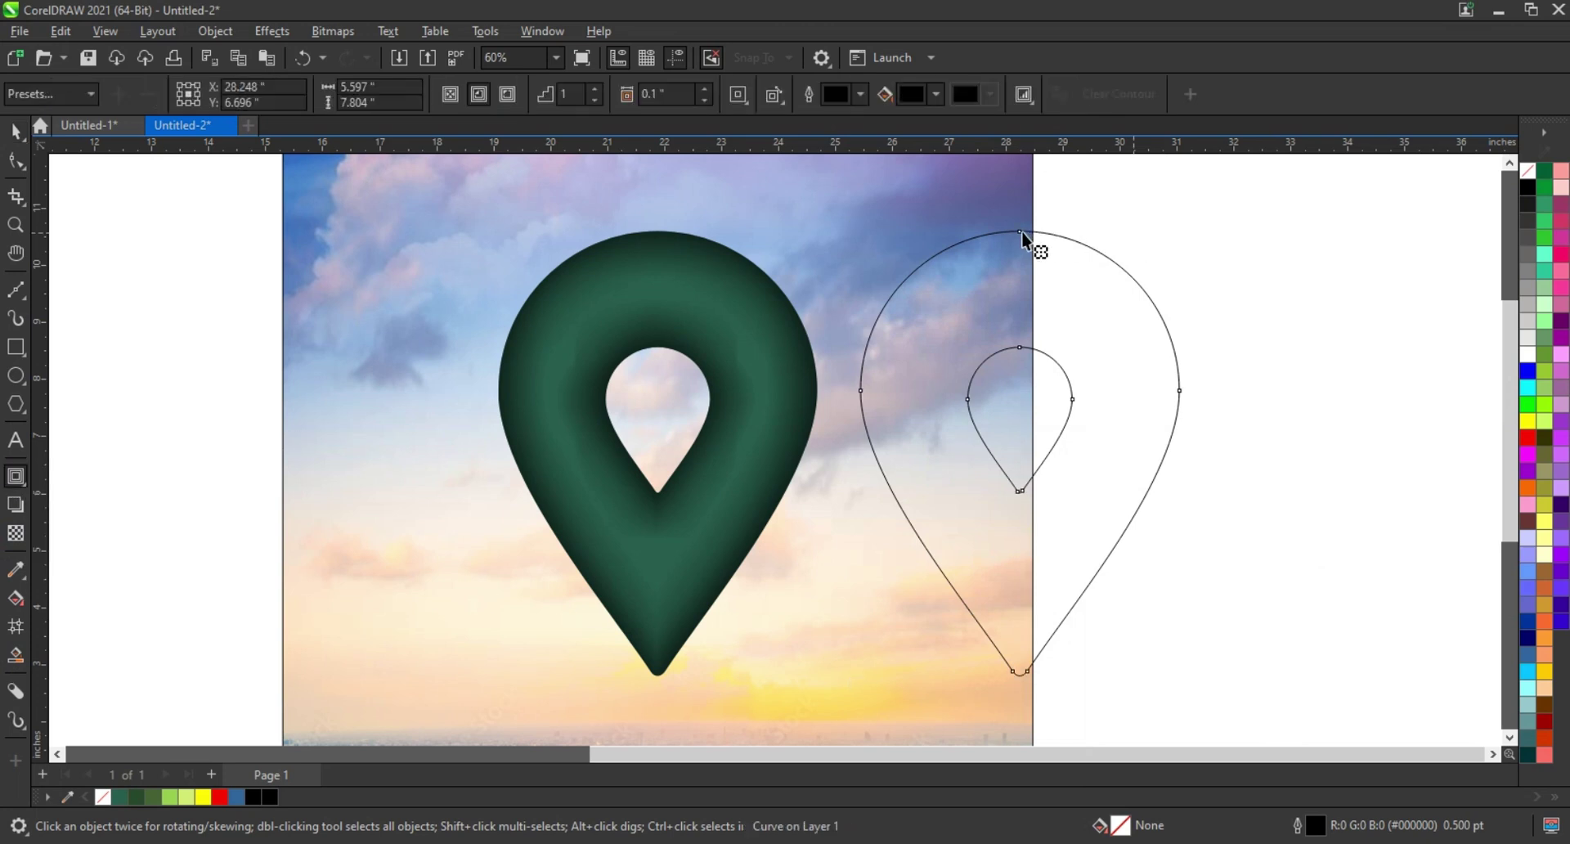
Step: Add a 2-step, 0.382-inch inward contour to the outlined pin
{"action": "left_click_drag", "start_coordinate": [1022, 232], "coordinate": [1023, 264]}
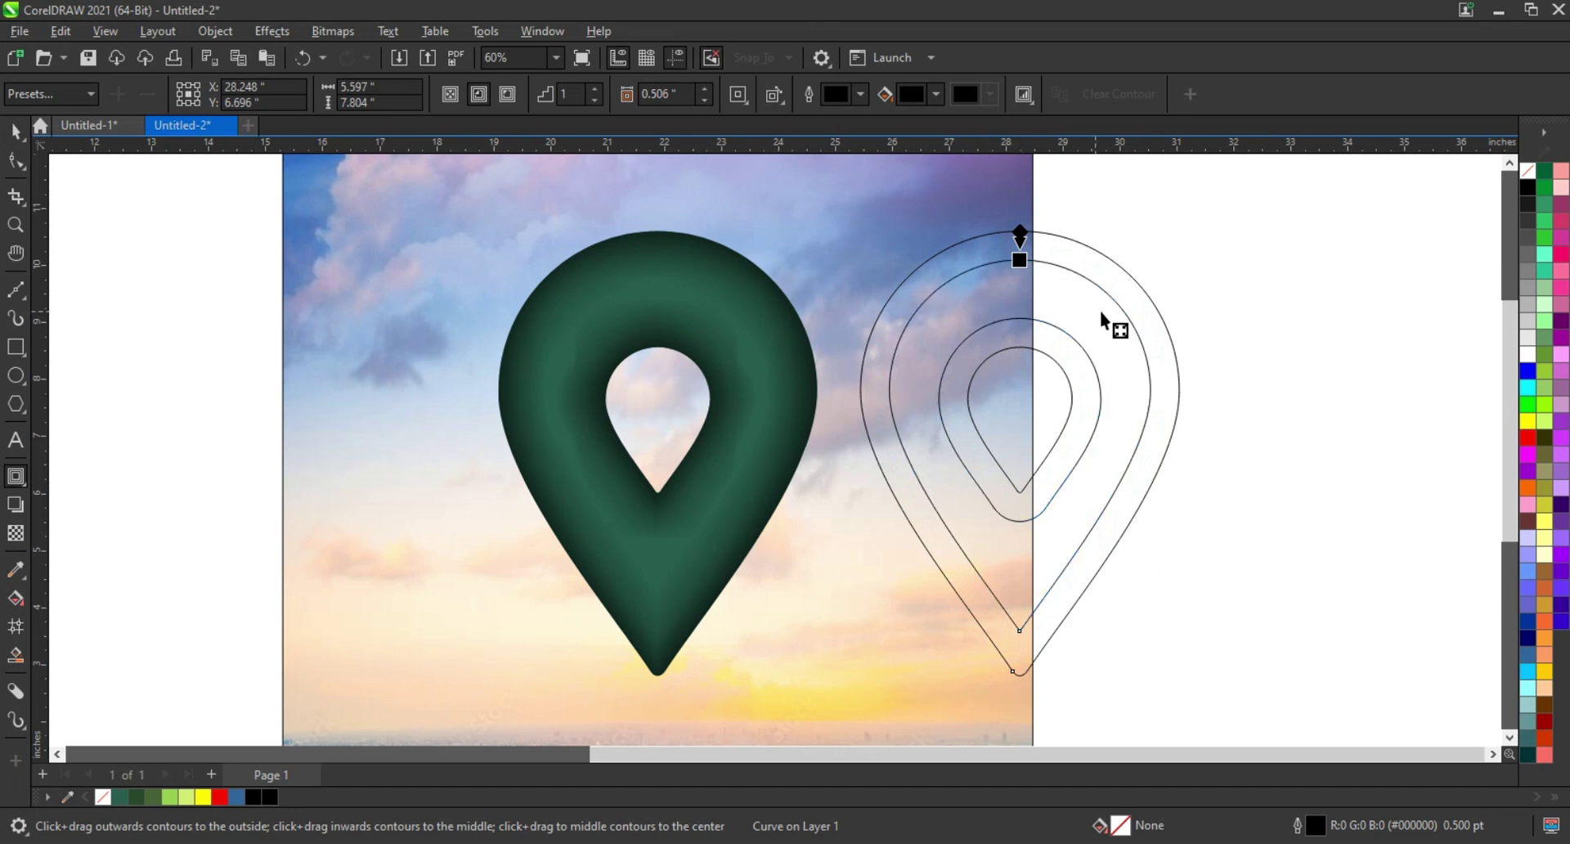
{"action": "double_click", "coordinate": [598, 92]}
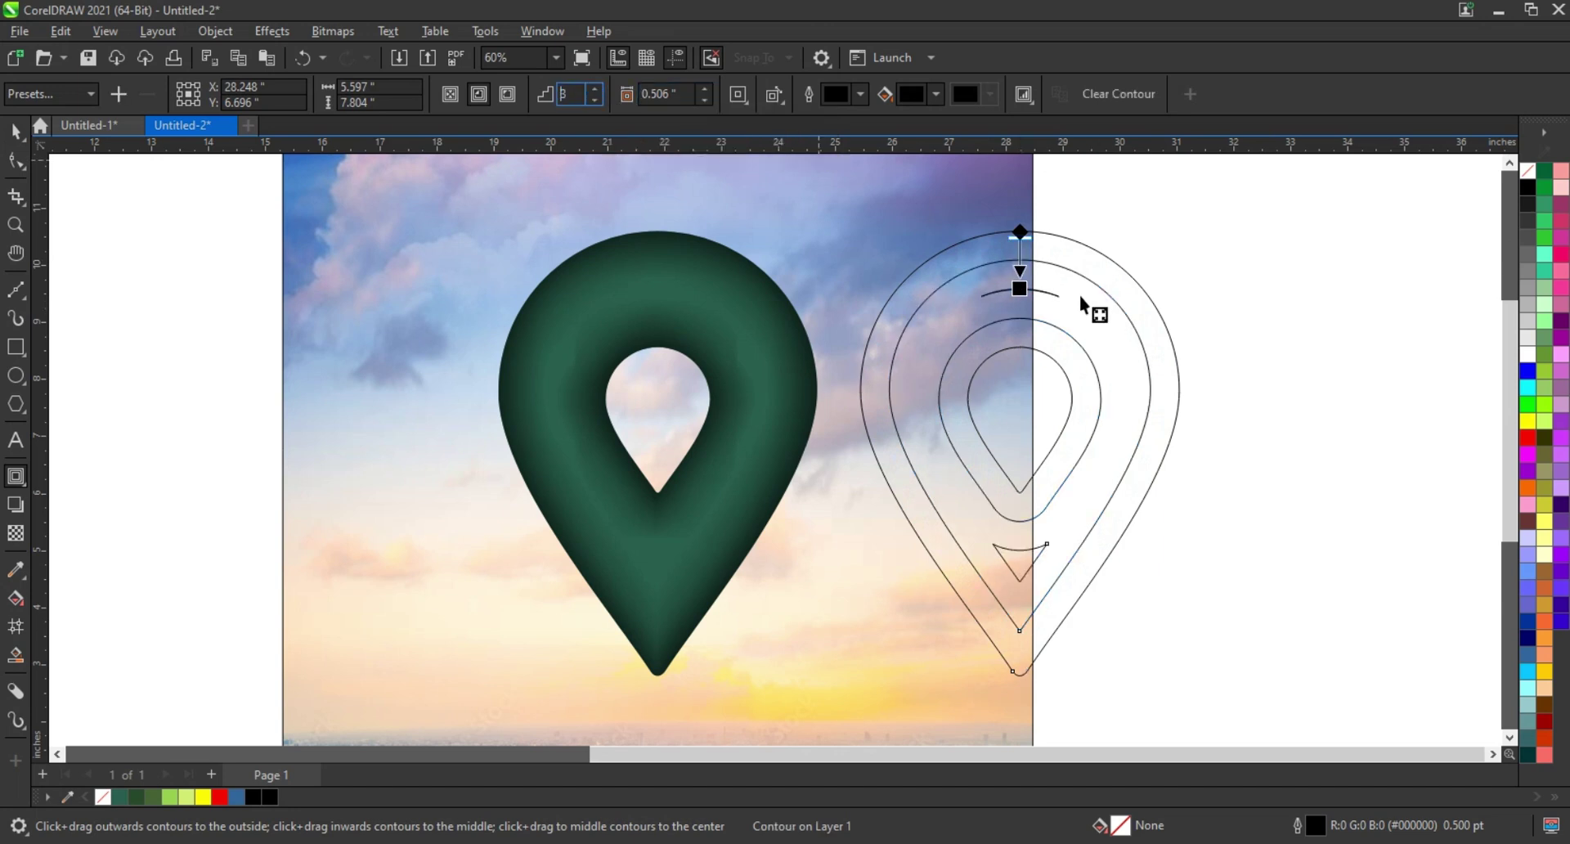
{"action": "left_click_drag", "start_coordinate": [1020, 288], "coordinate": [1032, 281]}
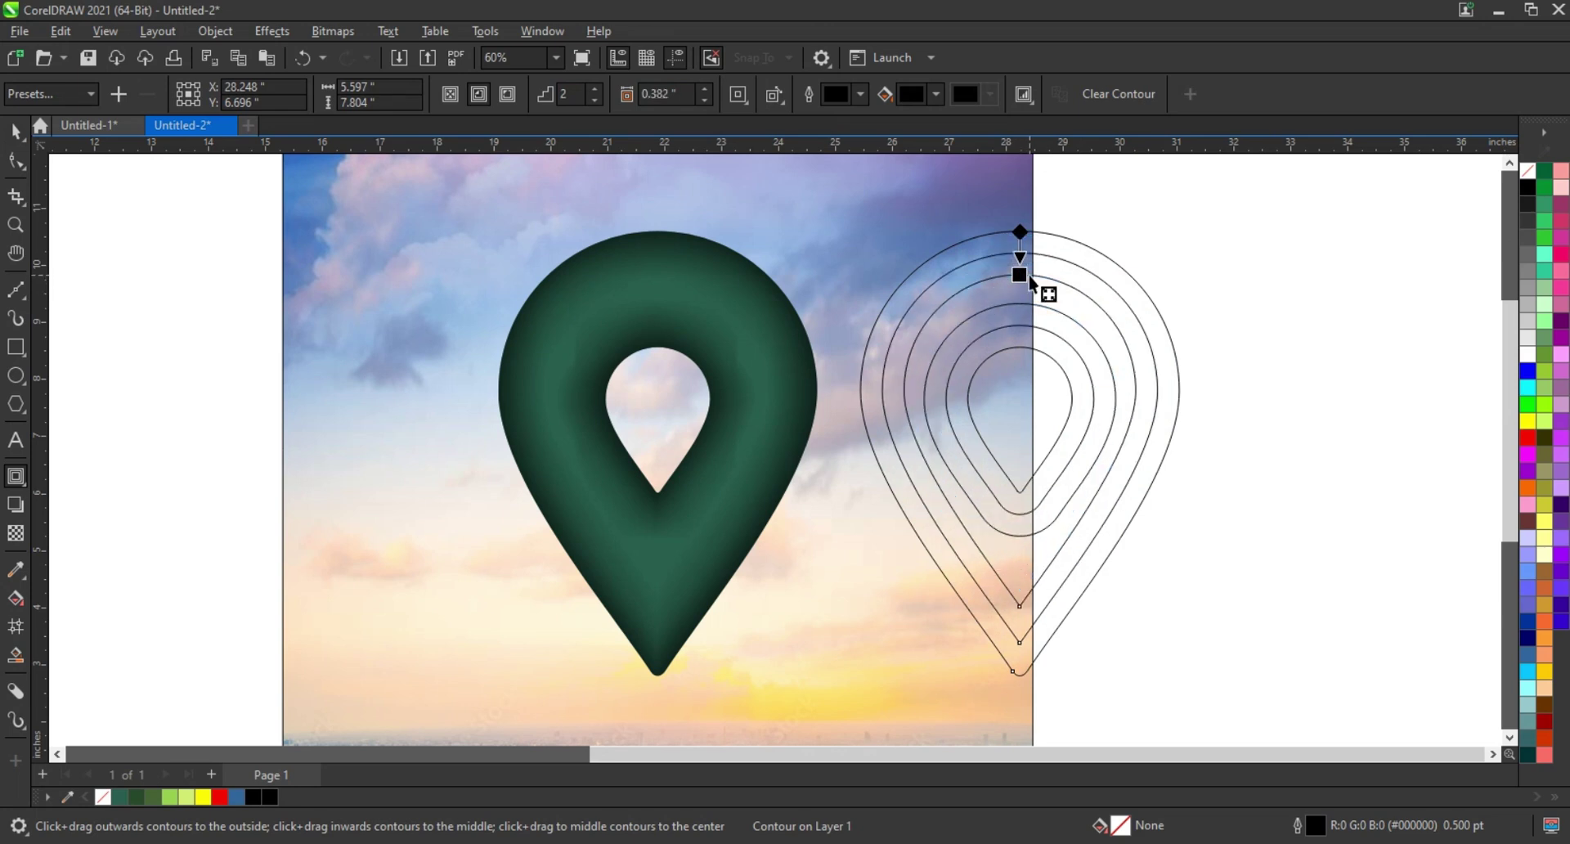
Step: Break the contour apart into separate rings and delete the unwanted outer rings
{"action": "left_click", "coordinate": [14, 137]}
{"action": "left_click", "coordinate": [215, 31]}
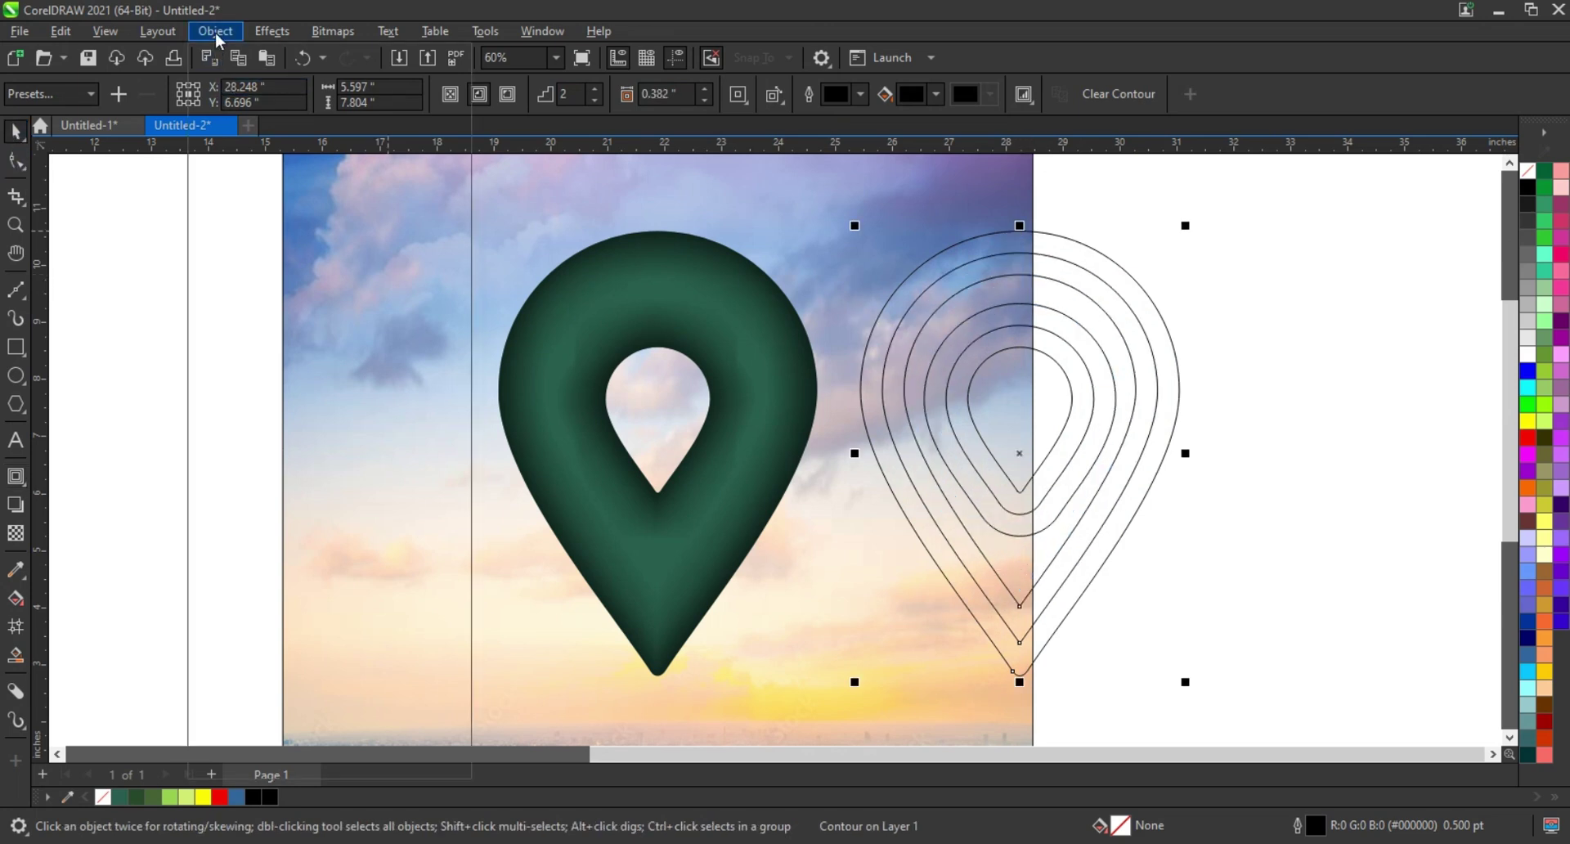
{"action": "left_click", "coordinate": [277, 486]}
{"action": "left_click", "coordinate": [1063, 265]}
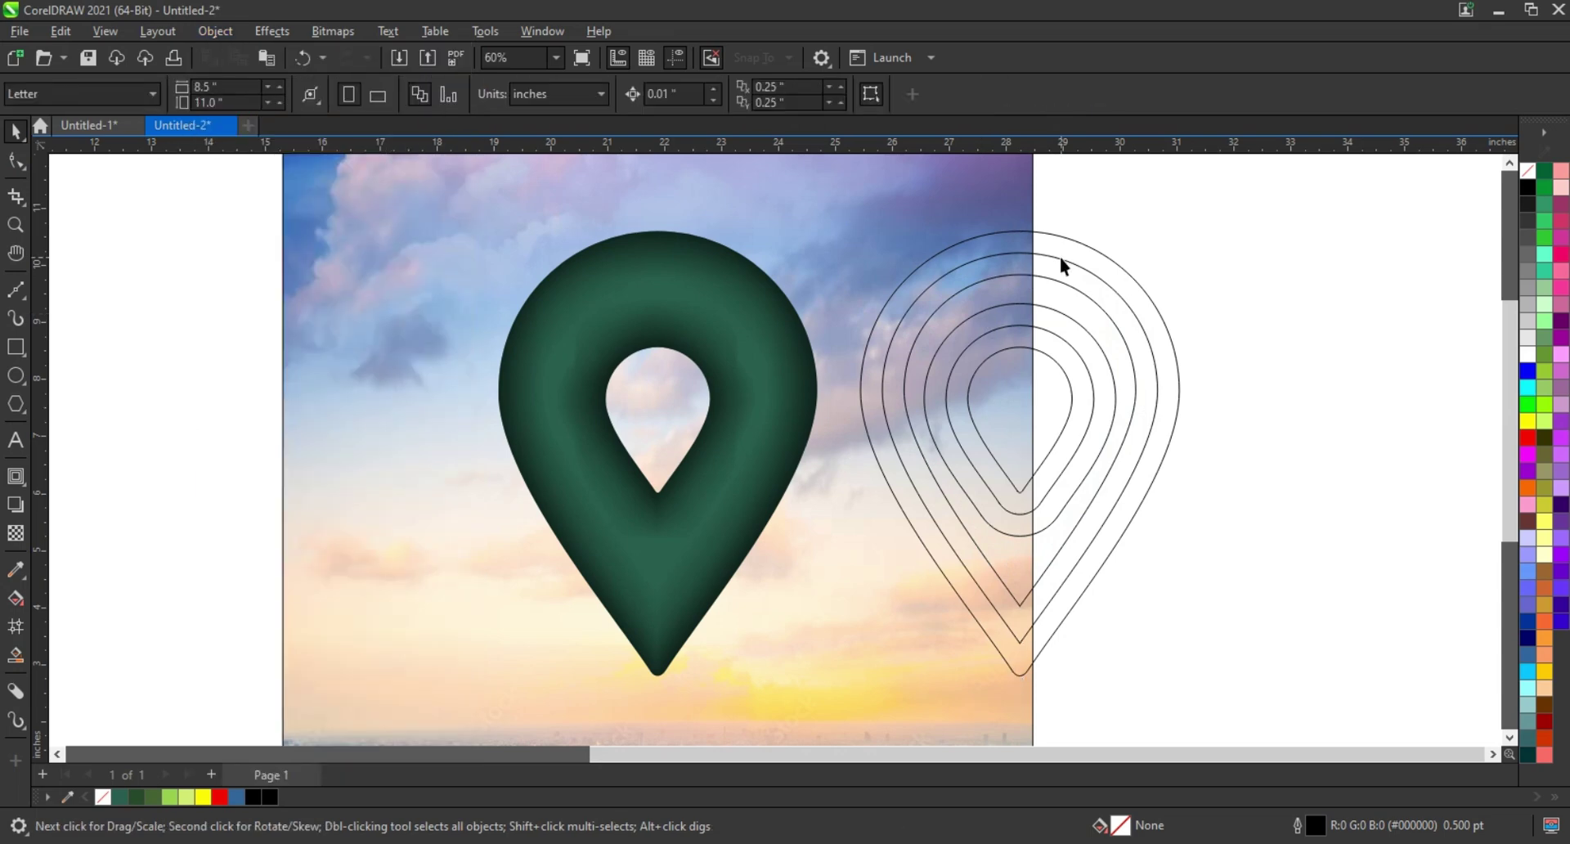
{"action": "left_click", "coordinate": [1075, 242]}
{"action": "key", "text": "Delete"}
Step: Ungroup the remaining rings, combine them with Ctrl+L, then break them apart
{"action": "left_click", "coordinate": [1062, 258]}
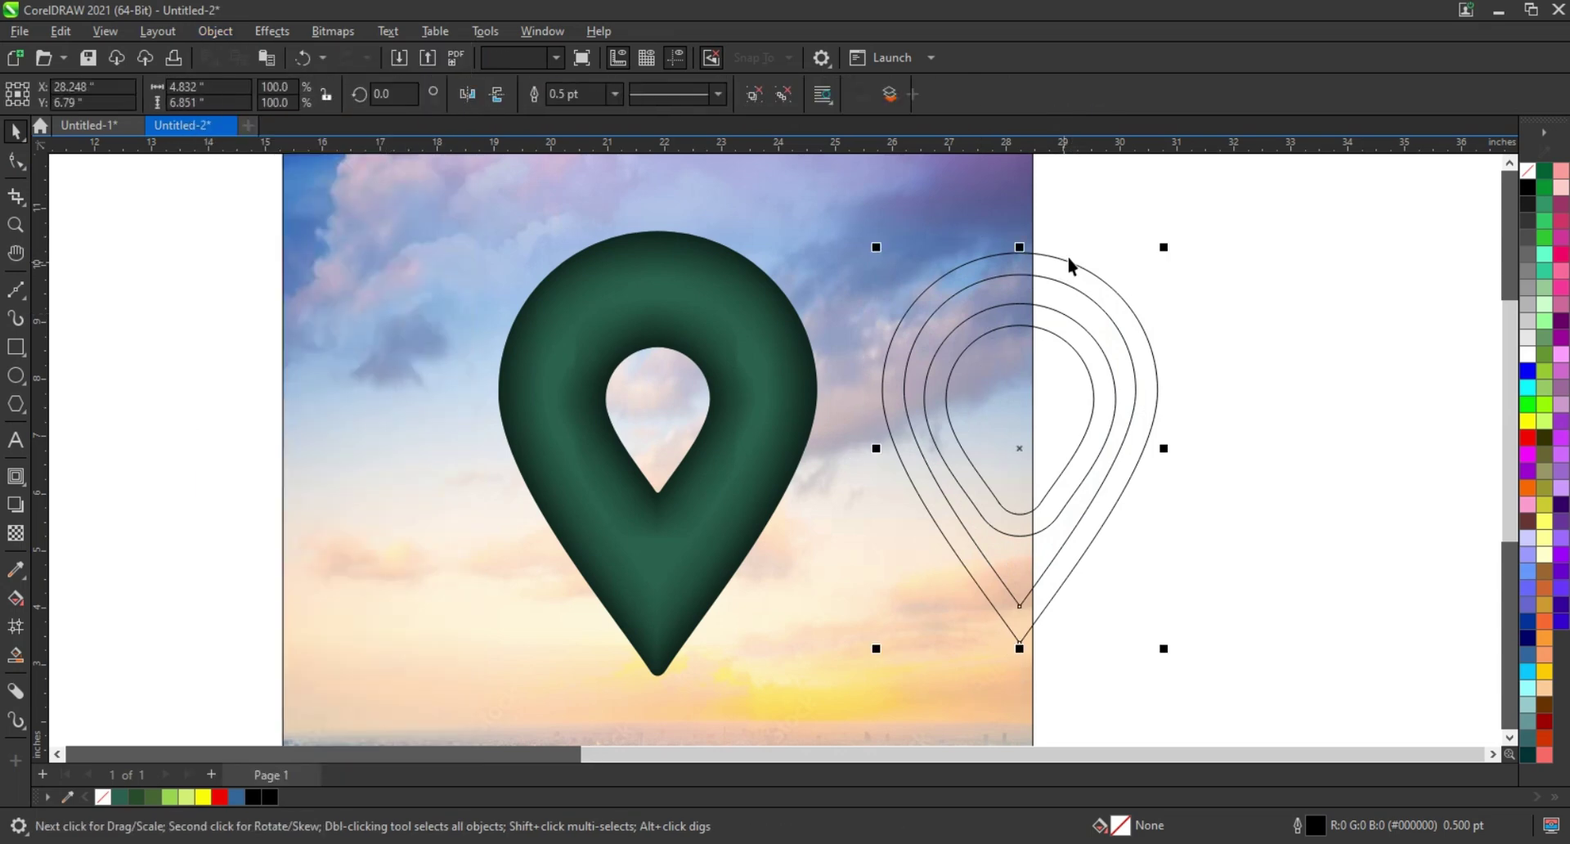
{"action": "key", "text": "ctrl+u"}
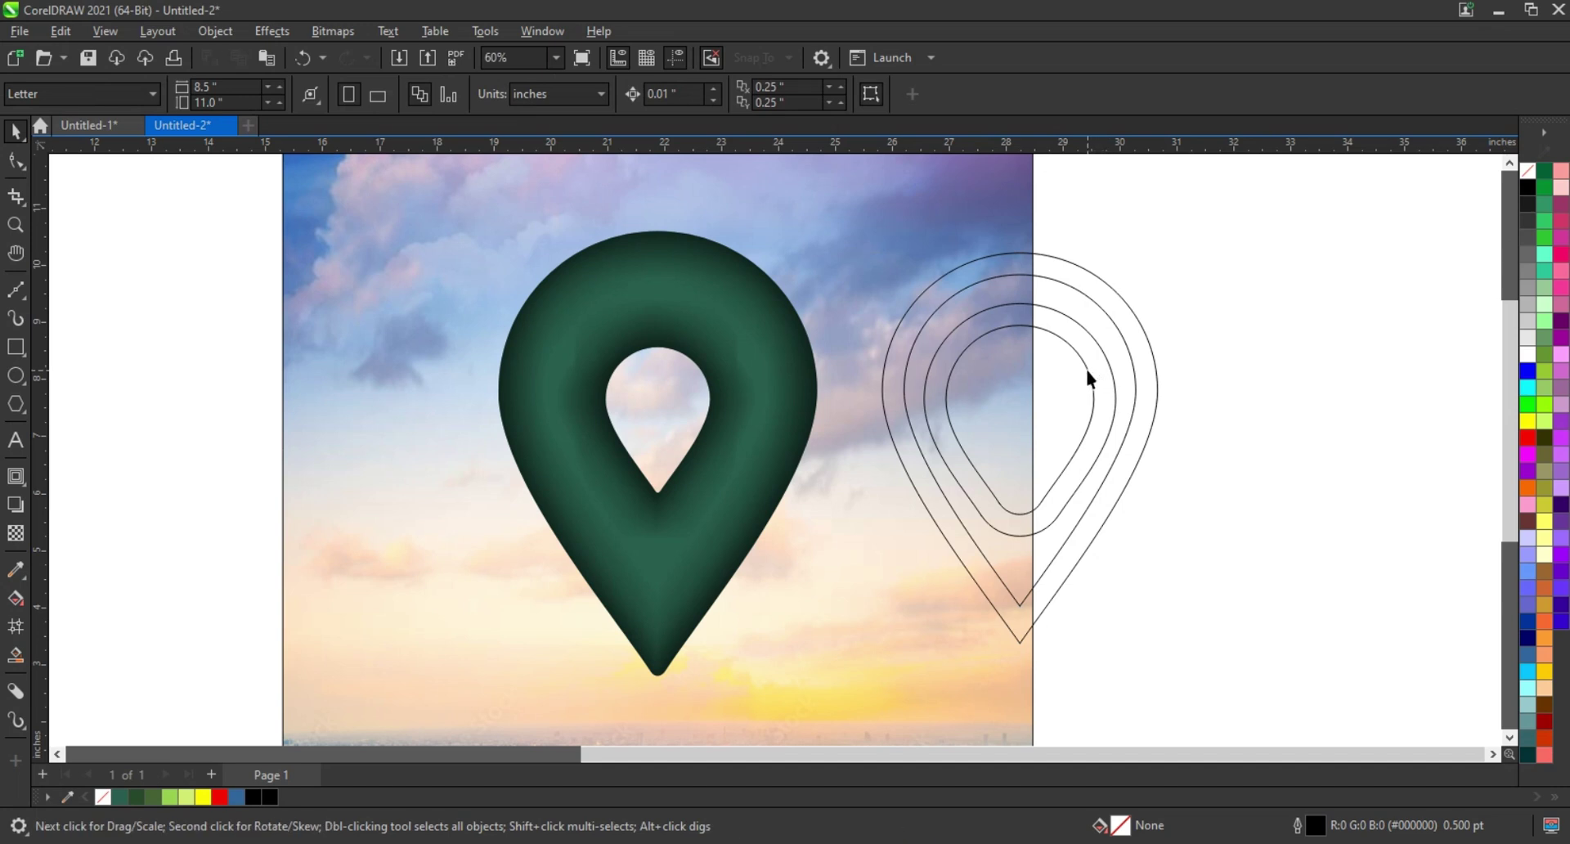
{"action": "key", "text": "ctrl+l"}
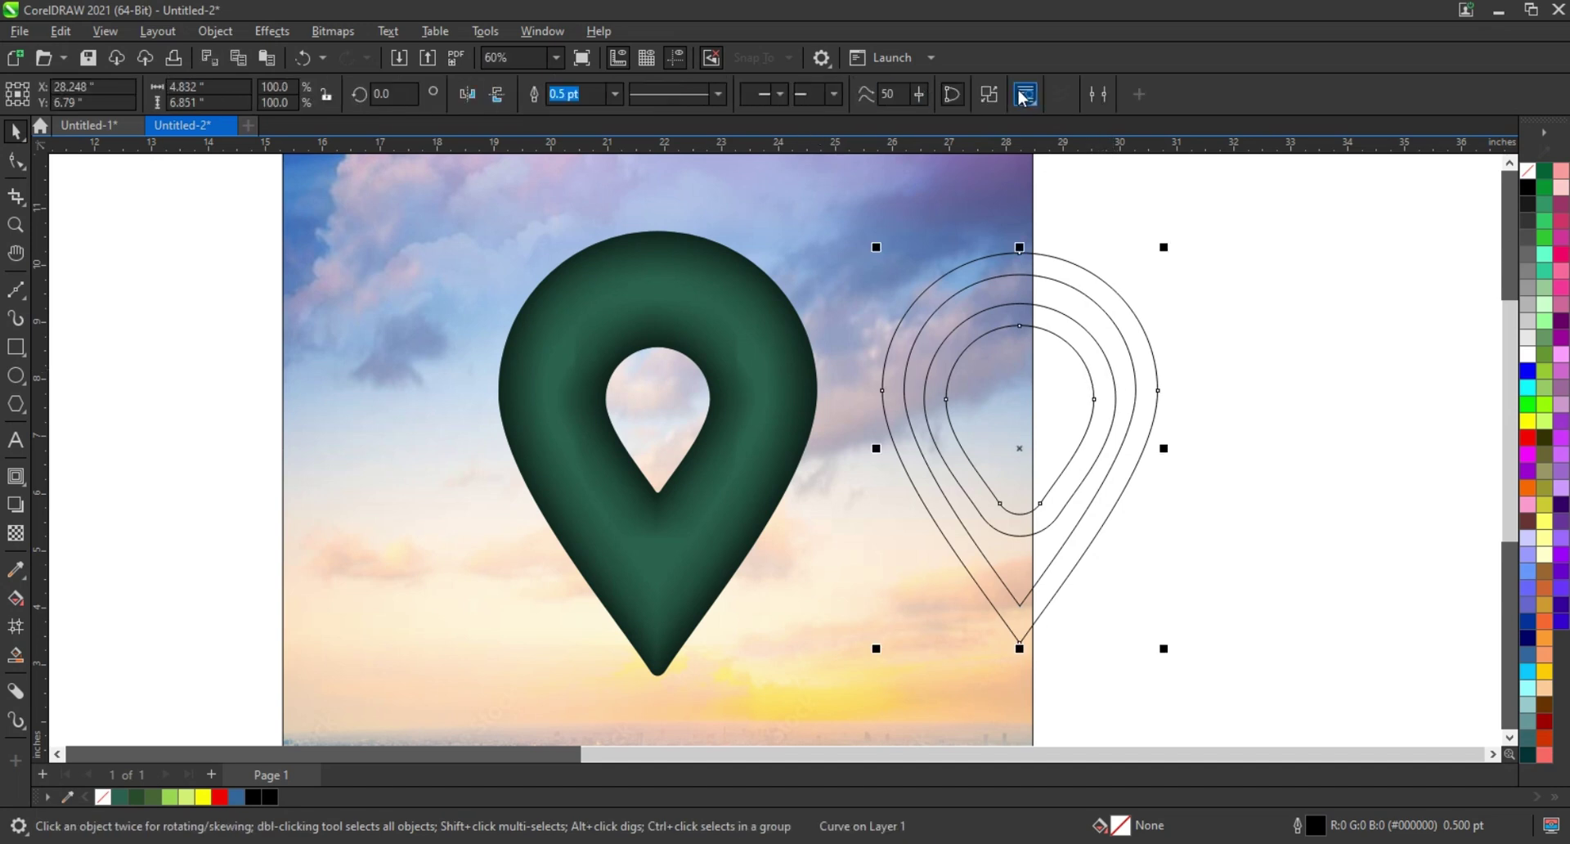
{"action": "left_click", "coordinate": [996, 98]}
Step: Fill the innermost ring yellow, the next light green, and the outer ring medium green
{"action": "left_click", "coordinate": [1074, 349]}
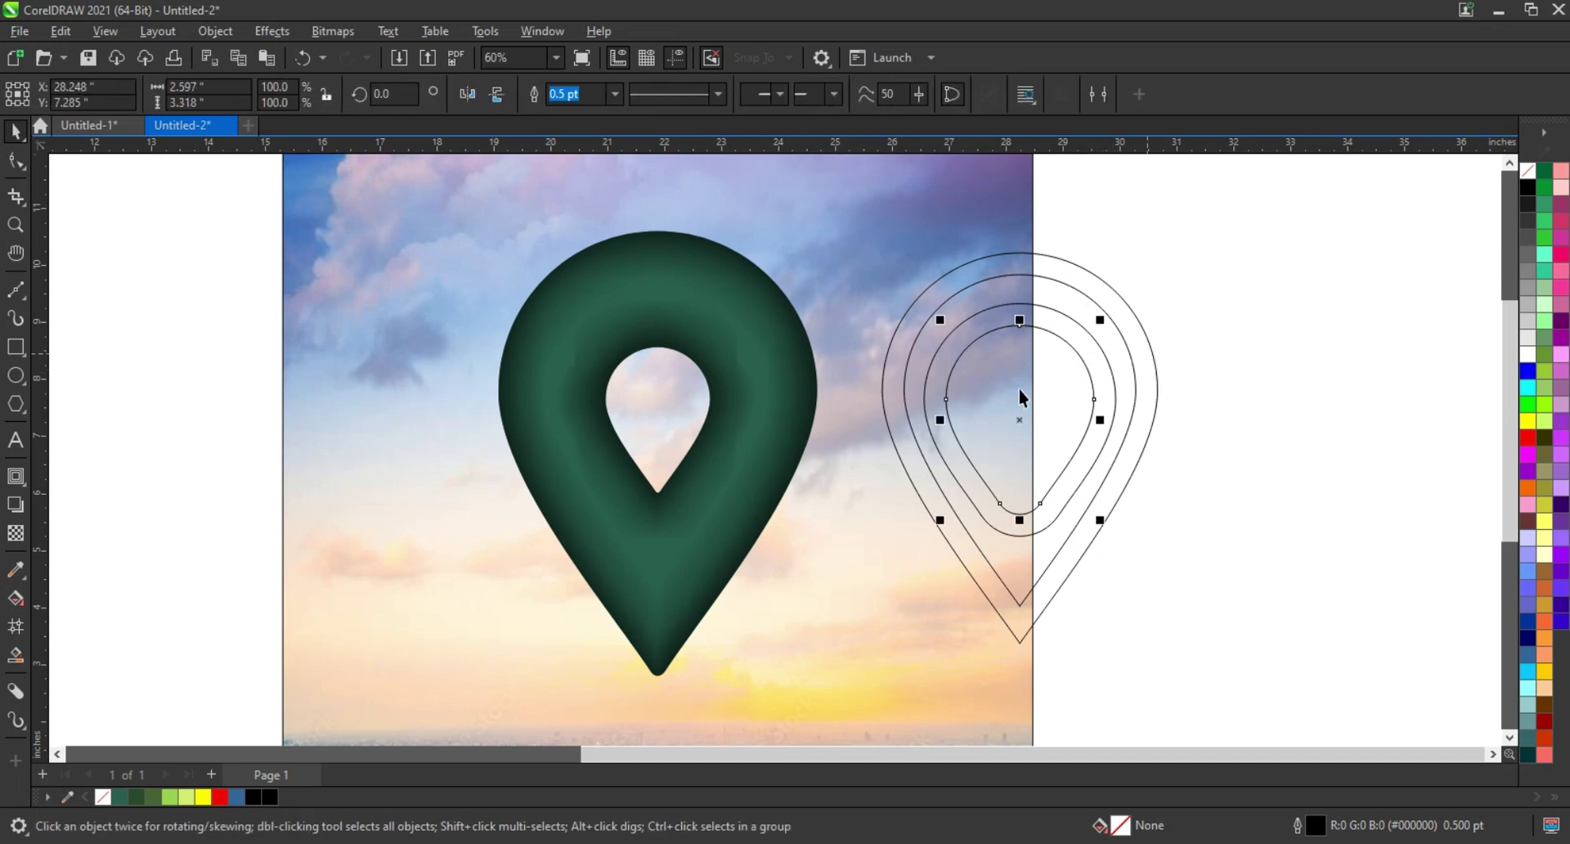
{"action": "left_click", "coordinate": [206, 796]}
{"action": "left_click", "coordinate": [1053, 307]}
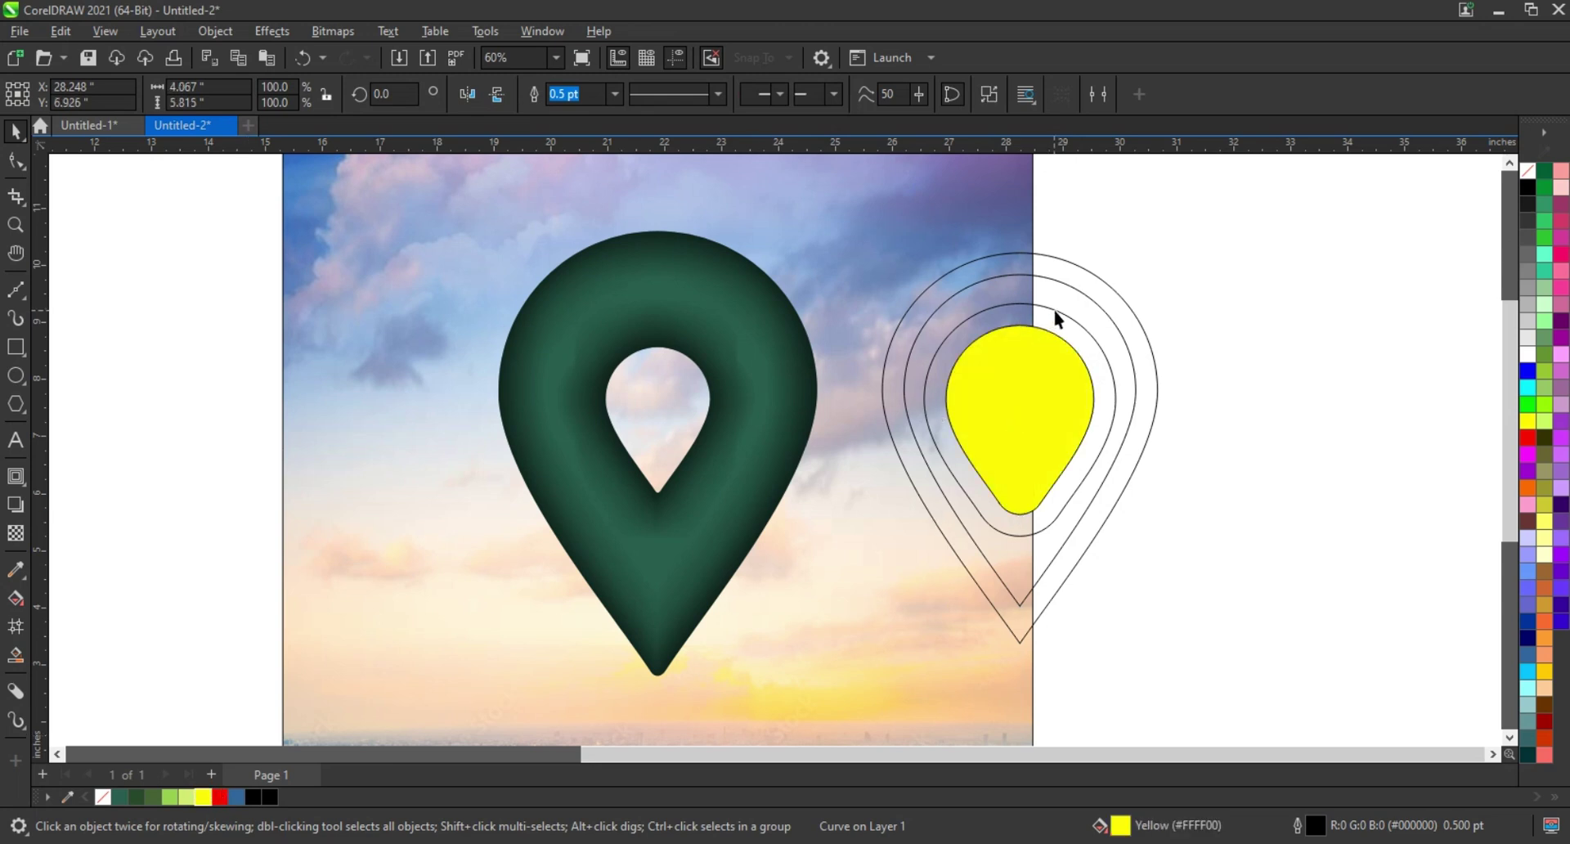
{"action": "left_click", "coordinate": [185, 797]}
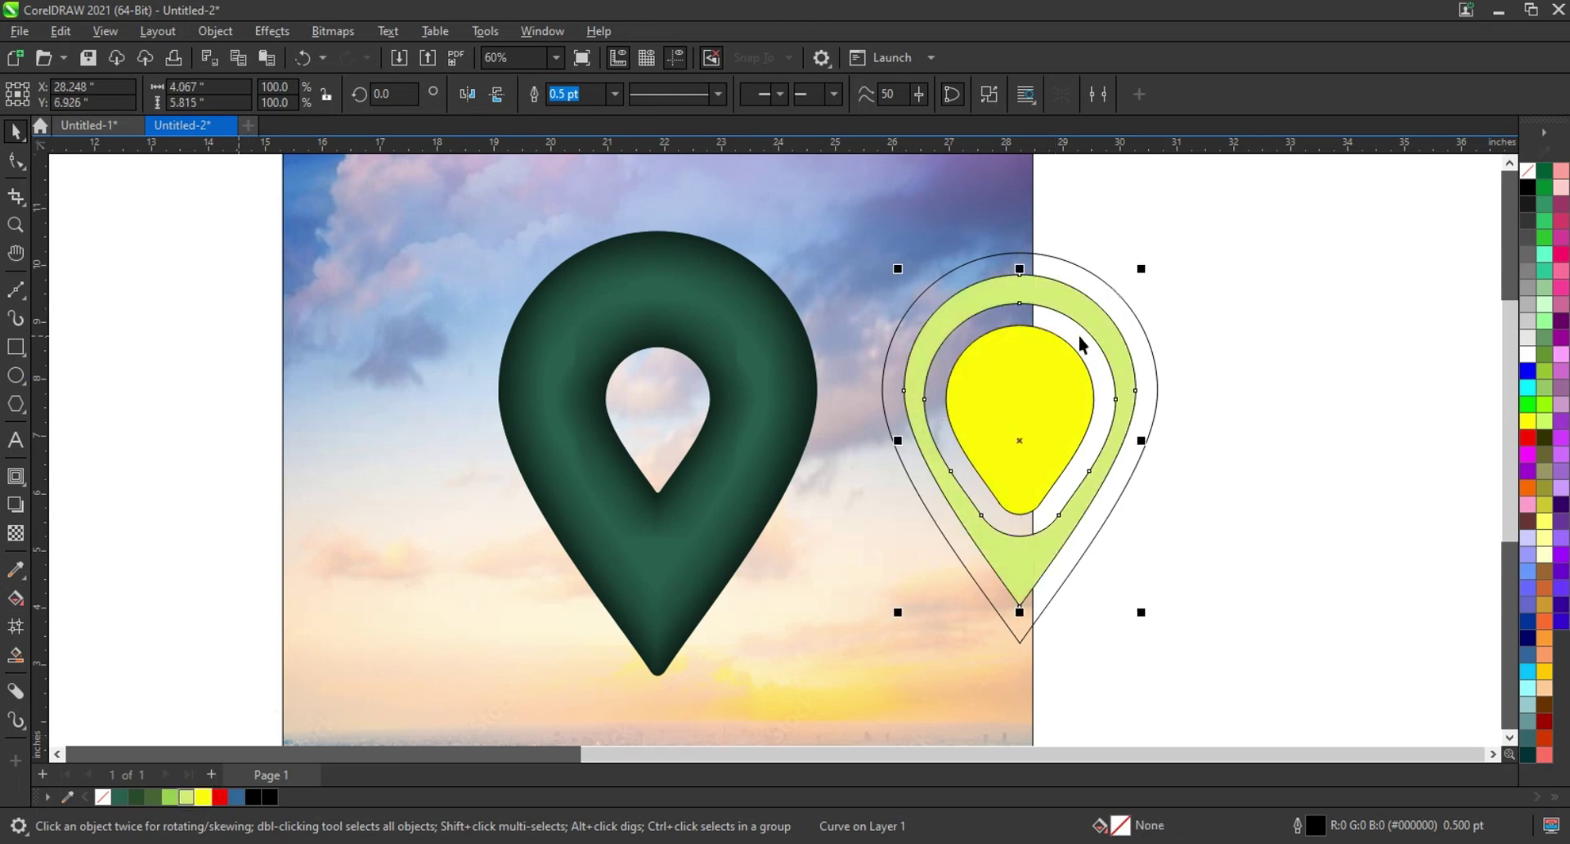
{"action": "left_click", "coordinate": [1113, 291]}
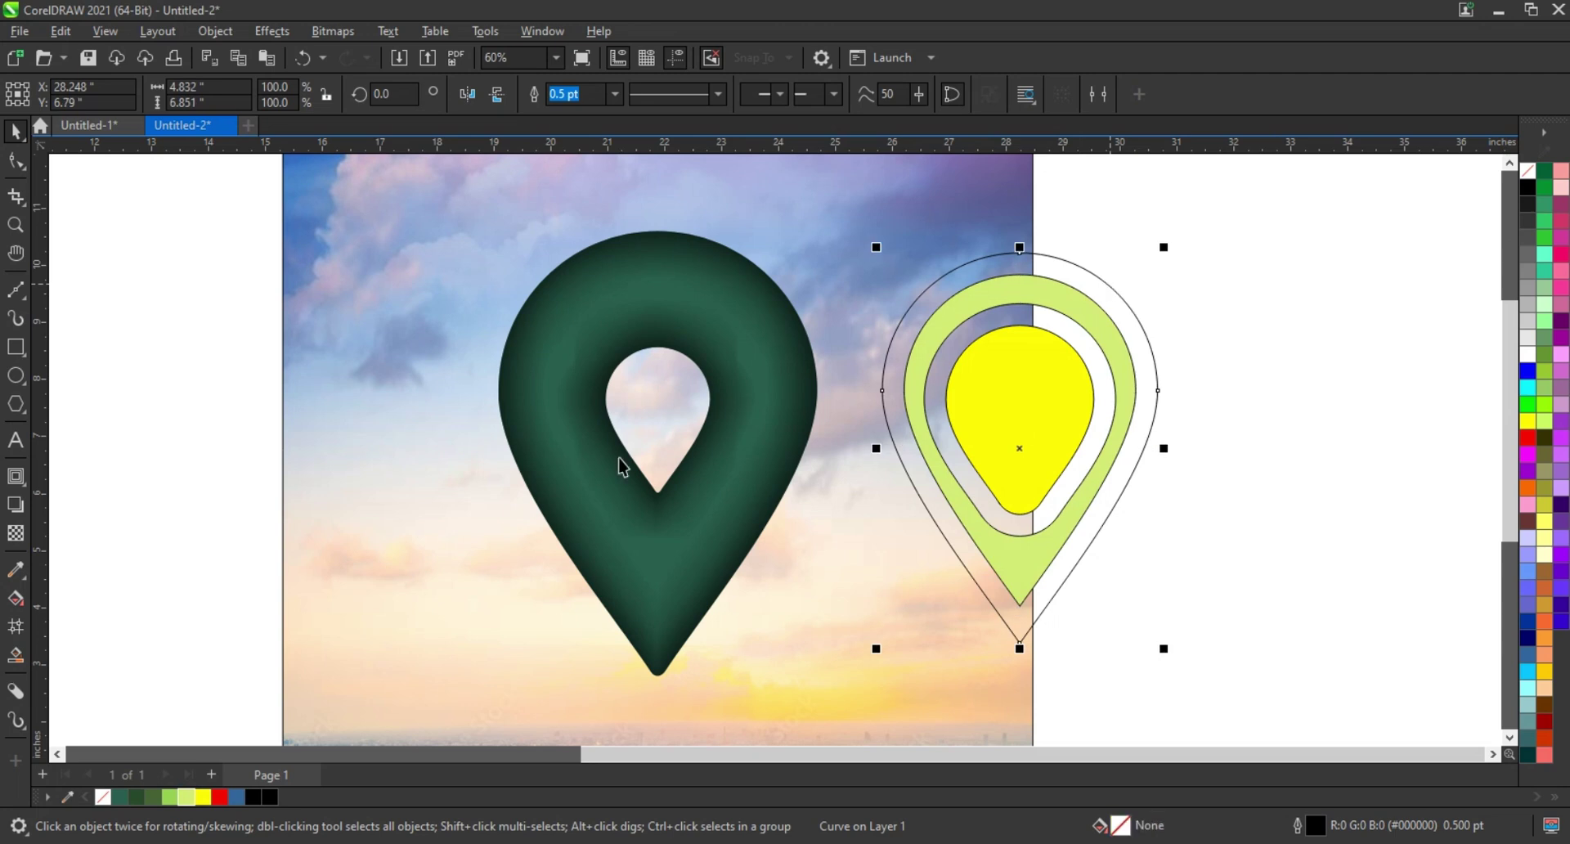
{"action": "left_click", "coordinate": [170, 797]}
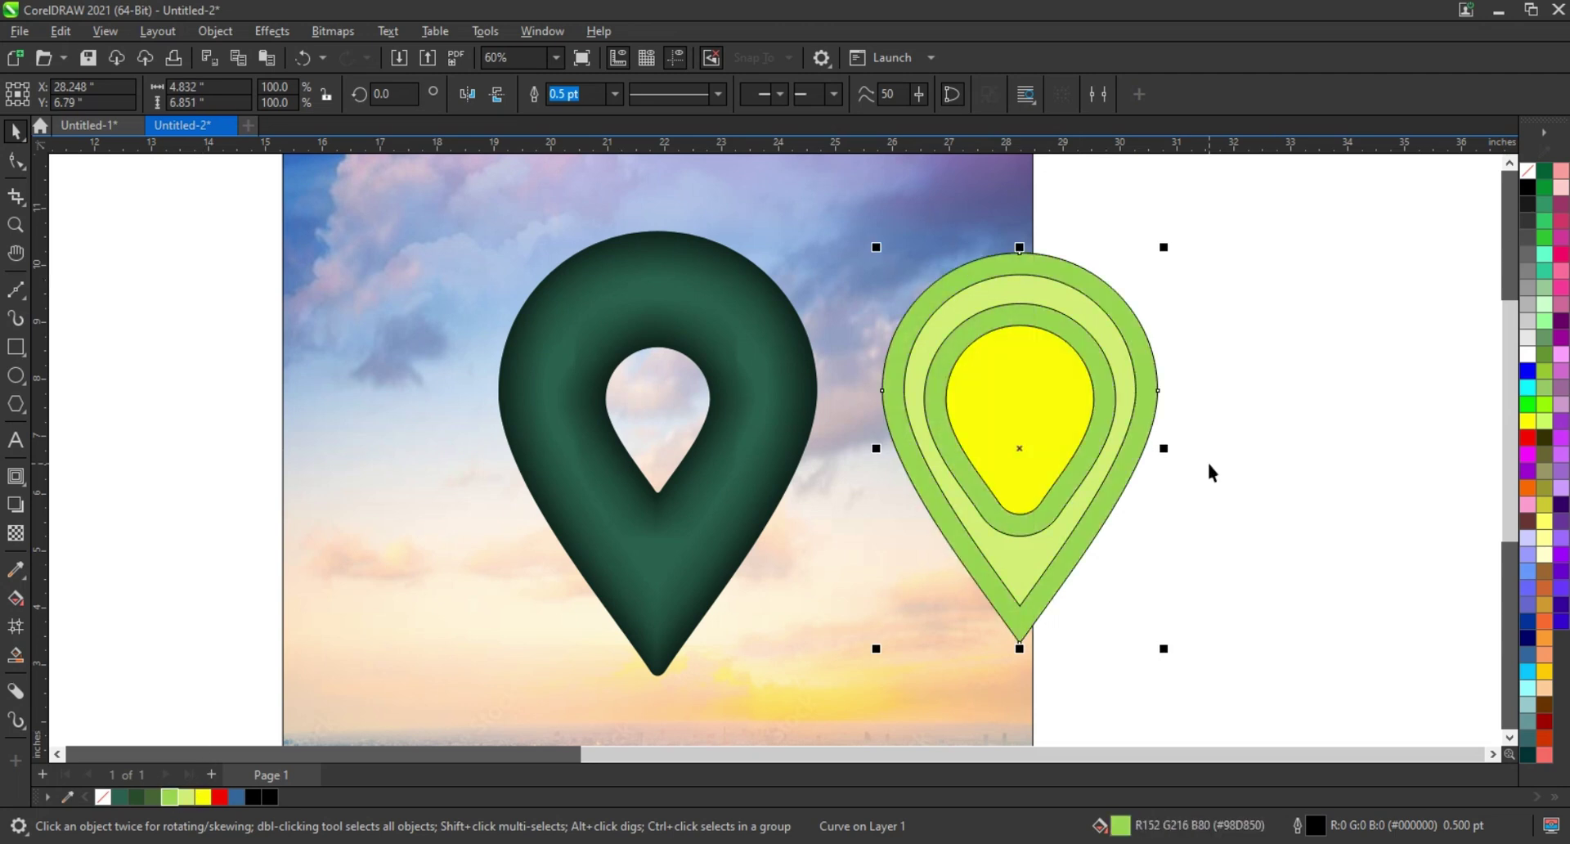
{"action": "left_click", "coordinate": [1213, 472]}
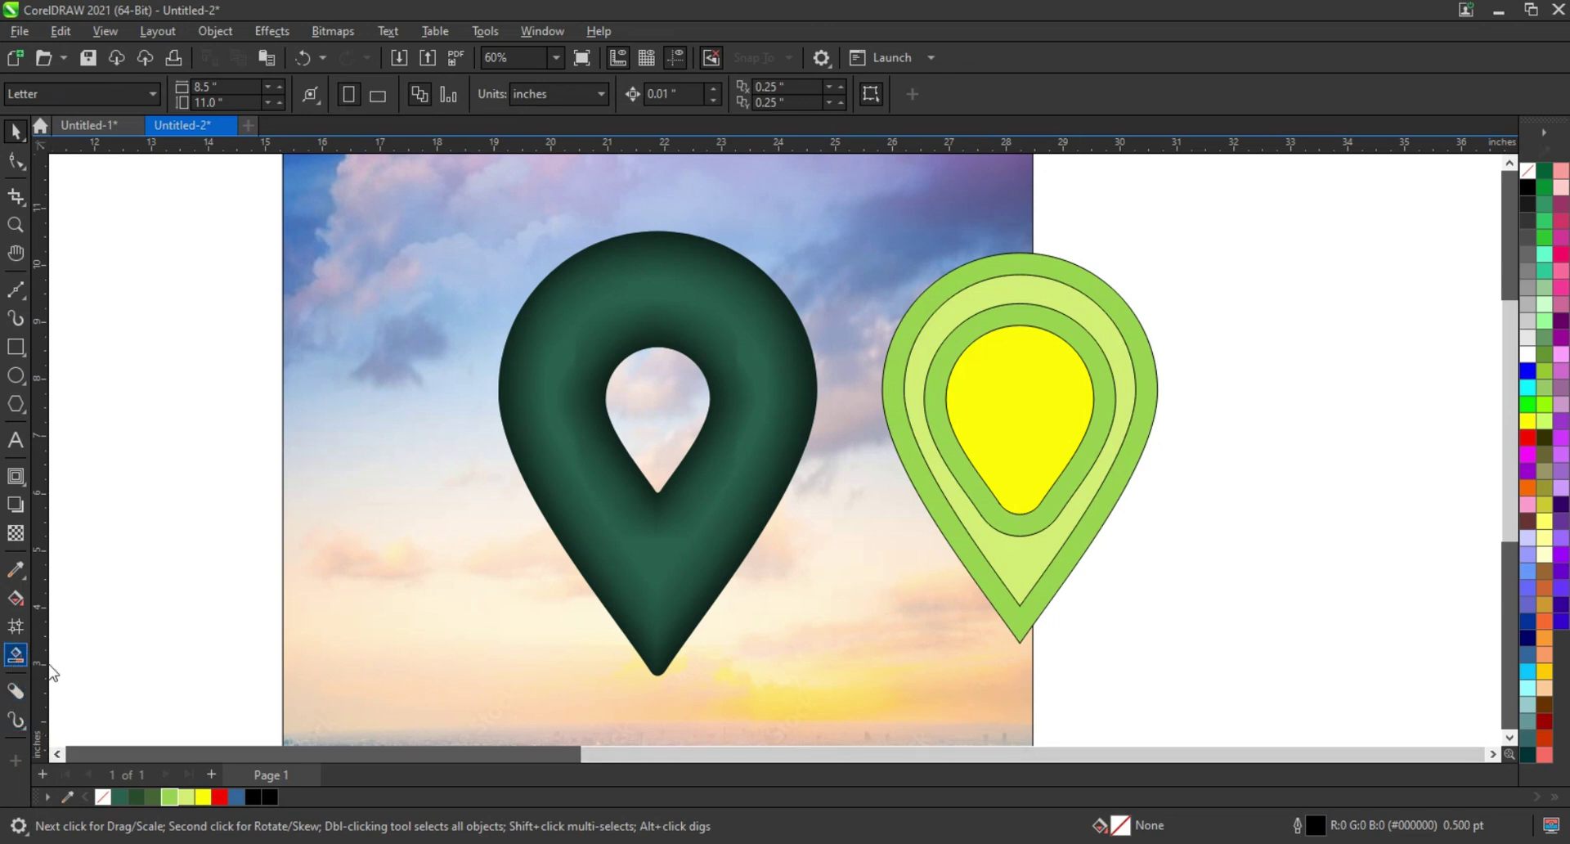
Step: Fill the gap between the rings with a new shape and fill the outermost ring dark green
{"action": "left_click", "coordinate": [1038, 530]}
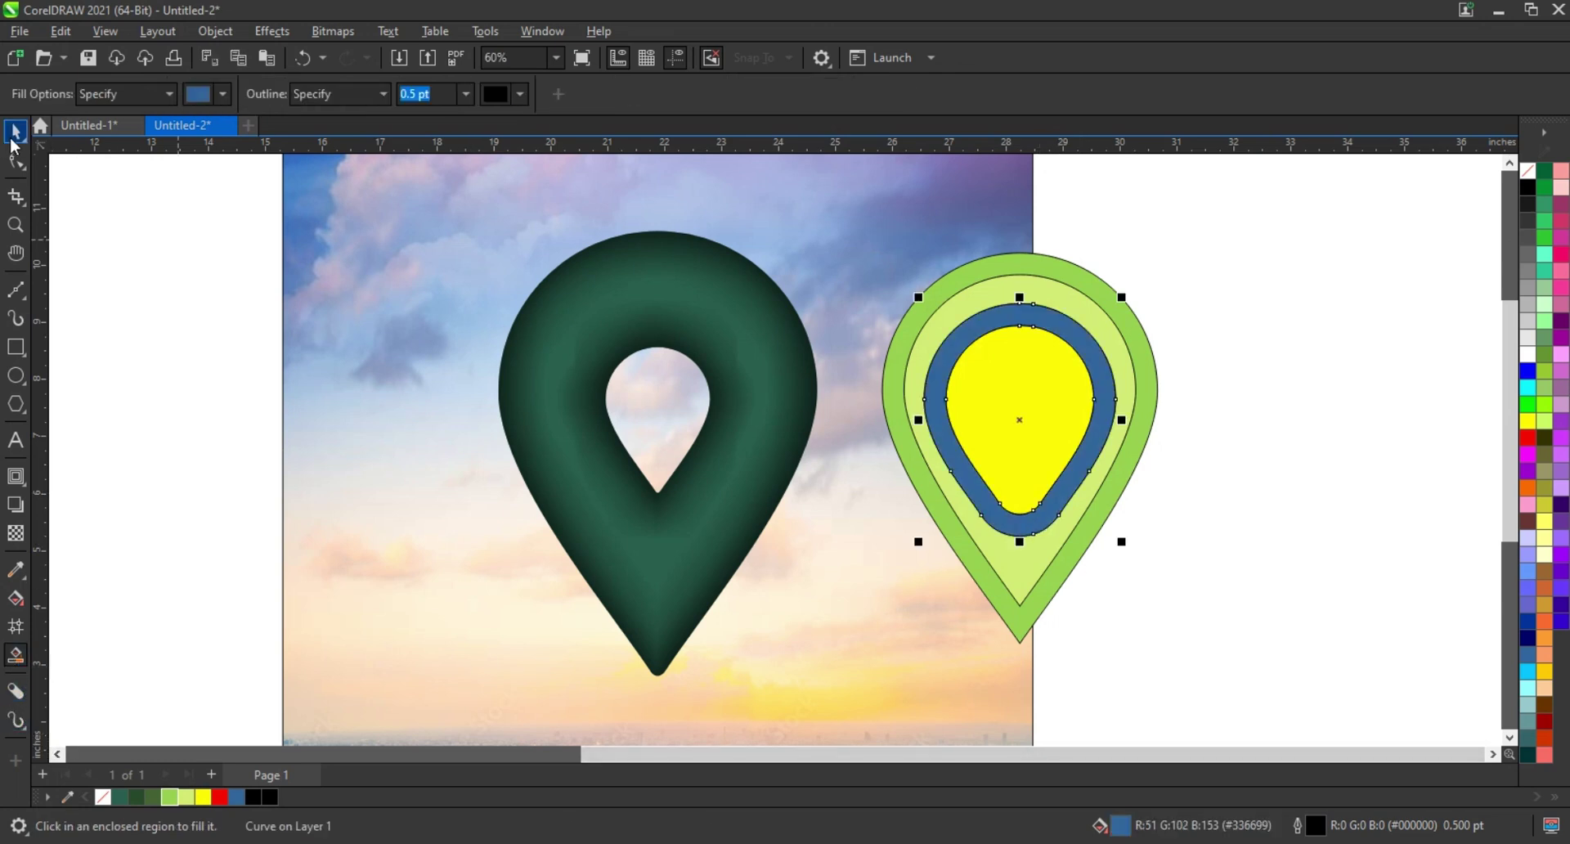
{"action": "key", "text": "space"}
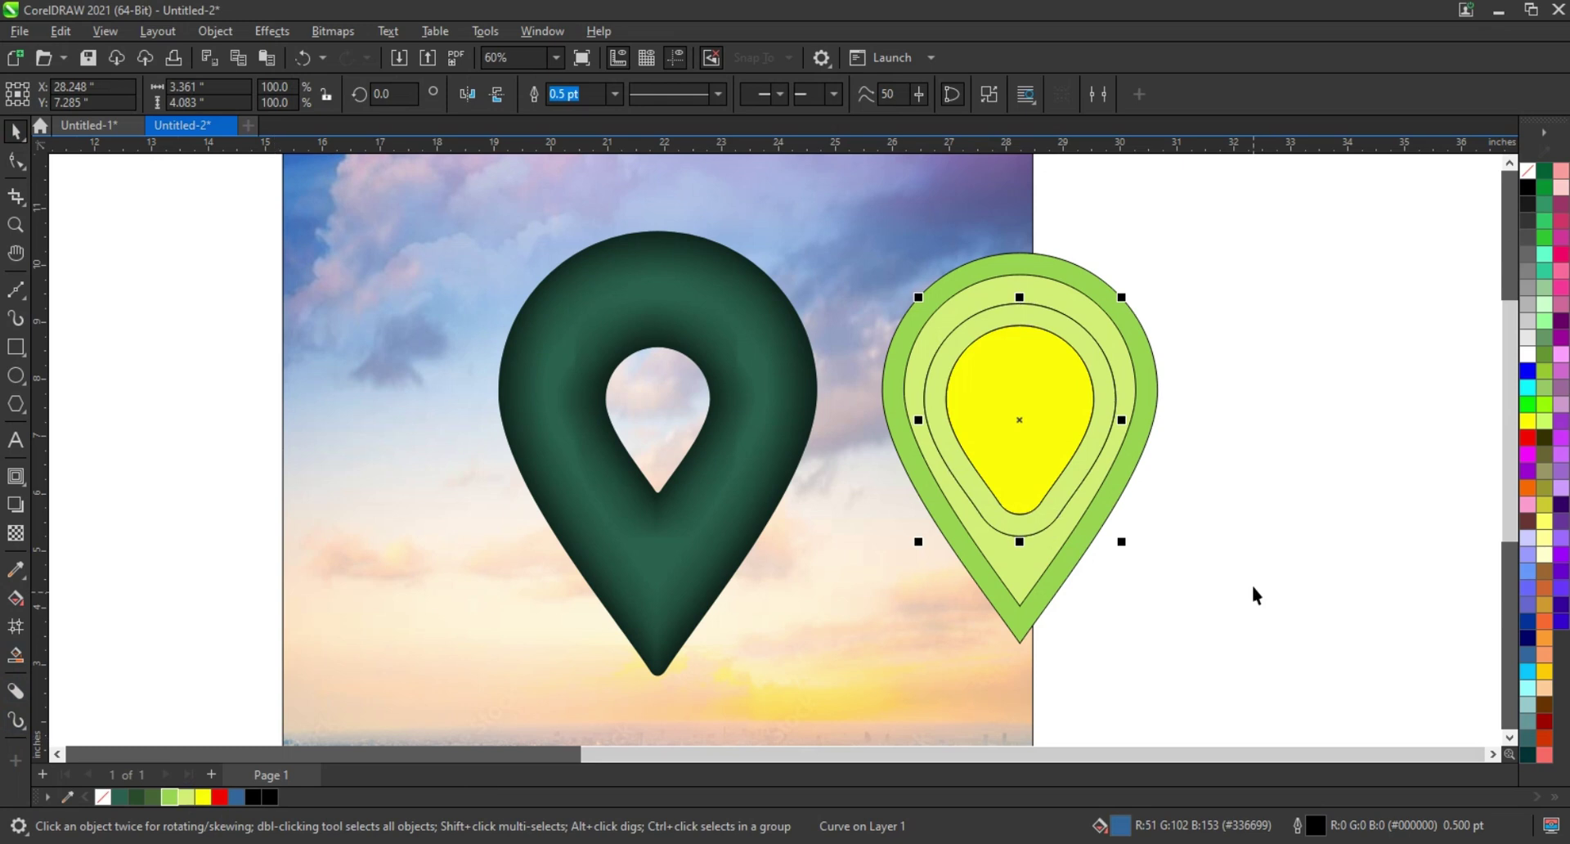
{"action": "left_click", "coordinate": [1257, 596]}
{"action": "left_click", "coordinate": [1034, 576]}
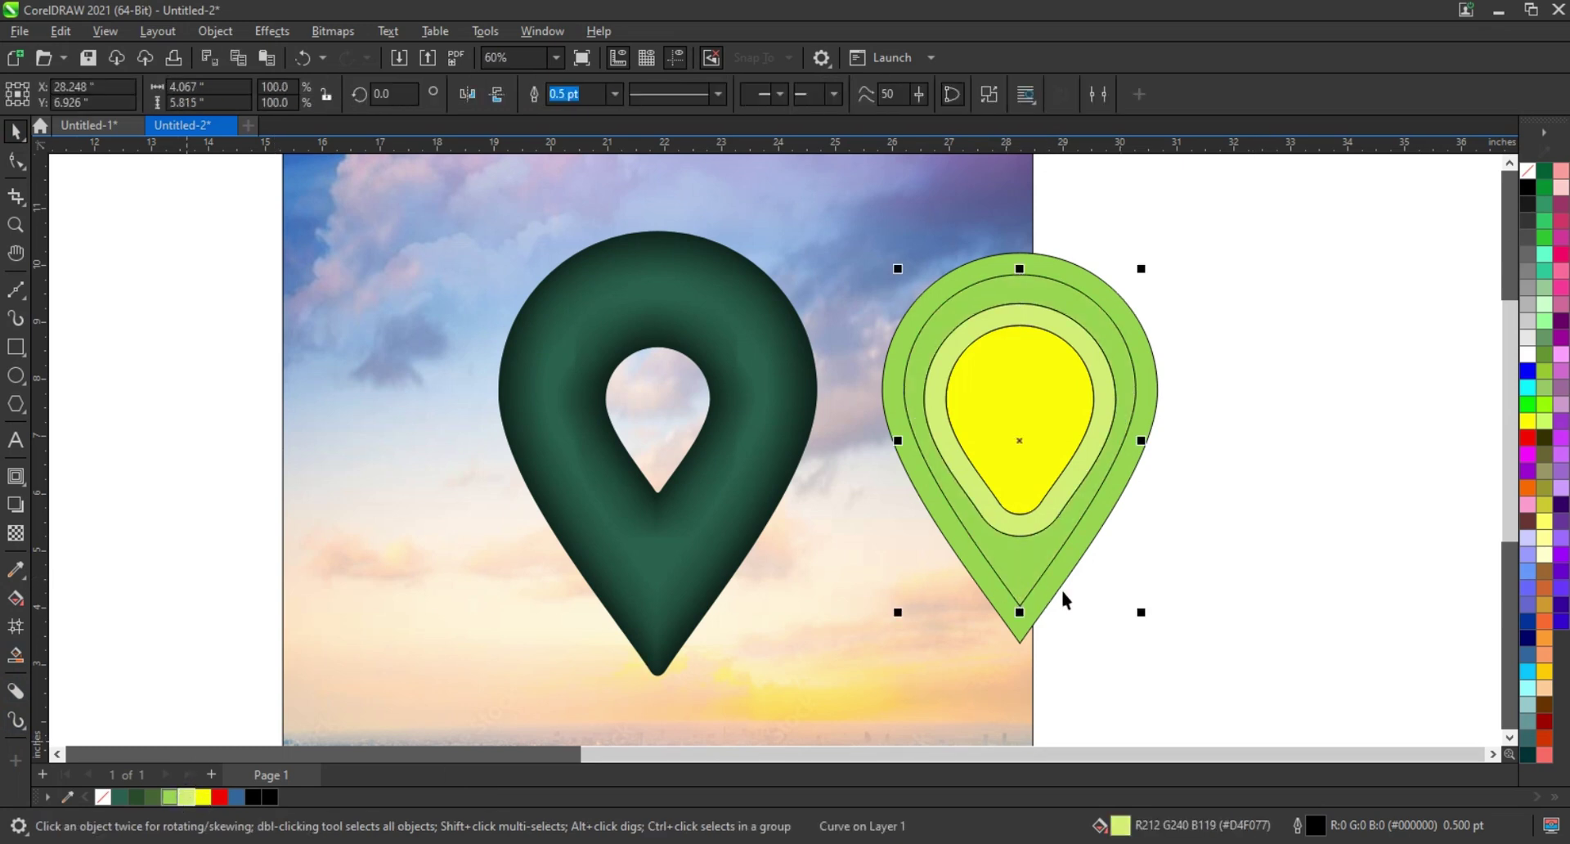
{"action": "left_click", "coordinate": [1044, 618]}
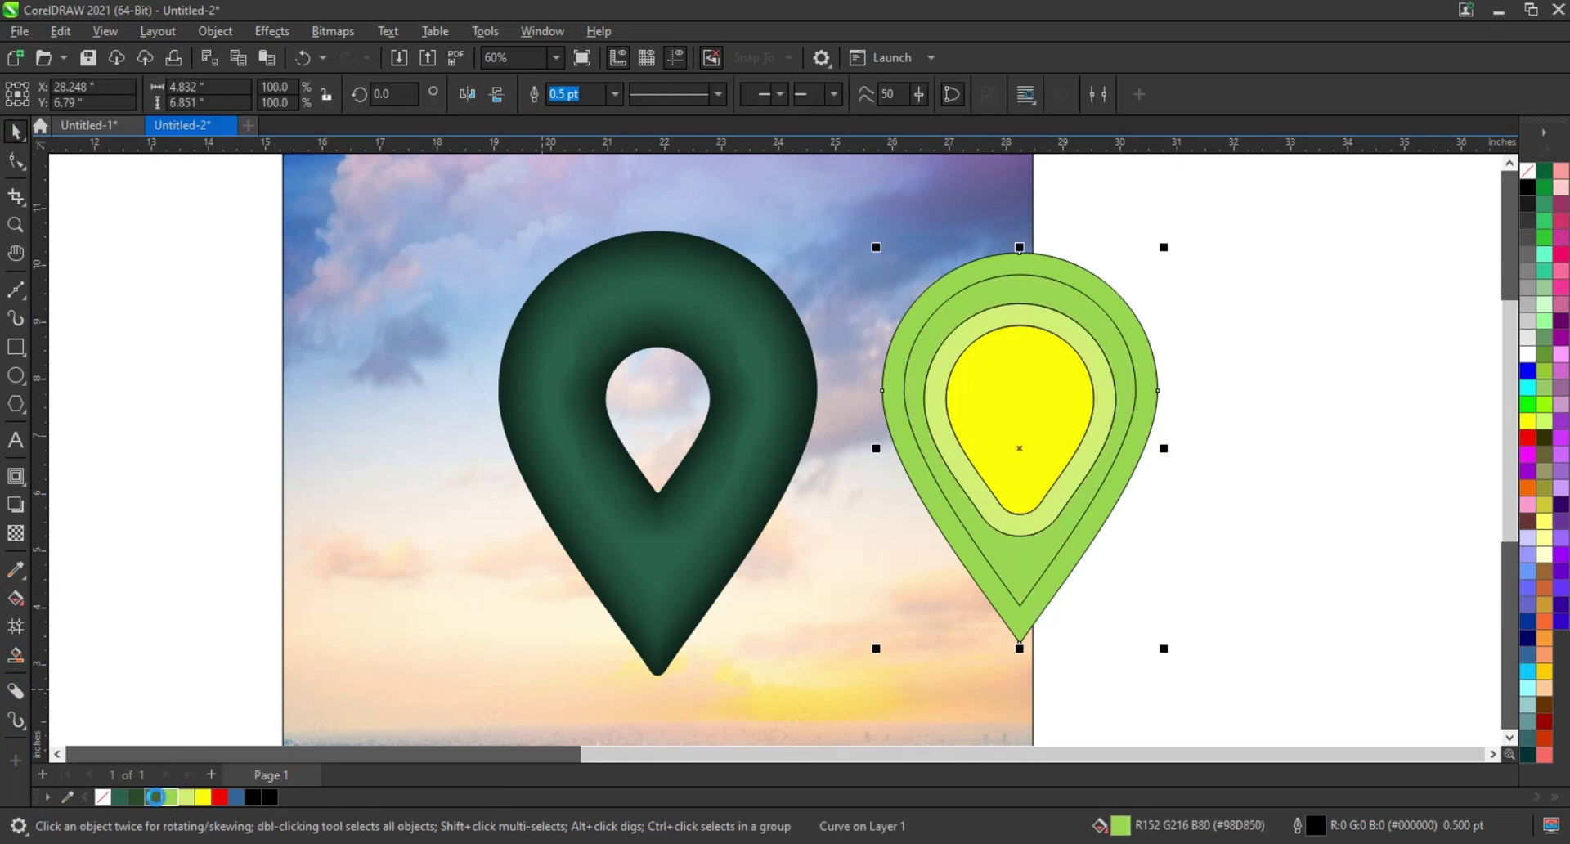
{"action": "left_click", "coordinate": [156, 797]}
Step: Remove outlines from all the rings and move the set onto the left 3D pin
{"action": "left_click_drag", "start_coordinate": [1243, 193], "coordinate": [870, 654]}
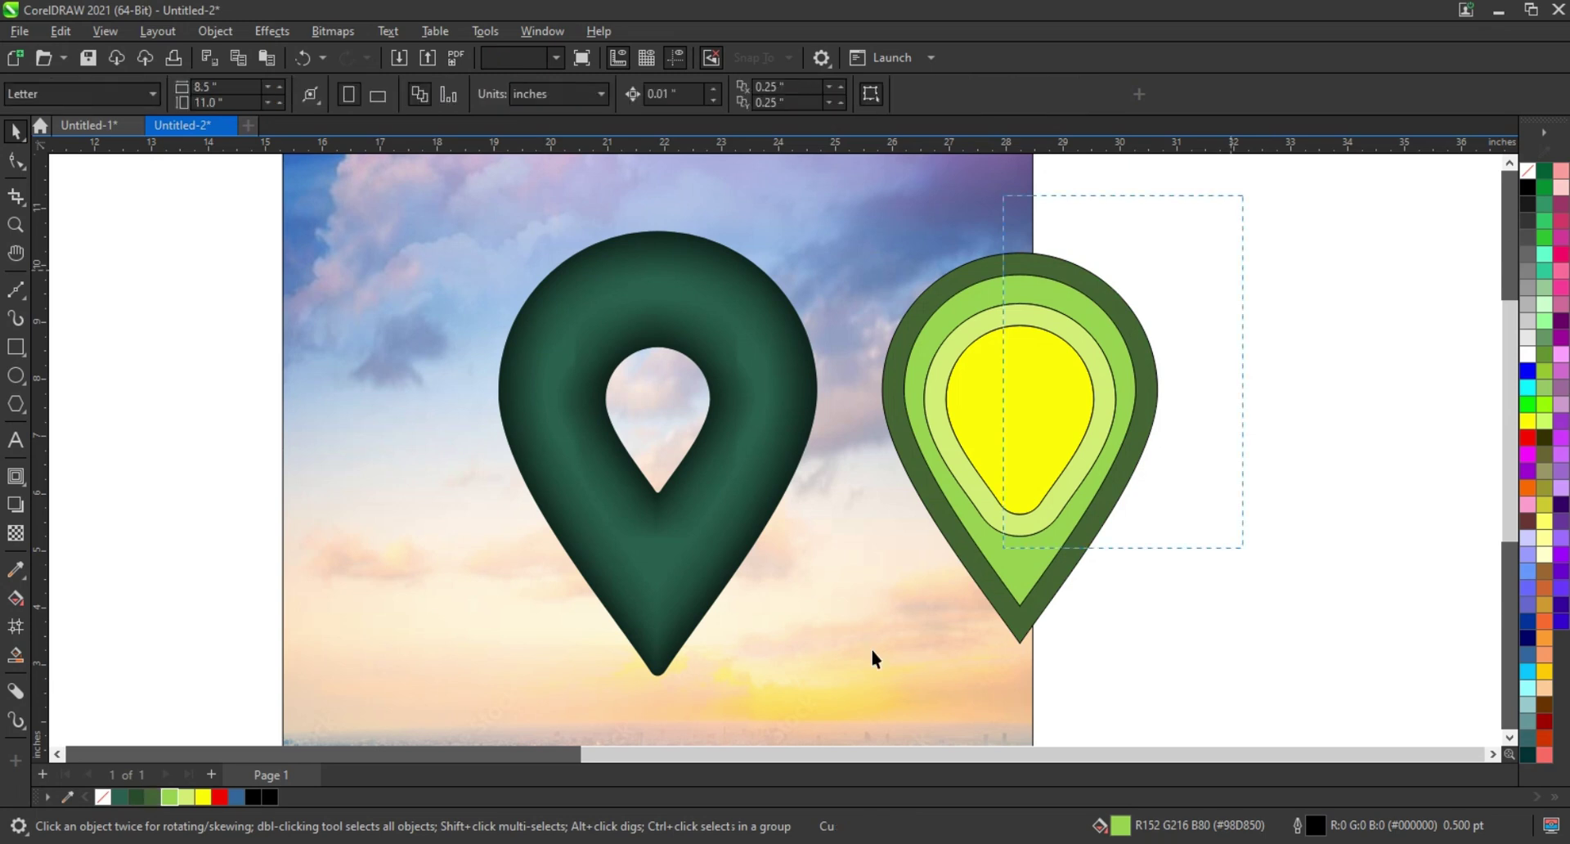
{"action": "right_click", "coordinate": [1528, 172]}
{"action": "left_click", "coordinate": [1505, 190]}
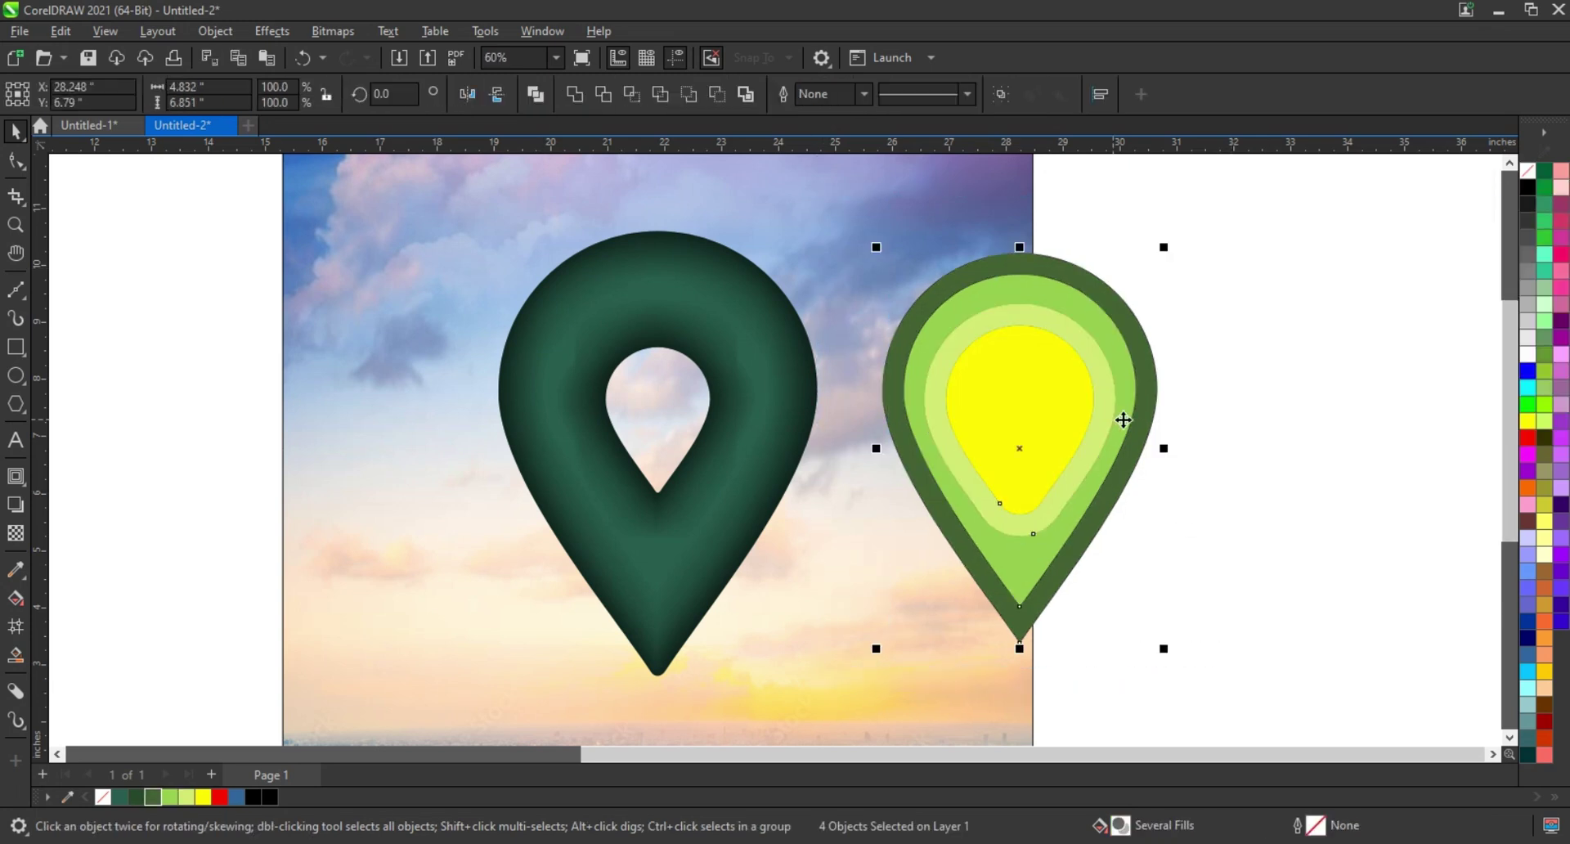
{"action": "left_click_drag", "start_coordinate": [1124, 419], "coordinate": [759, 429]}
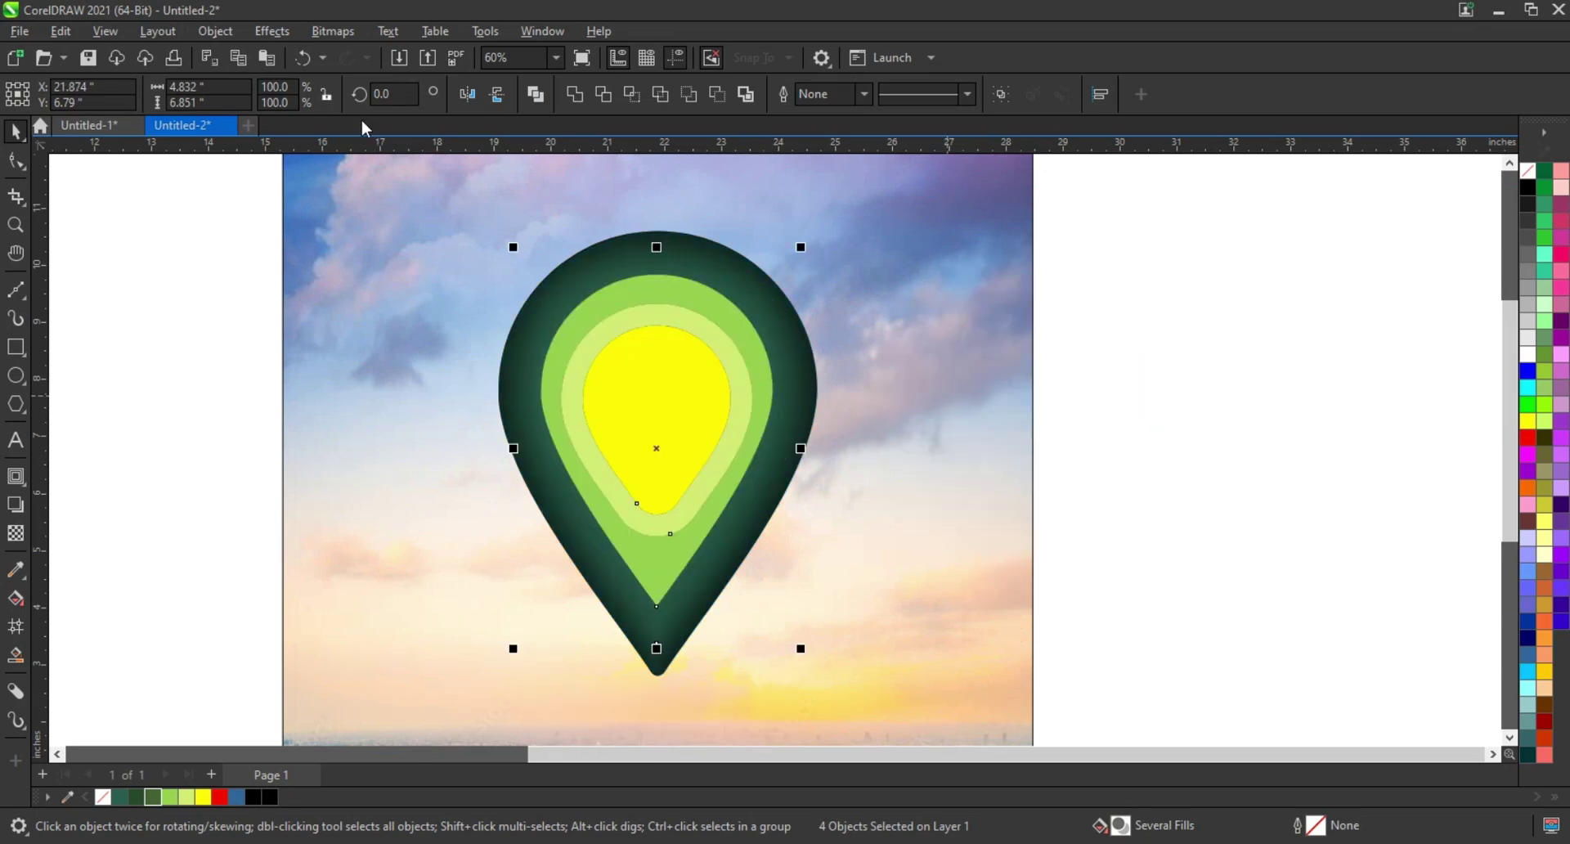
Step: Convert the ring set to a bitmap and apply an 85-pixel Gaussian blur
{"action": "left_click", "coordinate": [332, 31]}
{"action": "left_click", "coordinate": [360, 52]}
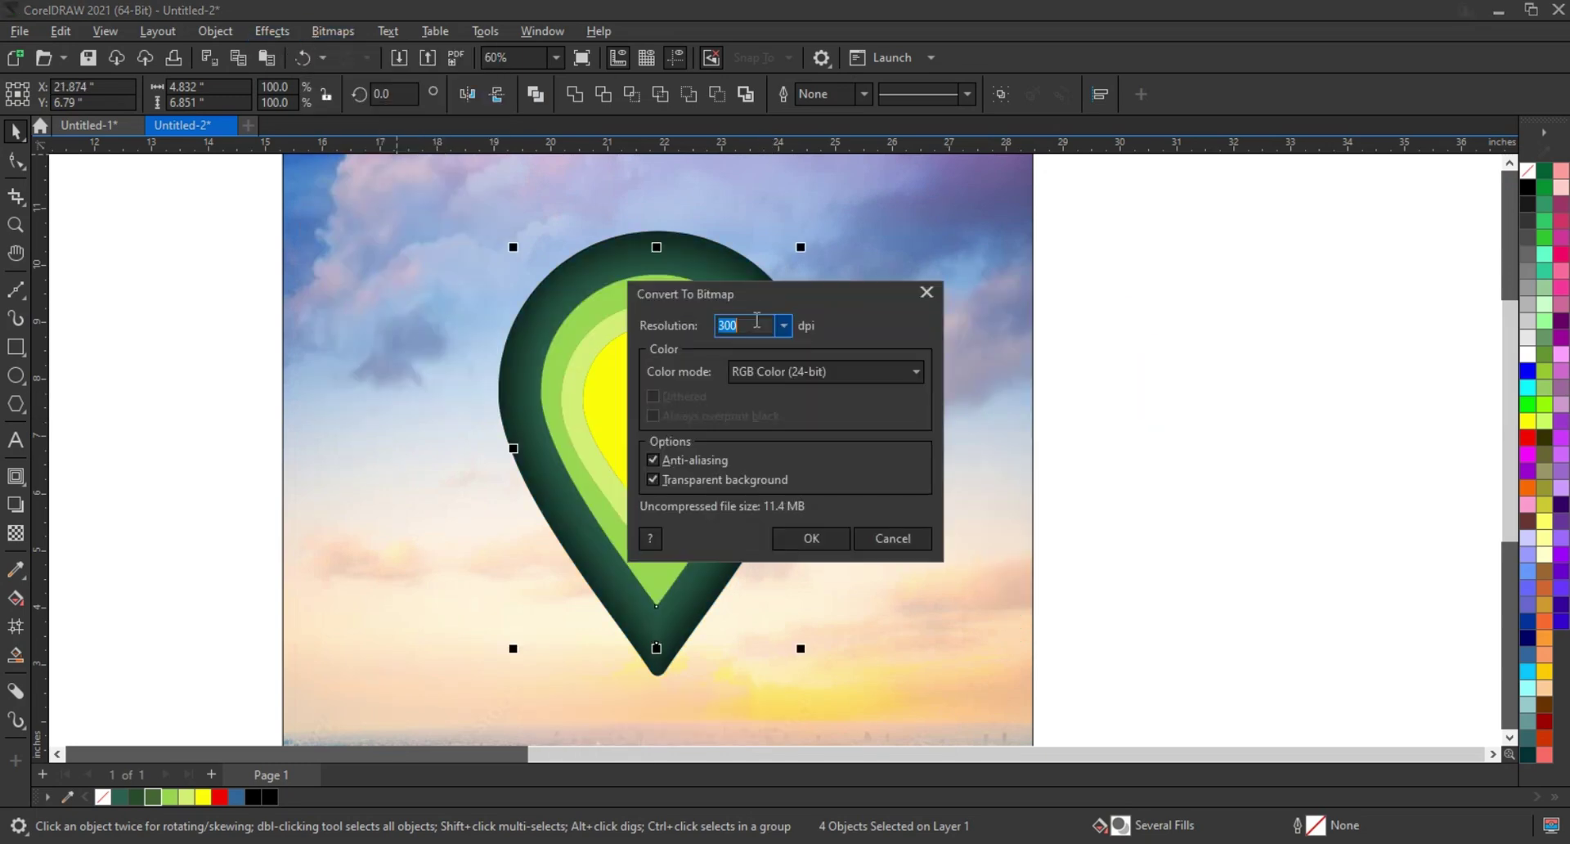
{"action": "left_click", "coordinate": [800, 536]}
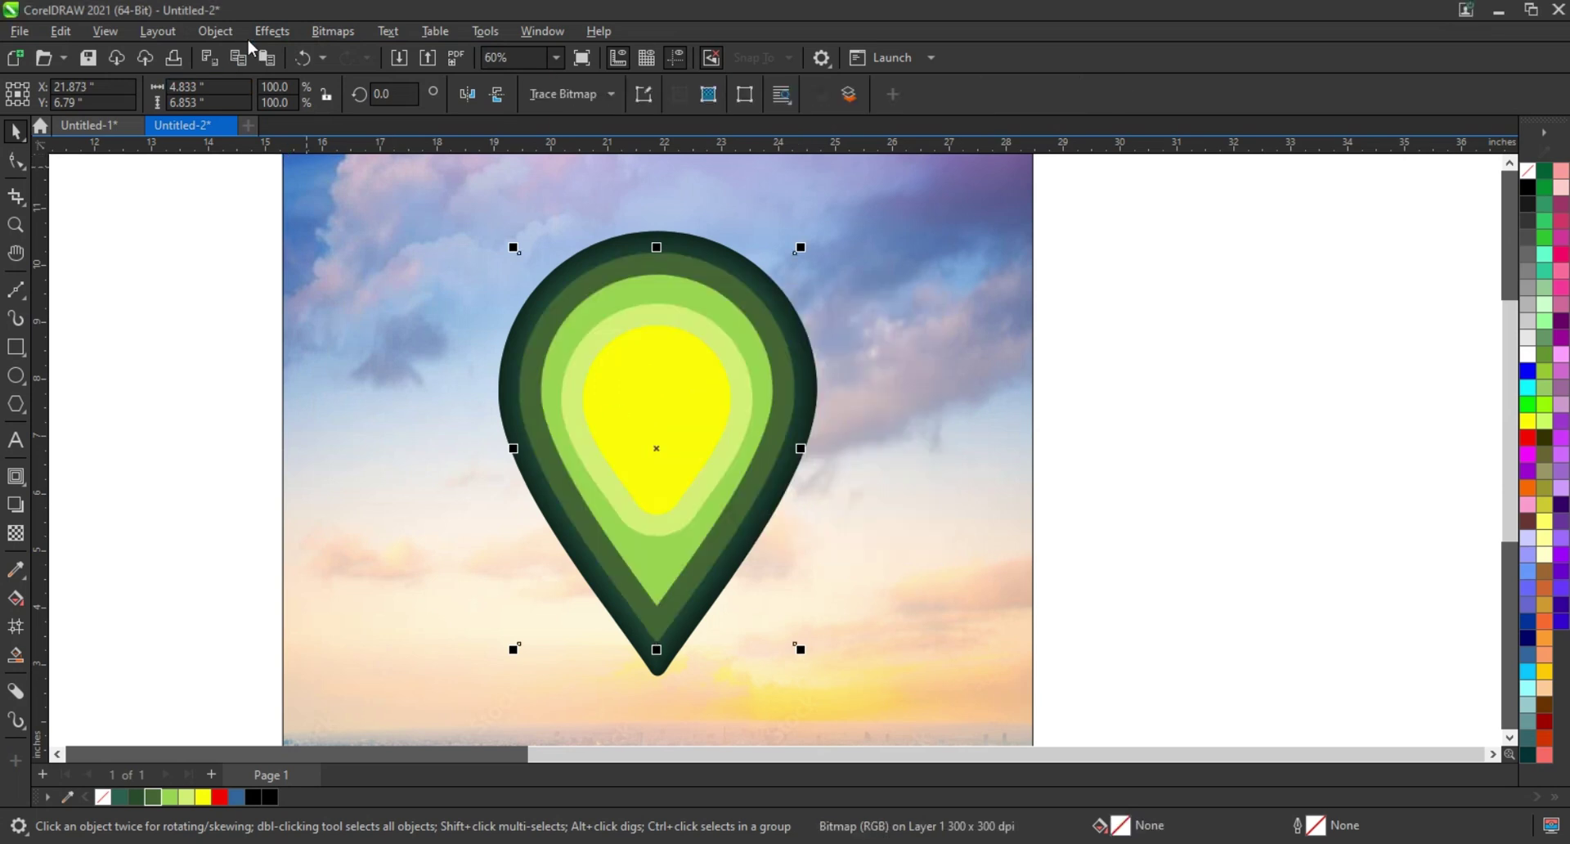
{"action": "left_click", "coordinate": [270, 33]}
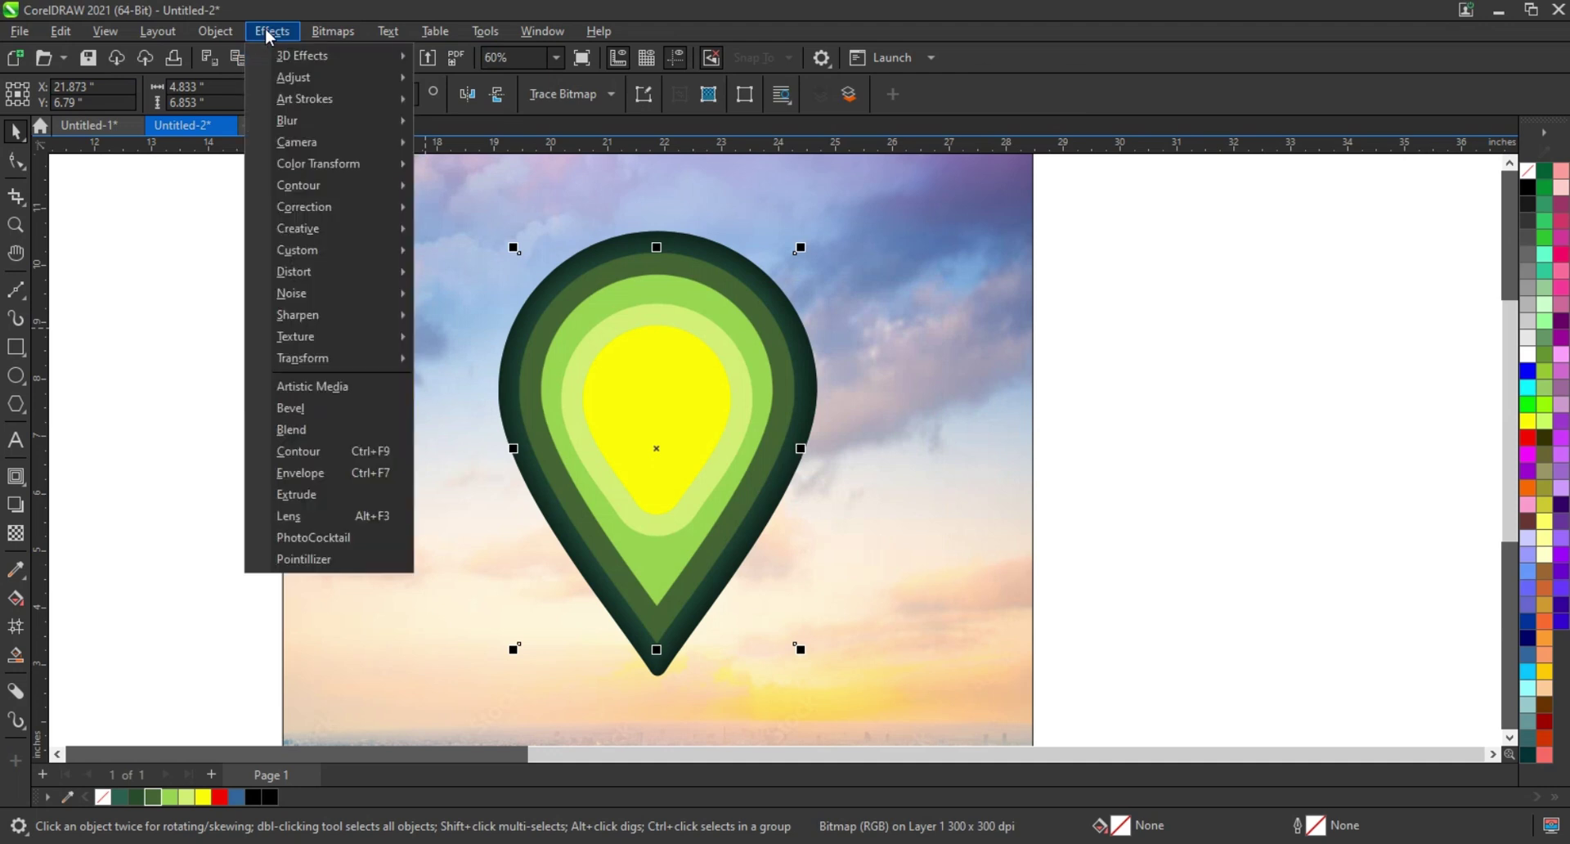
{"action": "mouse_move", "coordinate": [322, 120]}
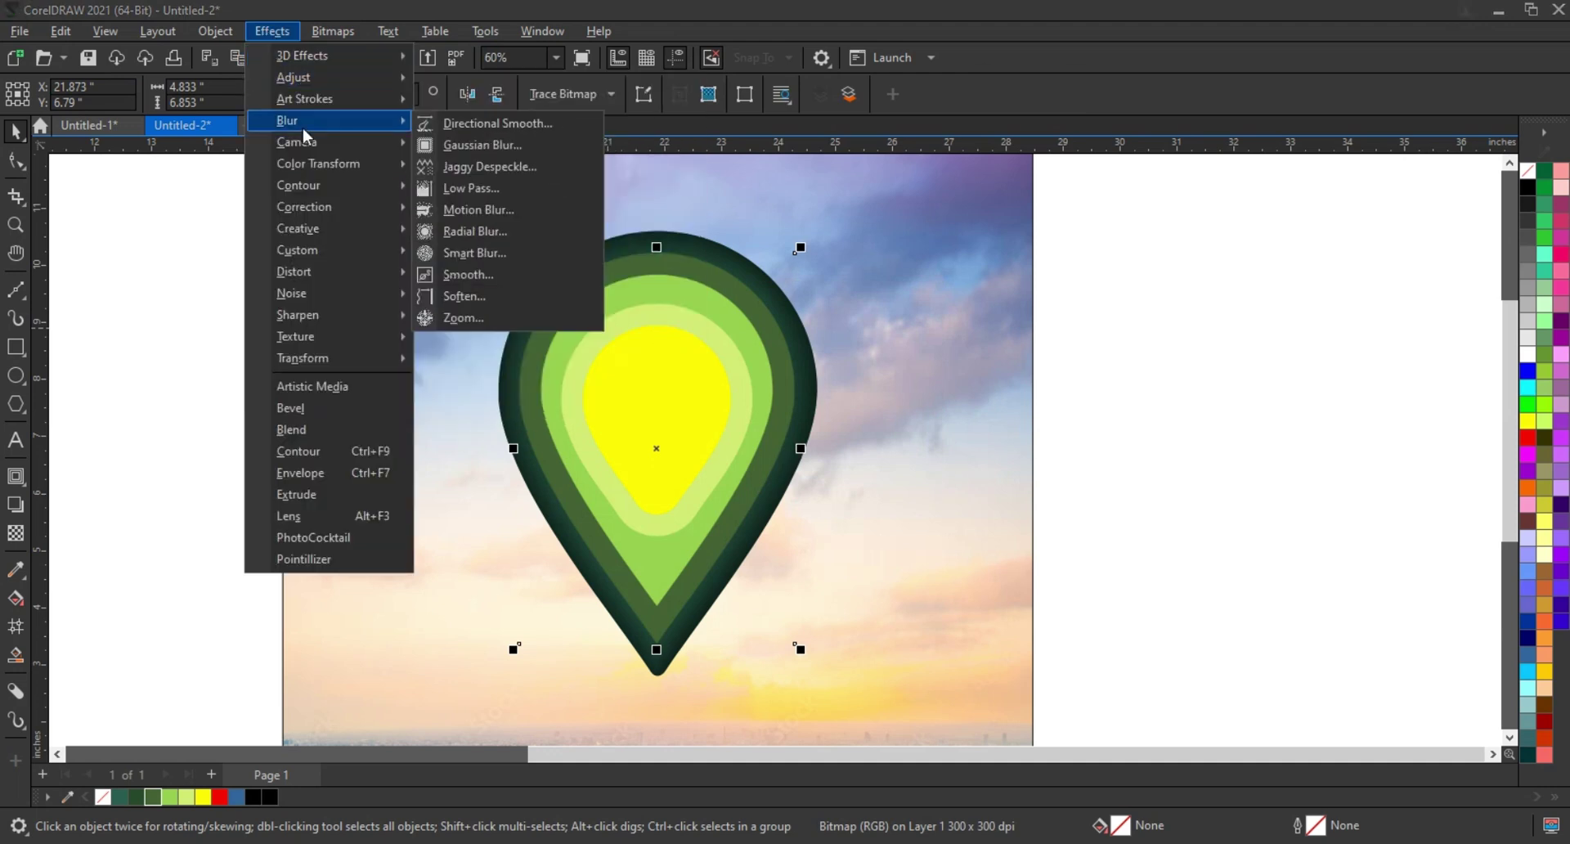
{"action": "left_click", "coordinate": [469, 145]}
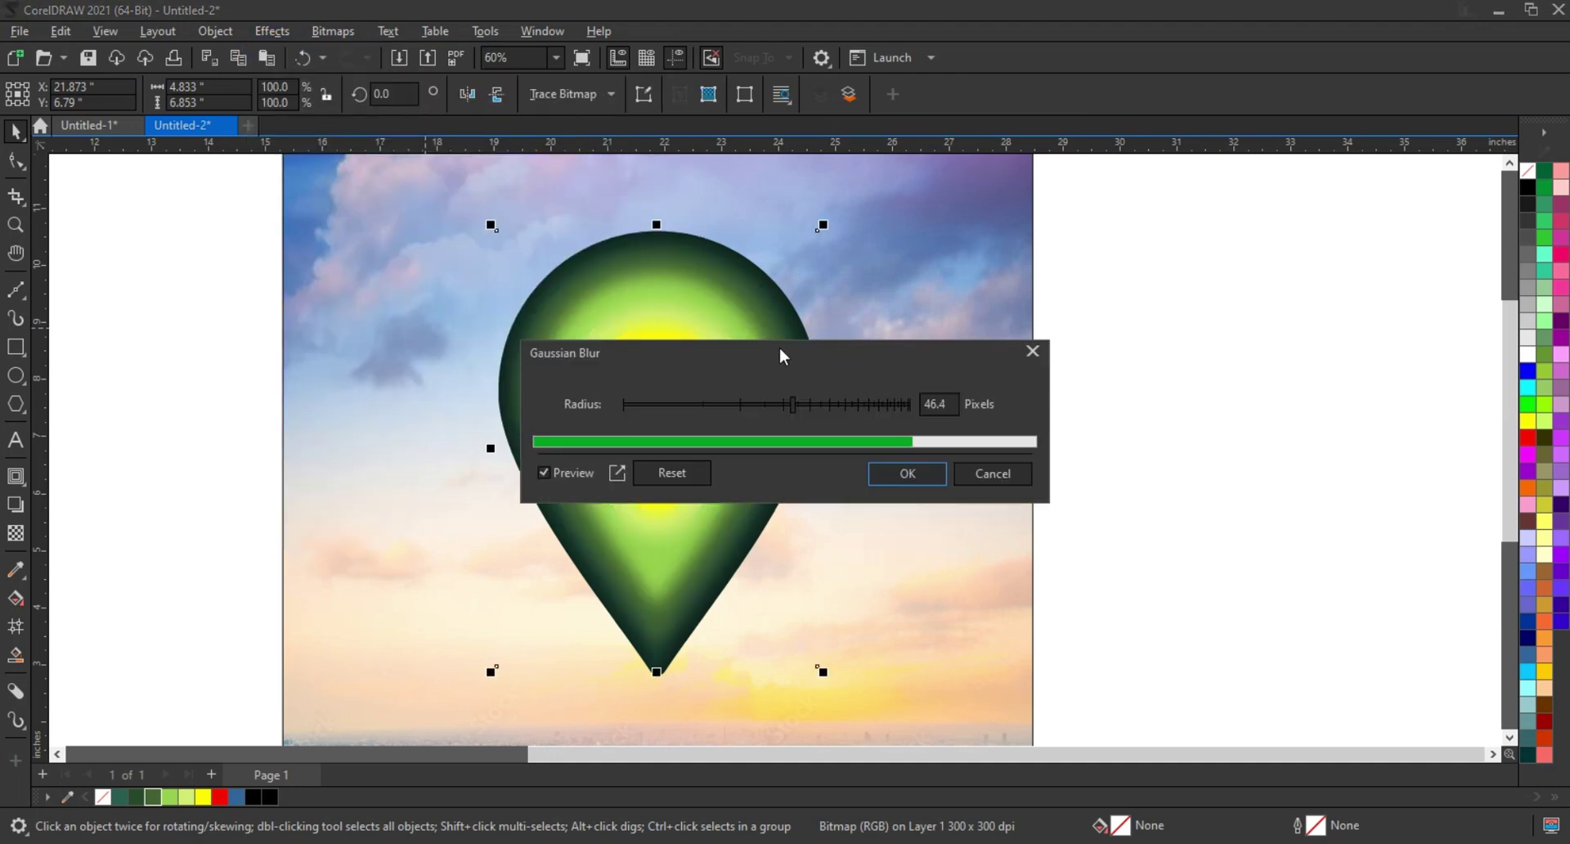
{"action": "mouse_move", "coordinate": [782, 354]}
{"action": "left_mouse_down"}
{"action": "mouse_move", "coordinate": [1284, 350]}
{"action": "mouse_move", "coordinate": [1280, 401]}
{"action": "left_mouse_up"}
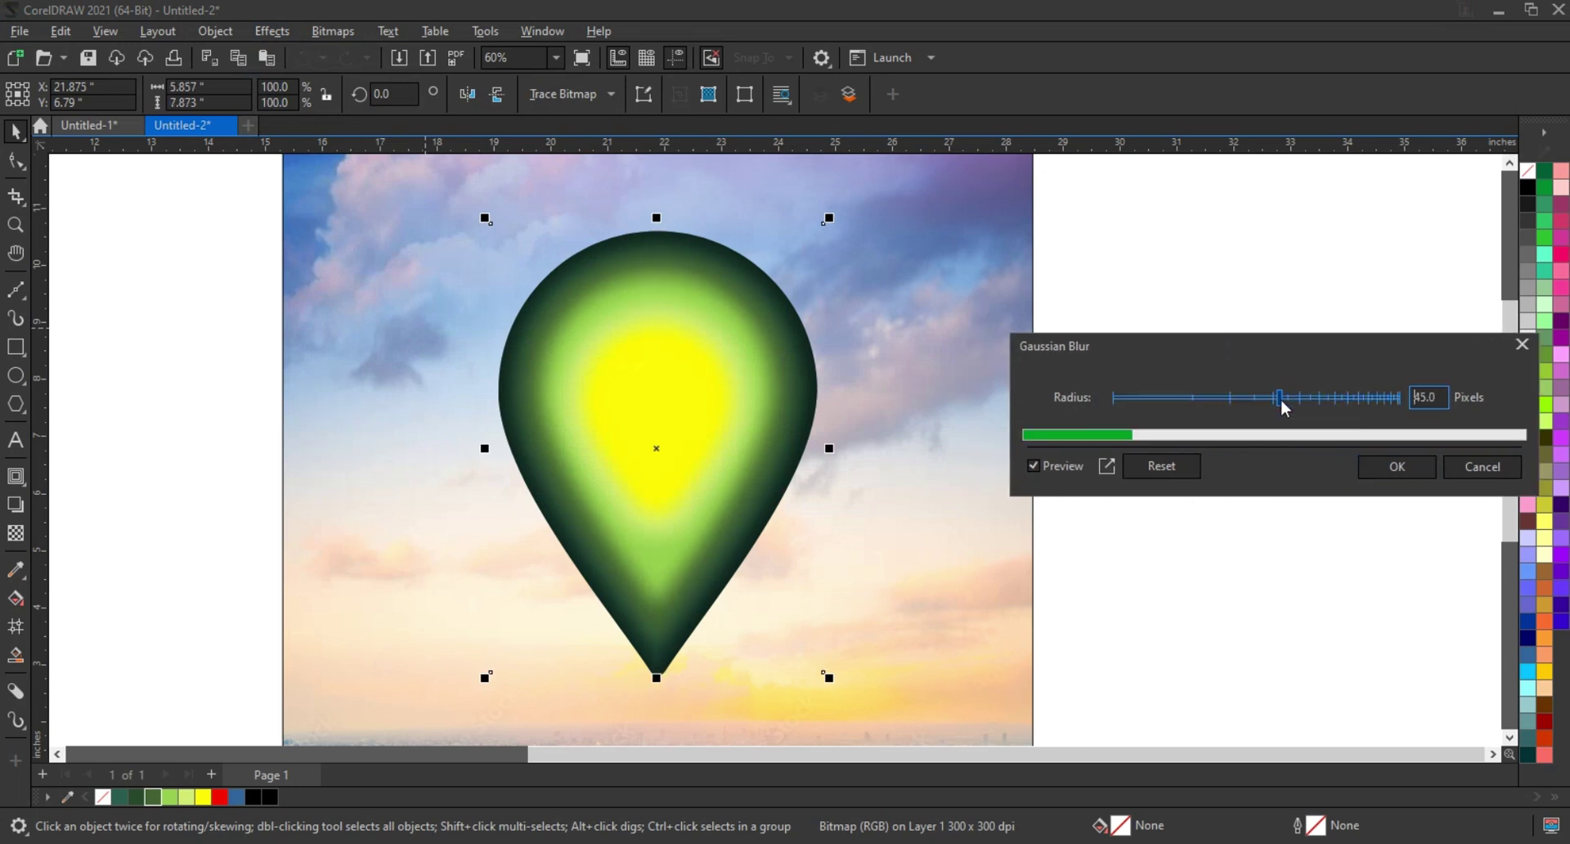
{"action": "left_click", "coordinate": [1395, 468]}
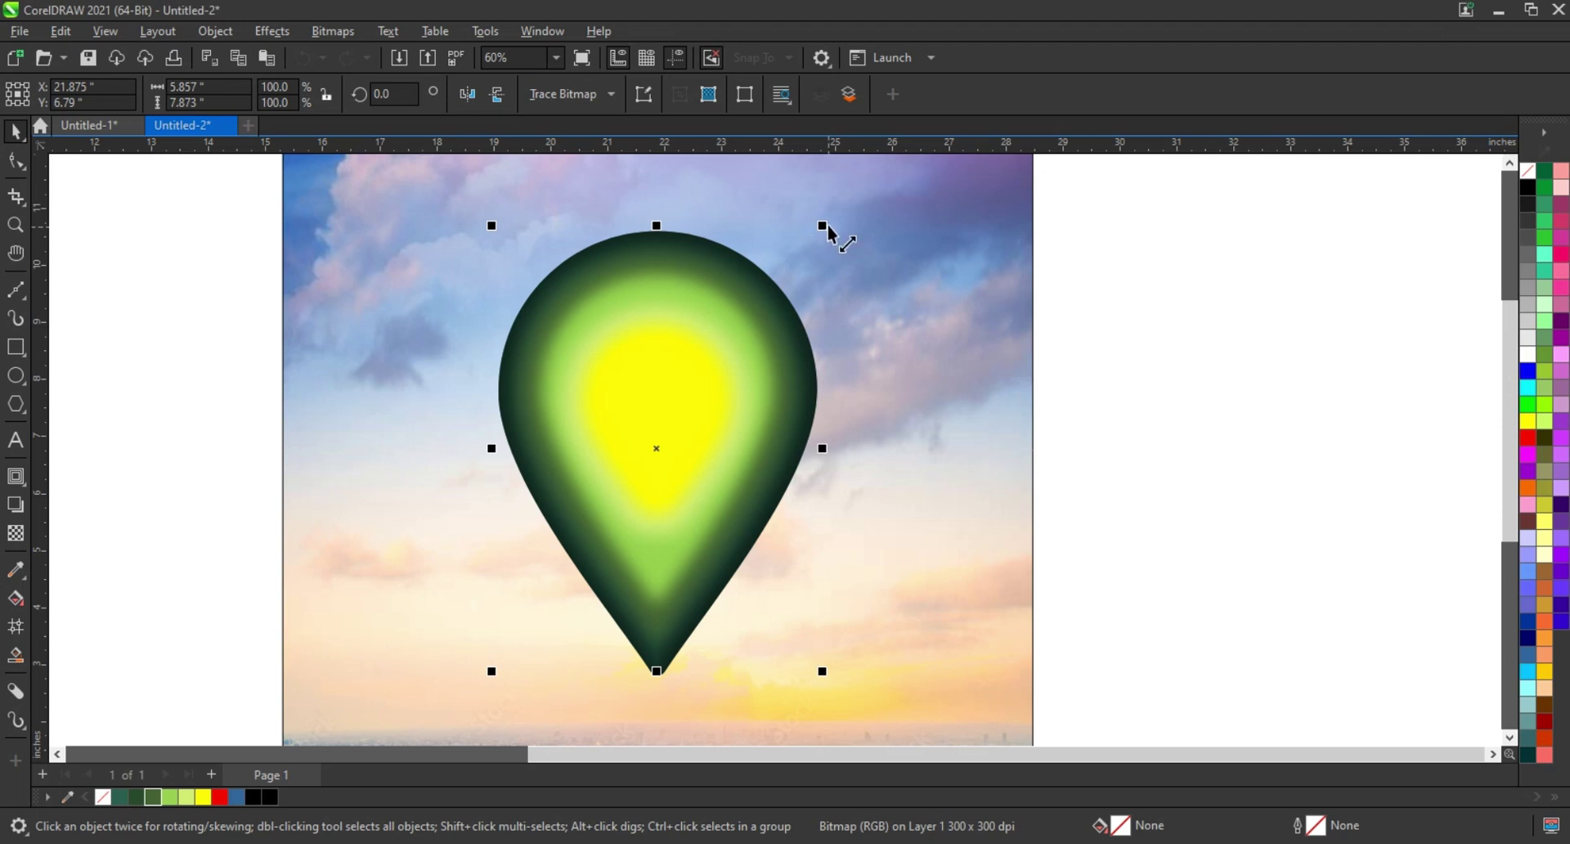
Step: Scale the blurred bitmap to 108.9%, nudge it lower and send it behind the teardrop
{"action": "left_click_drag", "start_coordinate": [827, 224], "coordinate": [852, 204]}
{"action": "left_click_drag", "start_coordinate": [777, 331], "coordinate": [776, 341]}
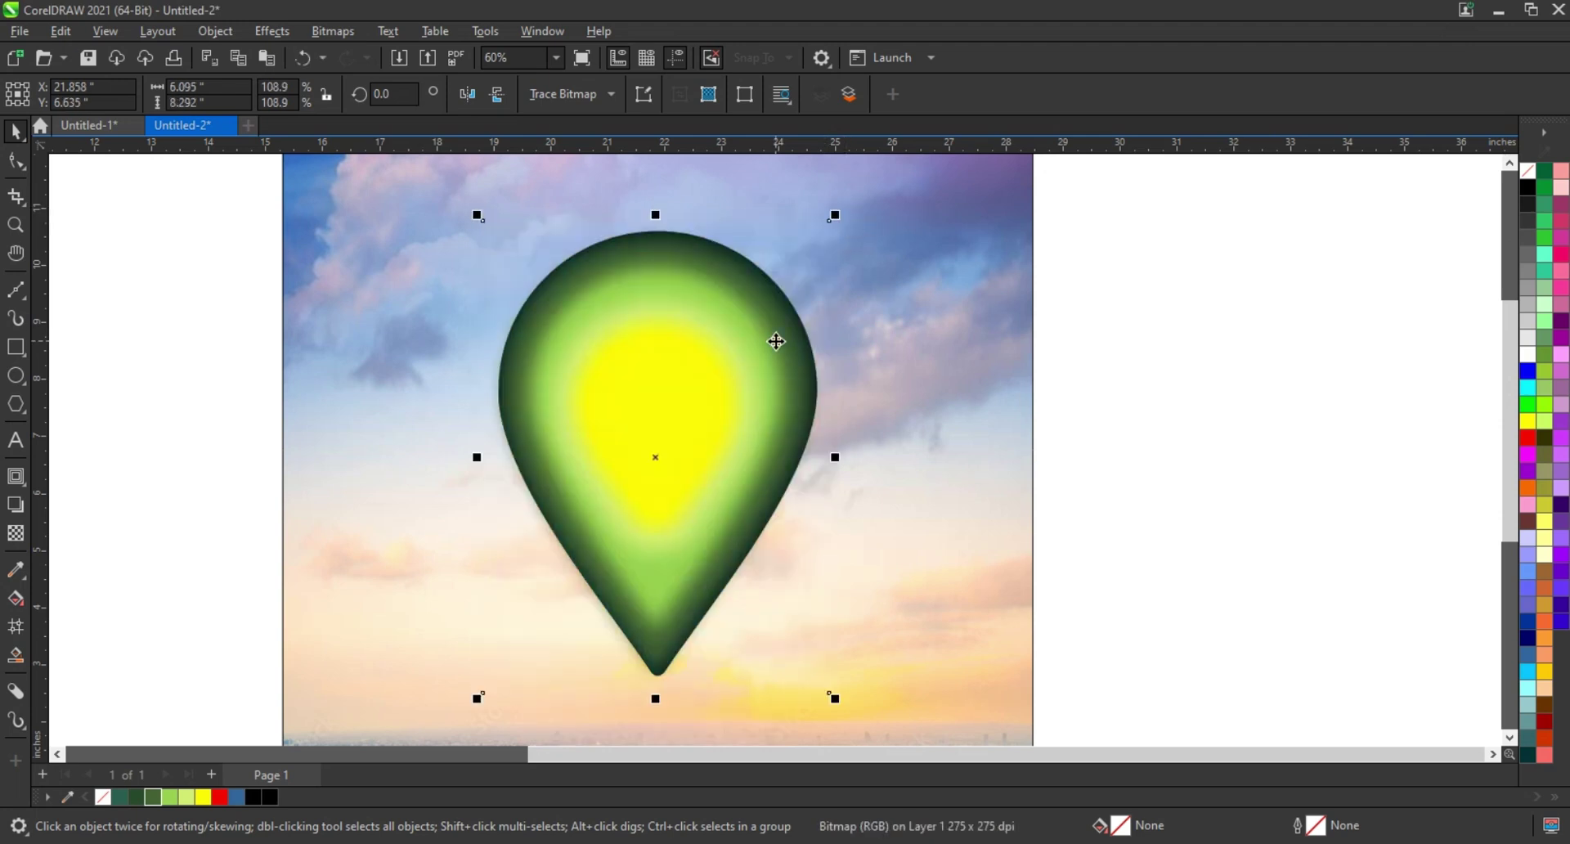
{"action": "key", "text": "ctrl+Page_Down"}
Step: PowerClip the blurred bitmap inside the teardrop frame and enlarge it slightly within the frame
{"action": "left_click", "coordinate": [206, 31]}
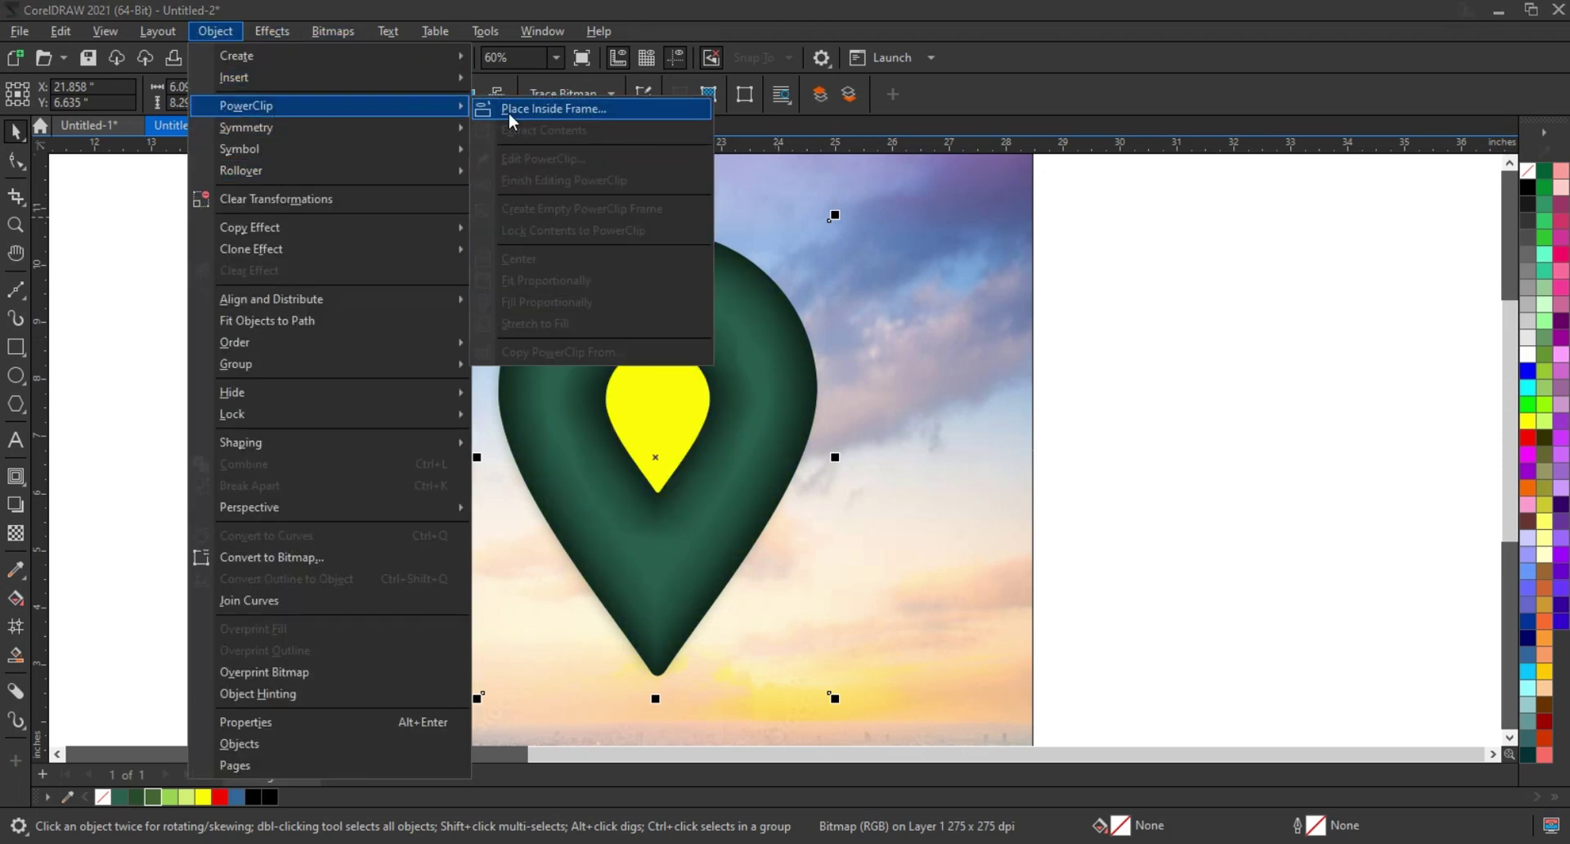
{"action": "left_click", "coordinate": [509, 111]}
{"action": "left_click", "coordinate": [734, 283]}
{"action": "right_click", "coordinate": [734, 283]}
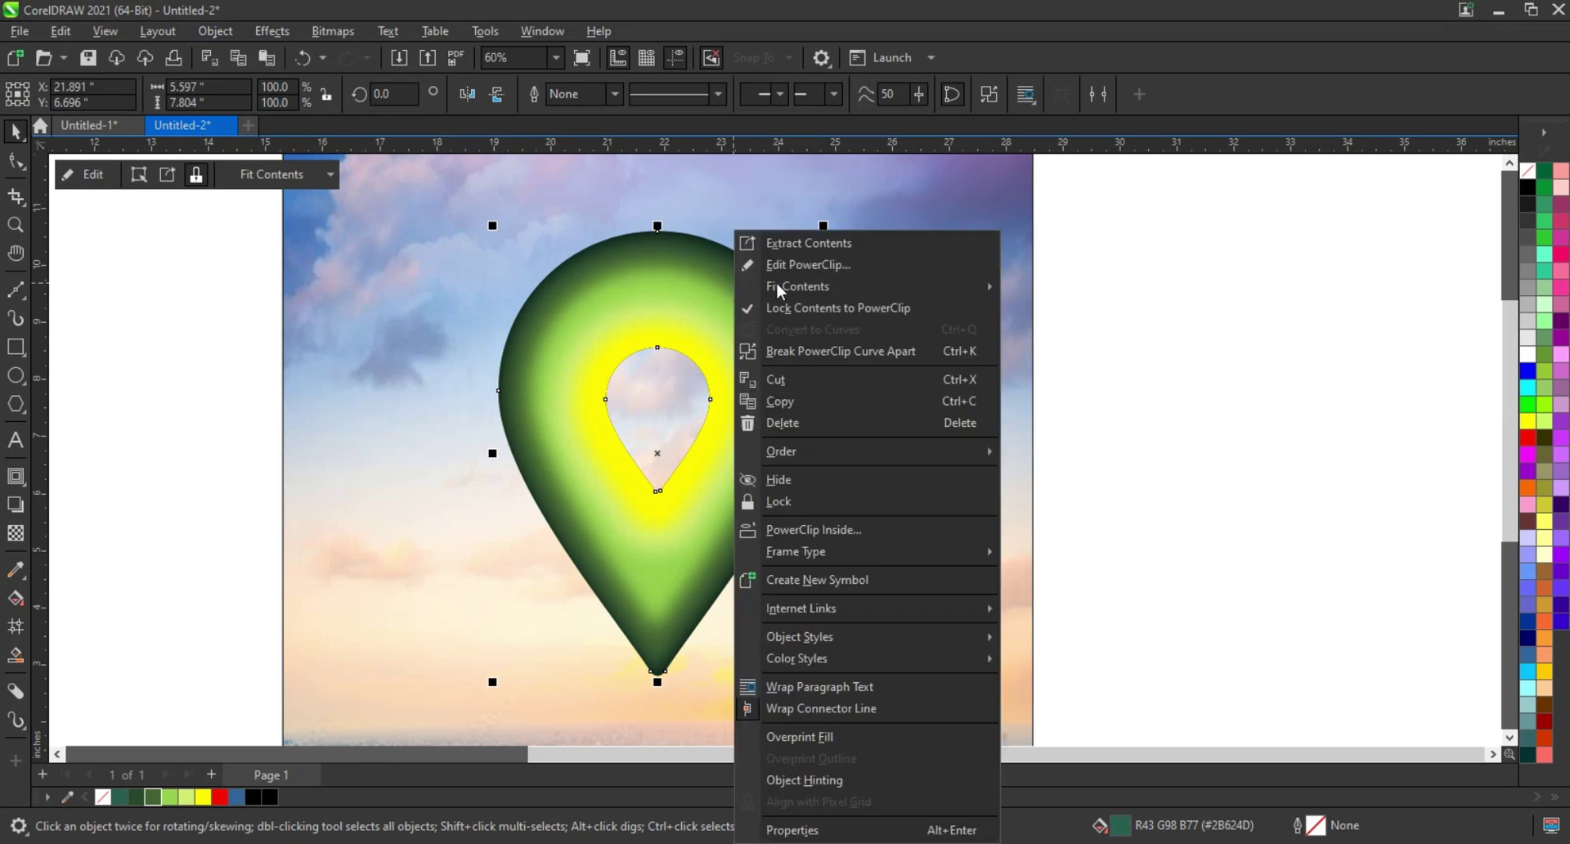
{"action": "left_click", "coordinate": [792, 266]}
{"action": "left_click_drag", "start_coordinate": [912, 579], "coordinate": [916, 587]}
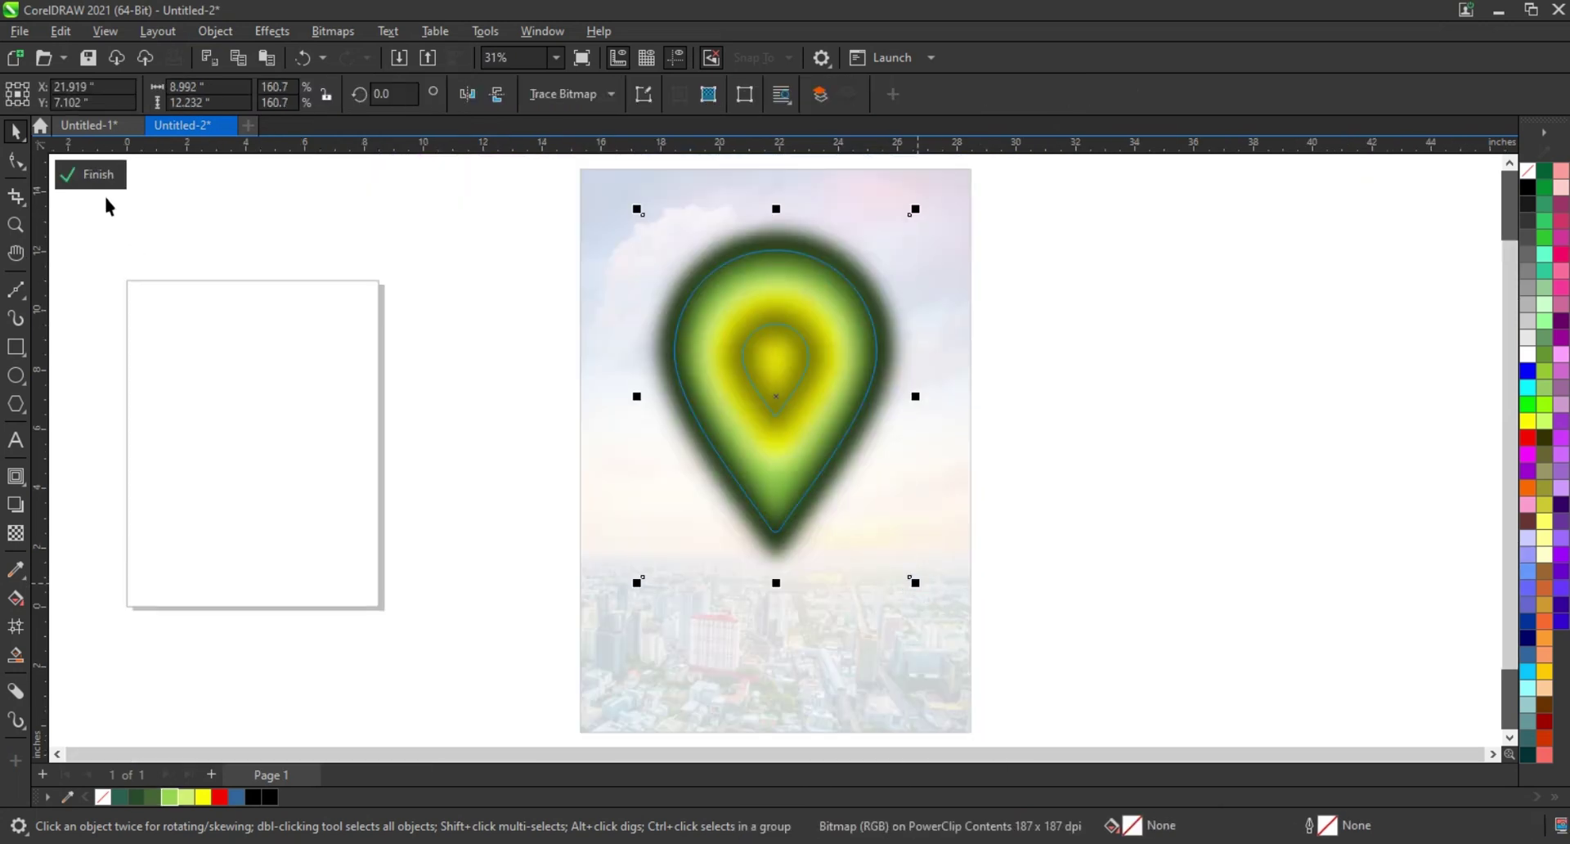
{"action": "left_click", "coordinate": [90, 175]}
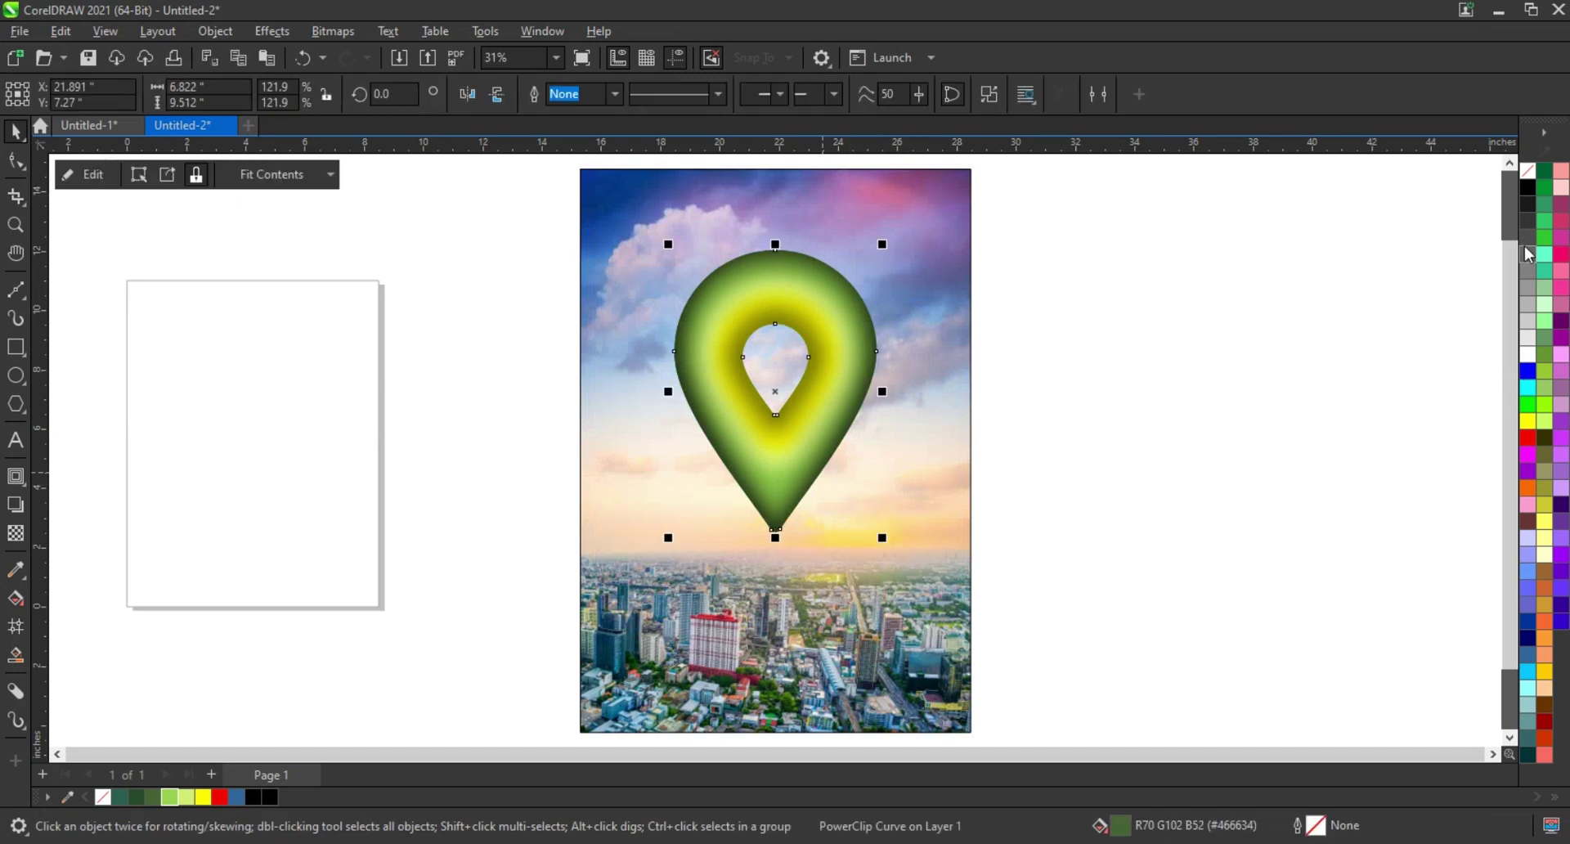
{"action": "right_click", "coordinate": [1529, 183]}
{"action": "left_click", "coordinate": [1504, 190]}
{"action": "scroll", "coordinate": [966, 587], "scroll_direction": "down", "scroll_amount": 1}
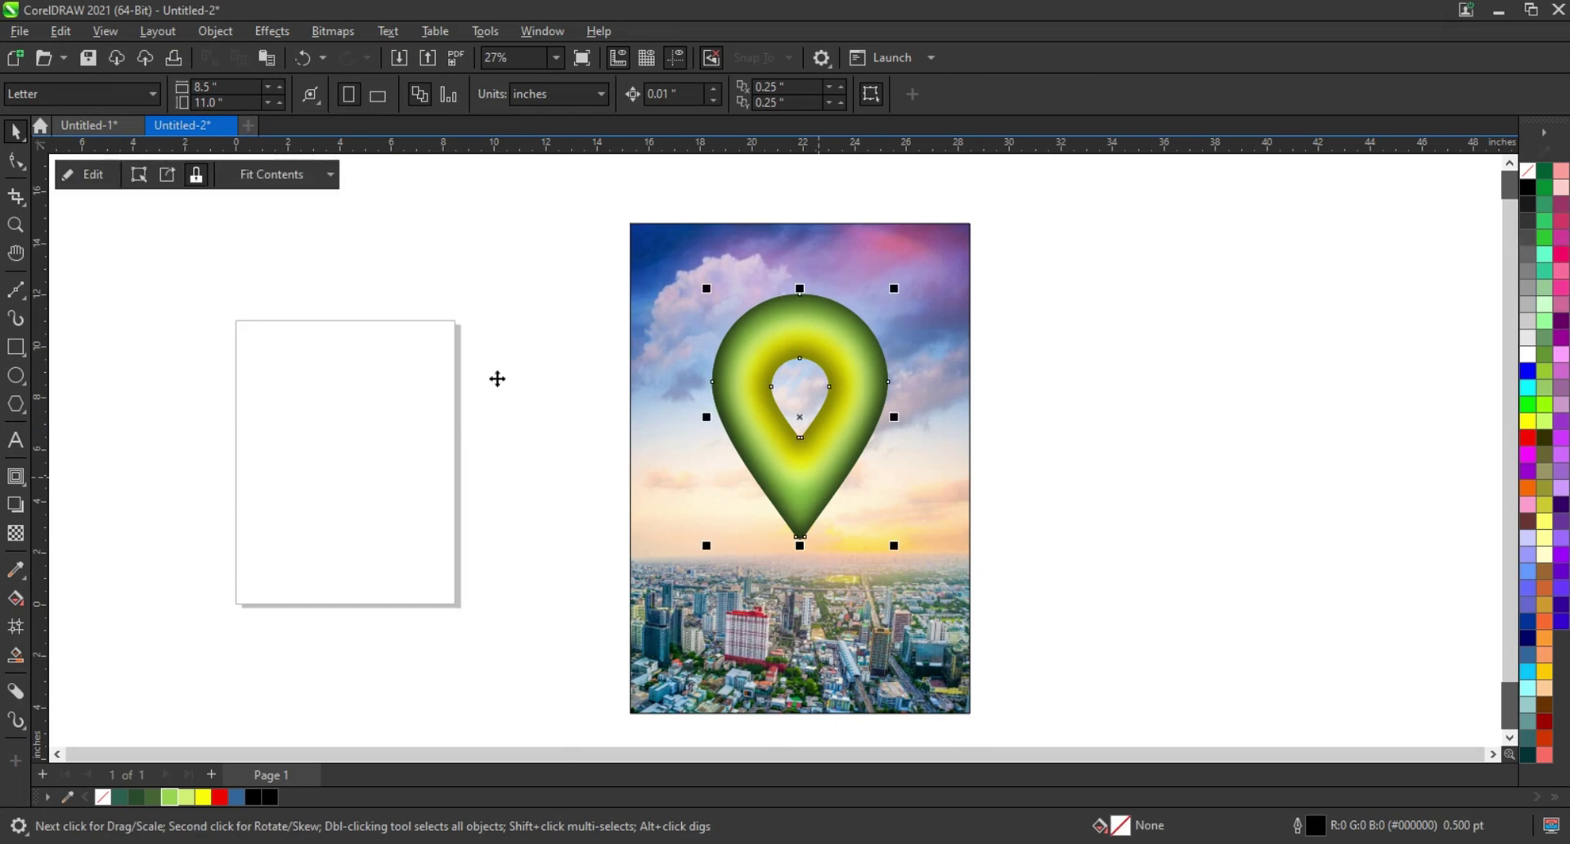
Step: Zoom to the selected pin and bring up the interactive effects flyout for extruding
{"action": "key", "text": "shift+F2"}
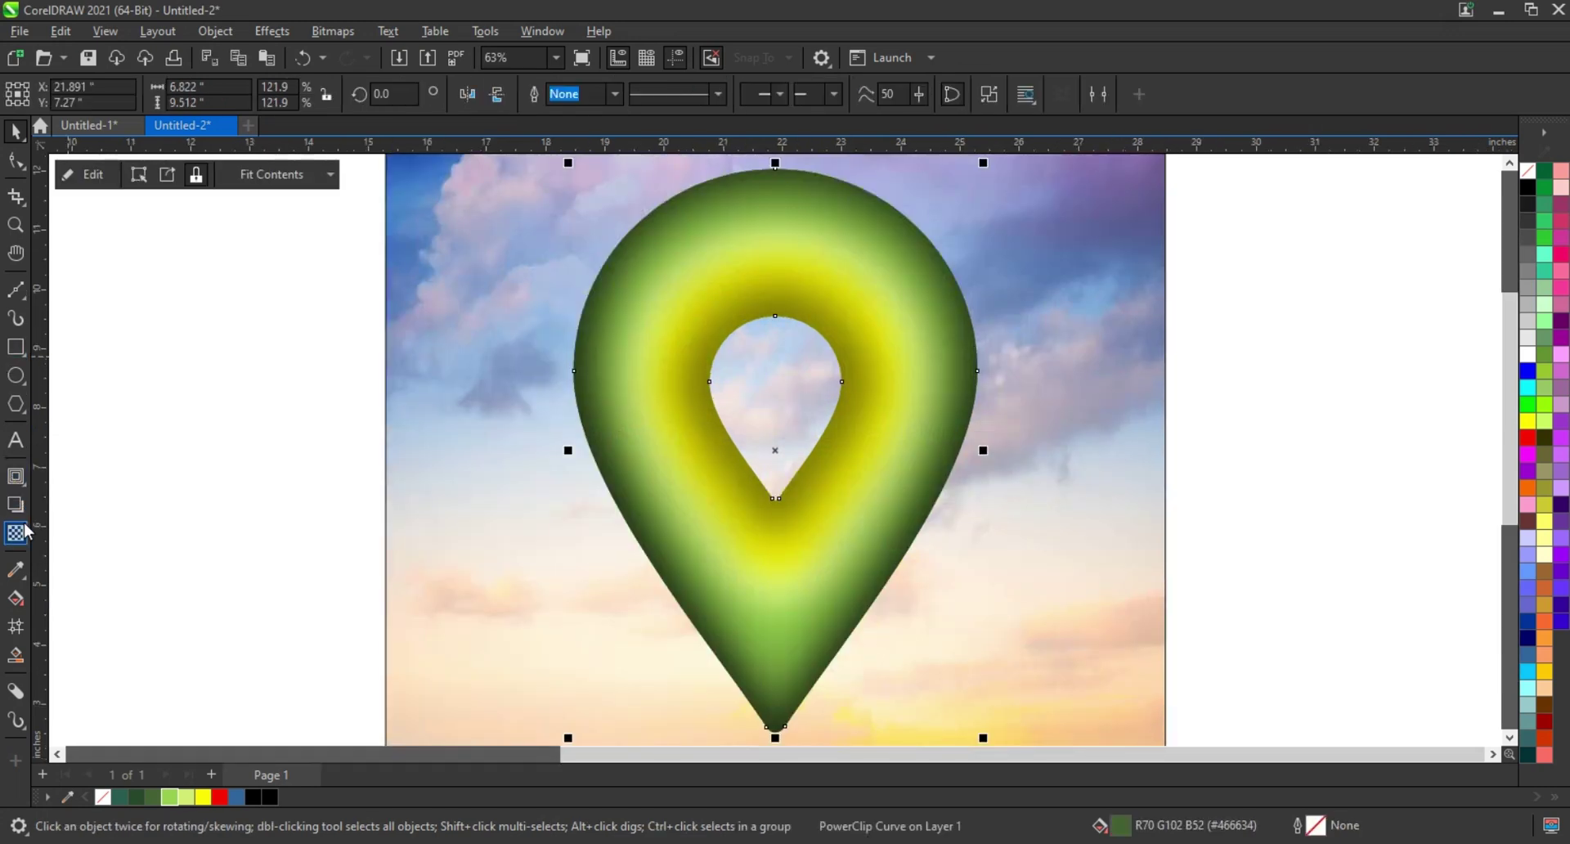
{"action": "left_click", "coordinate": [25, 485]}
{"action": "left_click", "coordinate": [26, 486]}
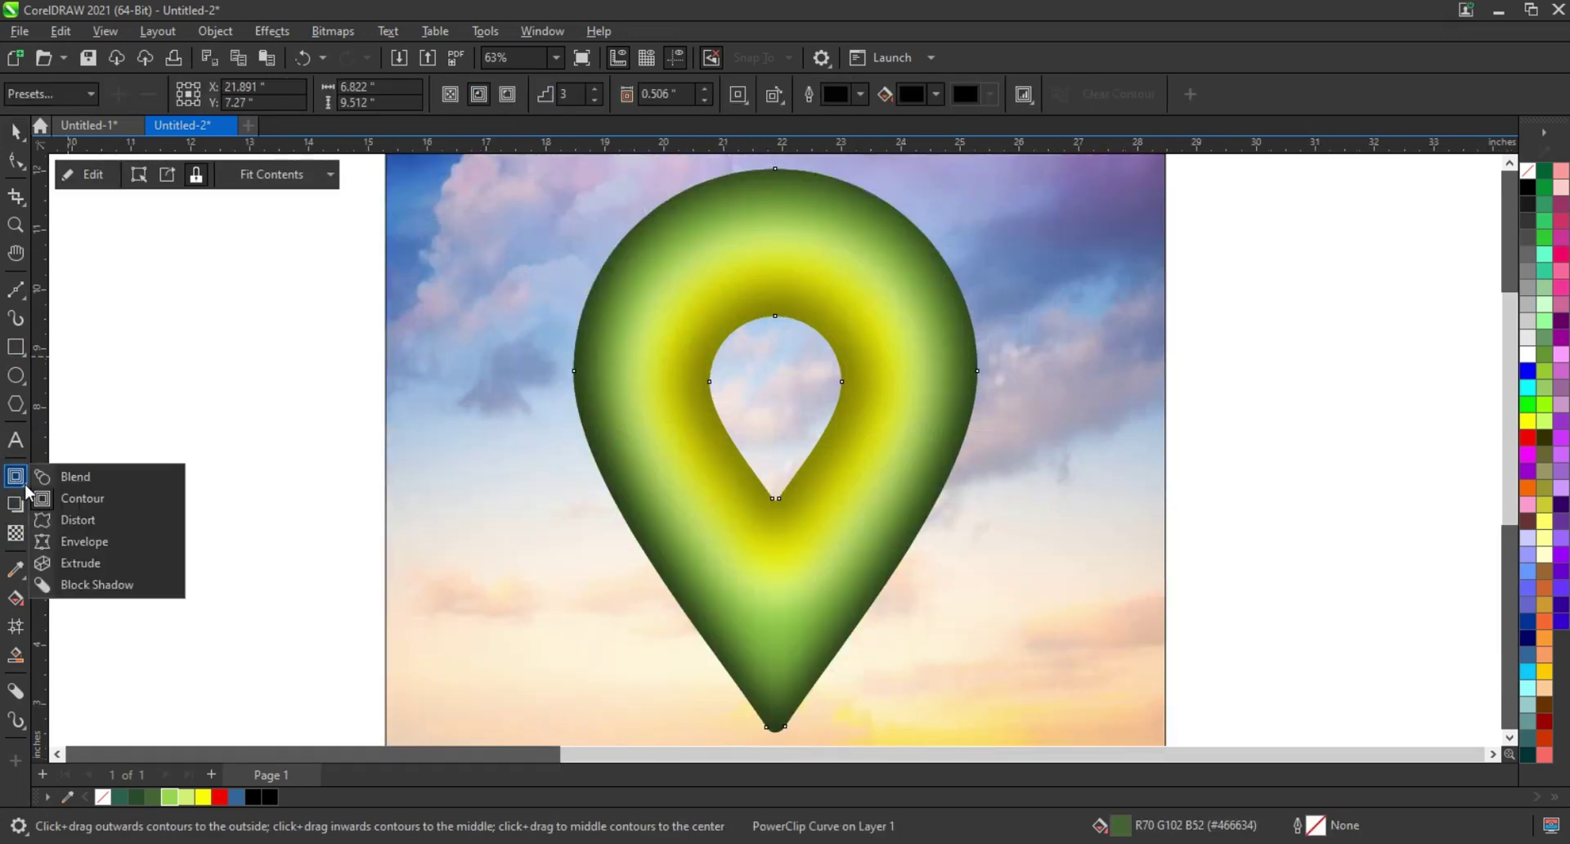
{"action": "left_click", "coordinate": [78, 543]}
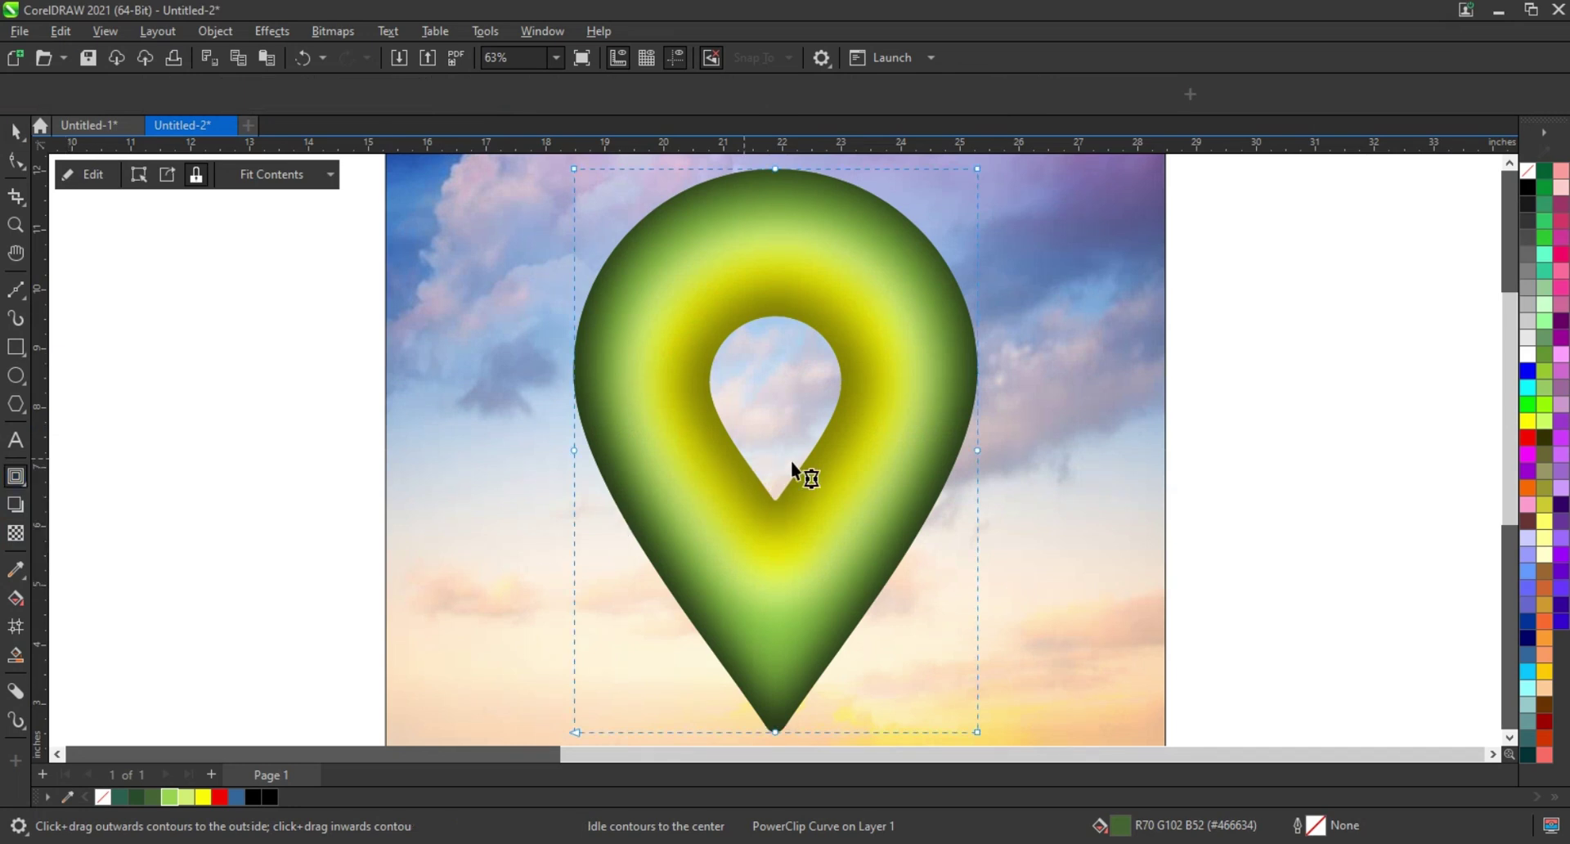
{"action": "left_click", "coordinate": [20, 516]}
Step: Extrude the pin for 3D depth and break the extrude group apart
{"action": "left_click", "coordinate": [48, 563]}
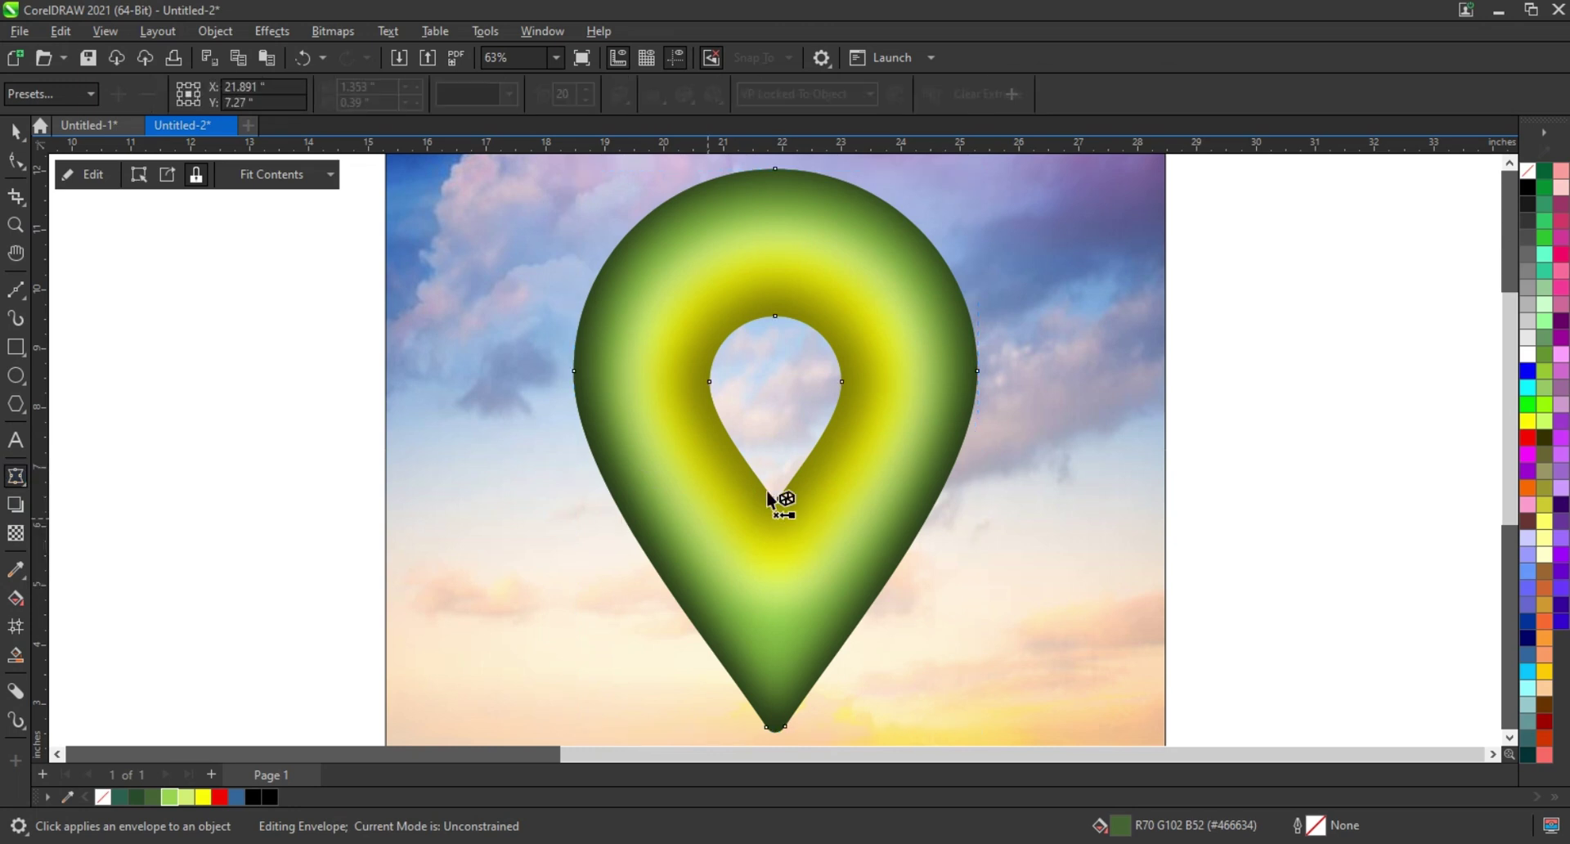
{"action": "mouse_move", "coordinate": [769, 494]}
{"action": "left_mouse_down"}
{"action": "mouse_move", "coordinate": [744, 459]}
{"action": "mouse_move", "coordinate": [869, 478]}
{"action": "mouse_move", "coordinate": [860, 464]}
{"action": "mouse_move", "coordinate": [814, 493]}
{"action": "left_mouse_up"}
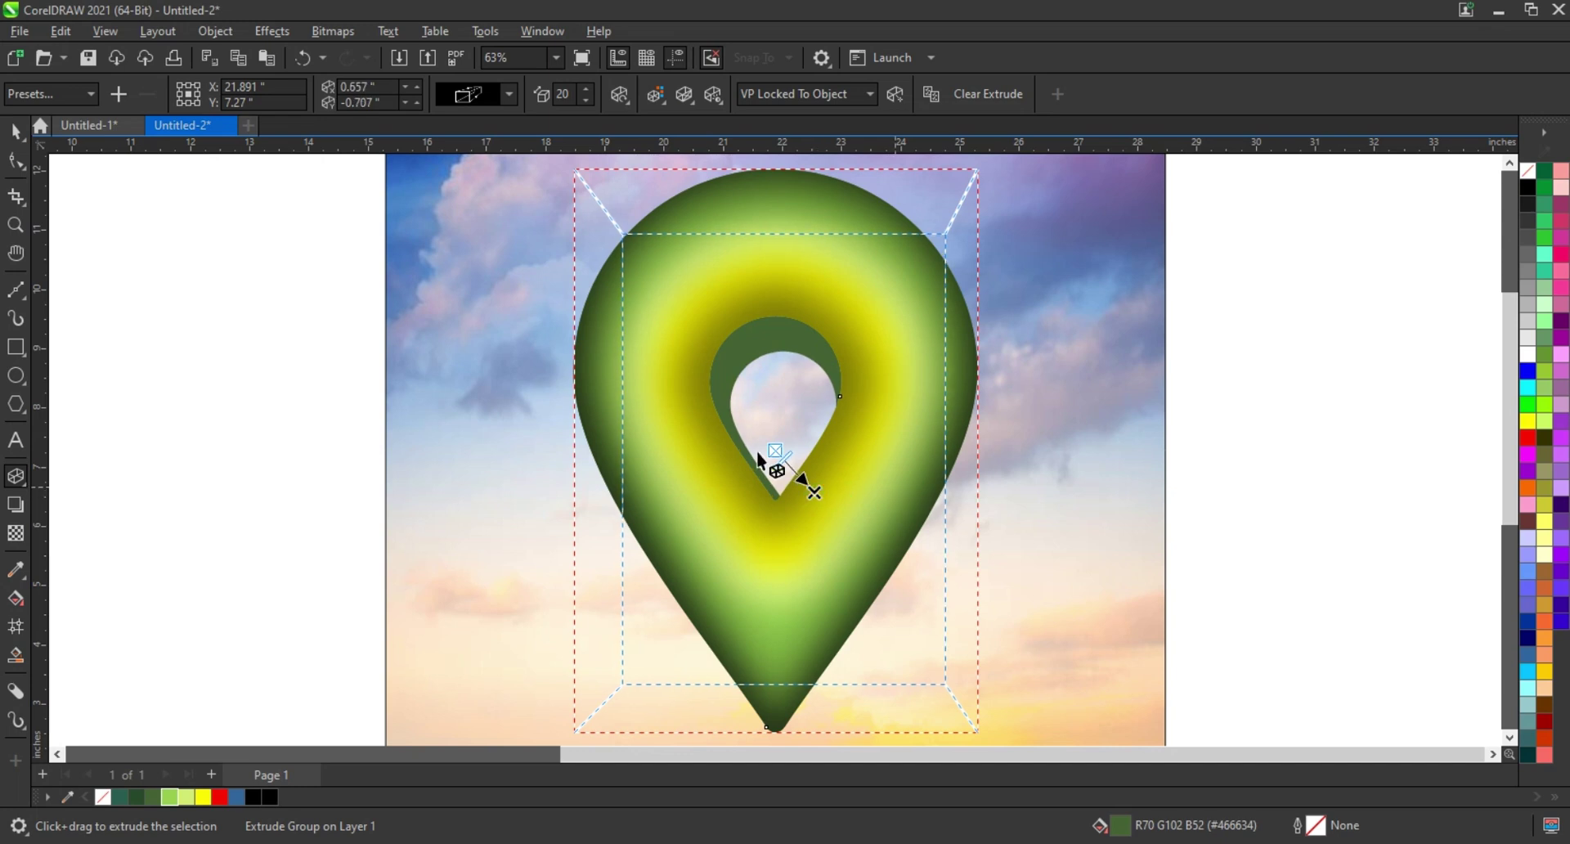
{"action": "left_click", "coordinate": [10, 141]}
{"action": "left_click", "coordinate": [215, 31]}
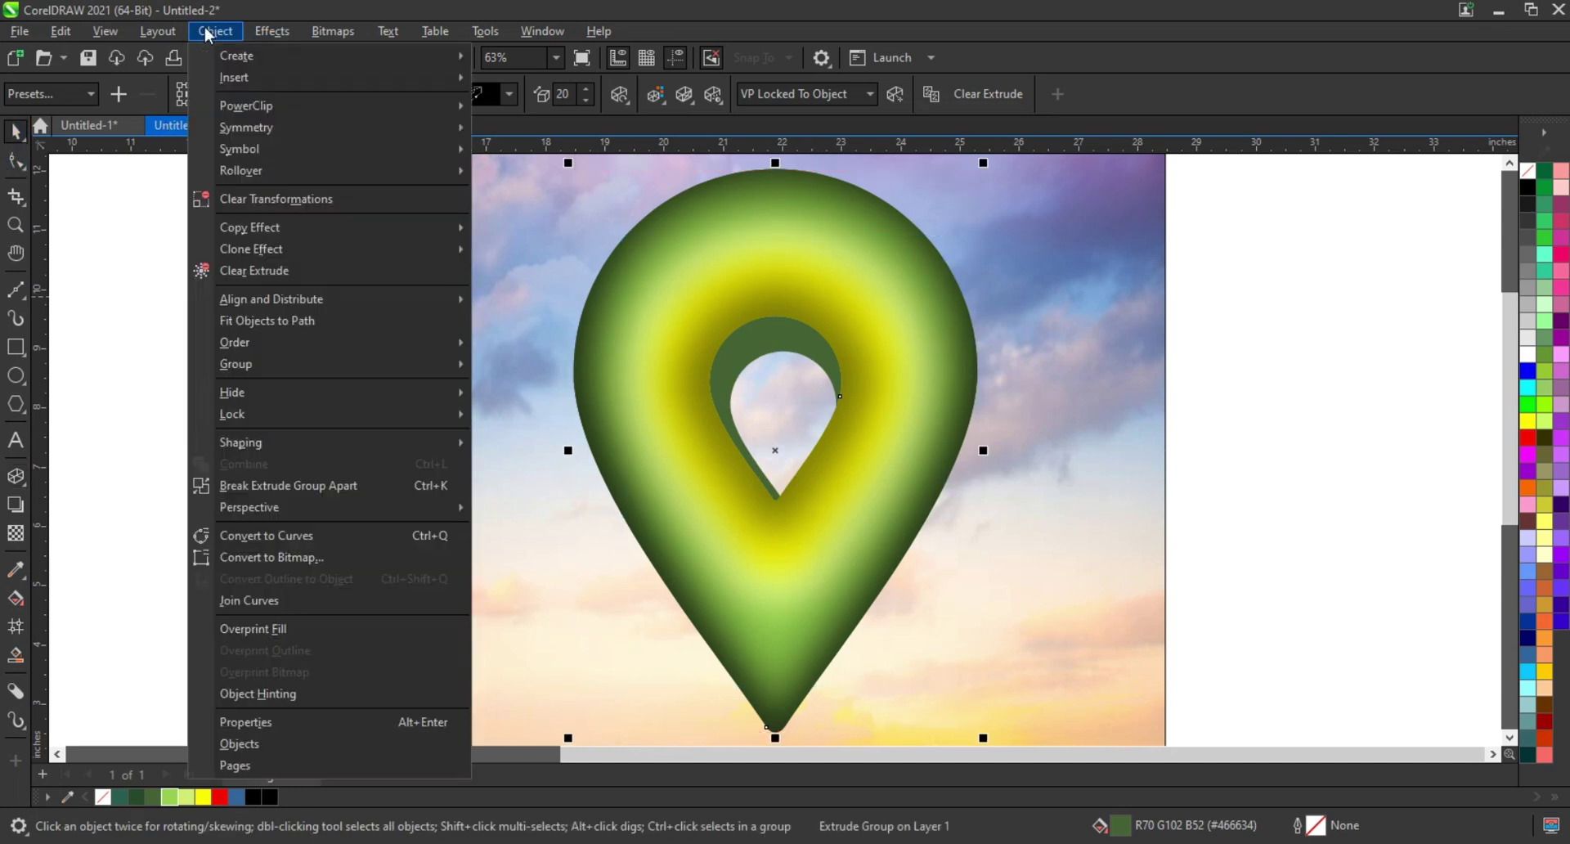
{"action": "left_click", "coordinate": [278, 486]}
Step: Give the inner side face of the teardrop hole a green fountain-fill gradient
{"action": "left_click", "coordinate": [747, 350]}
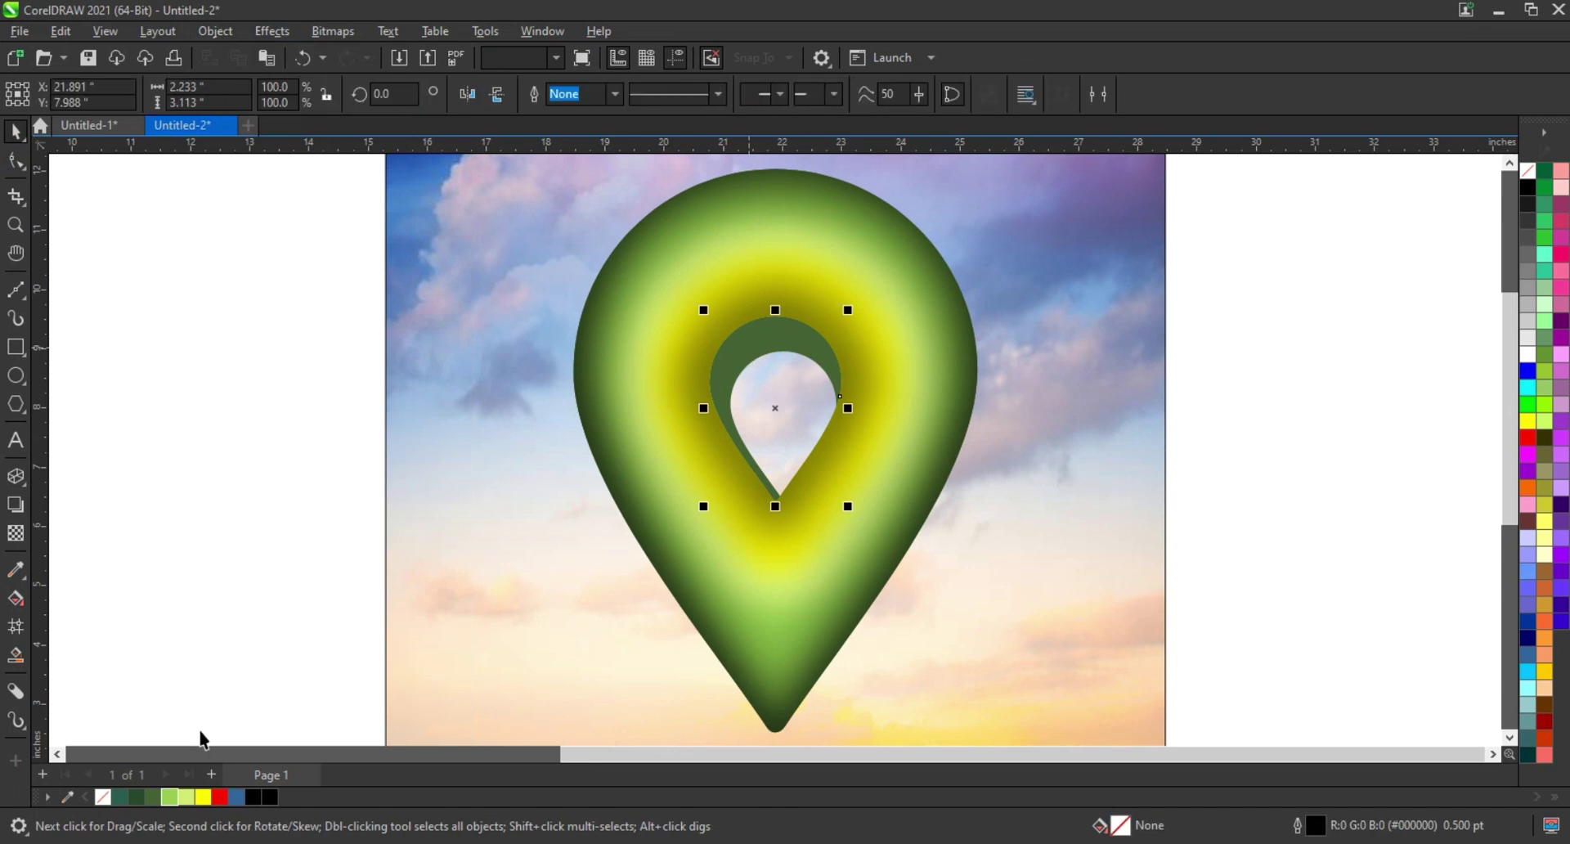
{"action": "key", "text": "g"}
{"action": "mouse_move", "coordinate": [757, 319]}
{"action": "left_mouse_down"}
{"action": "mouse_move", "coordinate": [738, 467]}
{"action": "mouse_move", "coordinate": [743, 359]}
{"action": "left_mouse_up"}
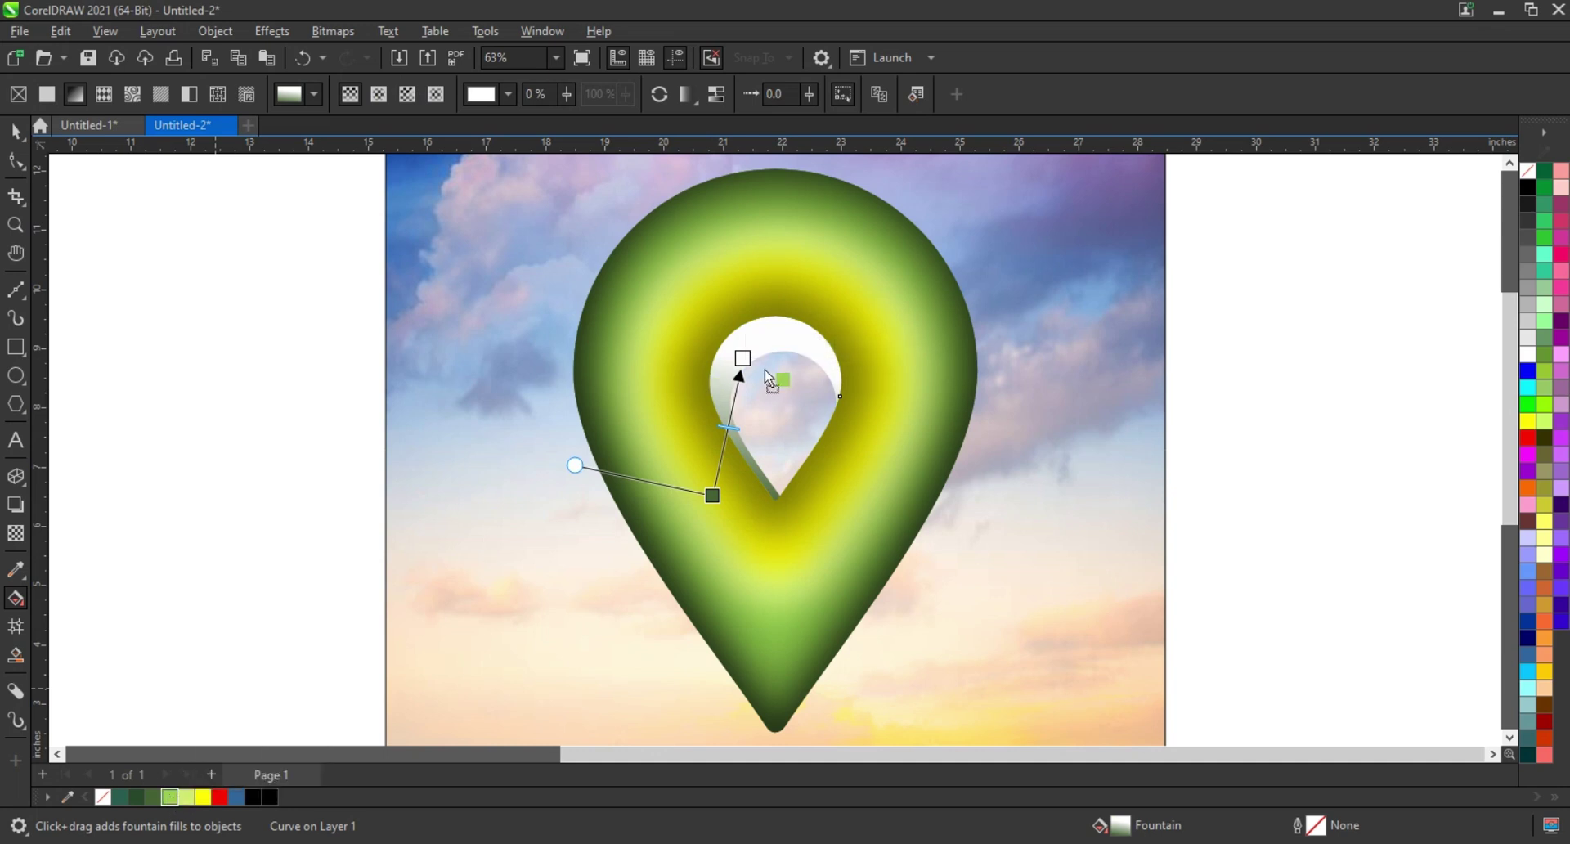
{"action": "left_click_drag", "start_coordinate": [750, 364], "coordinate": [794, 258]}
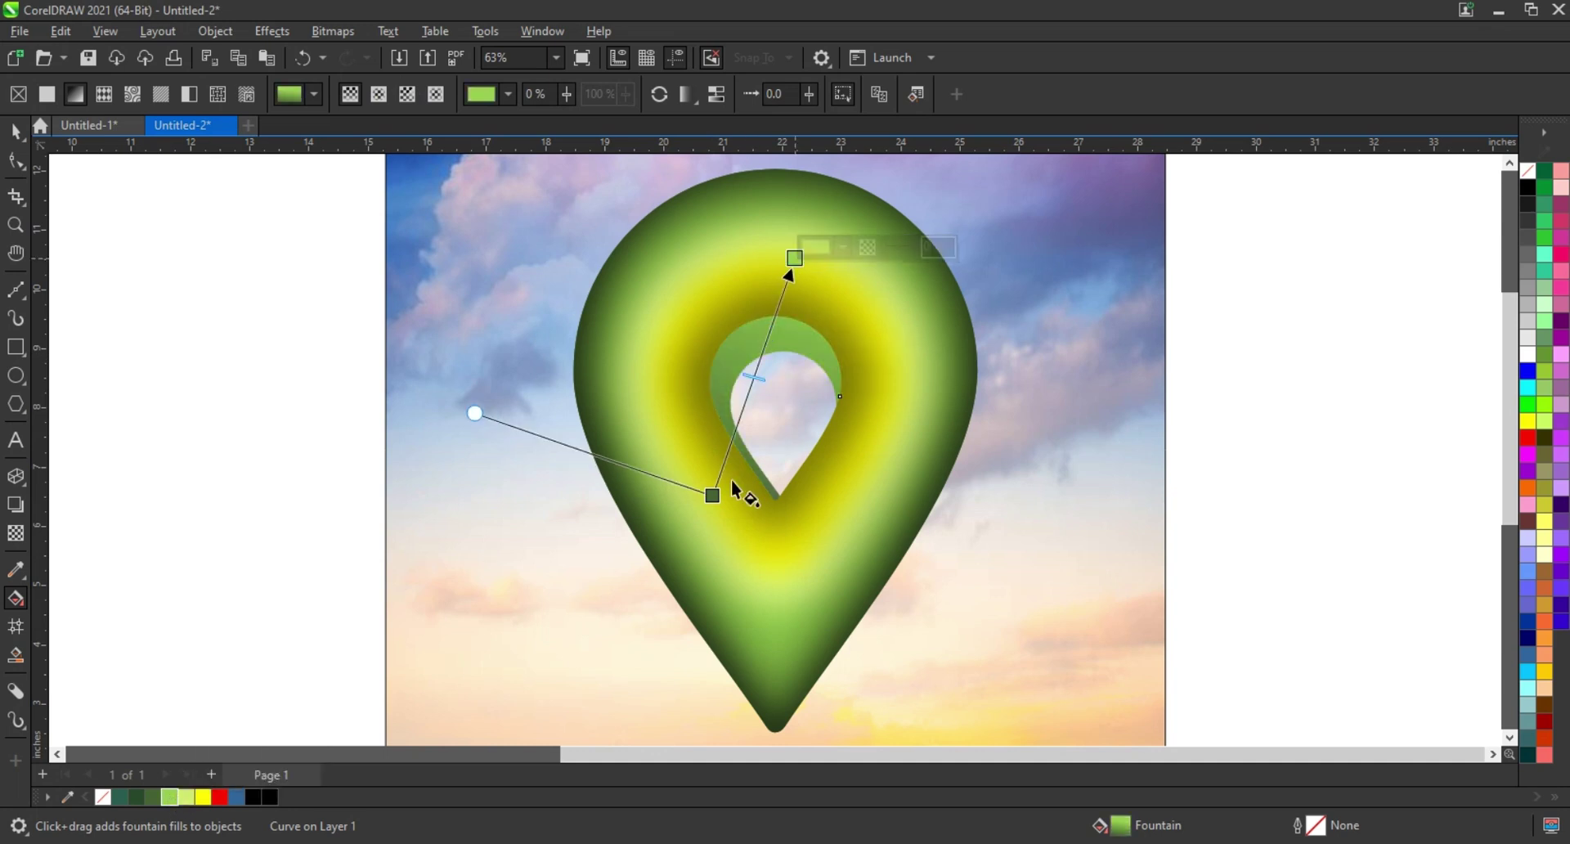
{"action": "left_click_drag", "start_coordinate": [712, 495], "coordinate": [698, 439]}
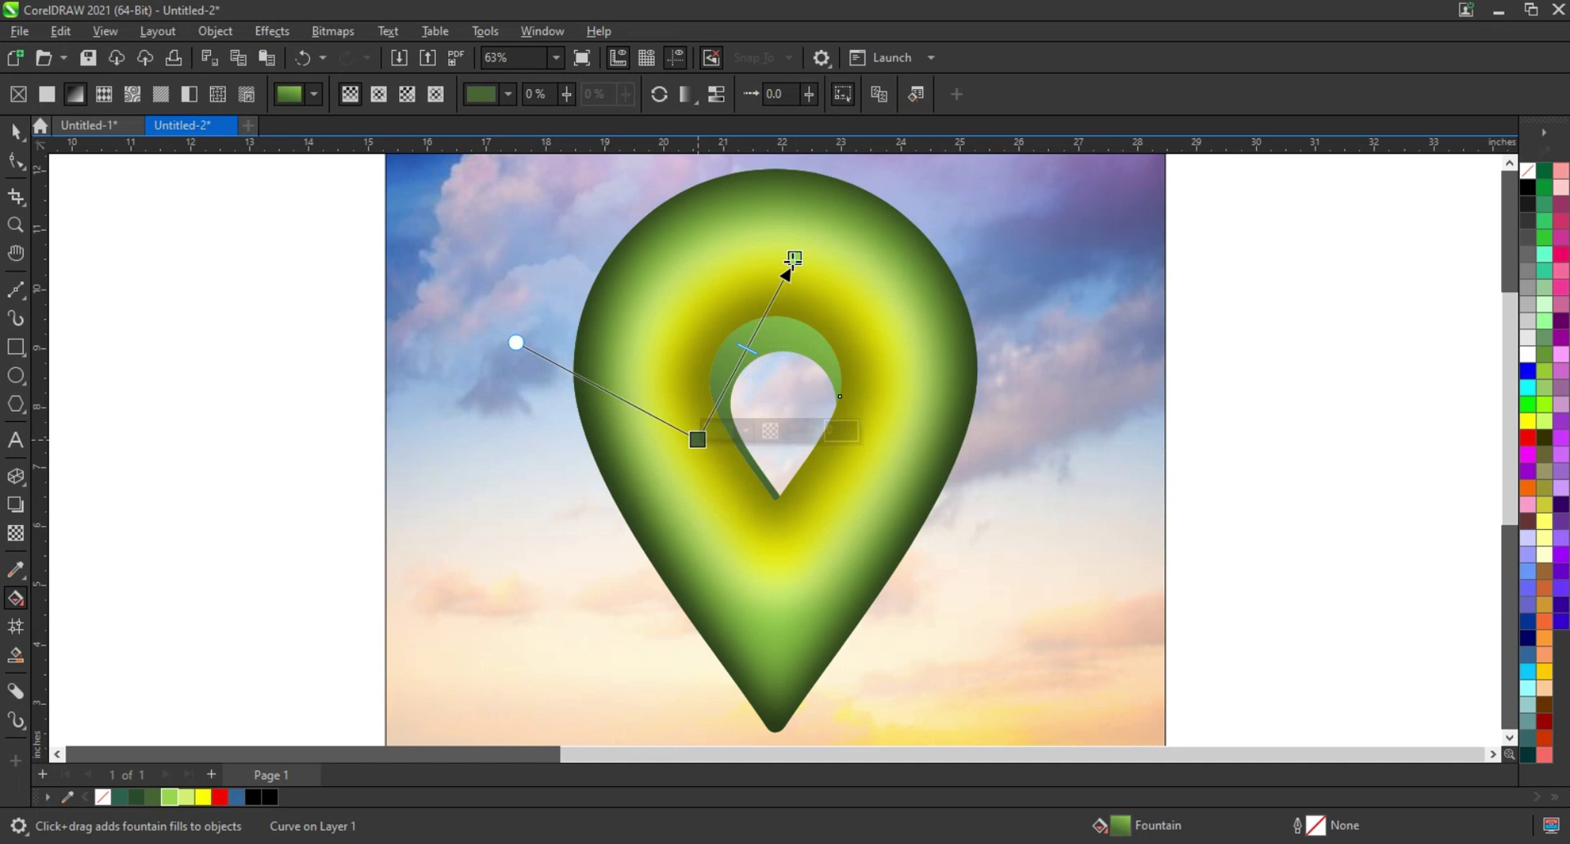
{"action": "left_click_drag", "start_coordinate": [794, 257], "coordinate": [785, 279]}
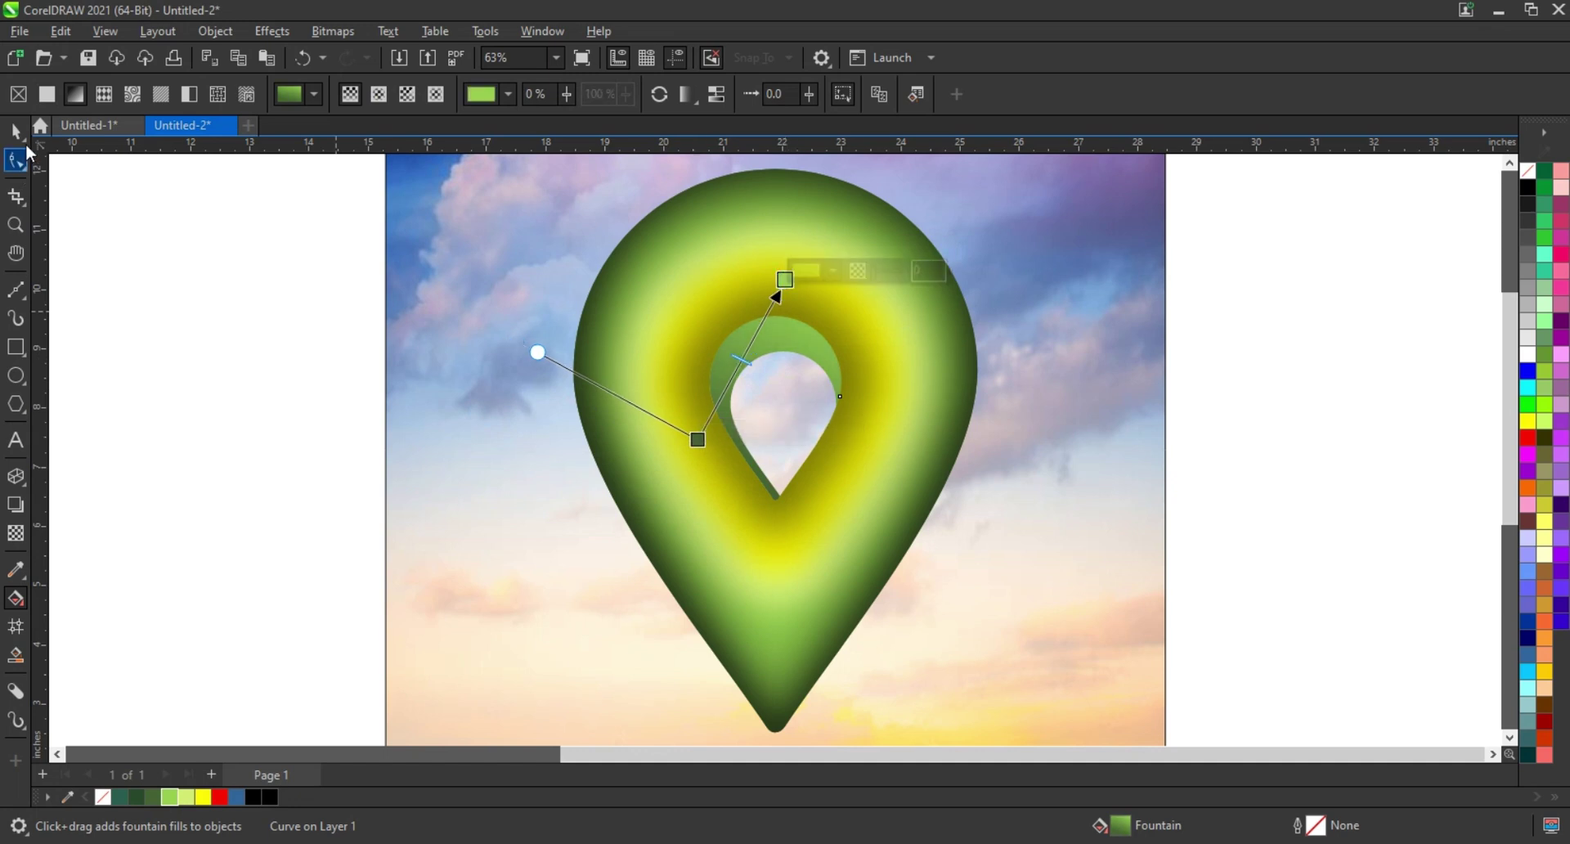
{"action": "left_click", "coordinate": [16, 131]}
{"action": "scroll", "coordinate": [340, 475], "scroll_direction": "down", "scroll_amount": 2}
{"action": "left_click_drag", "start_coordinate": [314, 263], "coordinate": [751, 639]}
{"action": "scroll", "coordinate": [761, 634], "scroll_direction": "down", "scroll_amount": 2}
{"action": "left_click", "coordinate": [814, 576]}
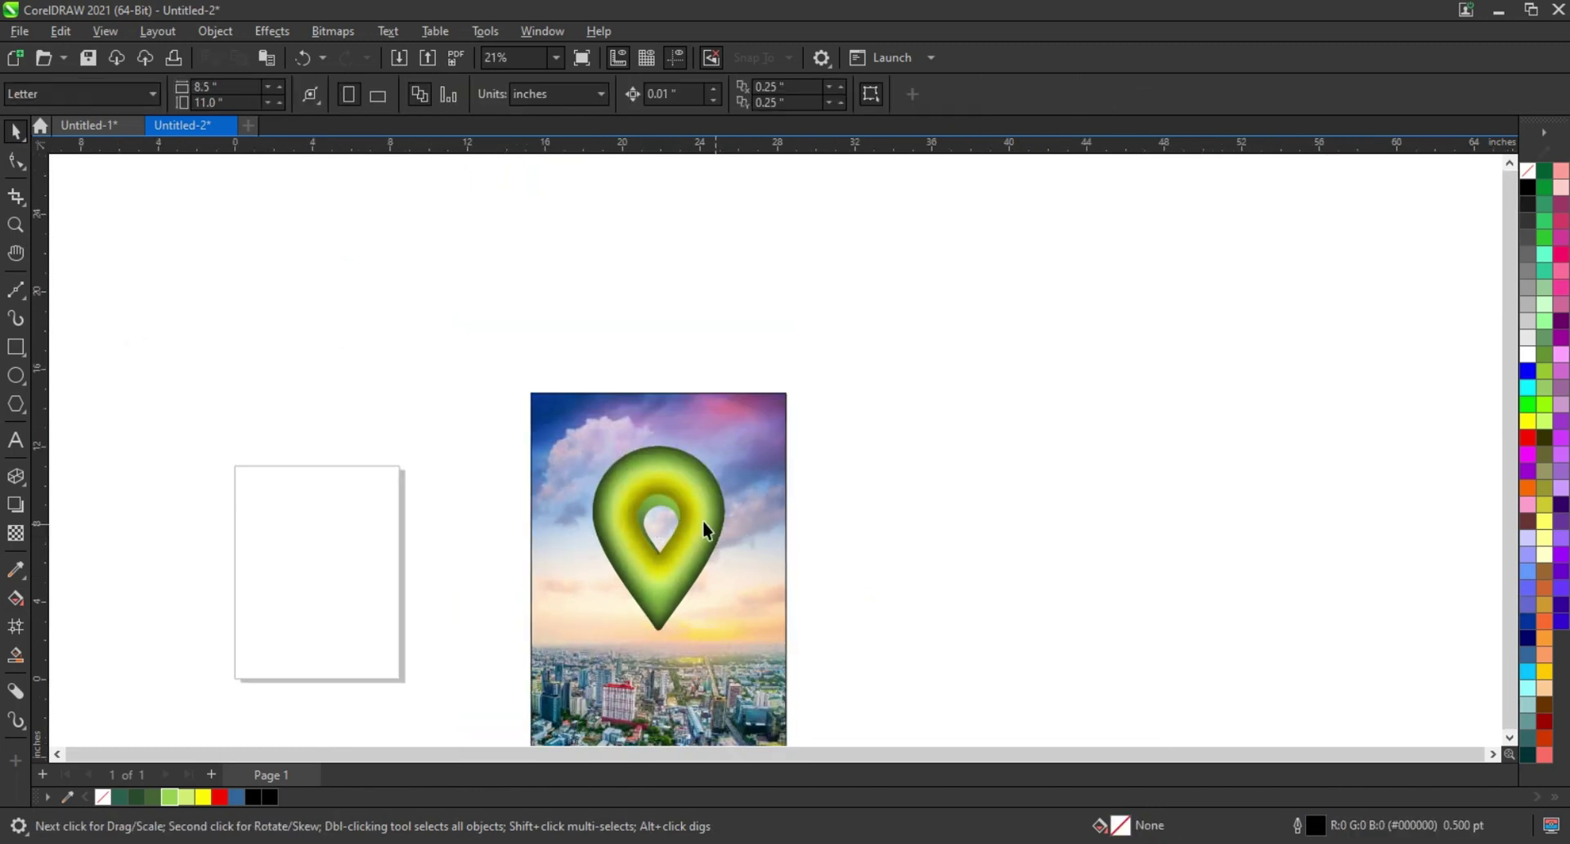
Step: Group the pin's parts, enlarge it, and centre it mid-sky above the city
{"action": "left_click_drag", "start_coordinate": [562, 668], "coordinate": [564, 666]}
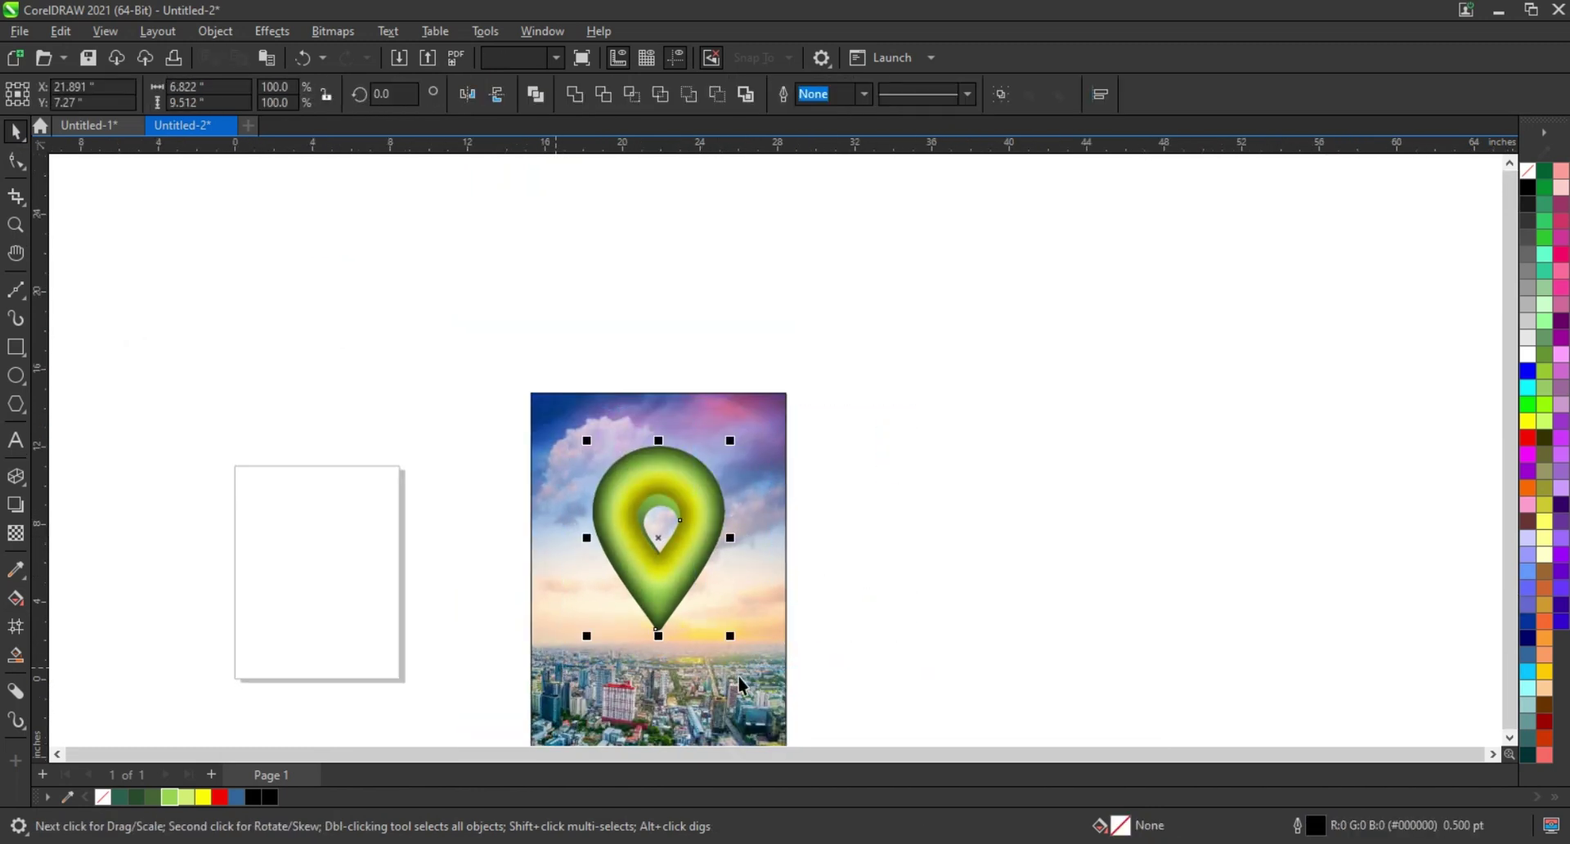
{"action": "key", "text": "ctrl+g"}
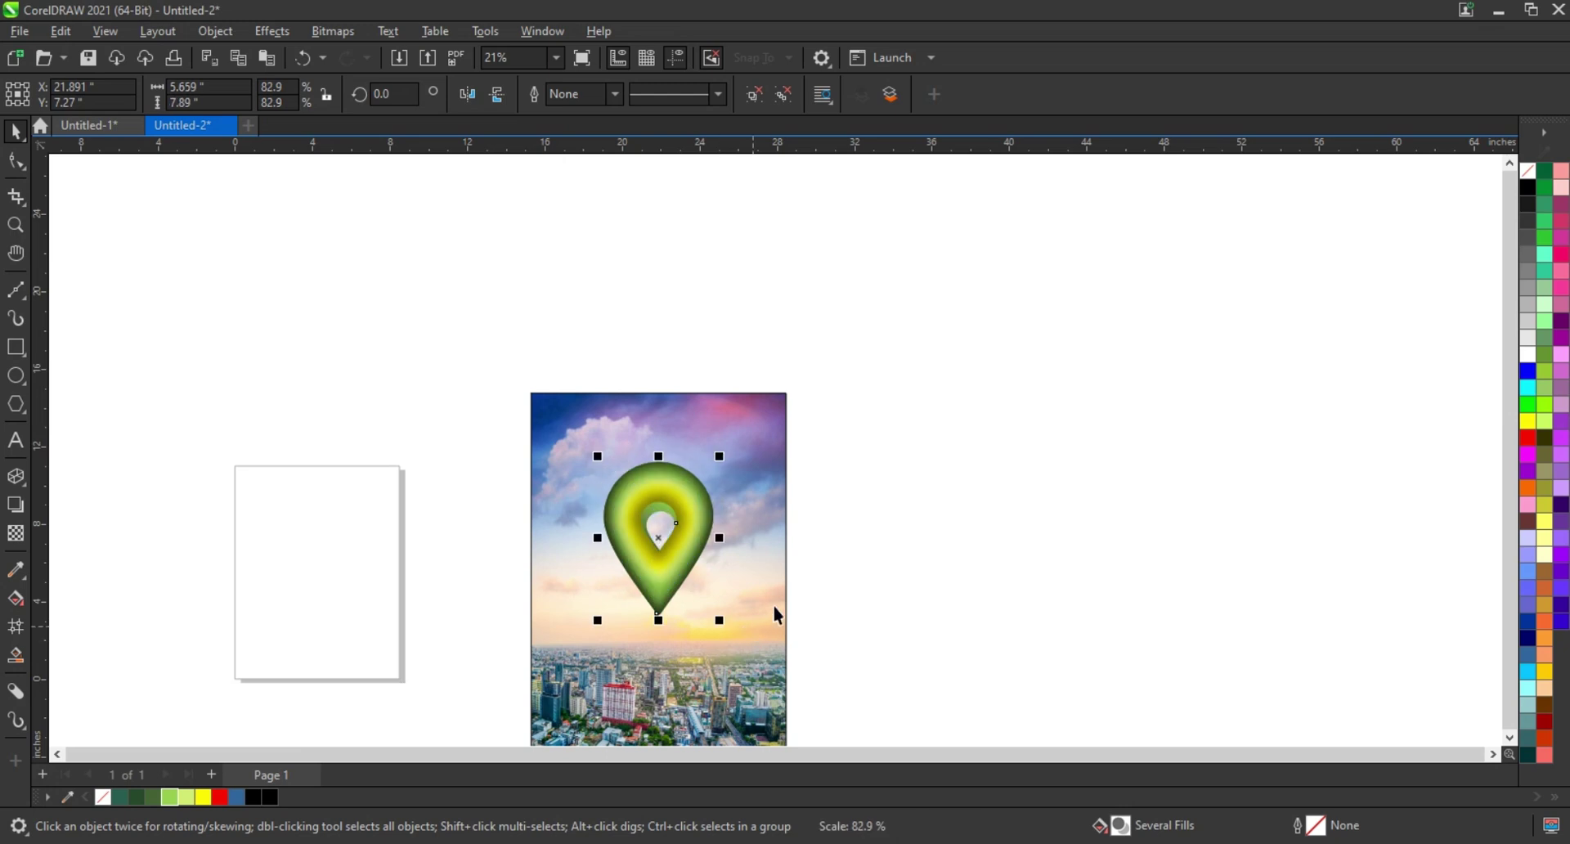
{"action": "key", "text": "shift+F2"}
{"action": "left_click_drag", "start_coordinate": [780, 533], "coordinate": [863, 428]}
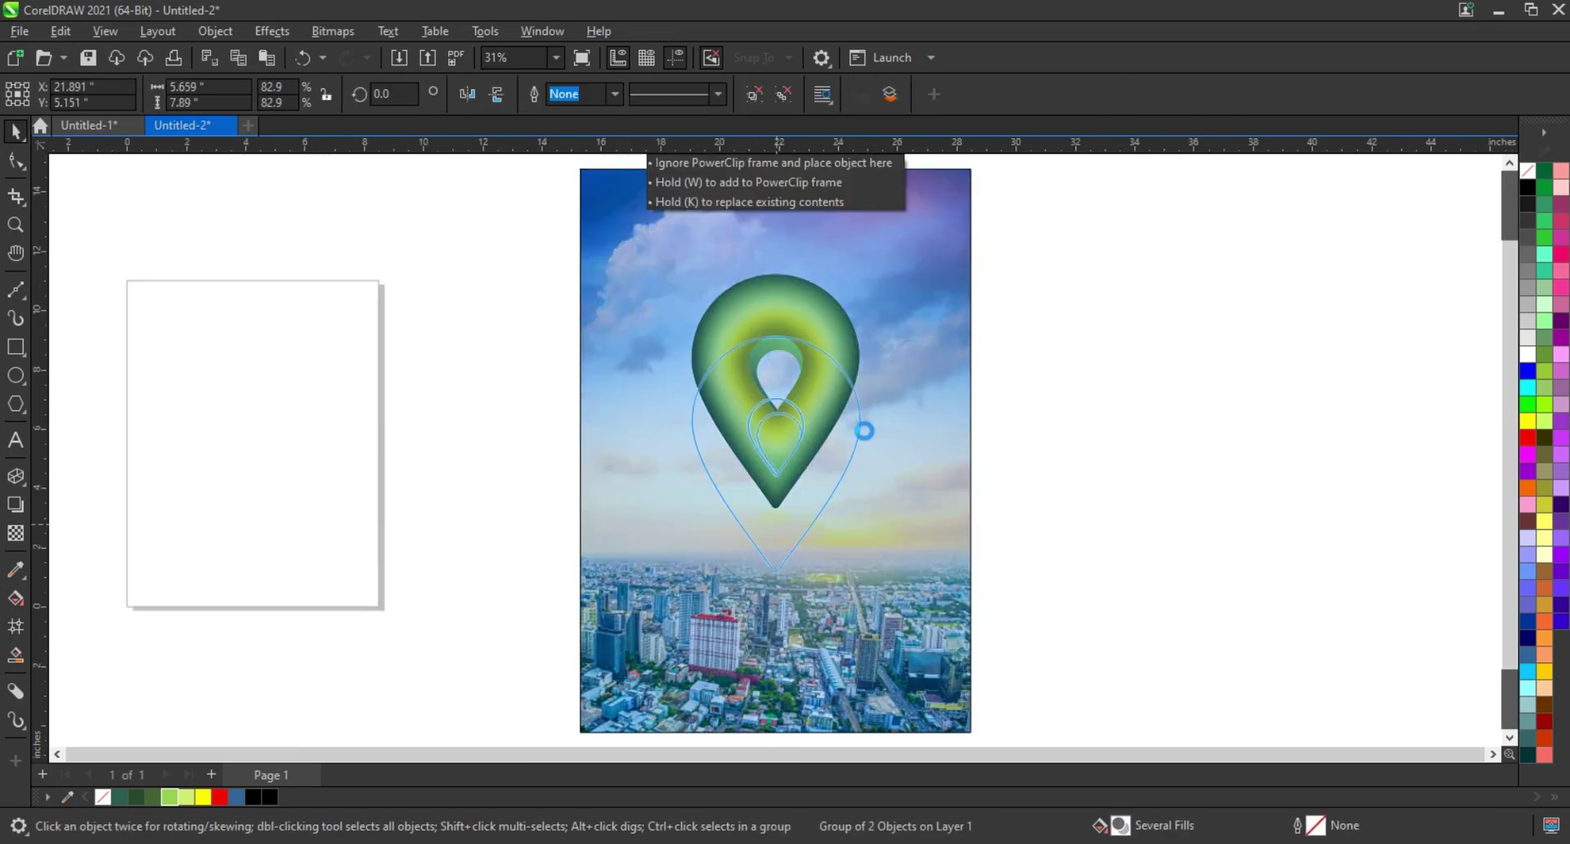
{"action": "left_click_drag", "start_coordinate": [867, 331], "coordinate": [893, 315]}
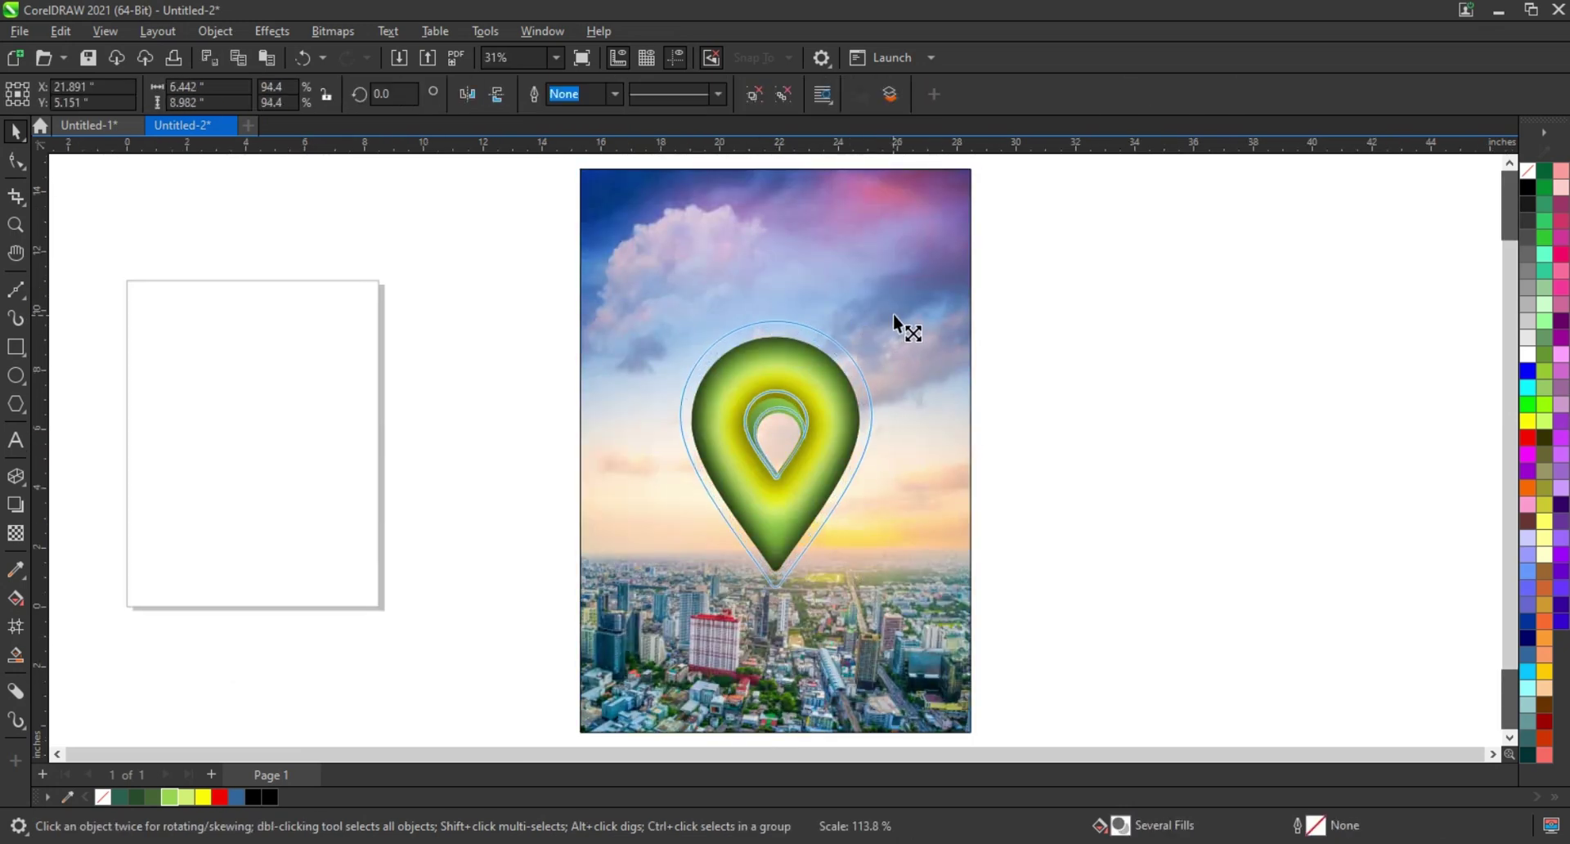
{"action": "left_click_drag", "start_coordinate": [851, 381], "coordinate": [850, 370]}
{"action": "left_click", "coordinate": [920, 417]}
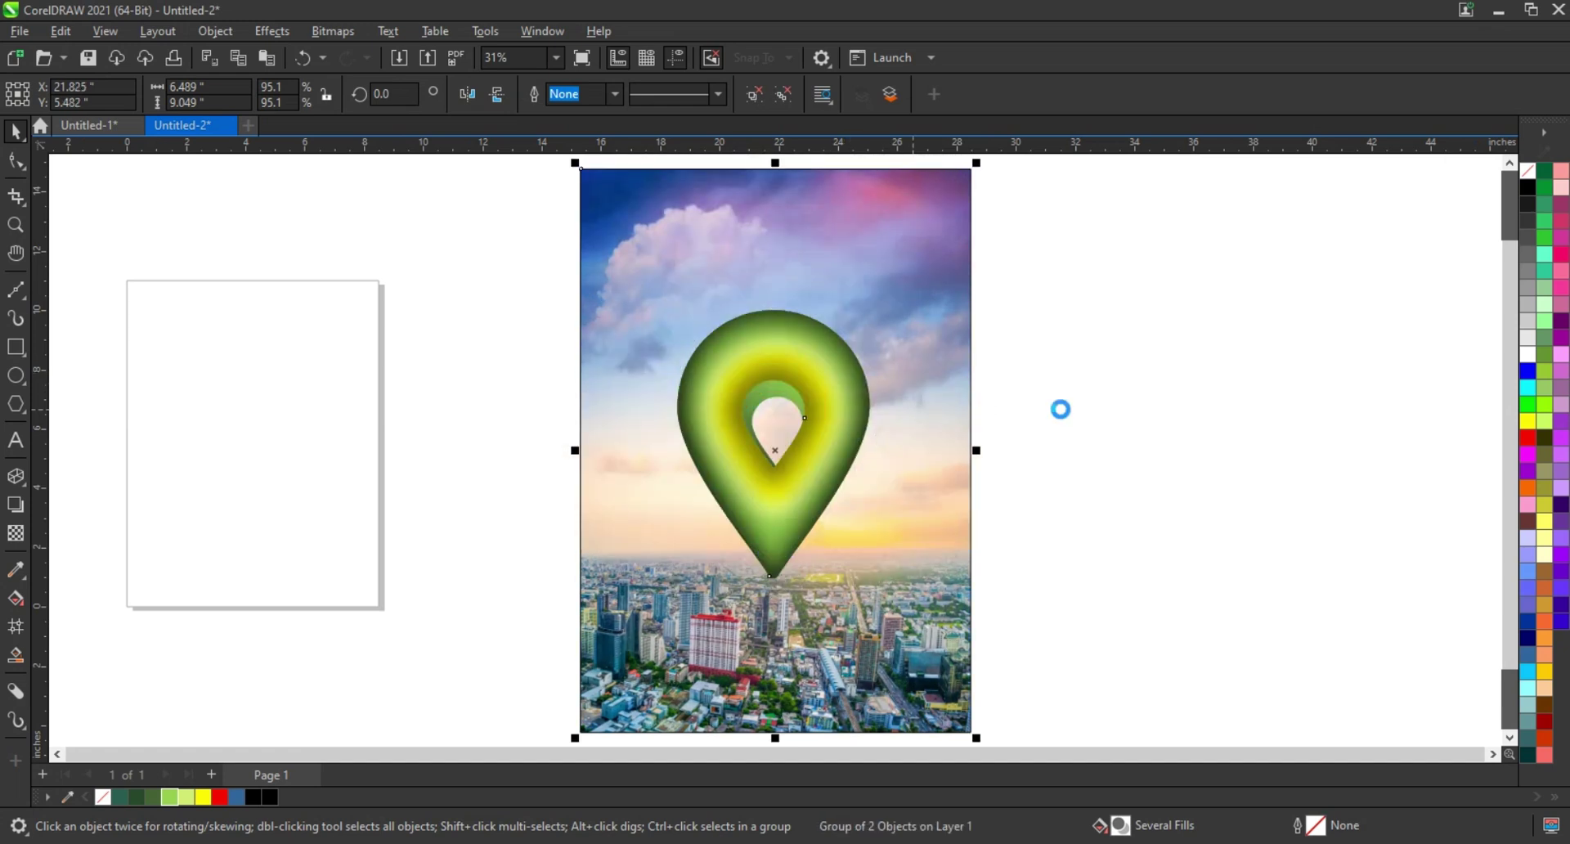
{"action": "left_click", "coordinate": [1062, 417]}
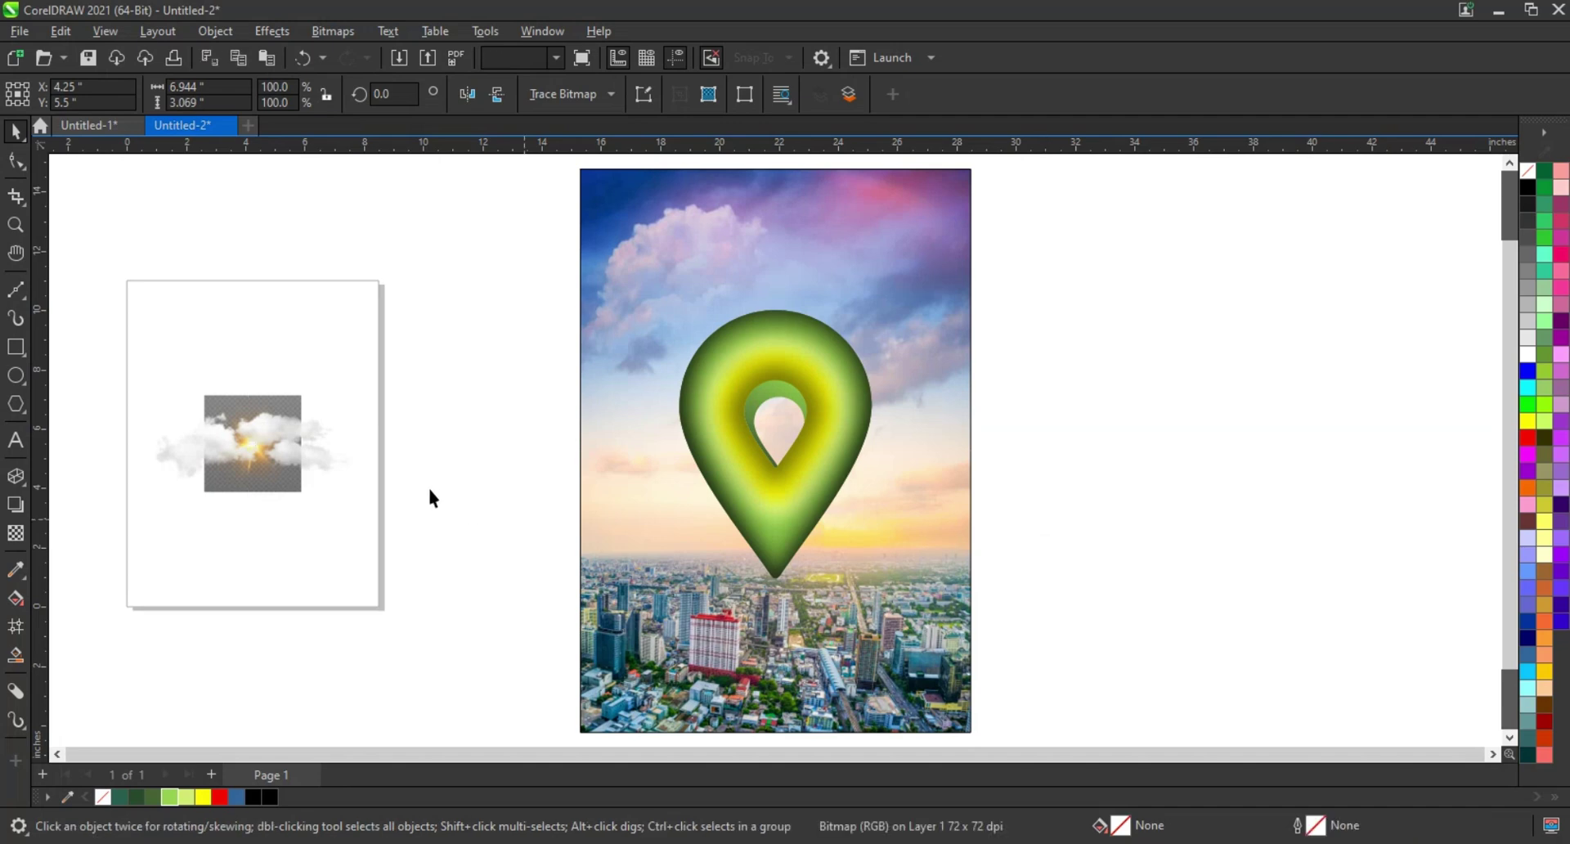
Step: Place shrunken white clouds over the pin's hole, upper right and tip, then deselect
{"action": "mouse_move", "coordinate": [286, 449]}
{"action": "left_mouse_down"}
{"action": "mouse_move", "coordinate": [784, 524]}
{"action": "mouse_move", "coordinate": [846, 566]}
{"action": "mouse_move", "coordinate": [857, 546]}
{"action": "left_mouse_up"}
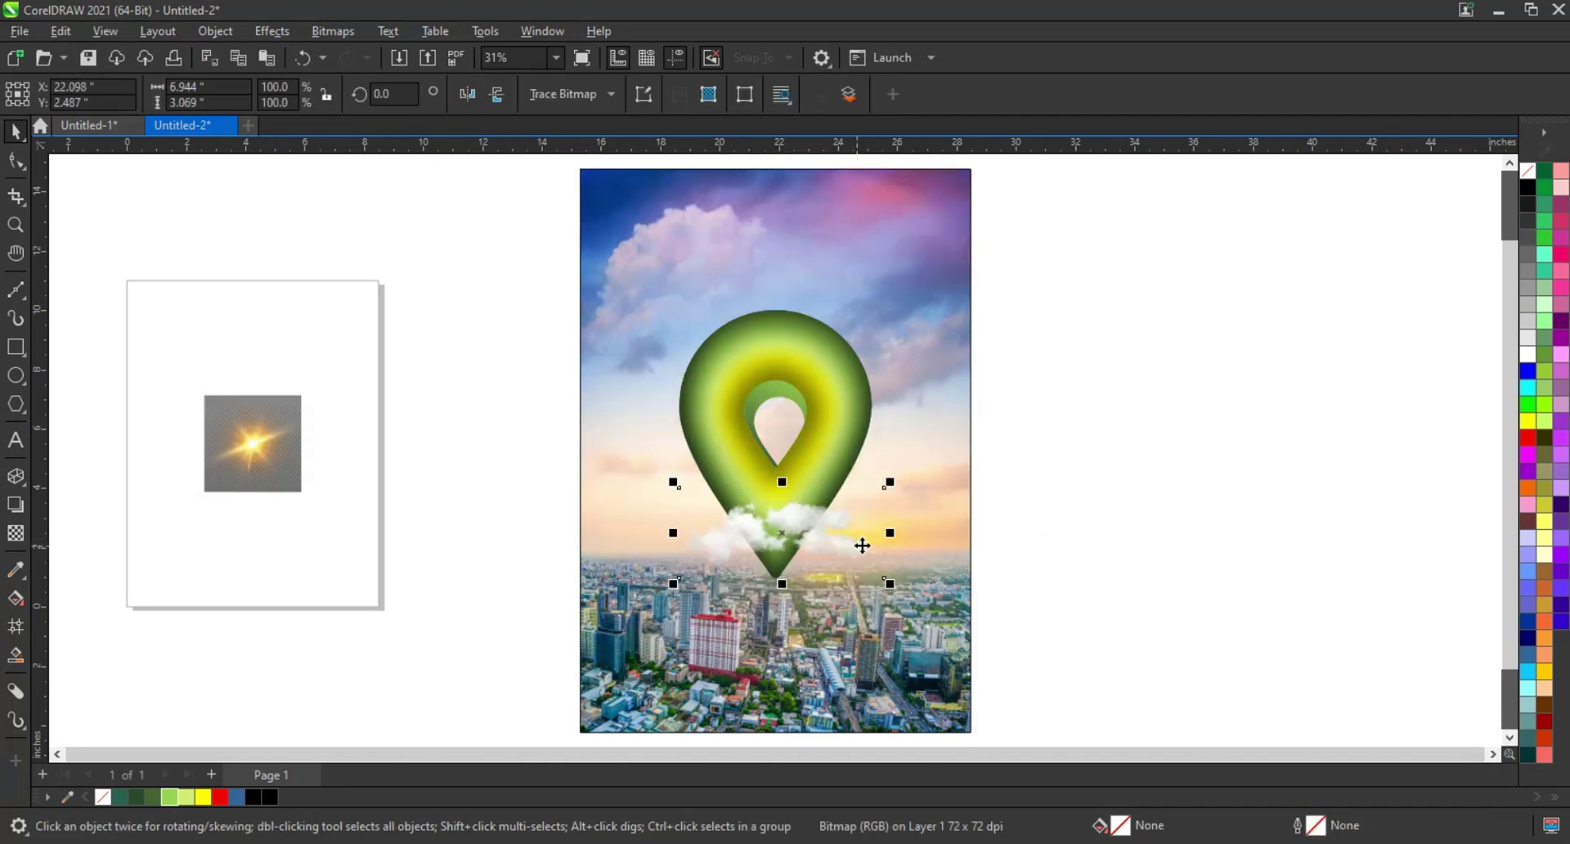
{"action": "mouse_move", "coordinate": [891, 482]}
{"action": "left_mouse_down"}
{"action": "mouse_move", "coordinate": [857, 507]}
{"action": "mouse_move", "coordinate": [758, 413]}
{"action": "left_mouse_up"}
{"action": "mouse_move", "coordinate": [819, 368]}
{"action": "left_mouse_down"}
{"action": "mouse_move", "coordinate": [796, 377]}
{"action": "mouse_move", "coordinate": [853, 367]}
{"action": "left_mouse_up"}
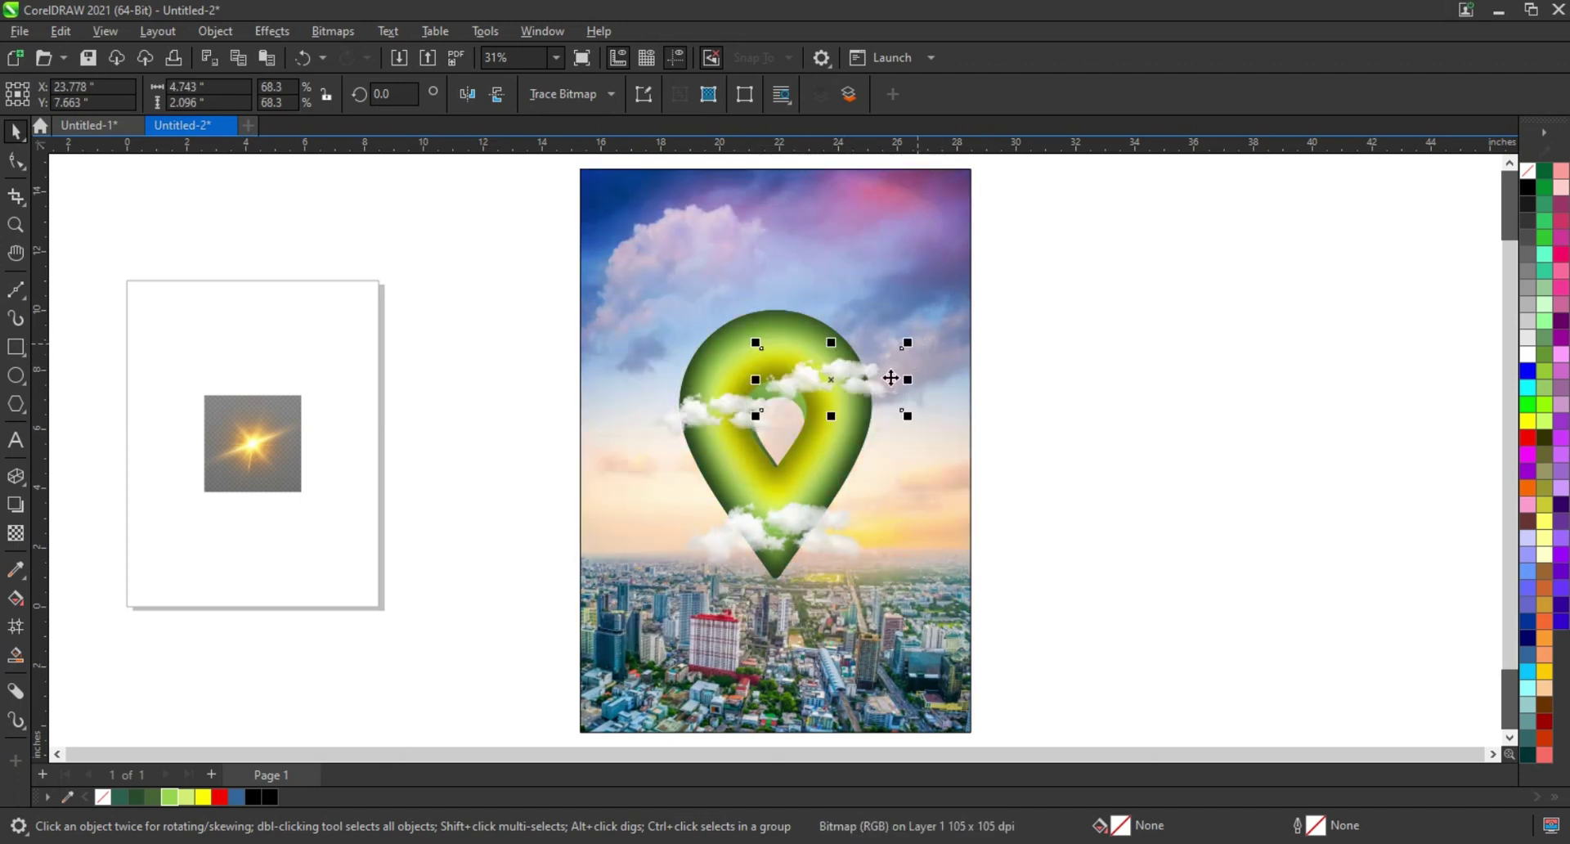
{"action": "left_click_drag", "start_coordinate": [1052, 277], "coordinate": [566, 686]}
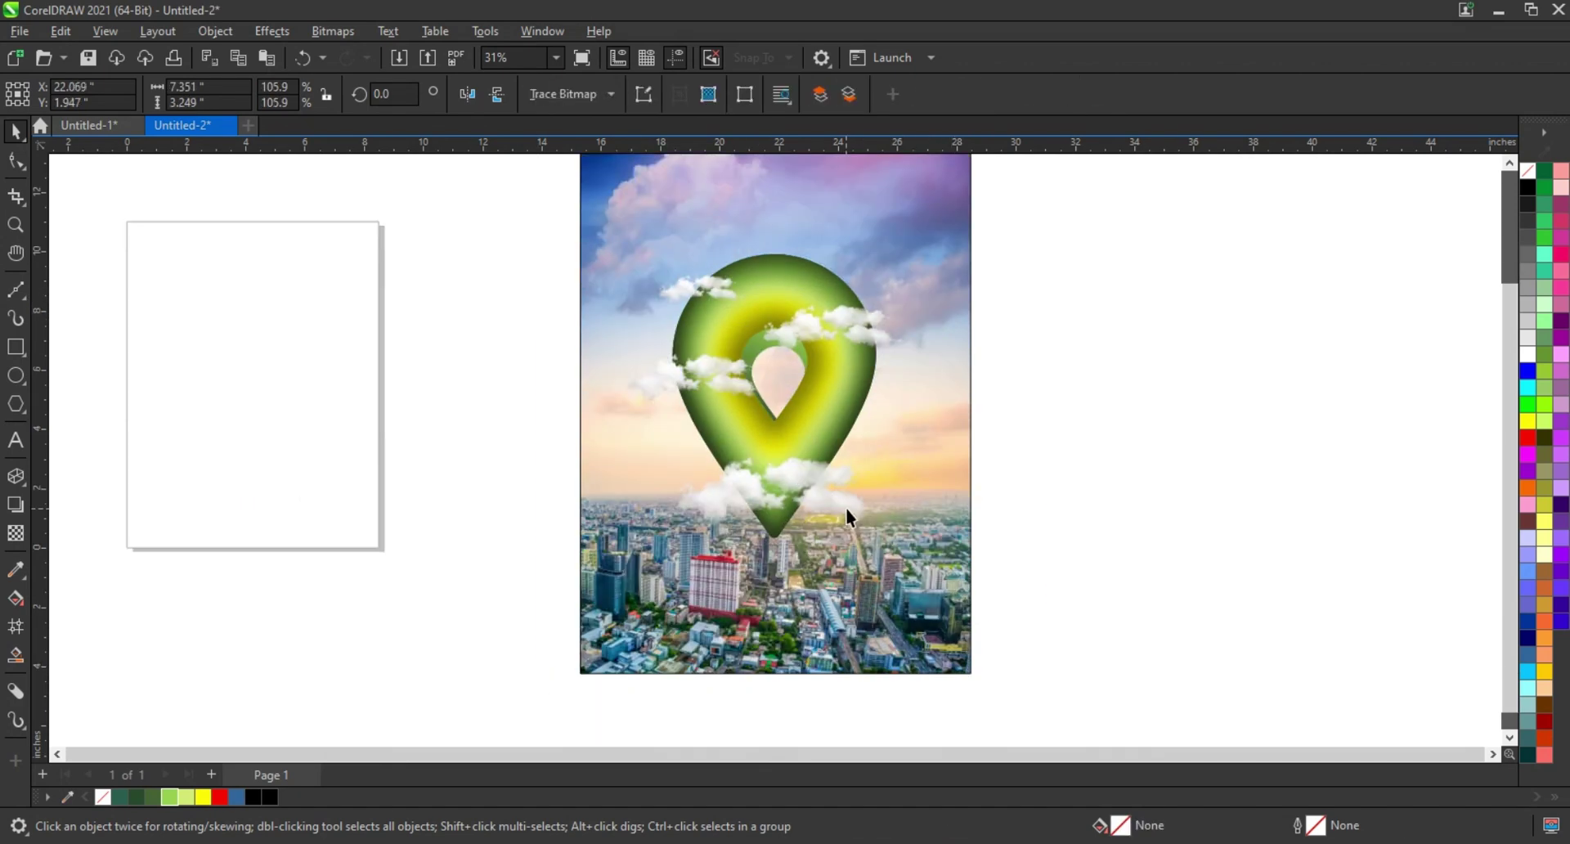
{"action": "left_click", "coordinate": [847, 511]}
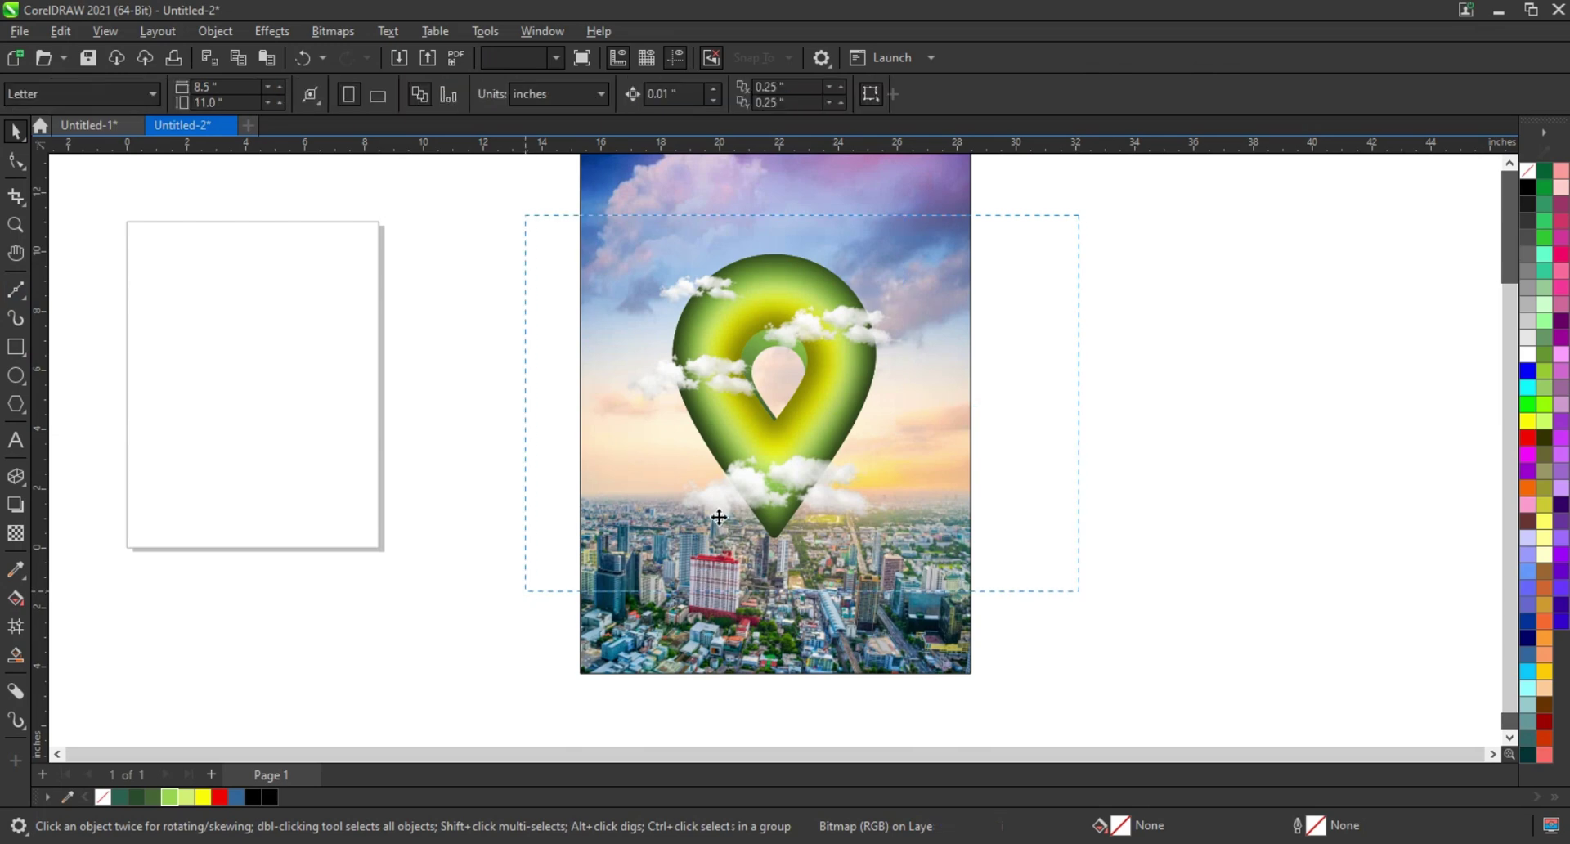
{"action": "left_click_drag", "start_coordinate": [705, 575], "coordinate": [526, 668]}
{"action": "left_click", "coordinate": [974, 613]}
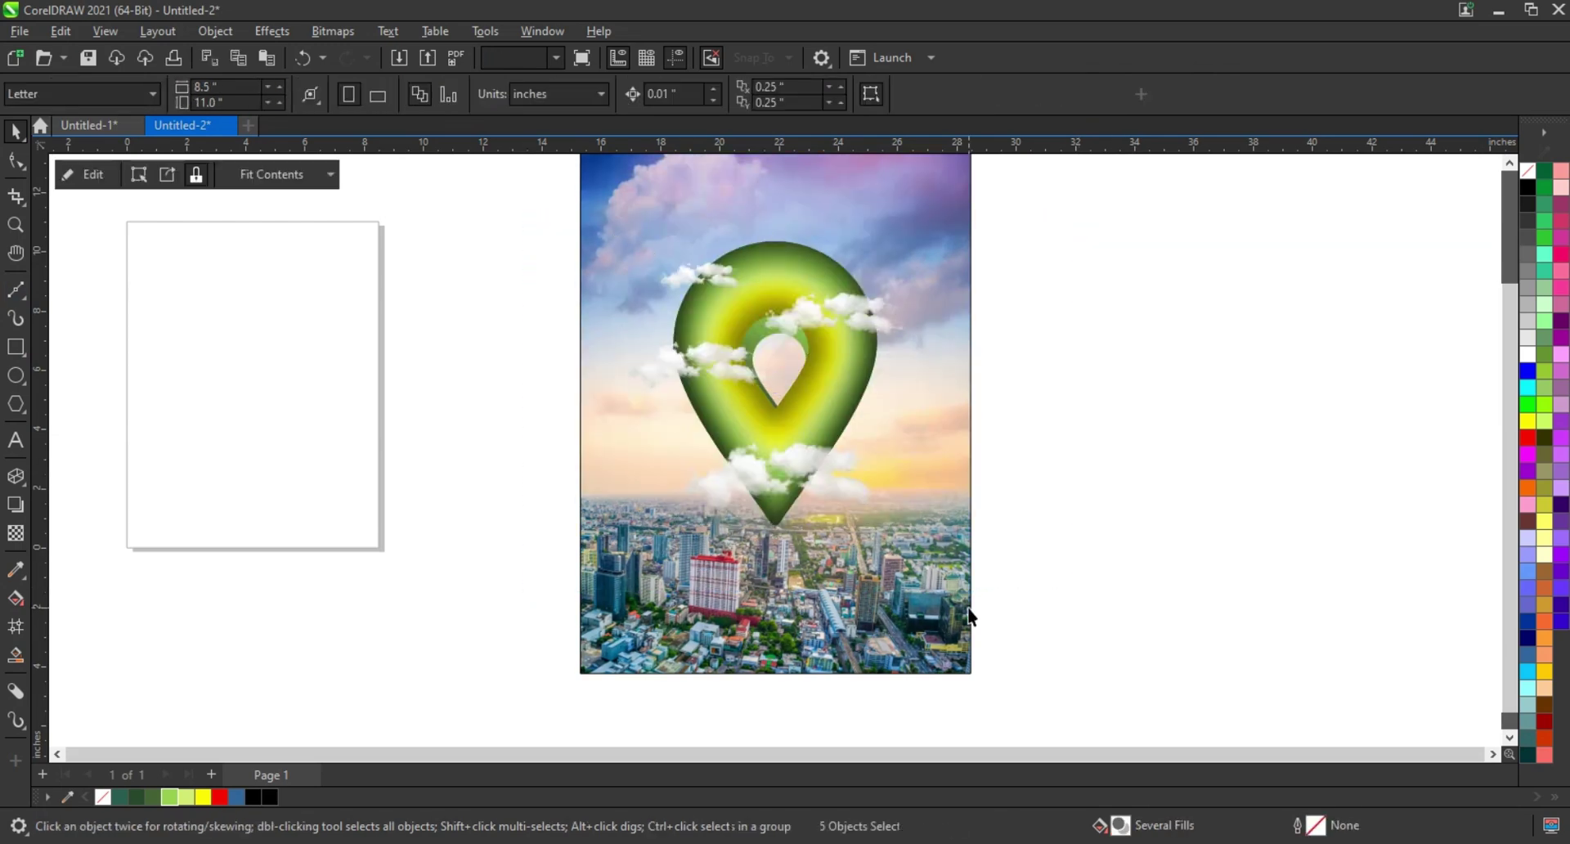
Step: Add a drop shadow beneath the seated couple on top of the pin
{"action": "scroll", "coordinate": [989, 614], "scroll_direction": "up", "scroll_amount": 1}
{"action": "left_click", "coordinate": [1086, 571]}
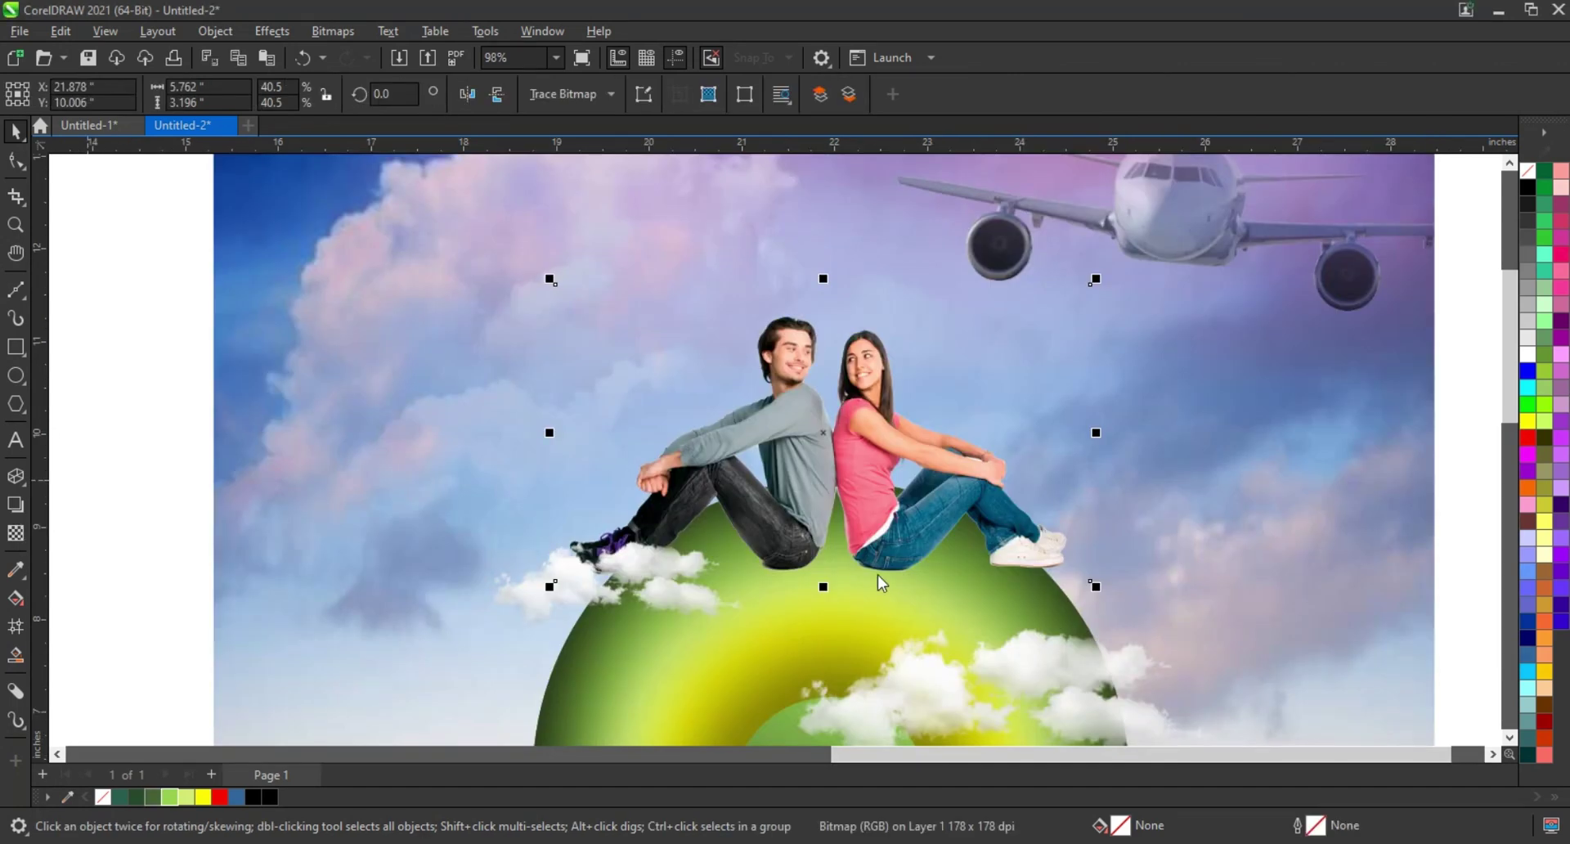
{"action": "left_click", "coordinate": [16, 505]}
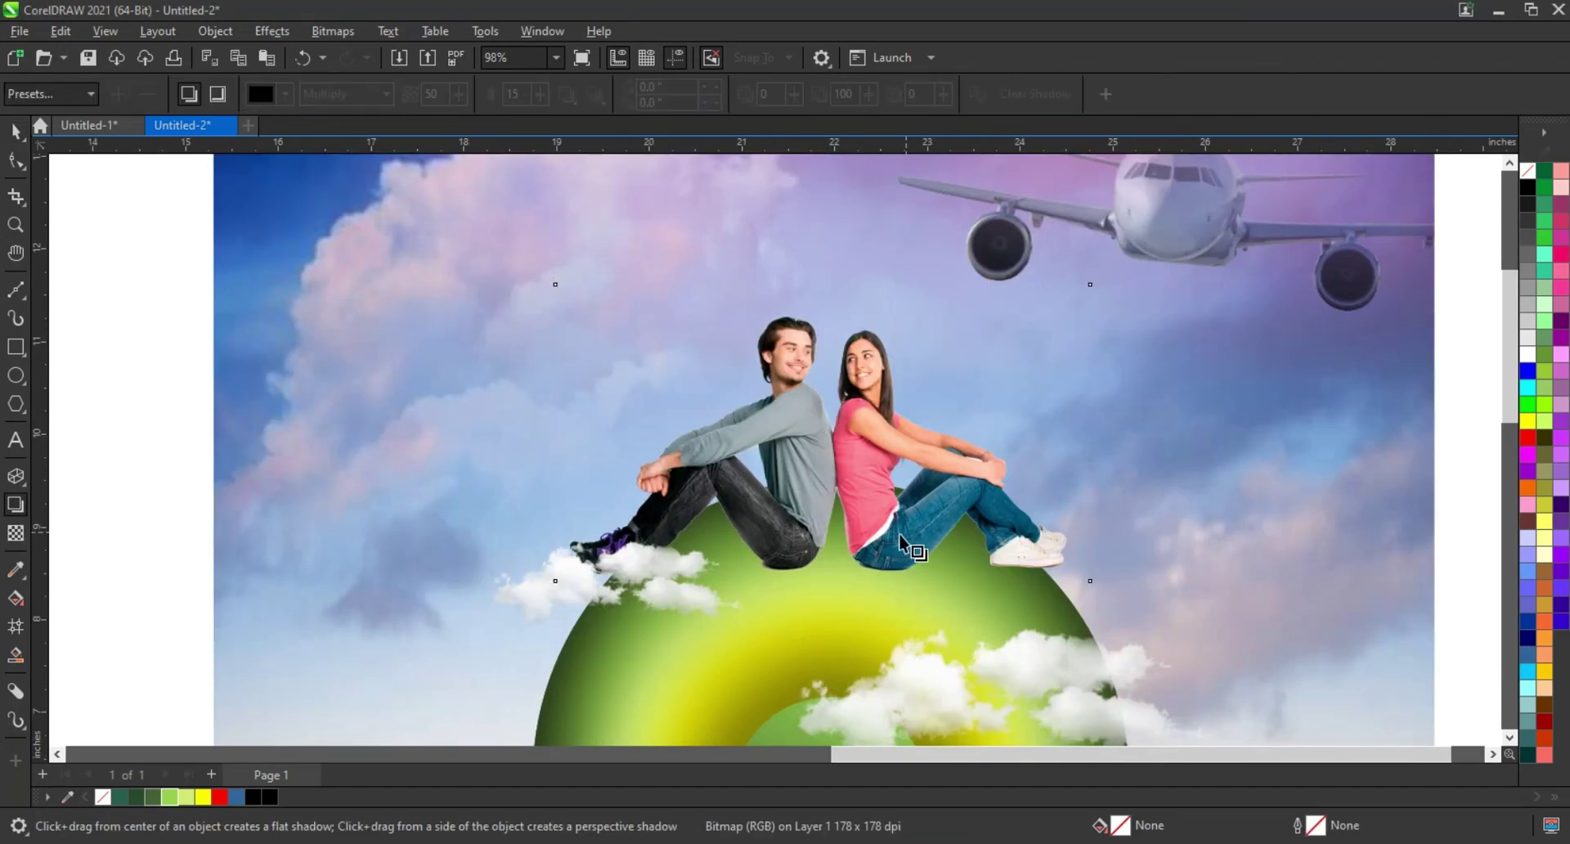
{"action": "left_click_drag", "start_coordinate": [821, 581], "coordinate": [823, 489]}
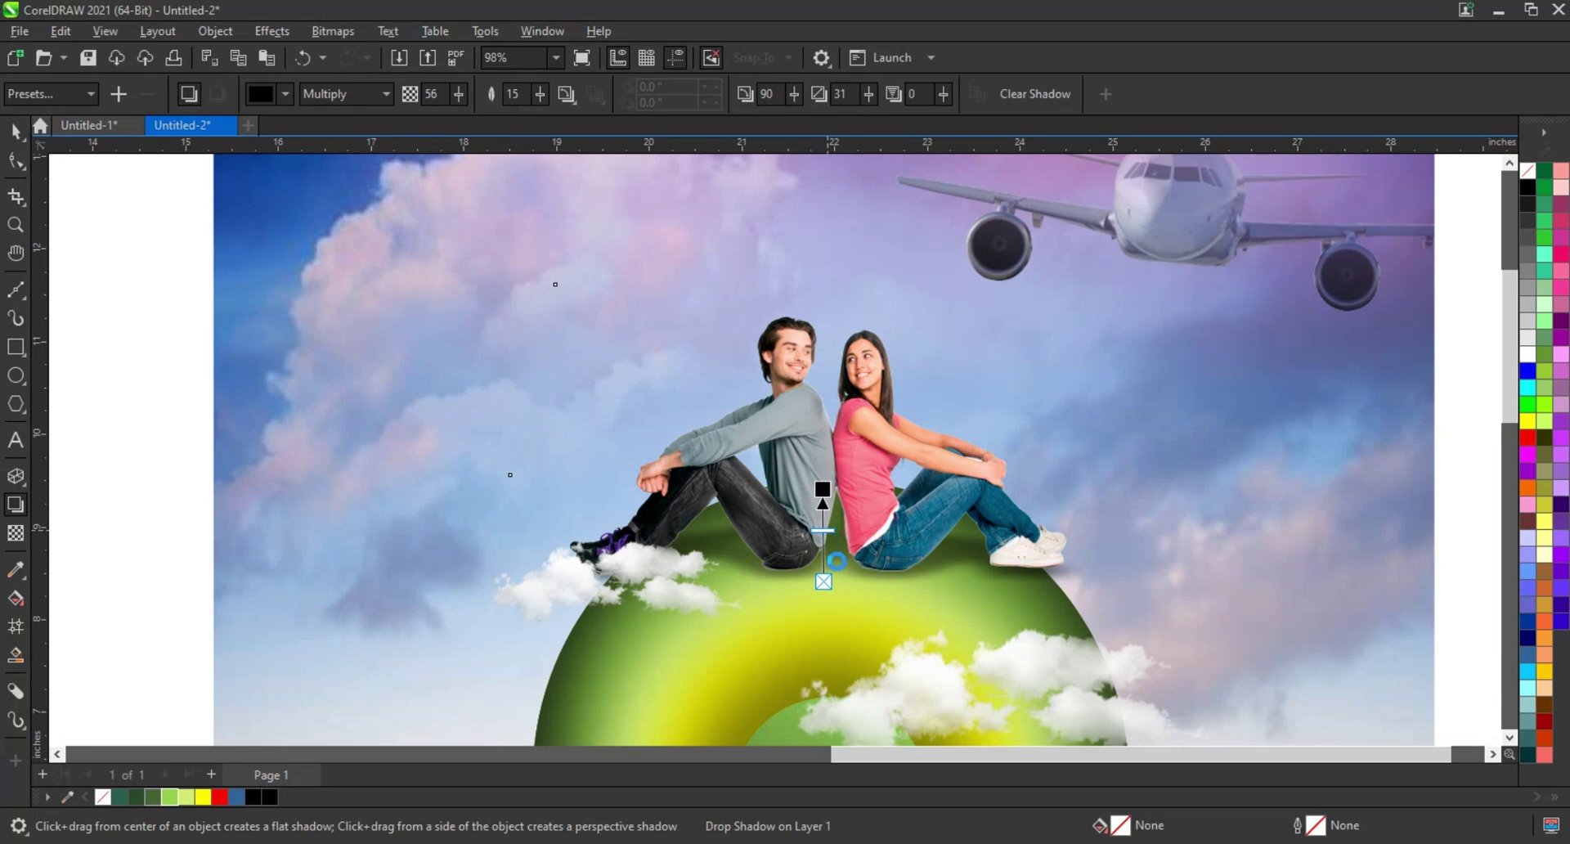
Step: Break the couple's drop shadow apart into a separate object
{"action": "left_click", "coordinate": [16, 131]}
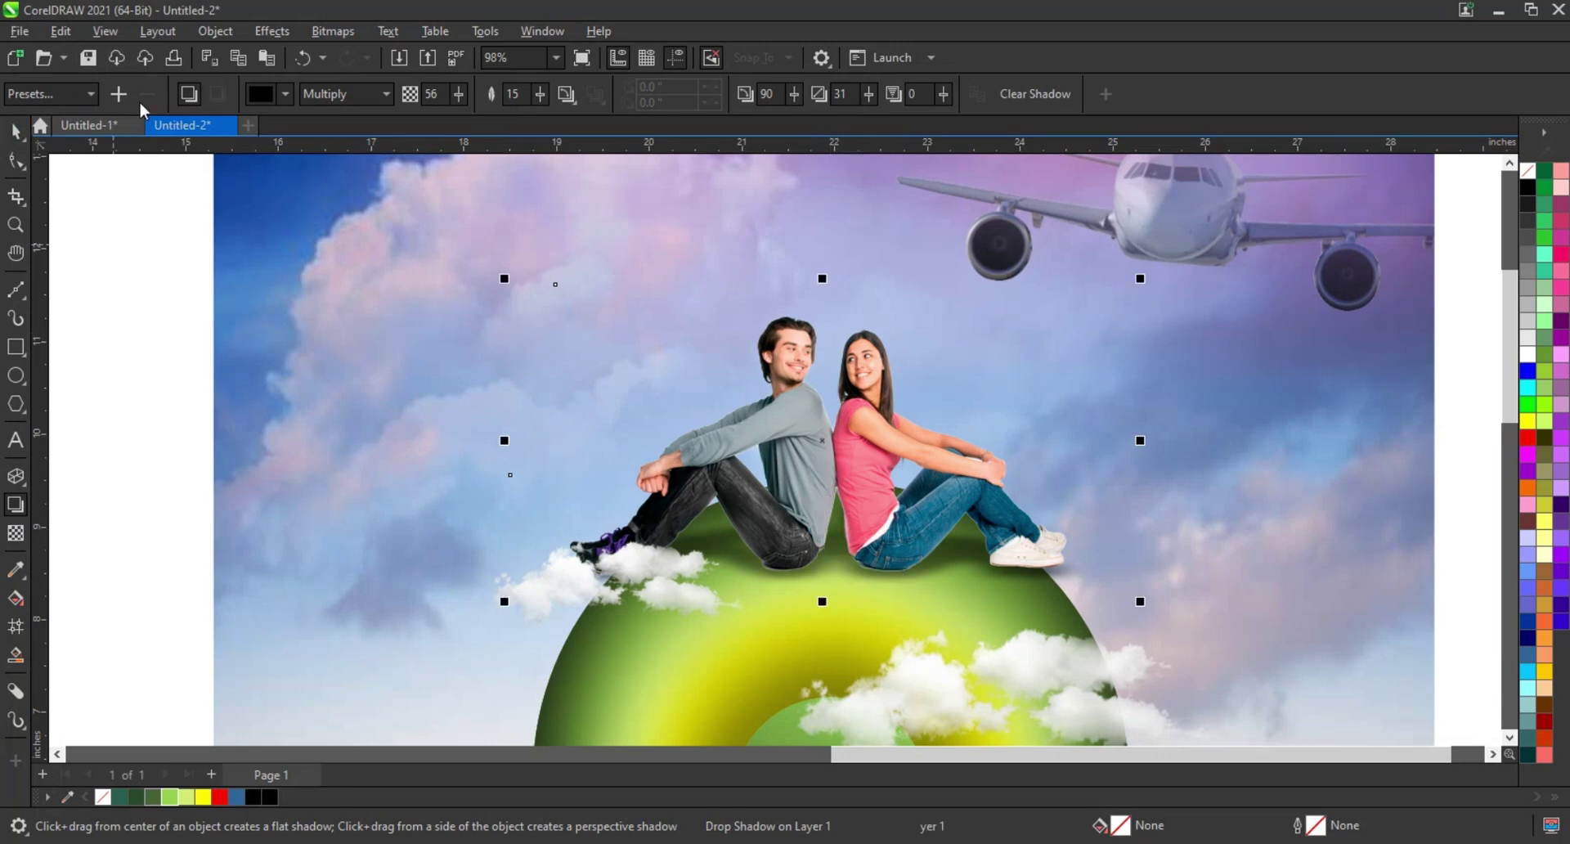
{"action": "left_click", "coordinate": [156, 33]}
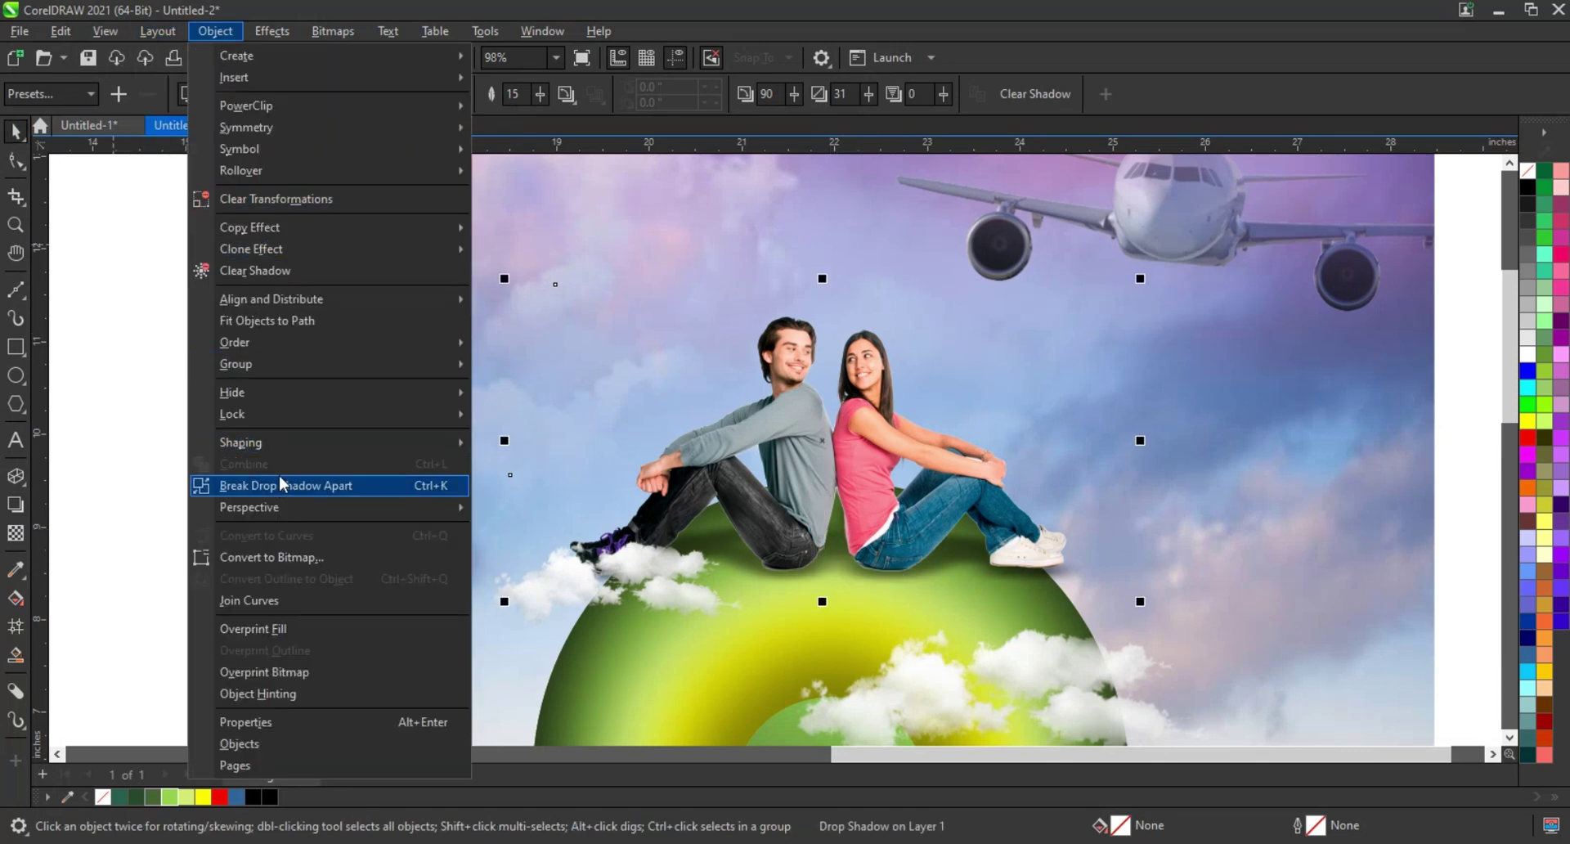
{"action": "left_click", "coordinate": [280, 485]}
{"action": "scroll", "coordinate": [204, 343], "scroll_direction": "down", "scroll_amount": 1}
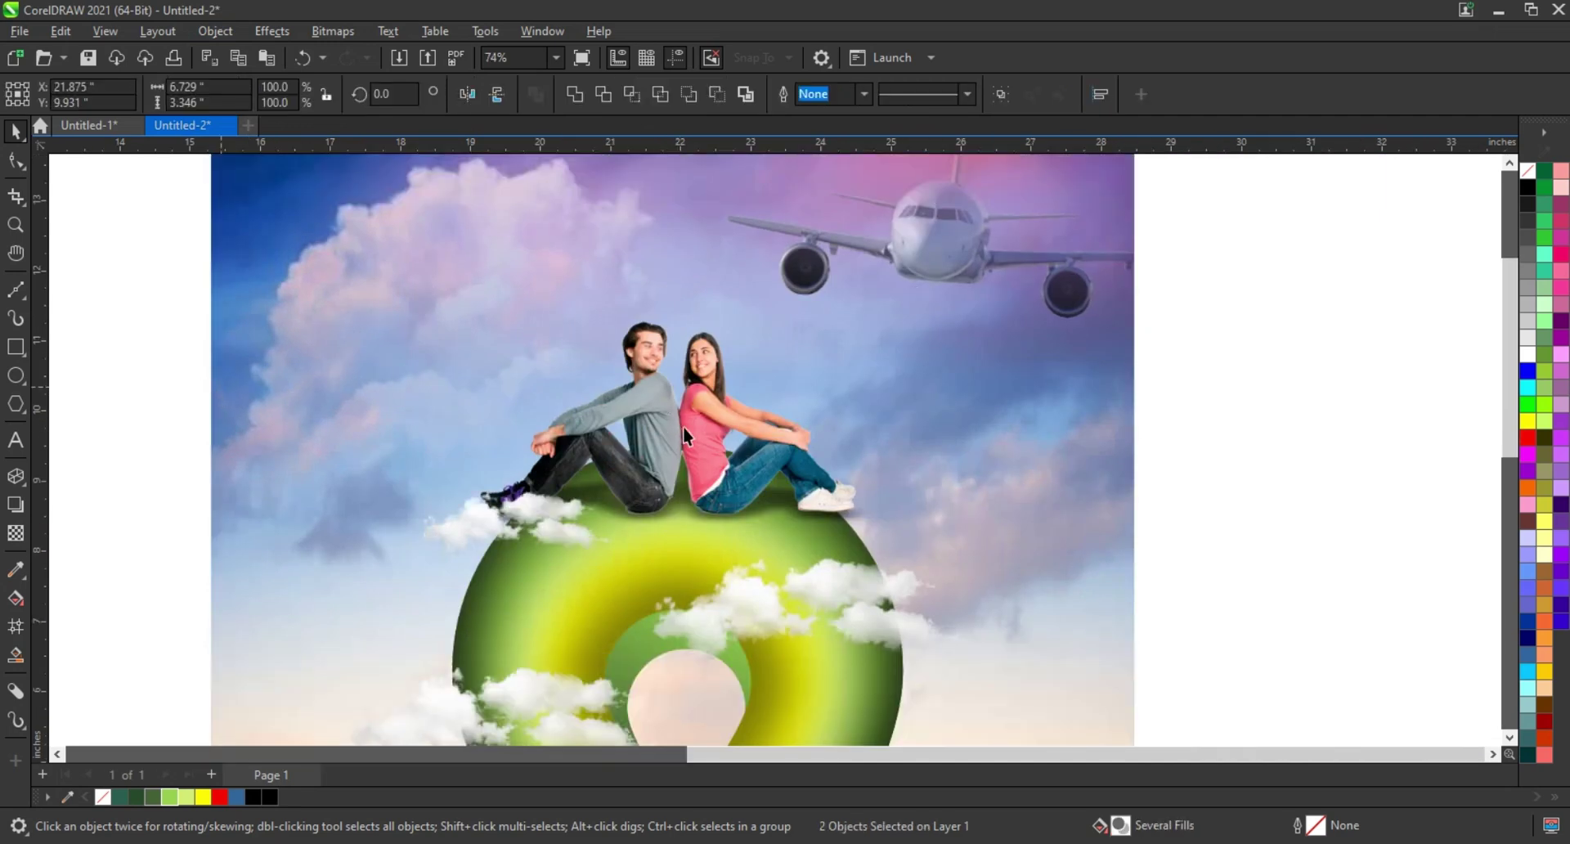
{"action": "left_click", "coordinate": [684, 425]}
Step: Apply Color Balance to the couple photo: Cyan–Red -11, Magenta–Green 9
{"action": "left_click", "coordinate": [272, 31]}
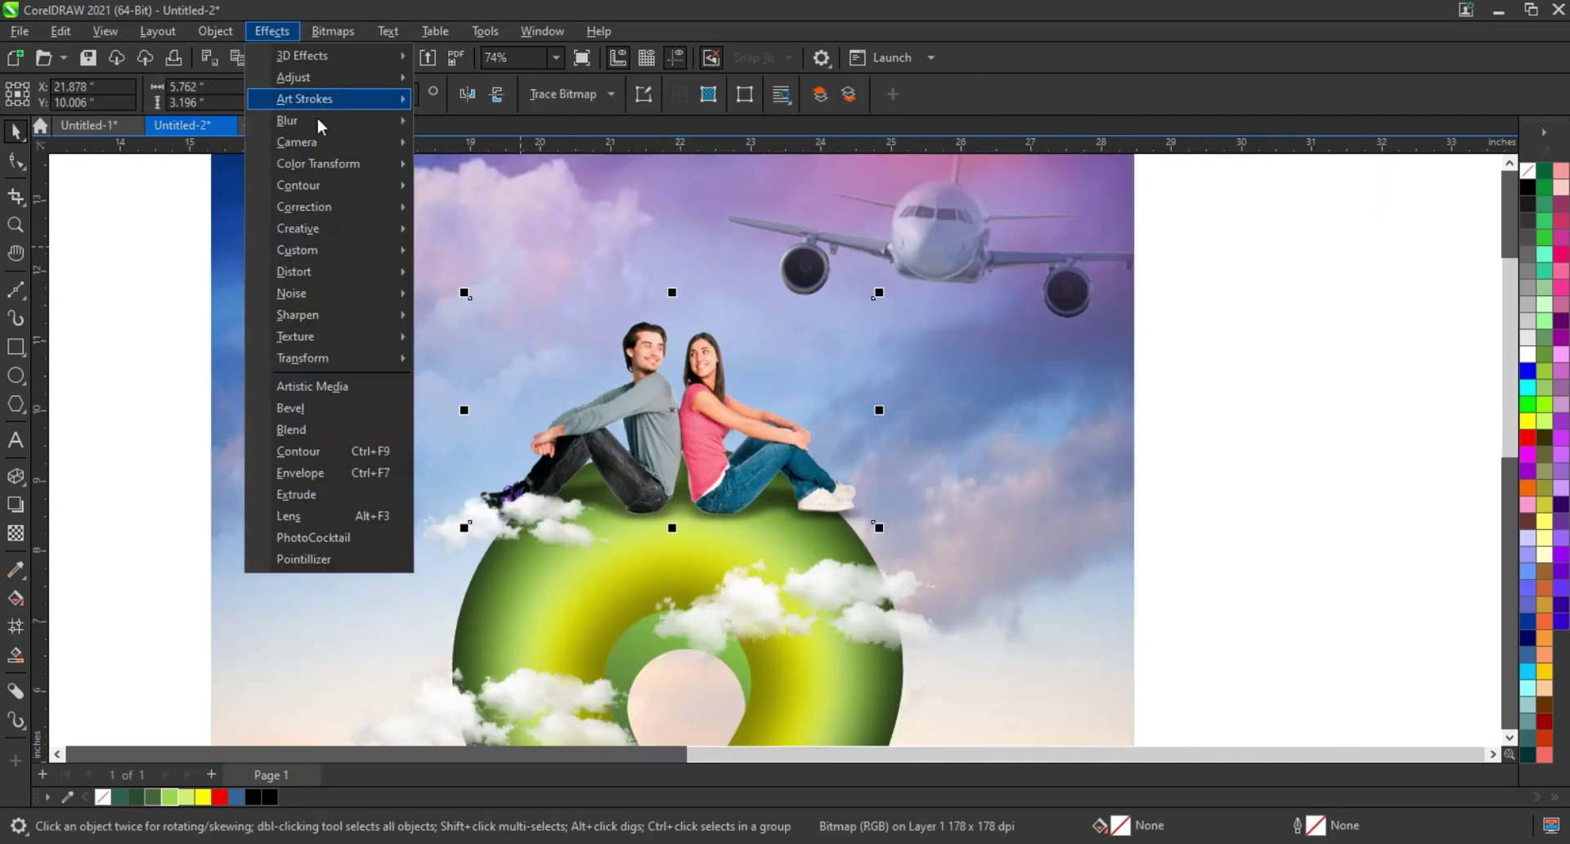
{"action": "left_click", "coordinate": [947, 409]}
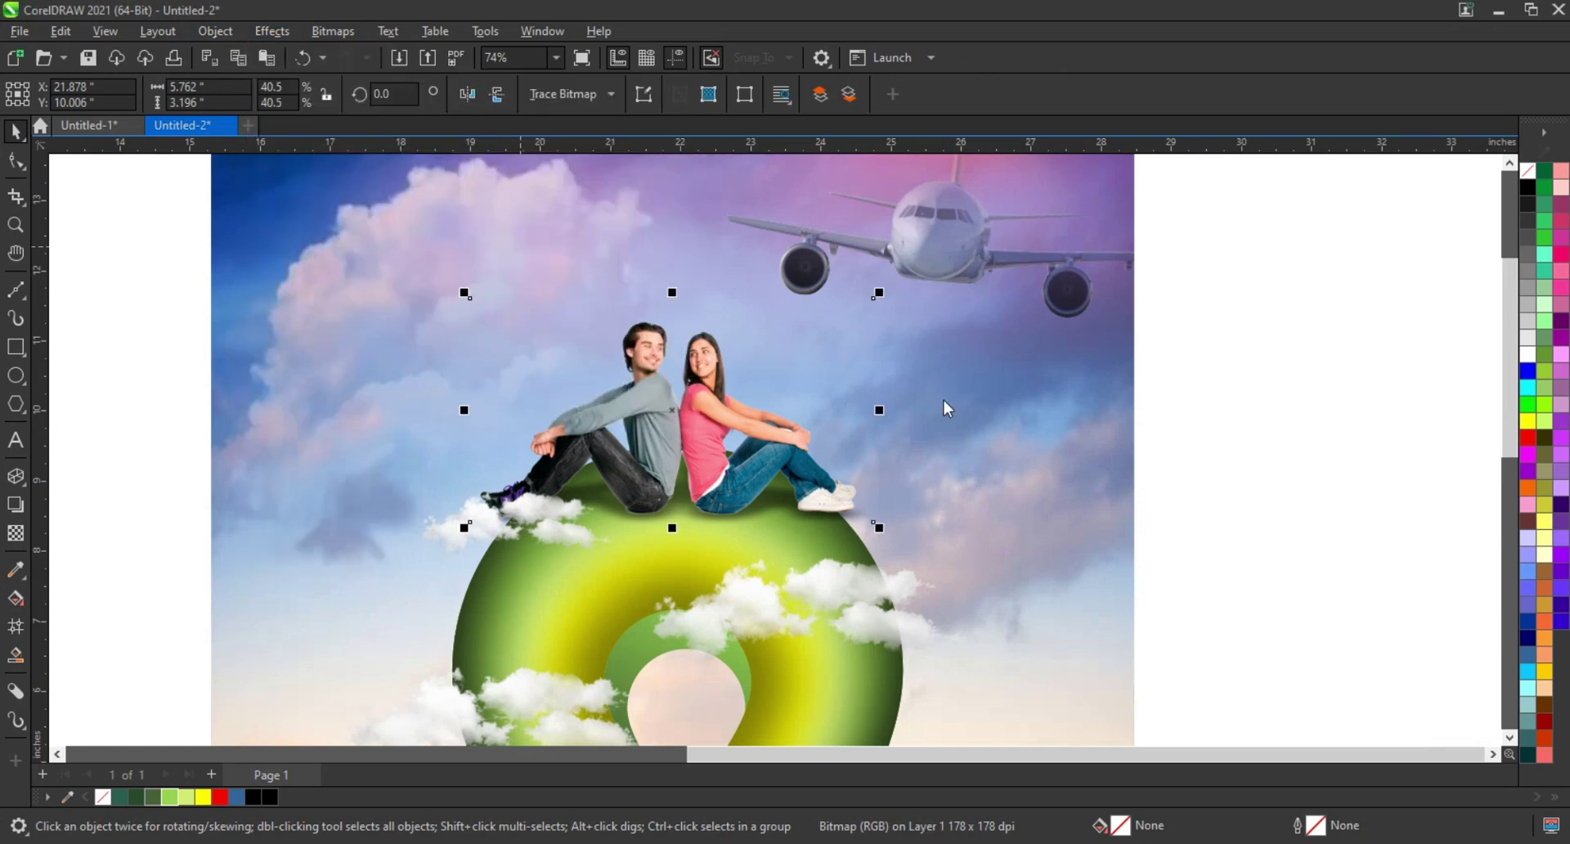
{"action": "left_click_drag", "start_coordinate": [799, 267], "coordinate": [1146, 269]}
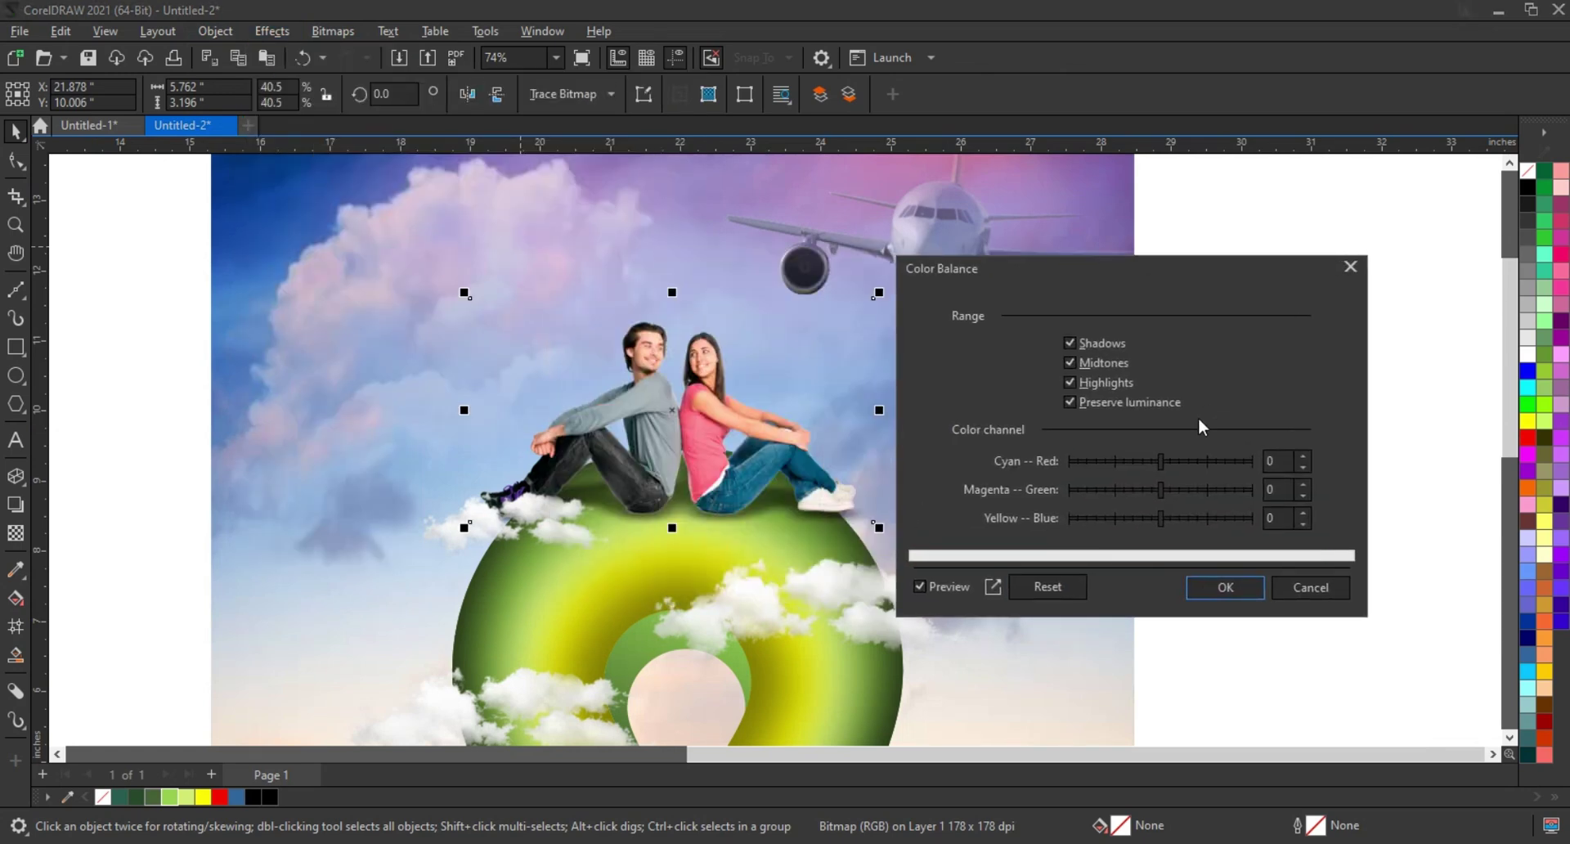
{"action": "left_click", "coordinate": [1151, 457]}
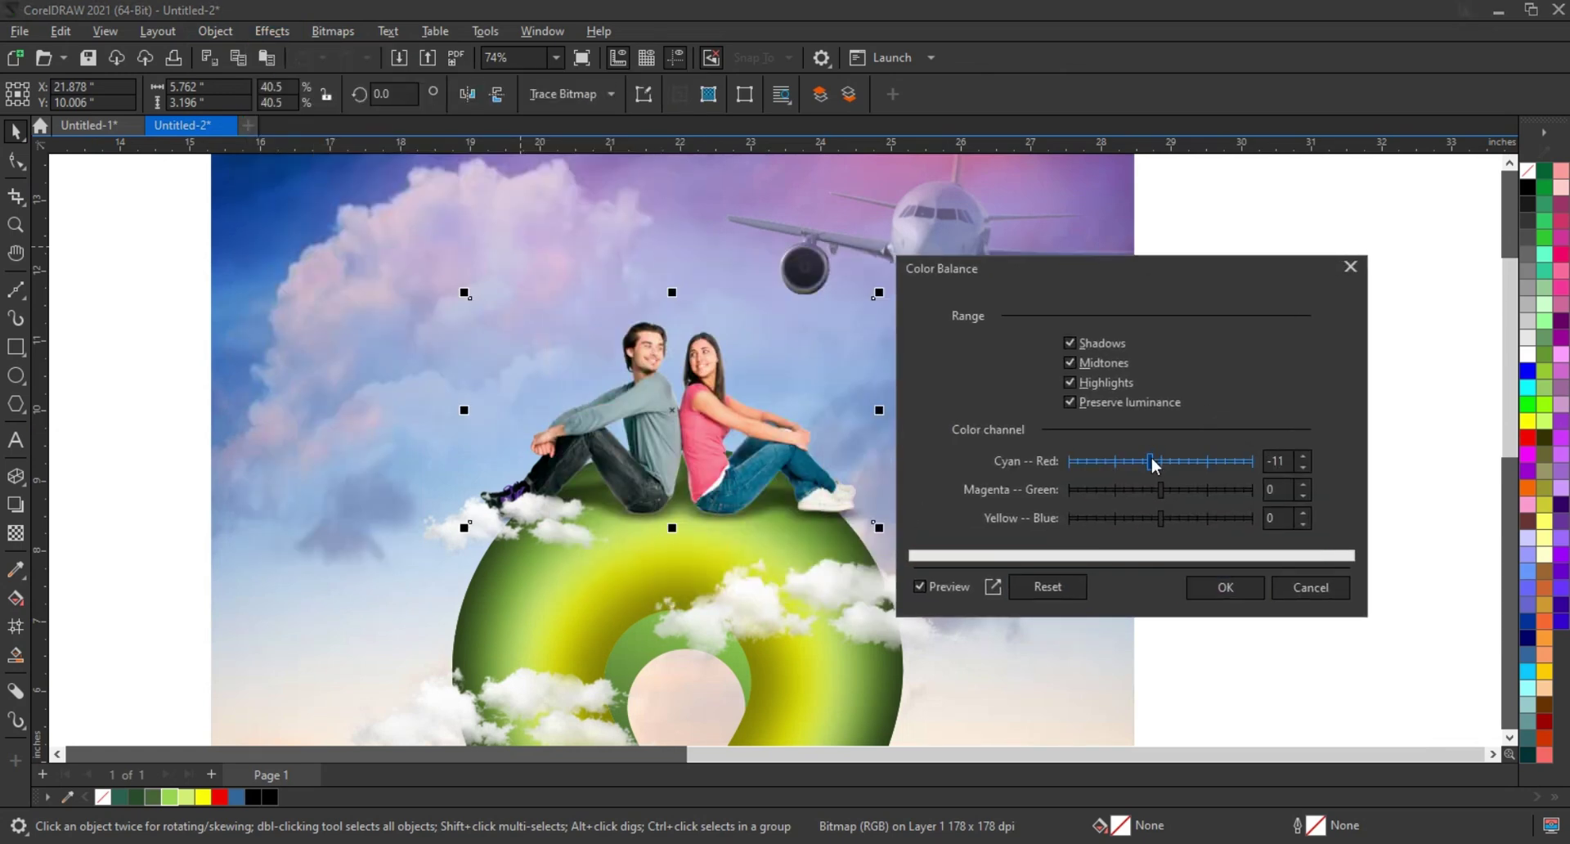
{"action": "left_click", "coordinate": [1169, 493]}
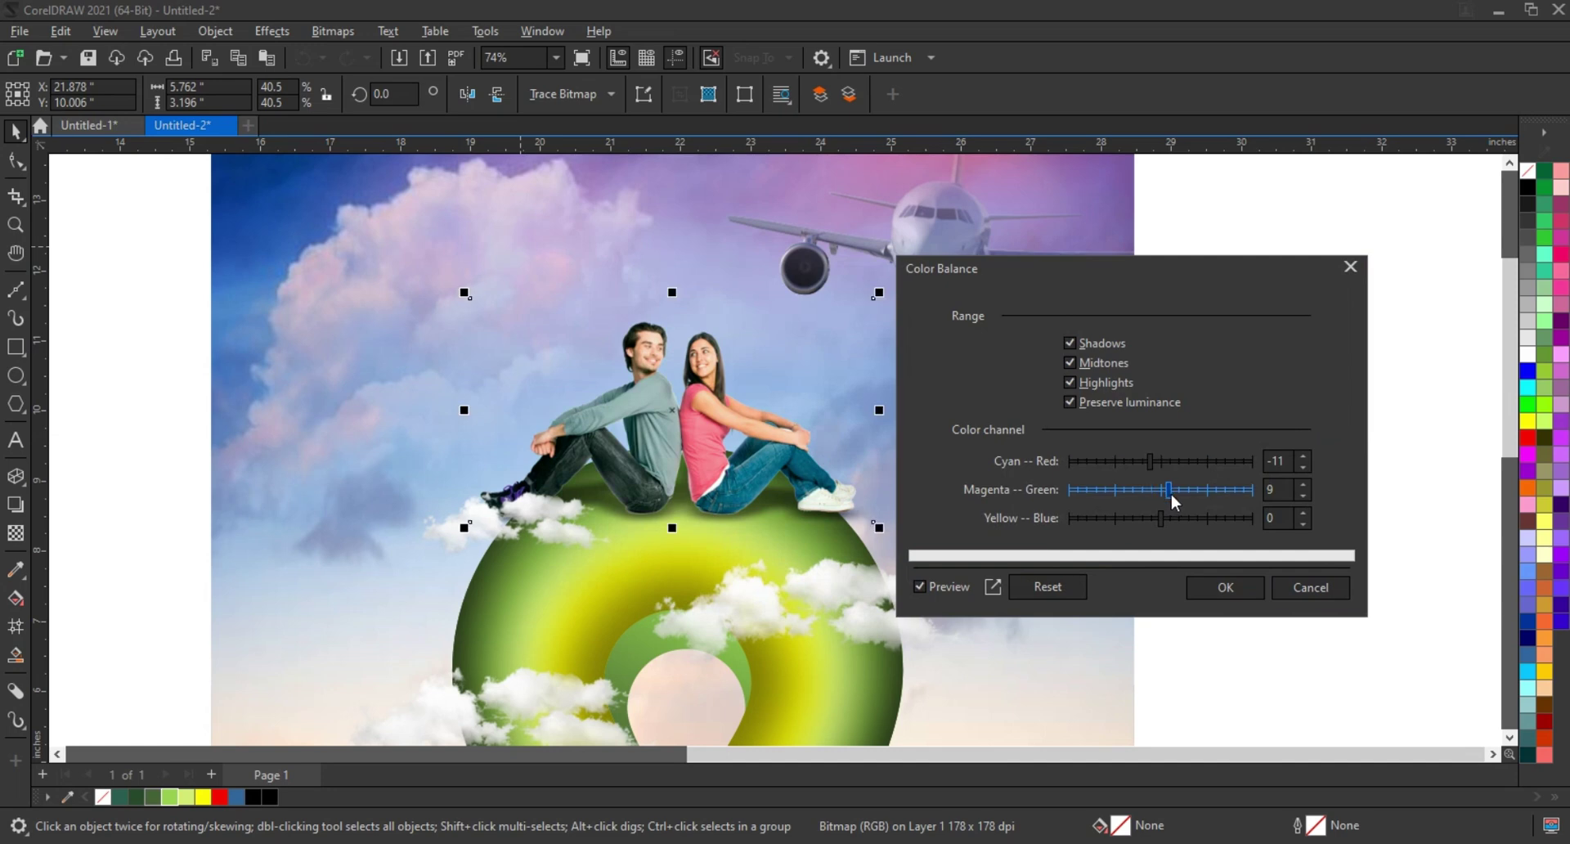
{"action": "left_click", "coordinate": [1226, 588]}
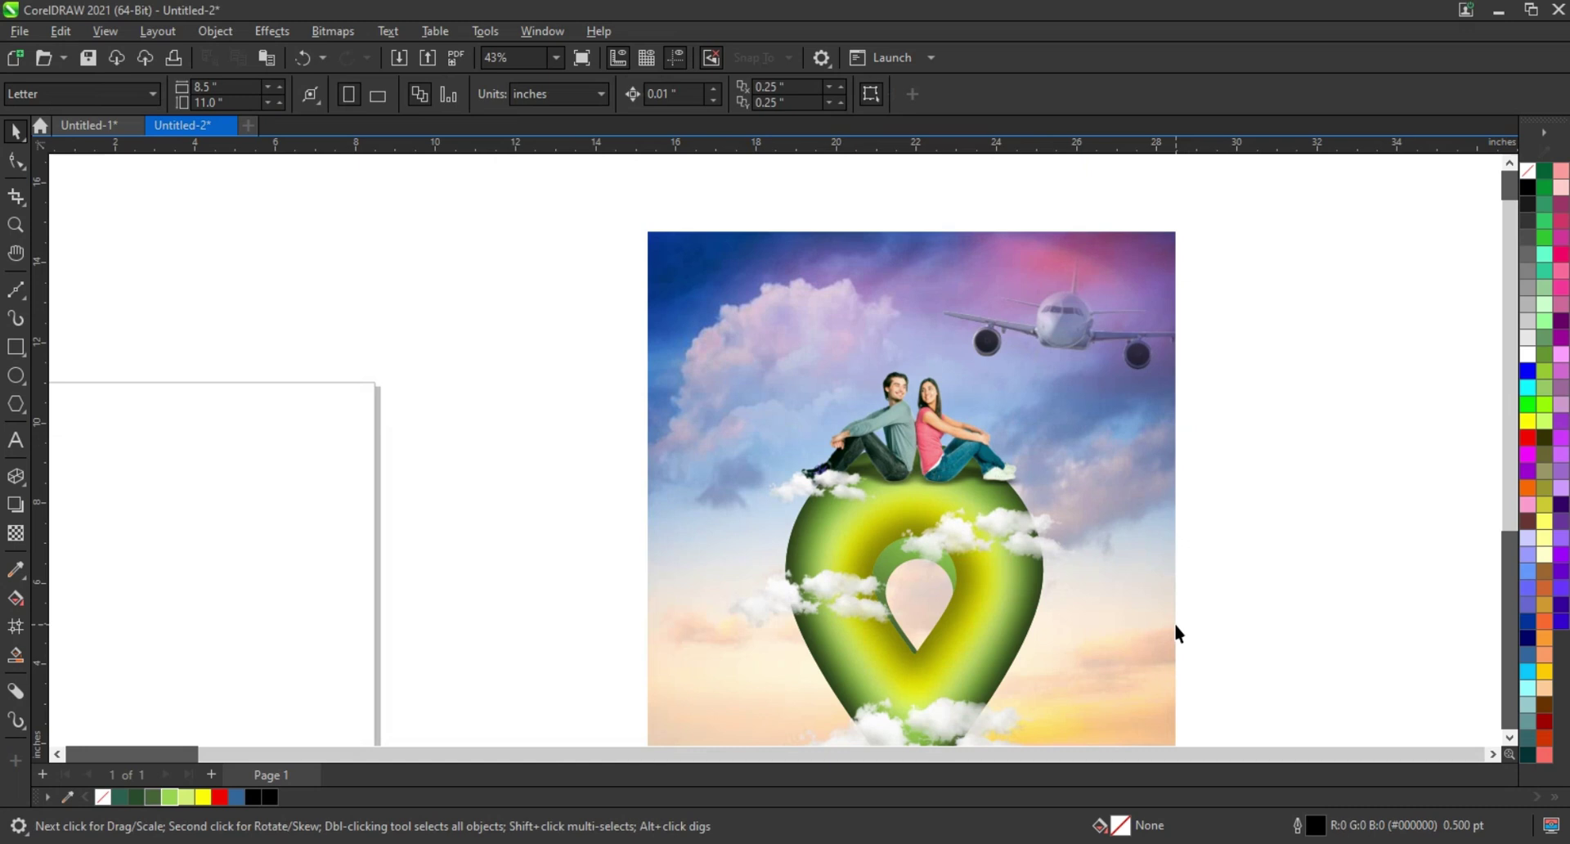
Step: Zoom out to frame both poster copies on the canvas
{"action": "left_click", "coordinate": [1153, 556]}
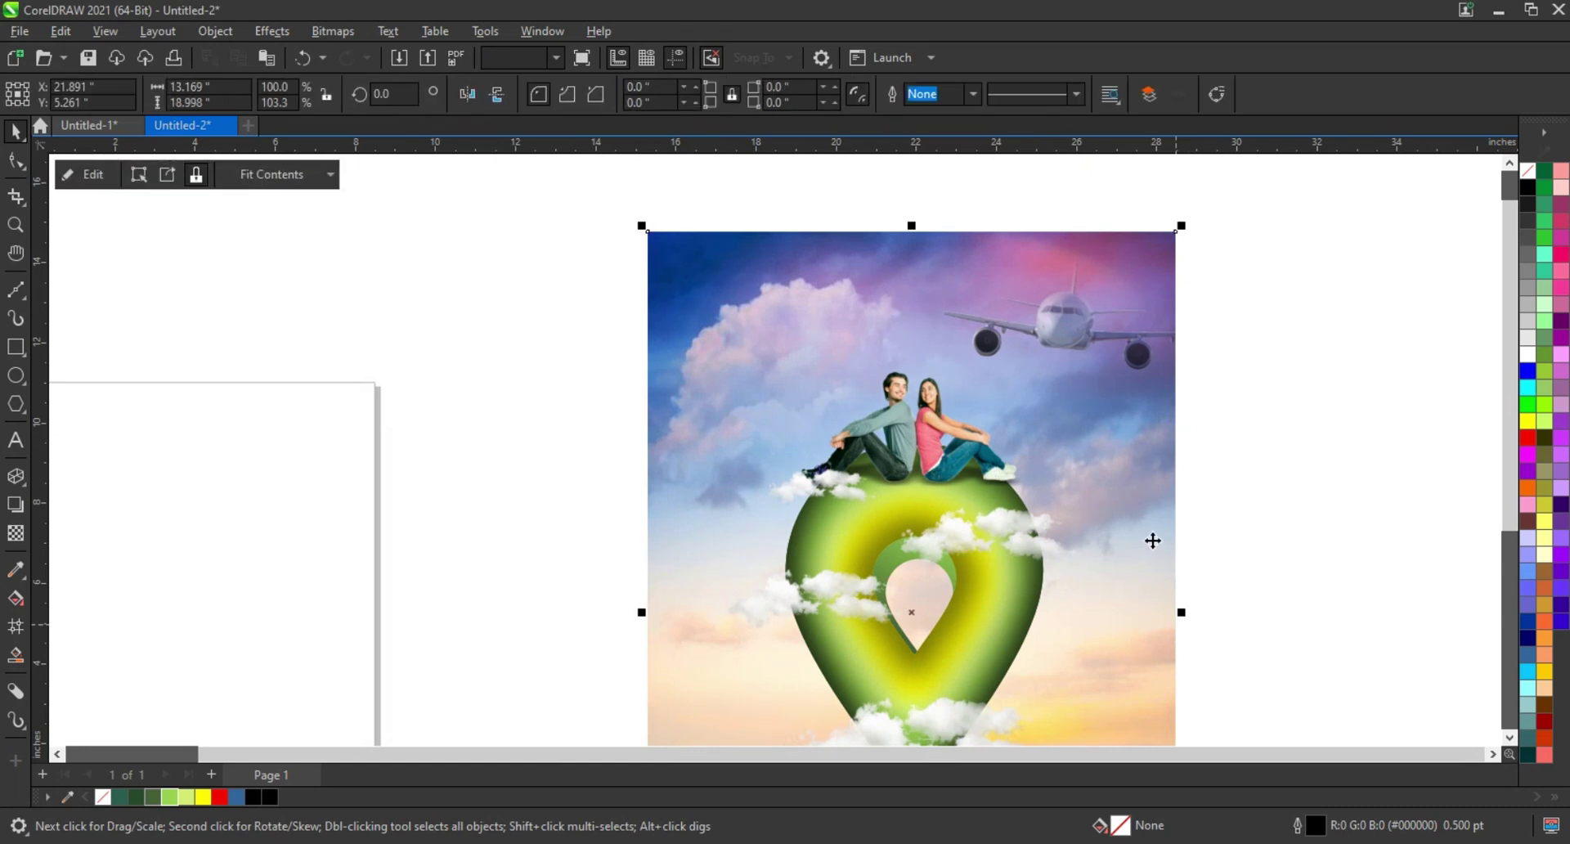
{"action": "key", "text": "shift+F2"}
{"action": "left_click", "coordinate": [1091, 356]}
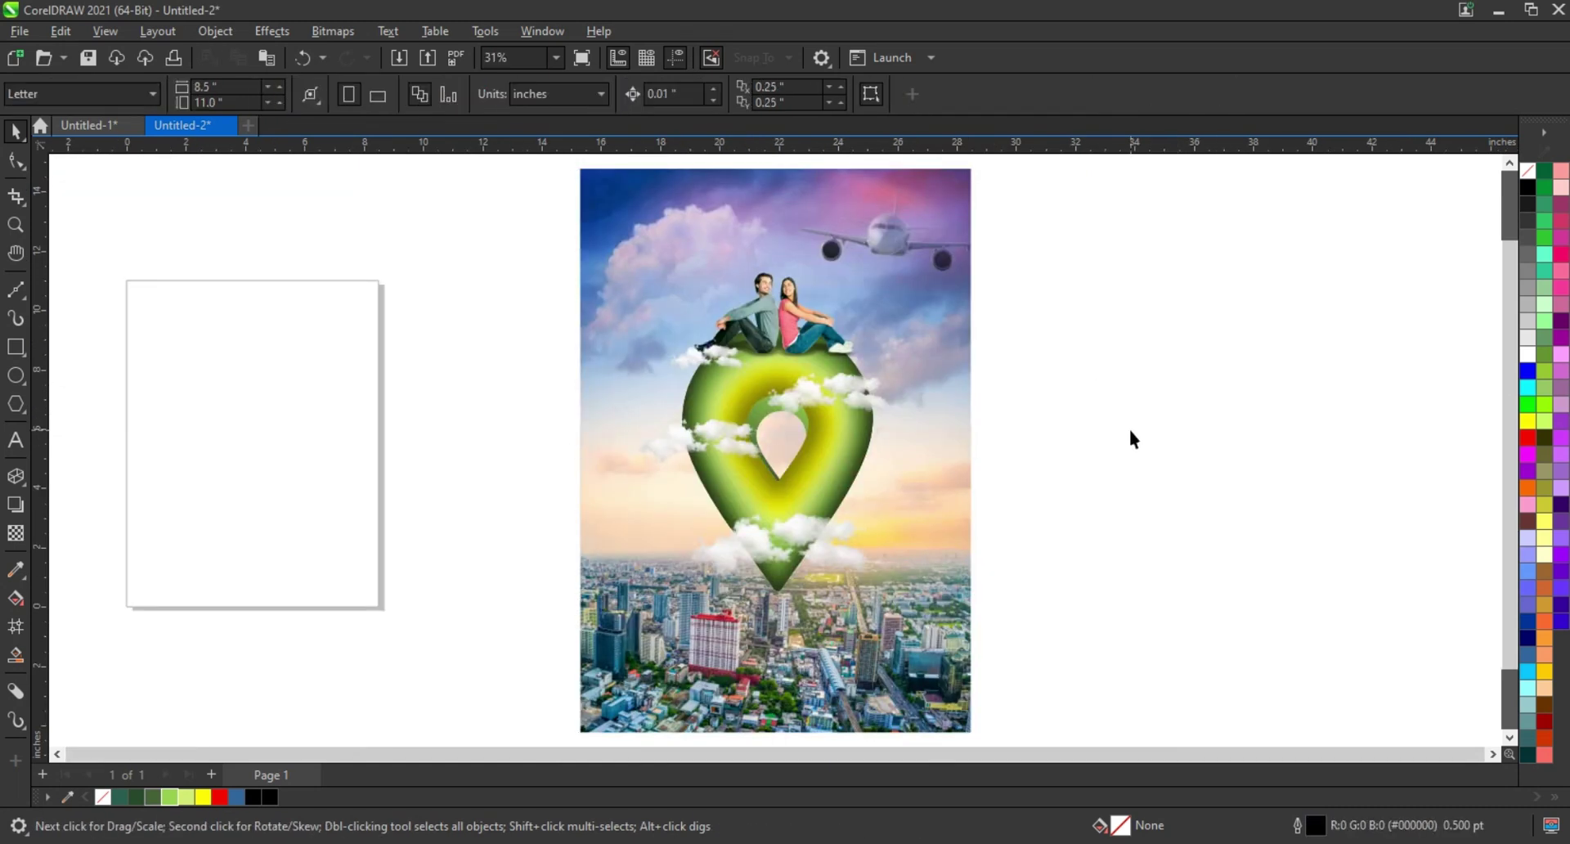
{"action": "left_click", "coordinate": [15, 225]}
{"action": "scroll", "coordinate": [674, 352], "scroll_direction": "down", "scroll_amount": 1}
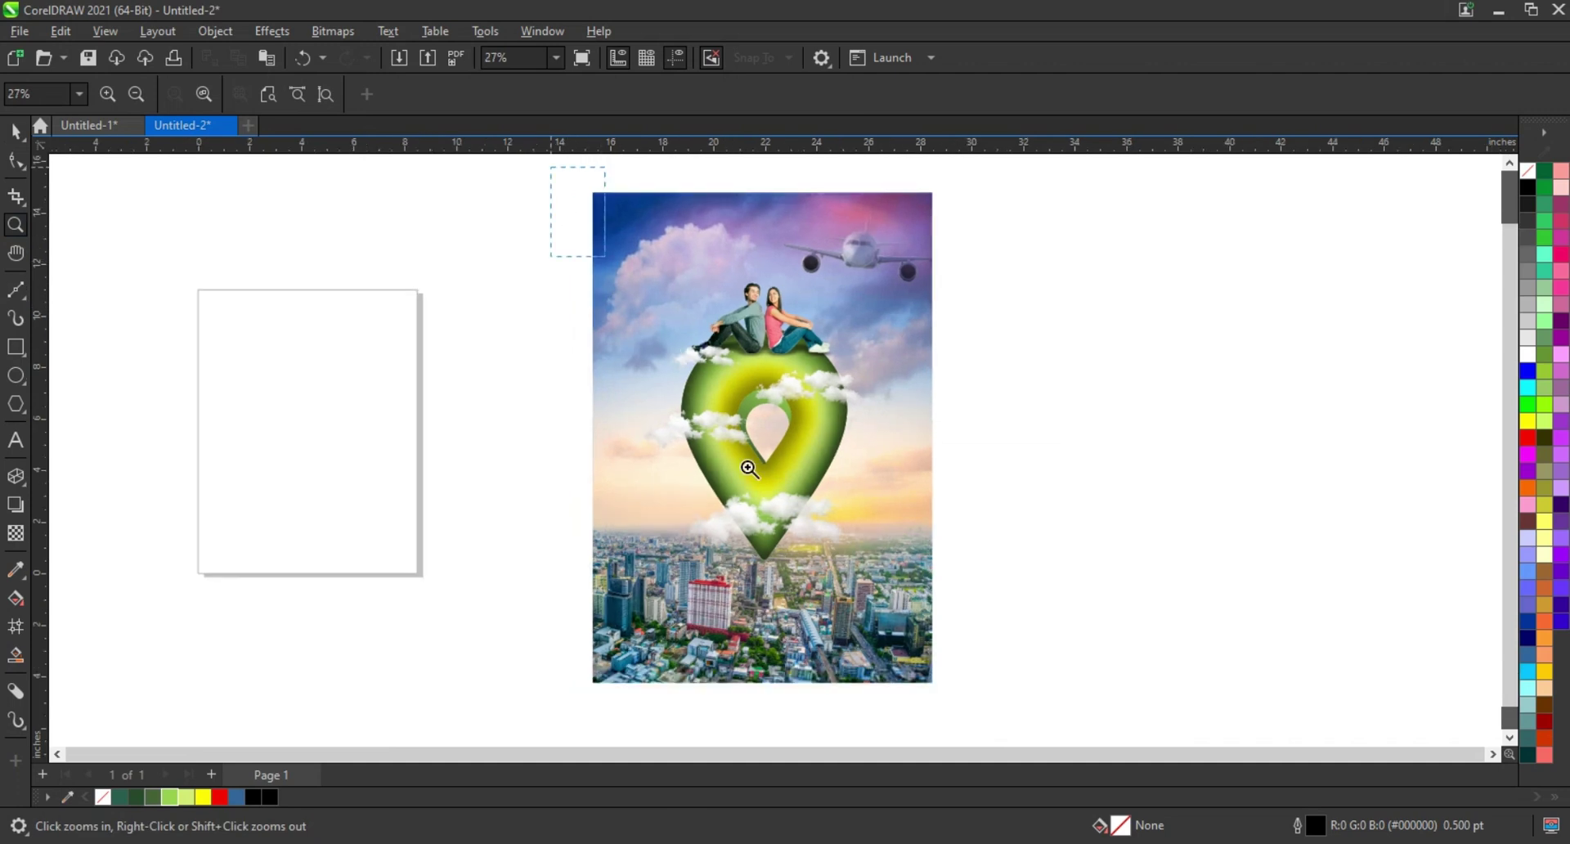
{"action": "left_click_drag", "start_coordinate": [749, 468], "coordinate": [954, 695]}
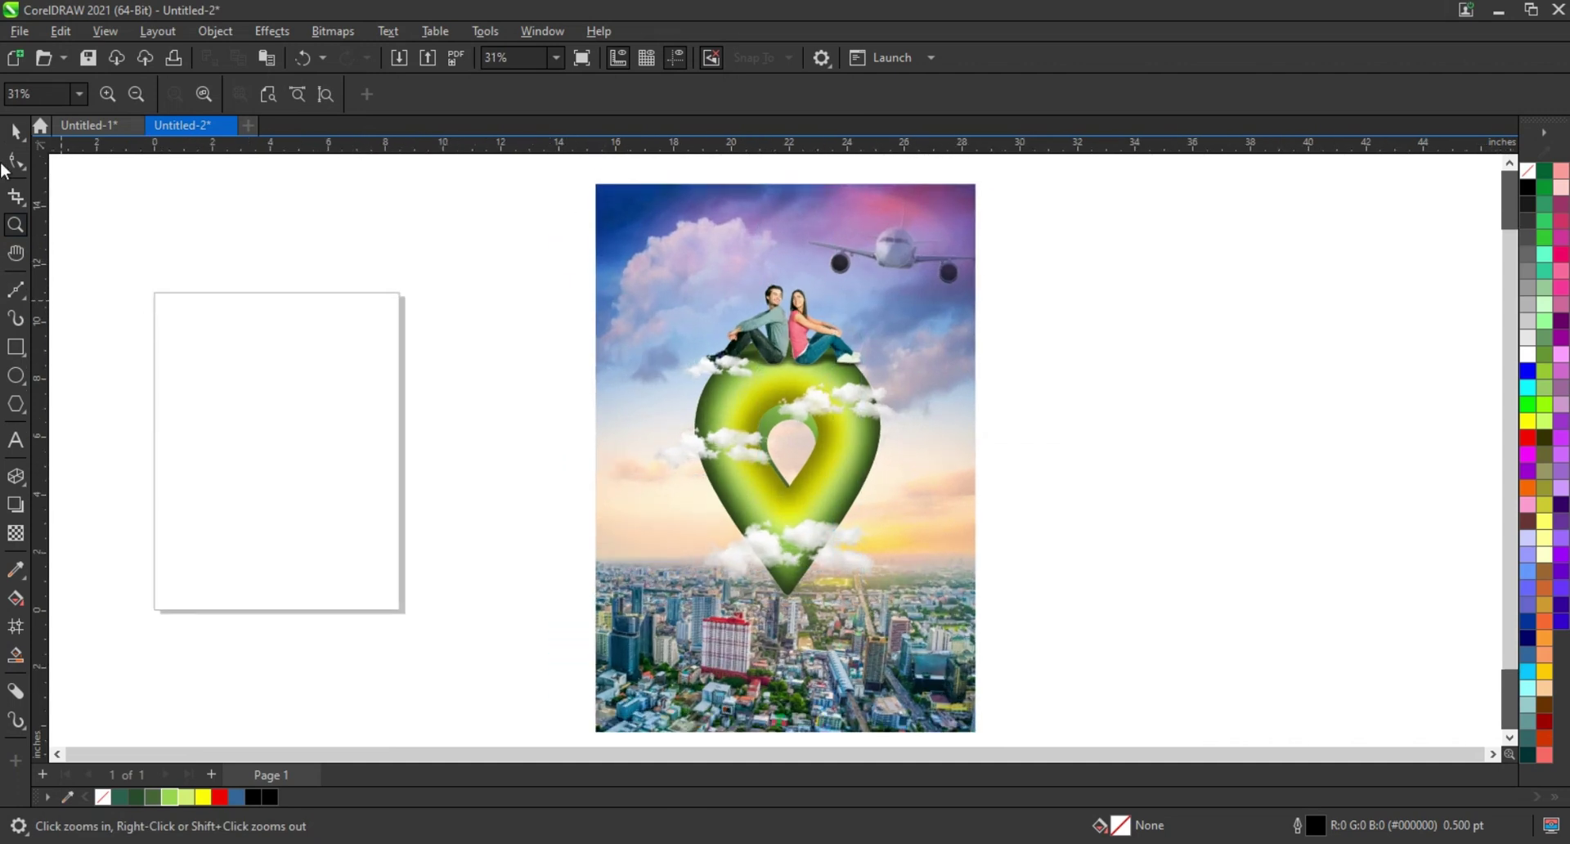
{"action": "left_click", "coordinate": [13, 135]}
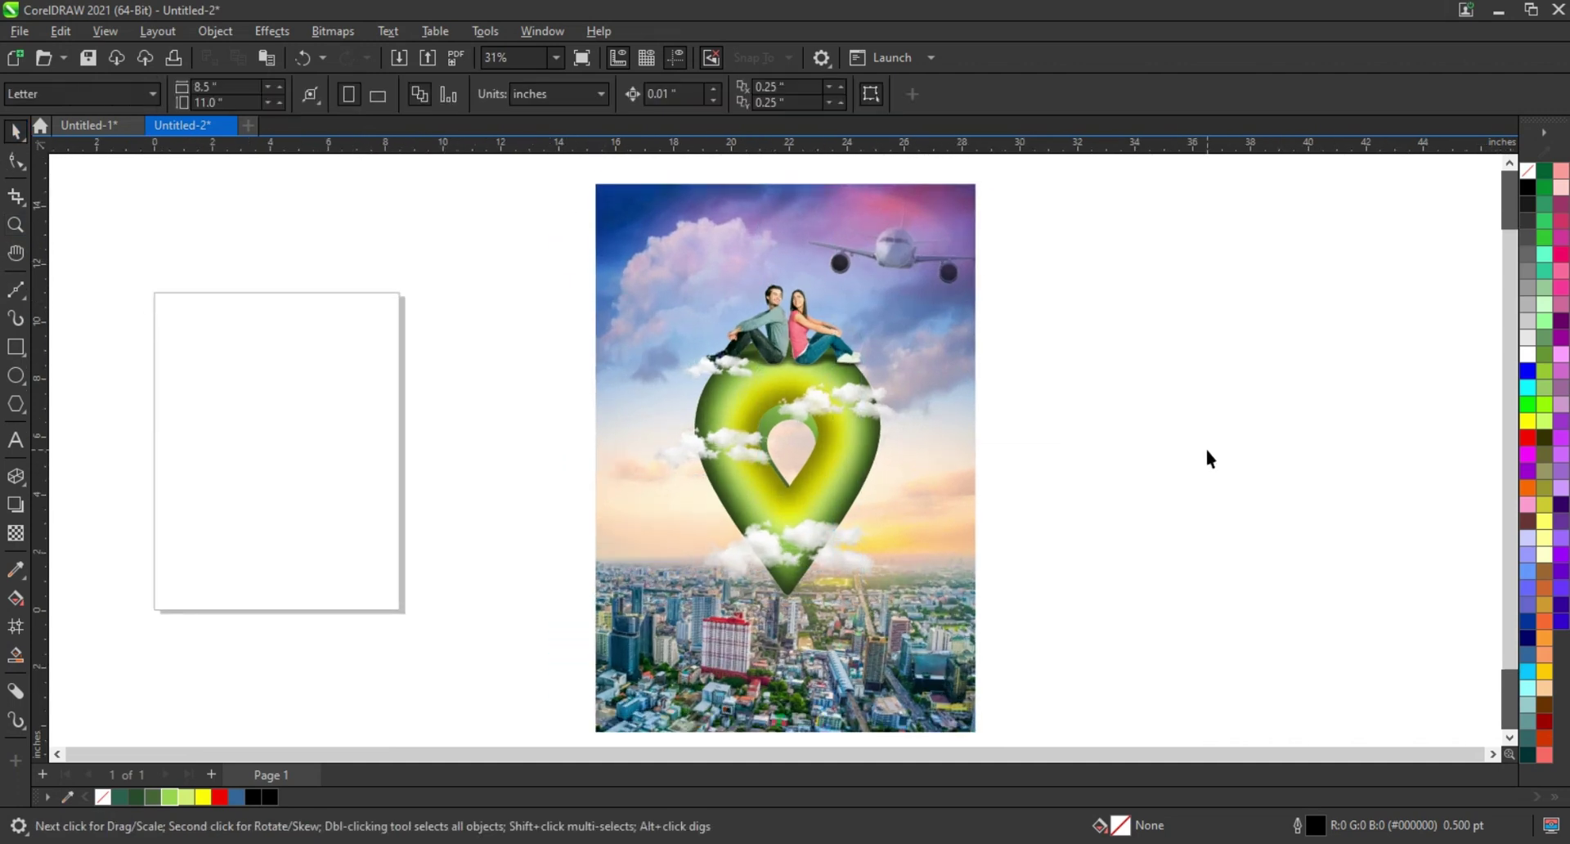
Step: Marquee-select the left copy of the poster
{"action": "left_click", "coordinate": [973, 615]}
{"action": "scroll", "coordinate": [1186, 402], "scroll_direction": "up", "scroll_amount": 1}
{"action": "left_click", "coordinate": [1188, 405]}
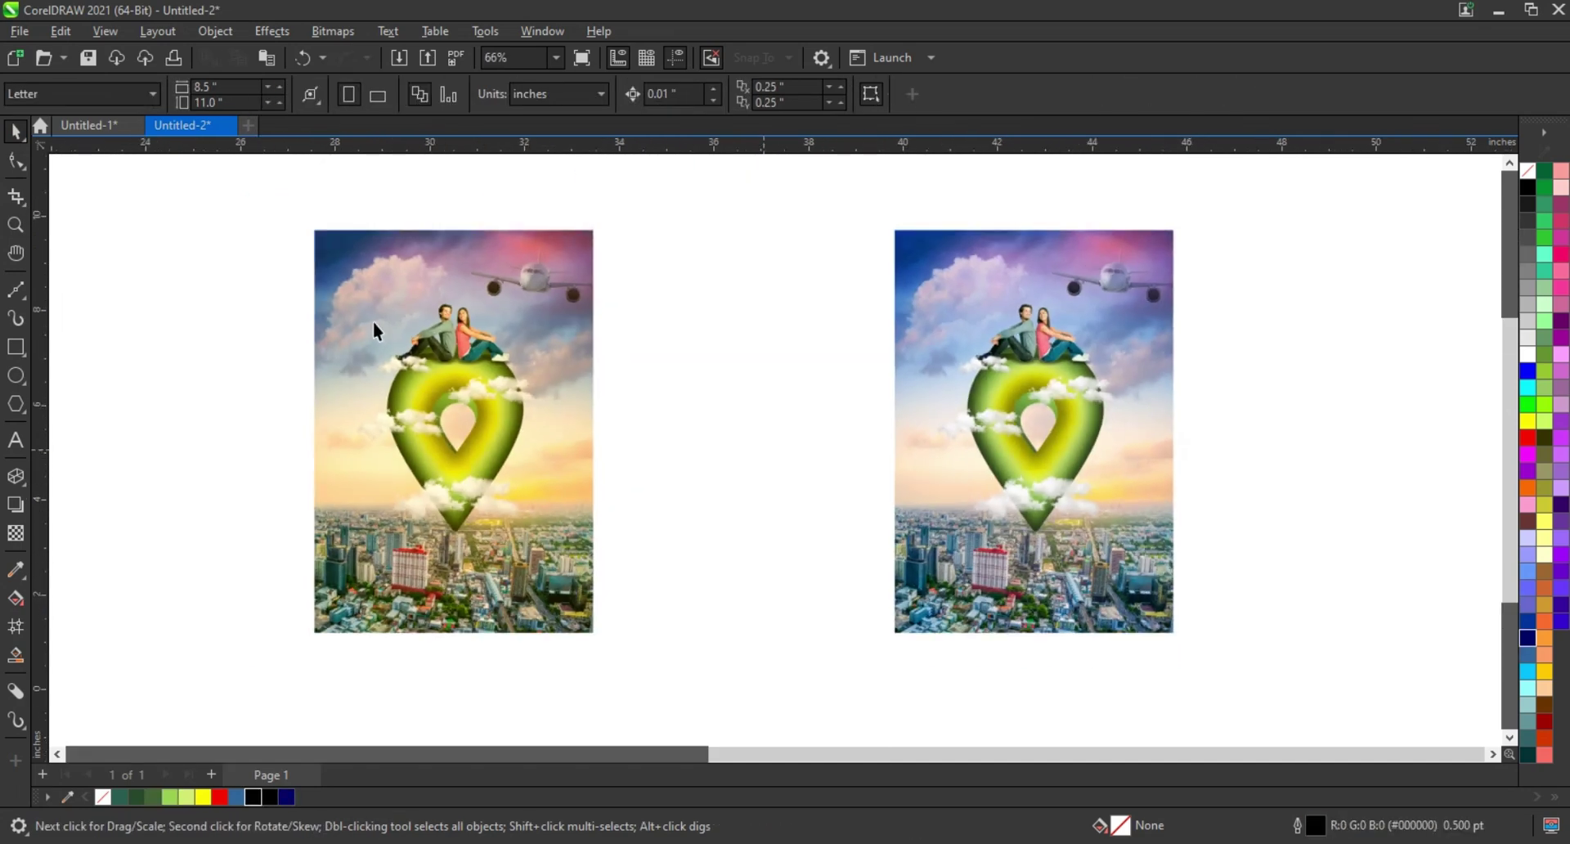
{"action": "mouse_move", "coordinate": [273, 198]}
{"action": "left_mouse_down"}
{"action": "mouse_move", "coordinate": [511, 520]}
{"action": "mouse_move", "coordinate": [811, 531]}
{"action": "left_mouse_up"}
Step: Move the left poster edge to edge with the right one and preview both full screen
{"action": "left_click_drag", "start_coordinate": [536, 200], "coordinate": [1227, 663]}
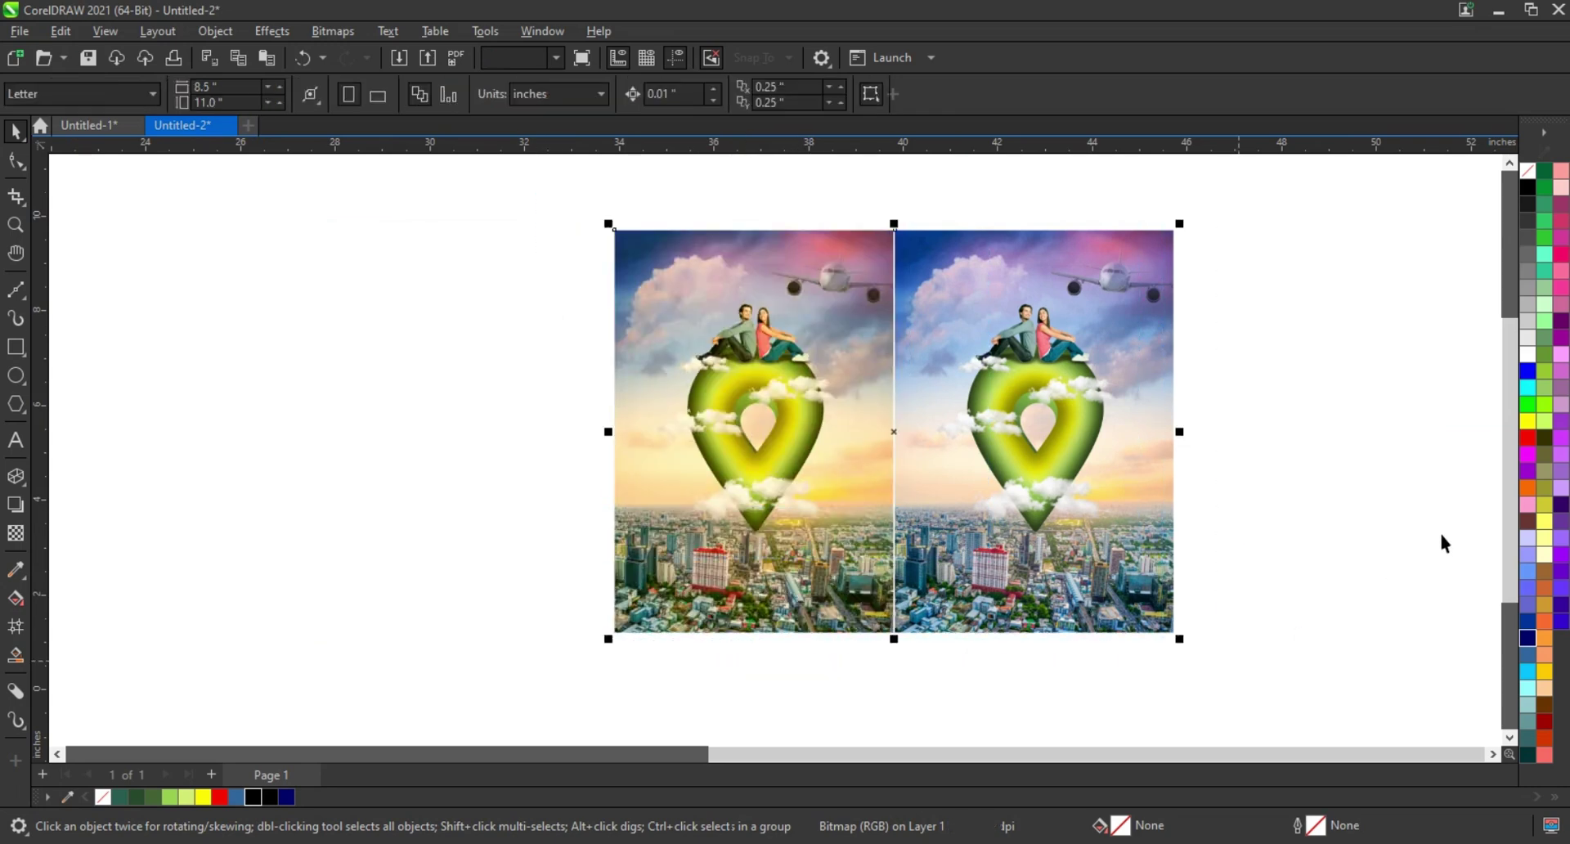
{"action": "key", "text": "shift+F2"}
{"action": "key", "text": "F9"}
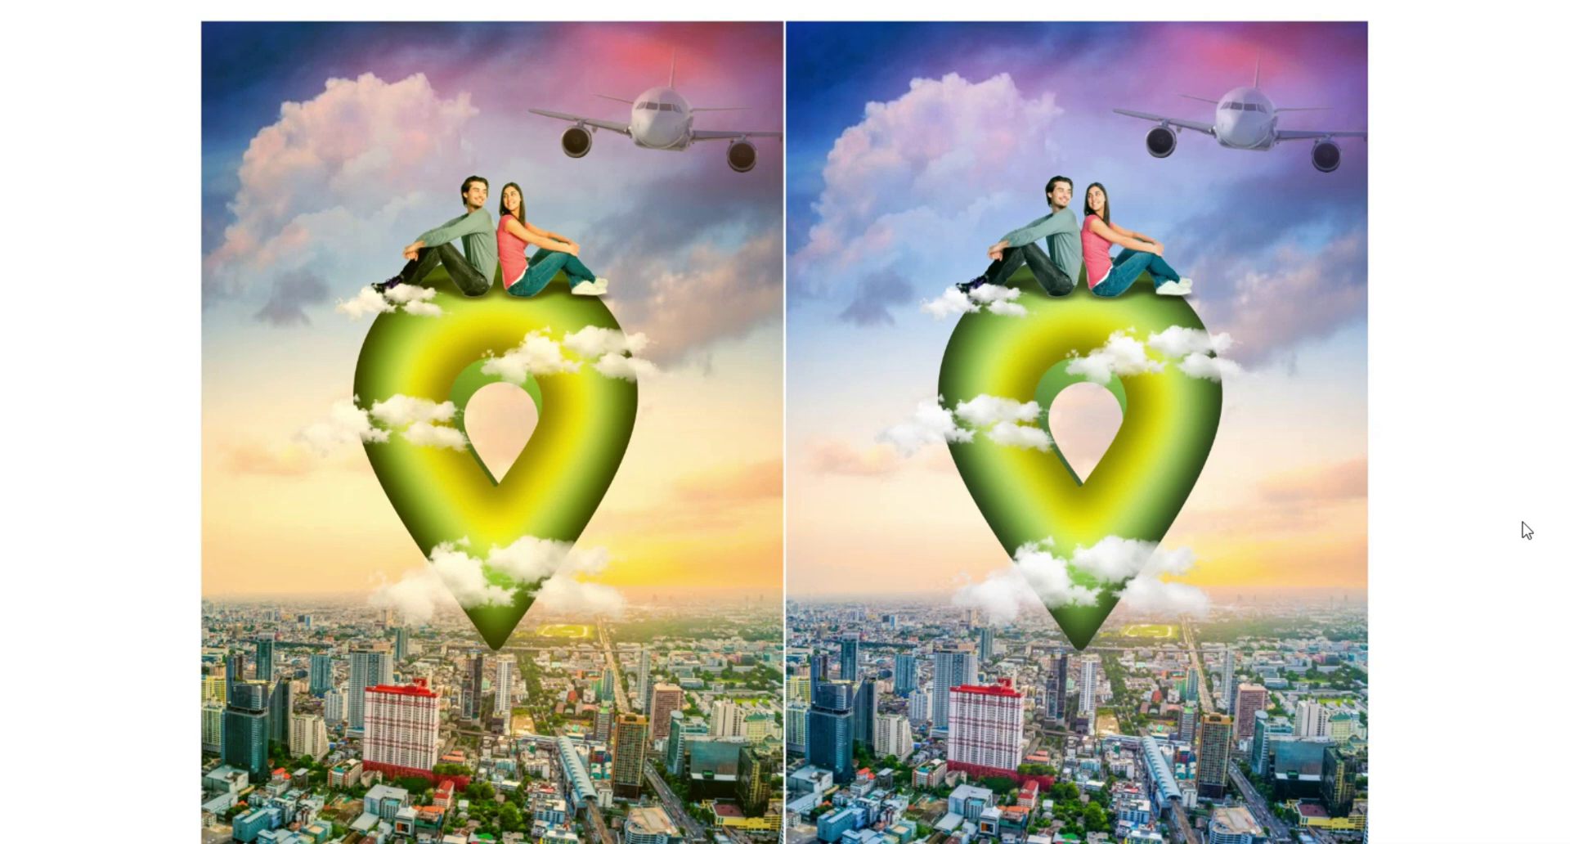